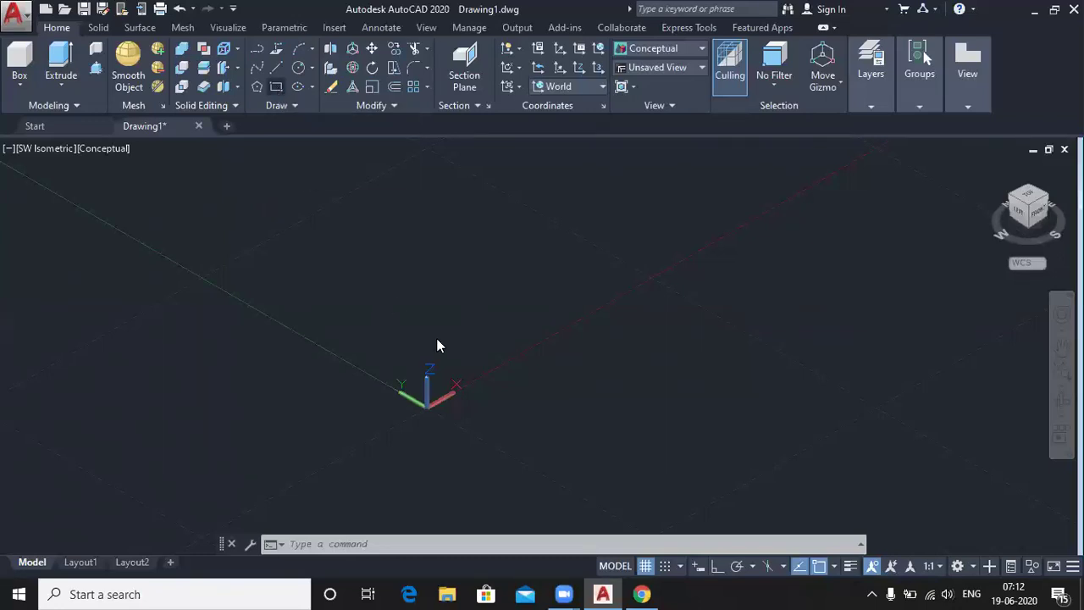
# Step: Draw a freehand rectangle on the ground plane, spanning the Y axis beside the origin
pyautogui.doubleClick(276, 87)
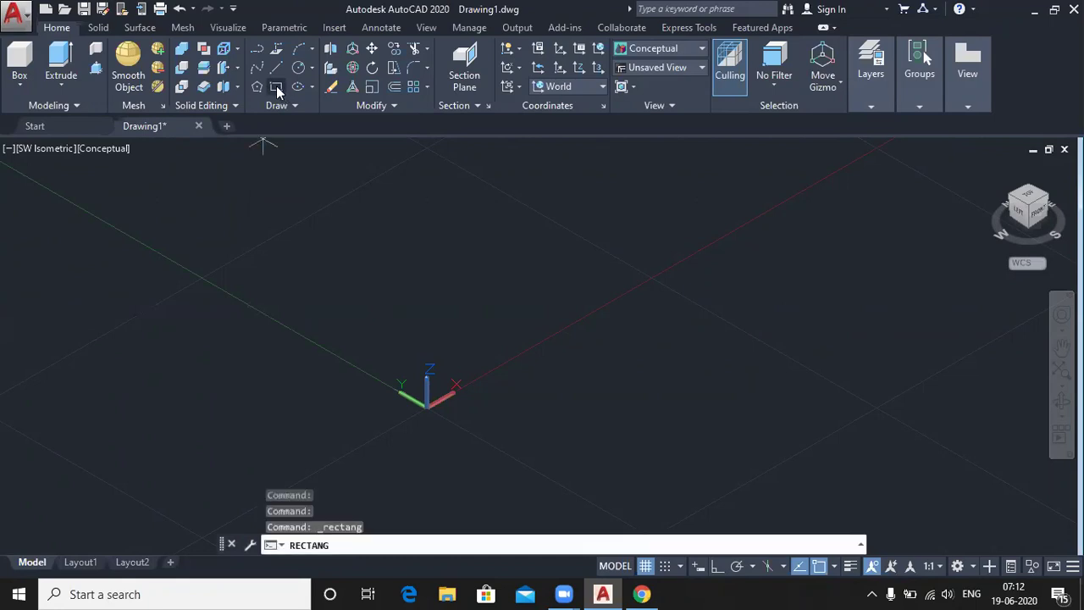
pyautogui.click(262, 260)
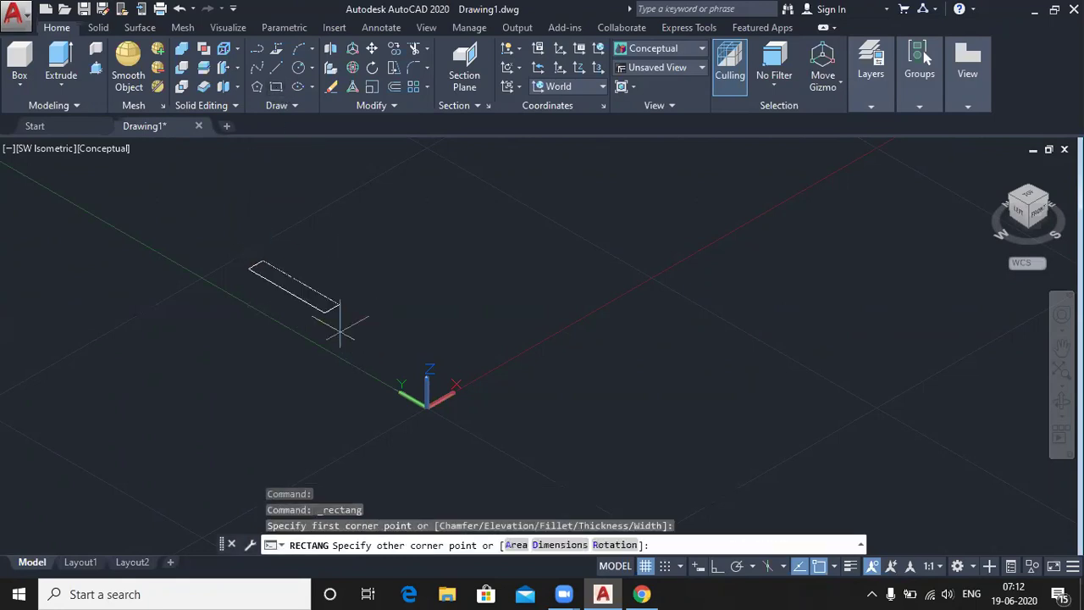
pyautogui.click(315, 411)
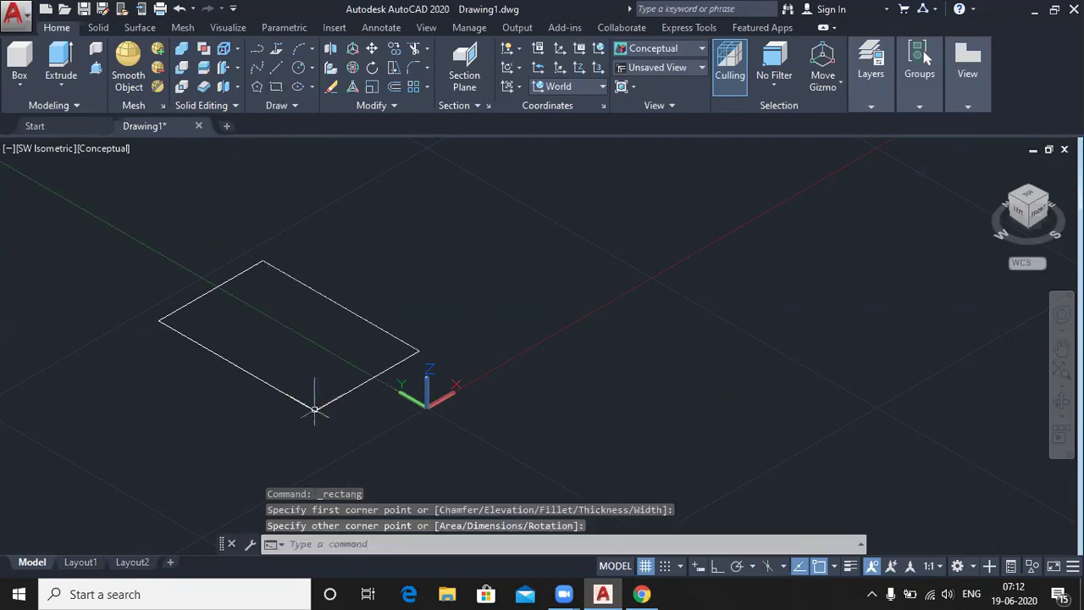
# Step: Draw a freehand circle on the ground plane on the positive X side of the origin
pyautogui.click(298, 67)
pyautogui.click(616, 374)
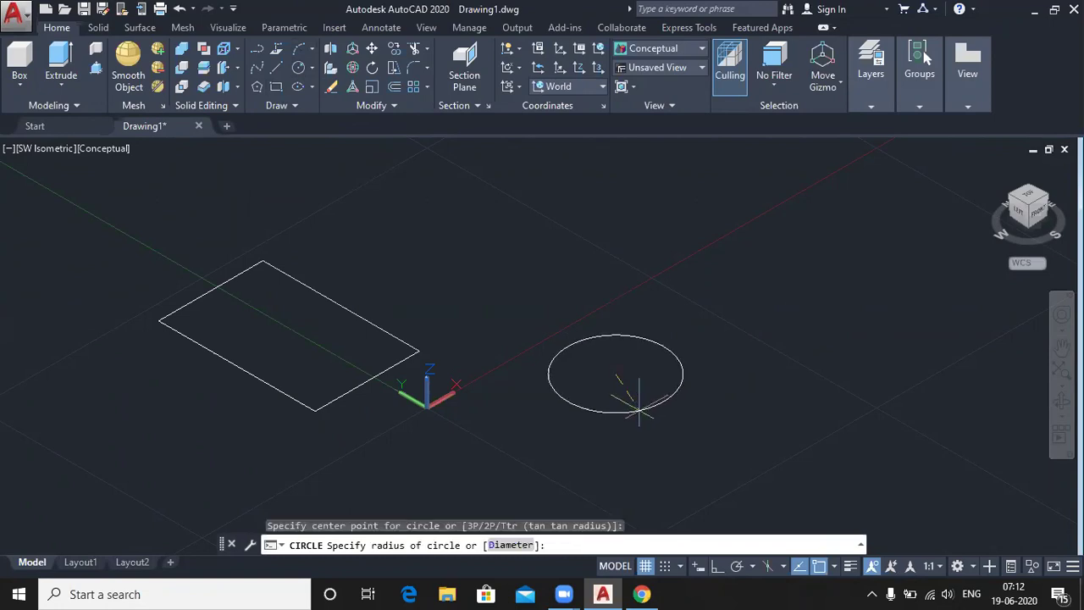
pyautogui.click(622, 411)
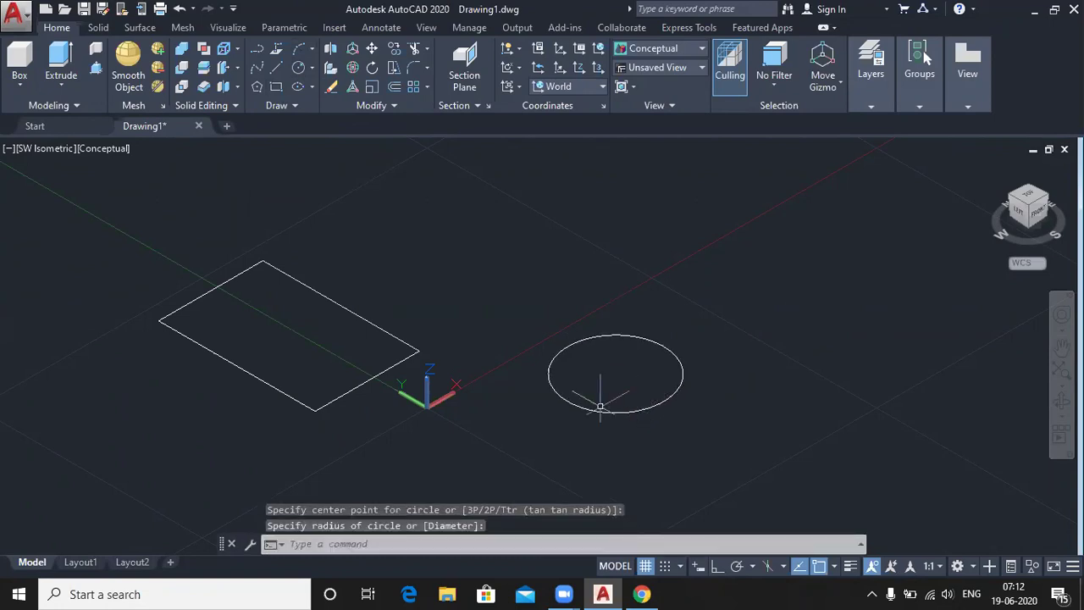
# Step: Draw a six-sided polygon inscribed in a circle, behind the rectangle and the circle, with a freehand radius
pyautogui.click(256, 85)
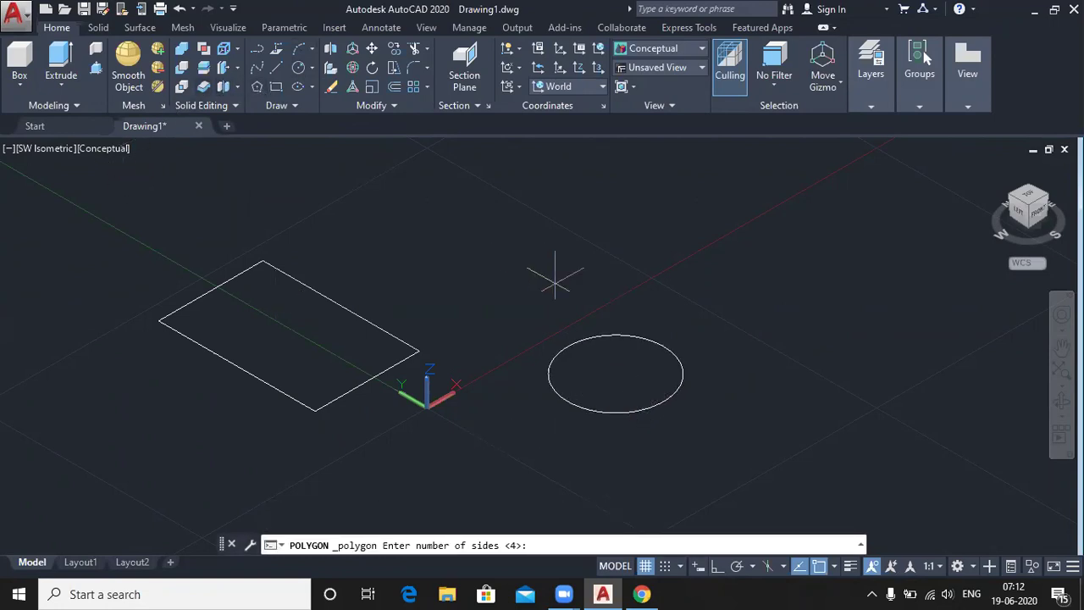
pyautogui.write('6')
pyautogui.press('Return')
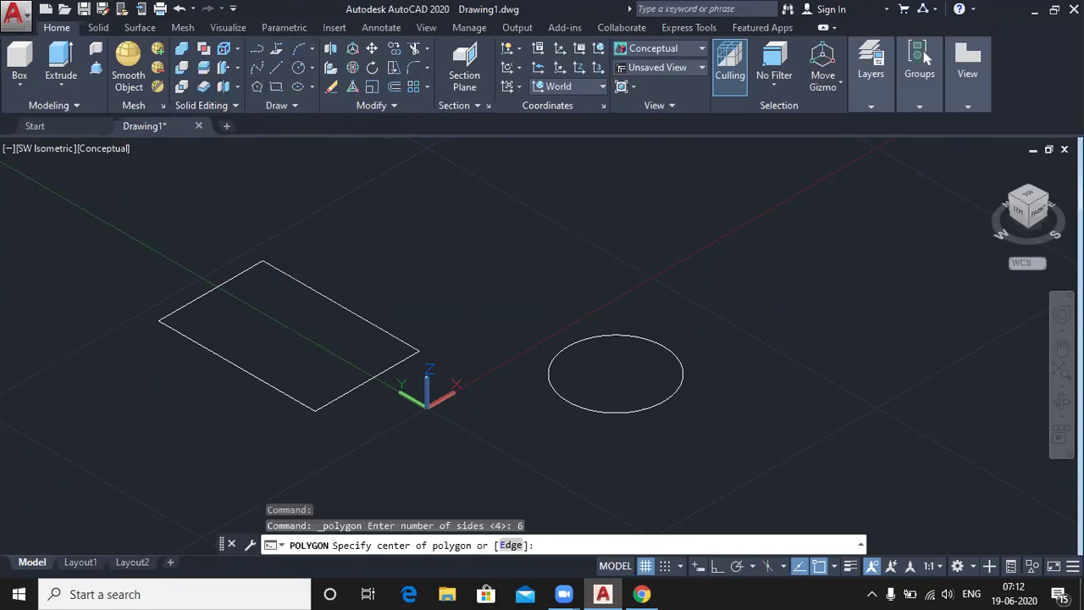
pyautogui.click(508, 207)
pyautogui.press('Return')
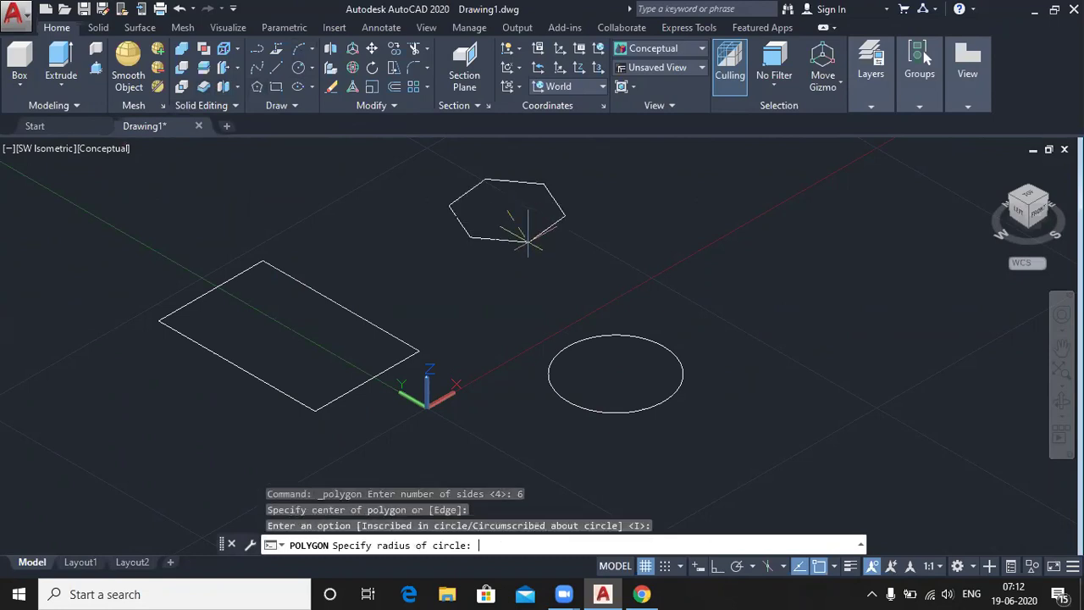
pyautogui.click(551, 179)
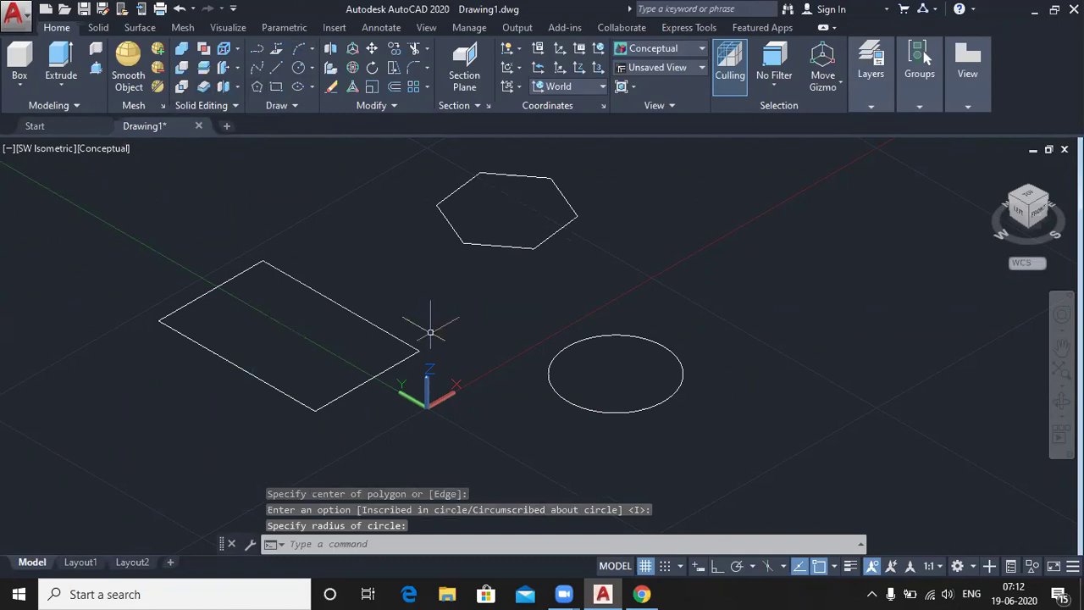
# Step: Extrude the rectangle upward into a solid box about 22 units high
pyautogui.moveTo(434, 324); pyautogui.dragTo(443, 389, button='middle')
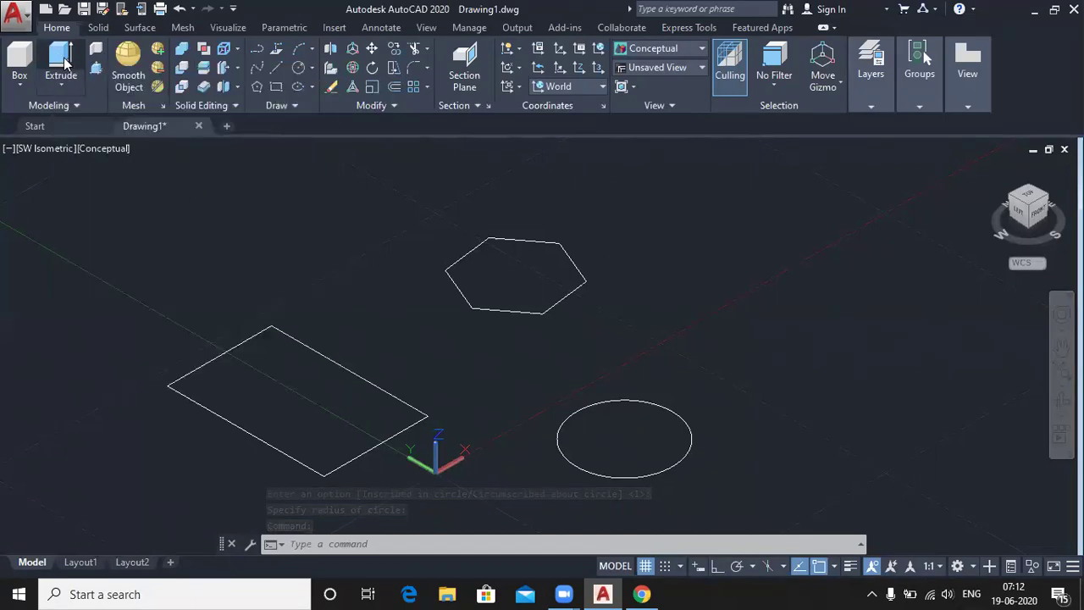
pyautogui.click(271, 394)
pyautogui.click(241, 355)
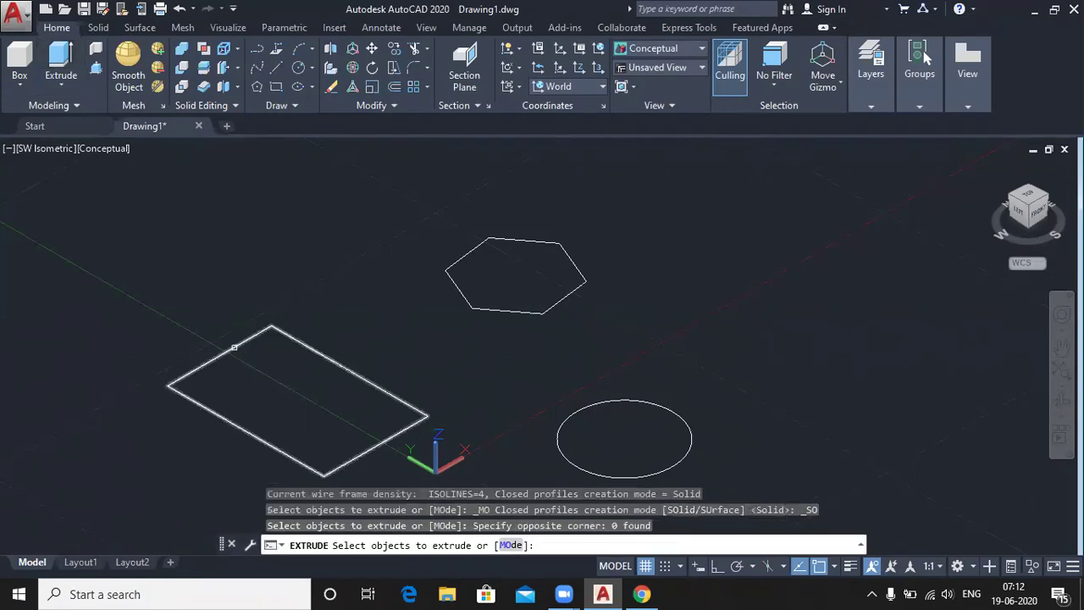
pyautogui.click(233, 347)
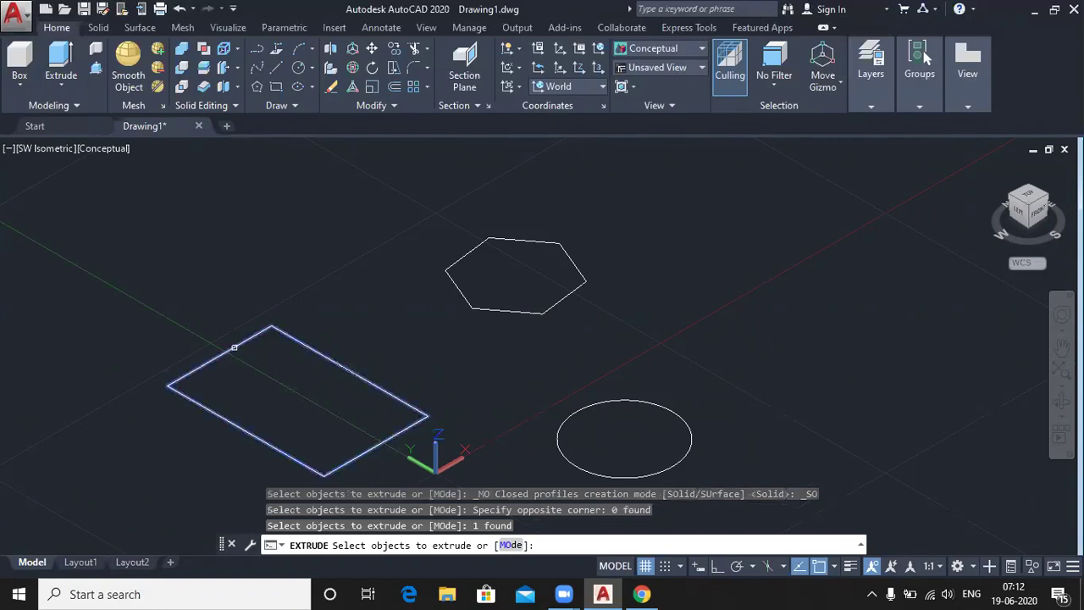
pyautogui.rightClick(289, 371)
pyautogui.click(310, 382)
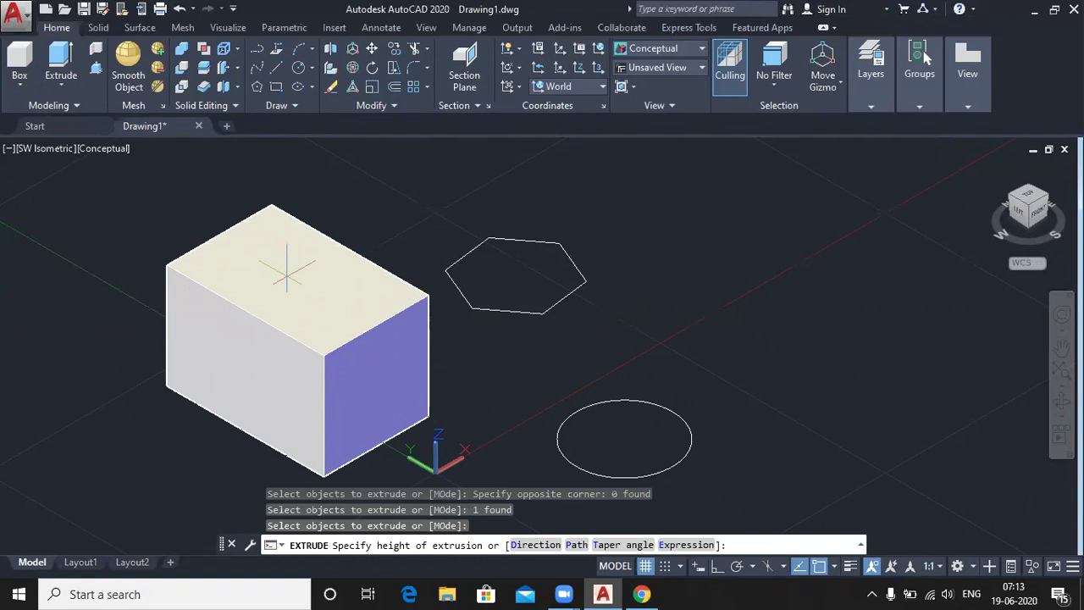
pyautogui.click(298, 286)
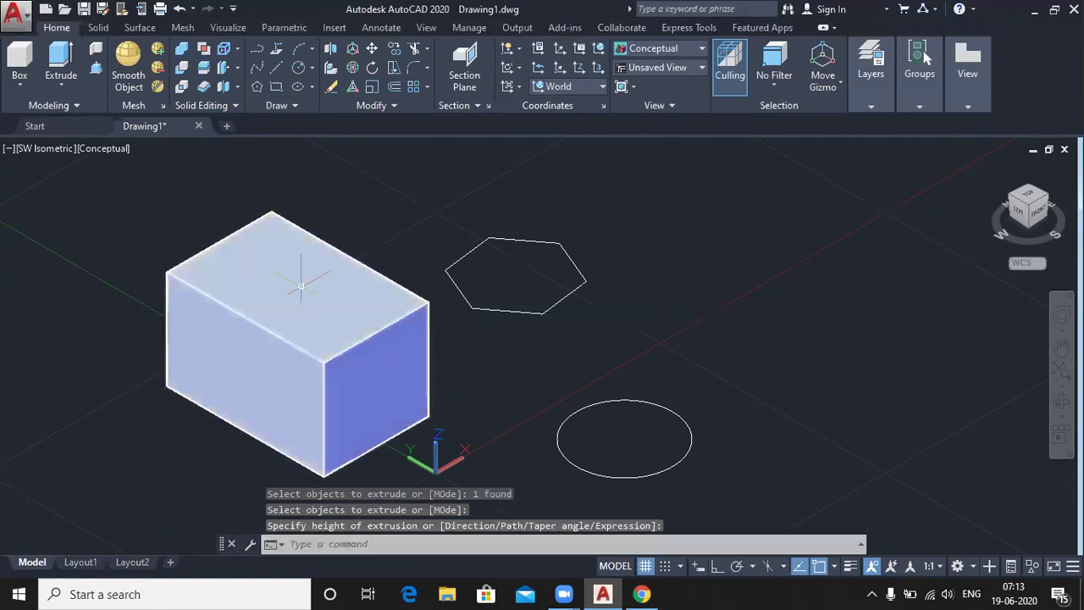
# Step: Extrude the hexagon upward into a solid prism about 21.5 units high
pyautogui.click(61, 63)
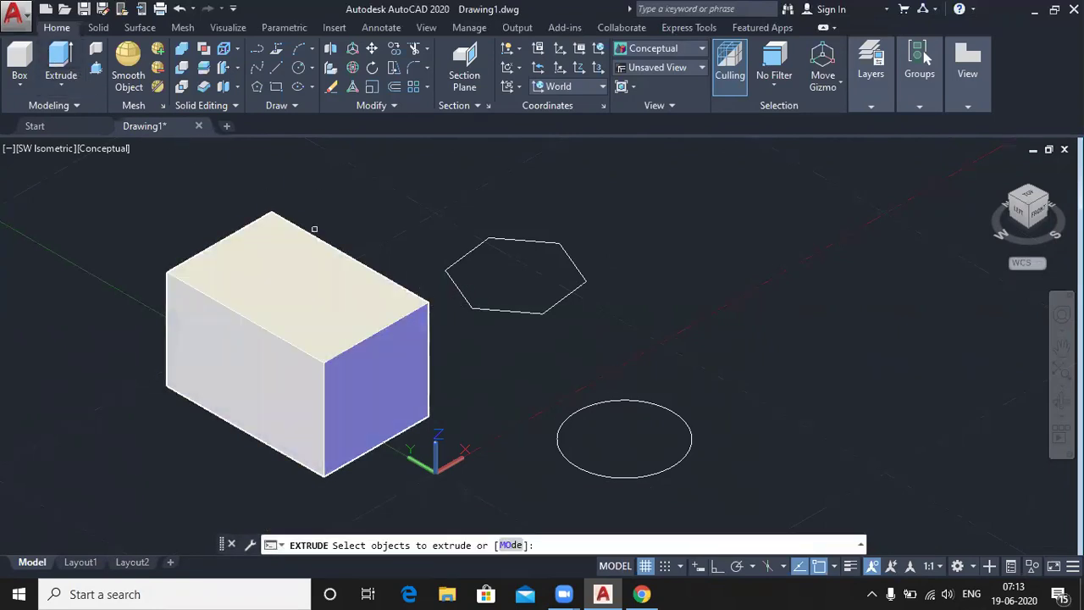
pyautogui.click(527, 312)
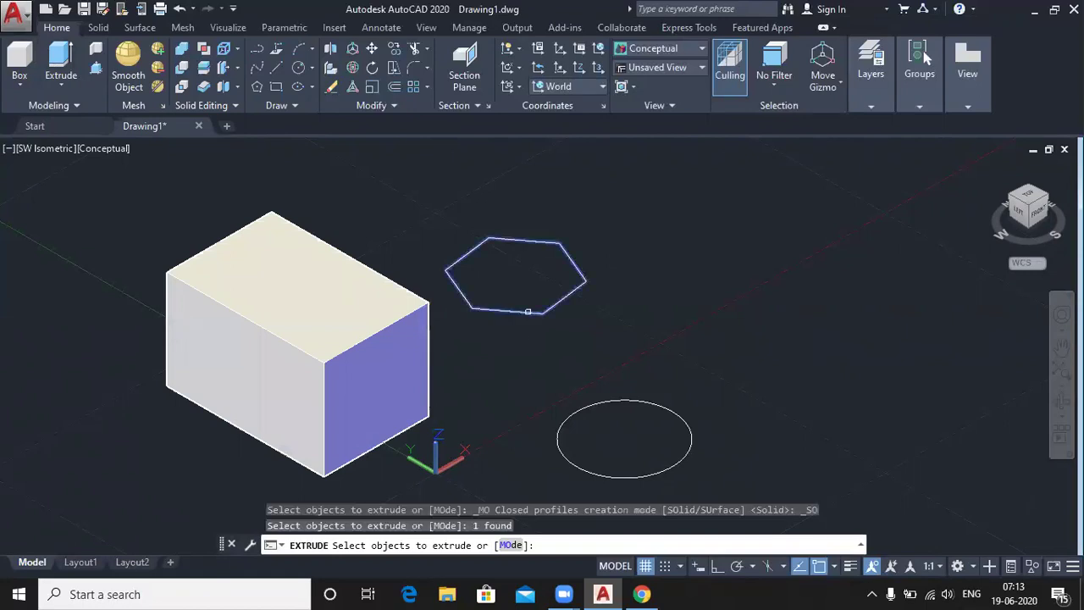
pyautogui.rightClick(526, 311)
pyautogui.click(561, 322)
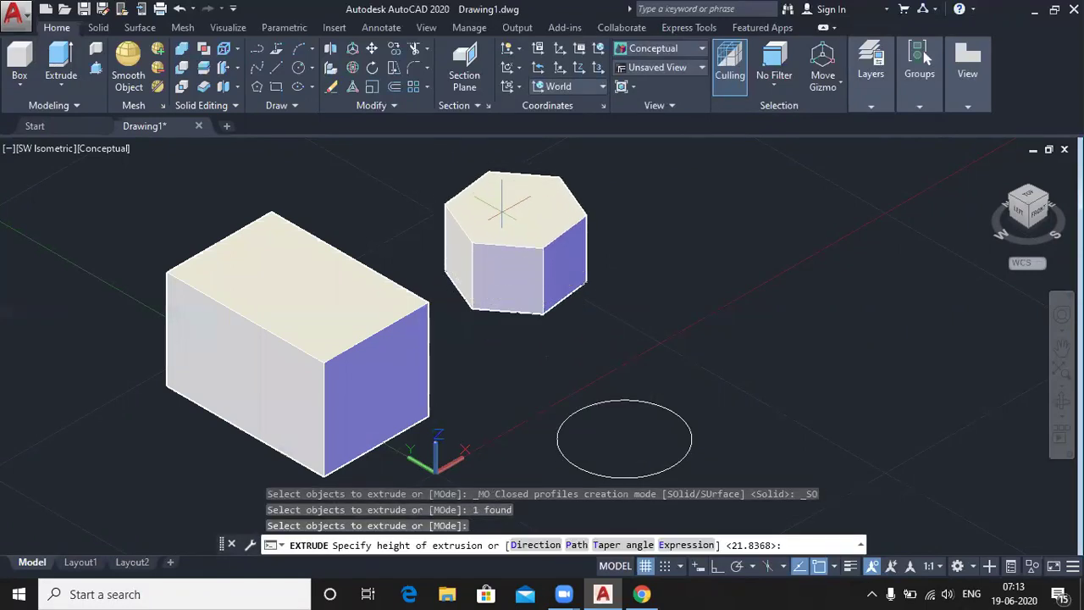
pyautogui.click(496, 158)
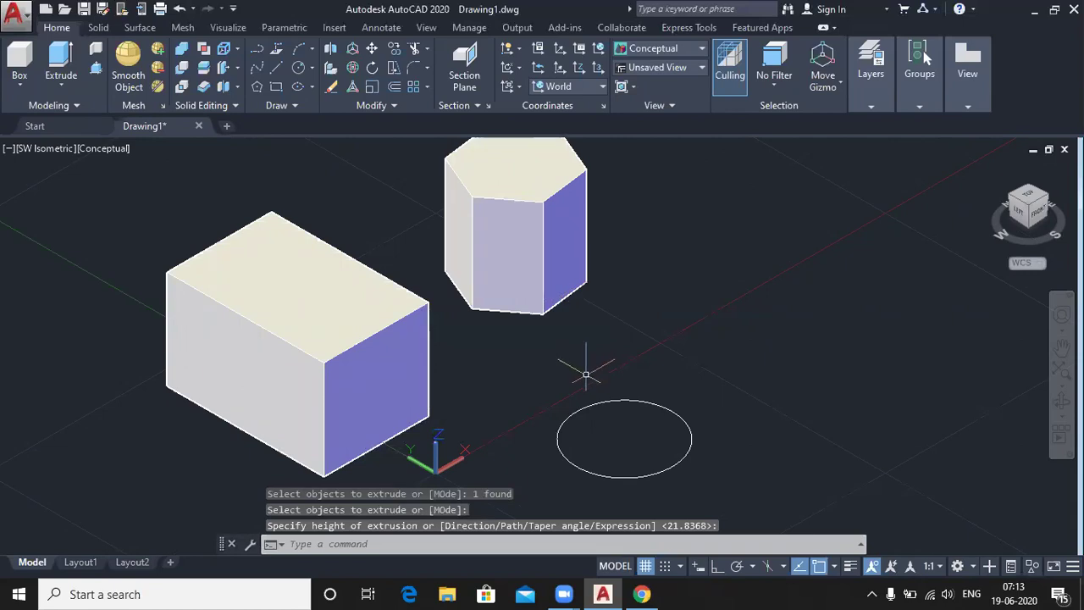
# Step: Extrude the circle upward into a solid cylinder about 32.4 units high
pyautogui.rightClick(588, 378)
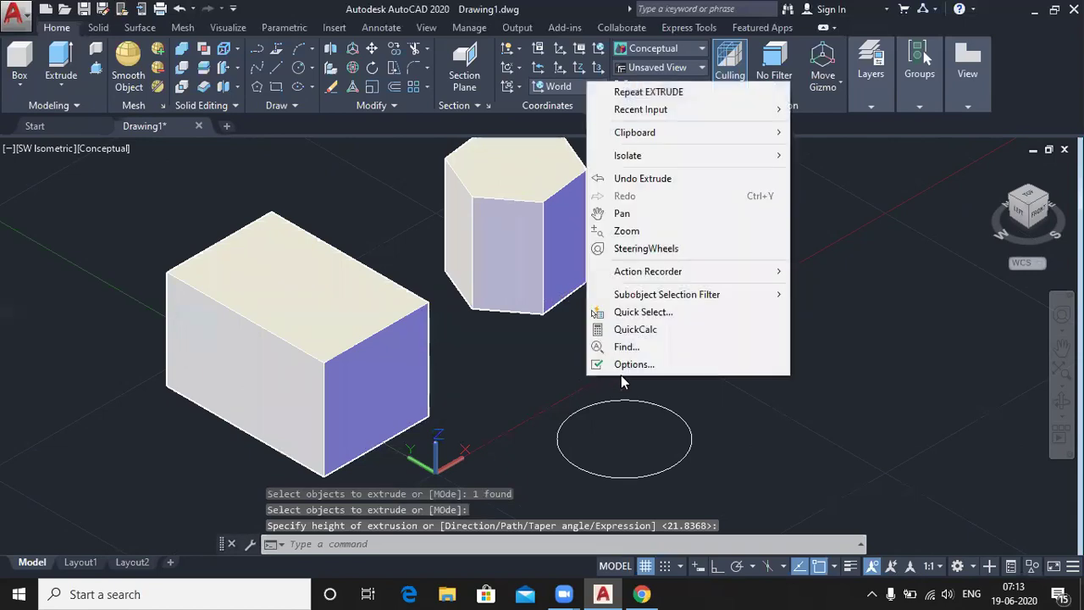
pyautogui.click(65, 56)
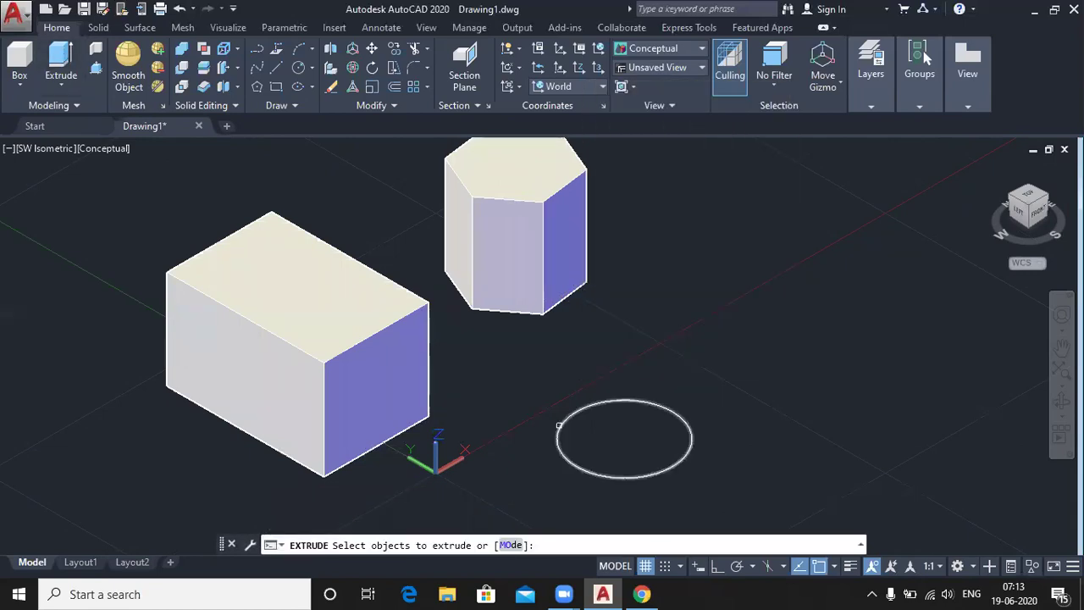
pyautogui.click(558, 426)
pyautogui.rightClick(571, 436)
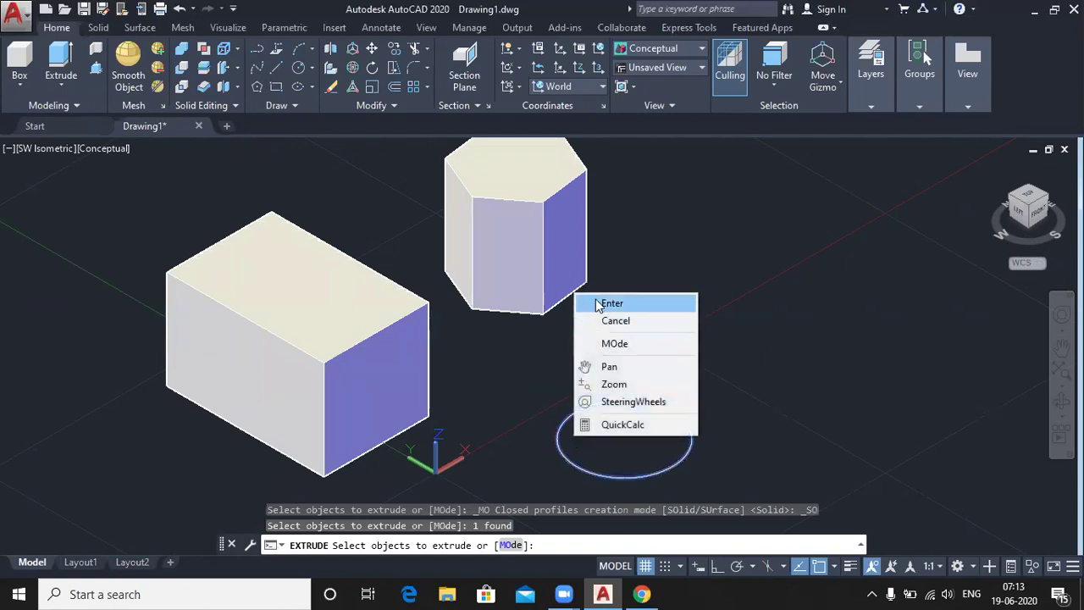
pyautogui.click(580, 302)
pyautogui.click(598, 254)
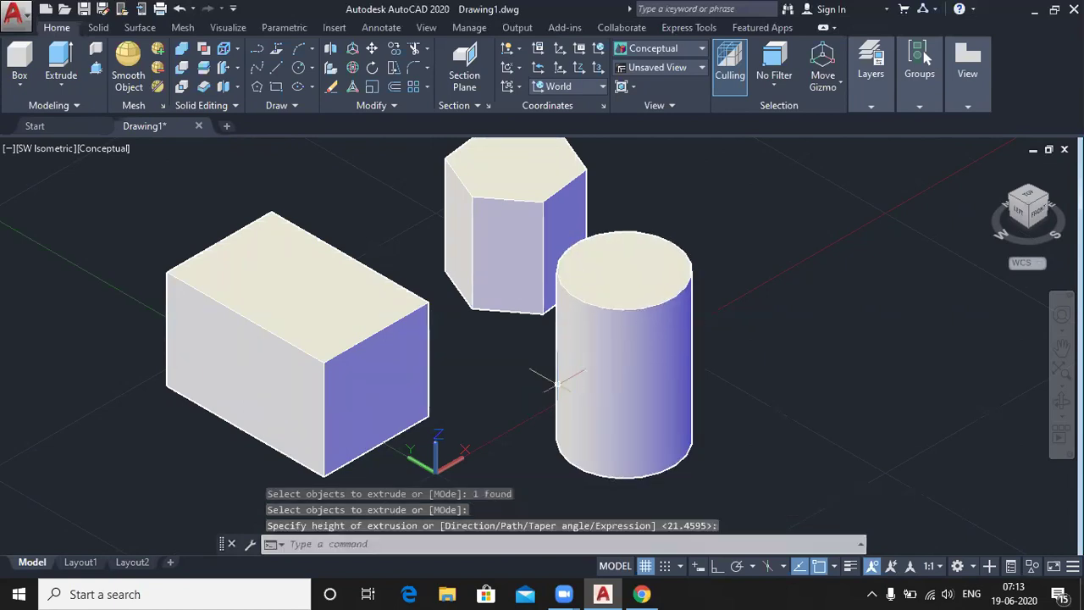
# Step: Draw a closed square of four separate 40-unit lines in the empty area beyond the cylinder, with Ortho mode turned on
pyautogui.scroll(-2, 500, 395)
pyautogui.moveTo(663, 452); pyautogui.dragTo(536, 453, button='middle')
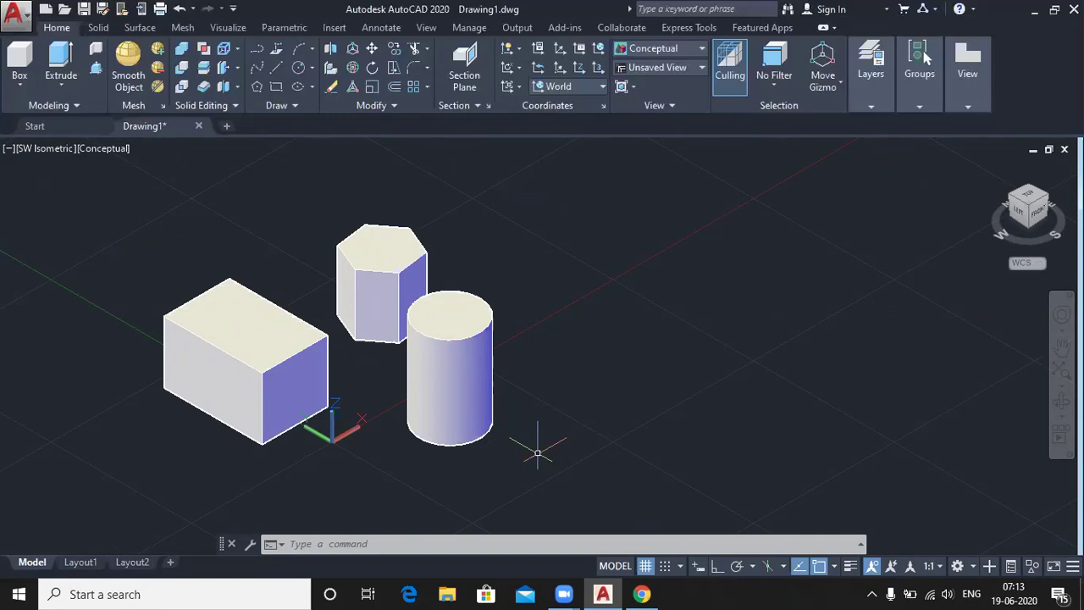
pyautogui.click(275, 72)
pyautogui.click(648, 267)
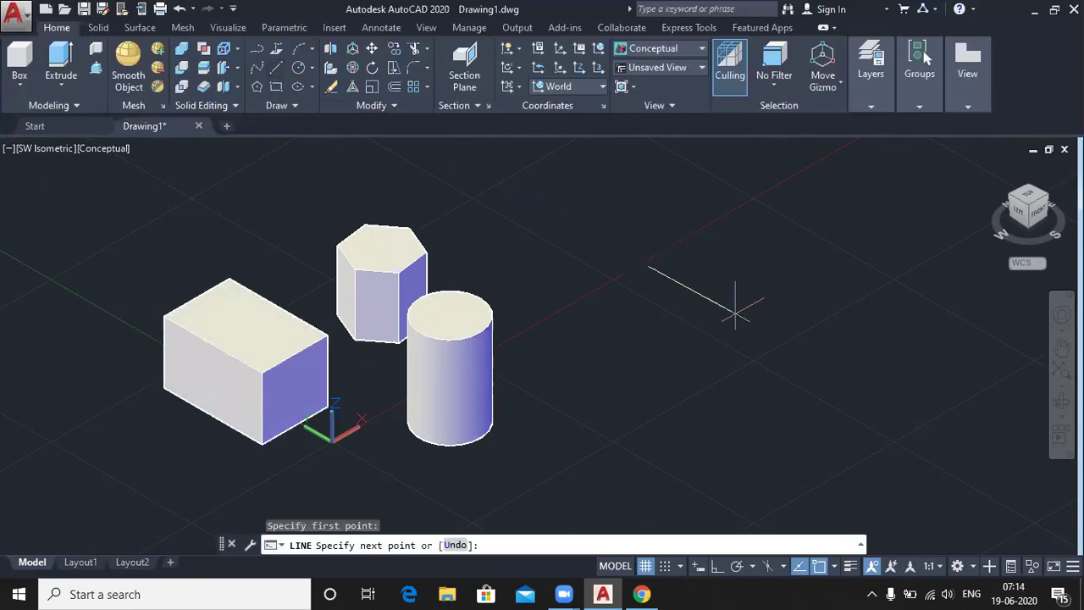
pyautogui.click(717, 566)
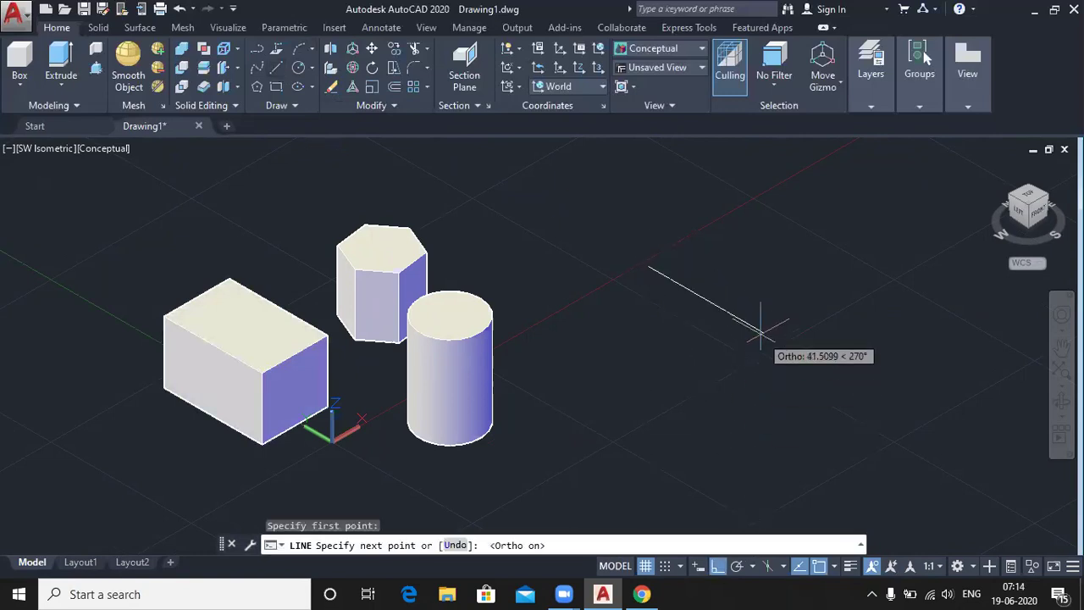
pyautogui.write('40')
pyautogui.press('Return')
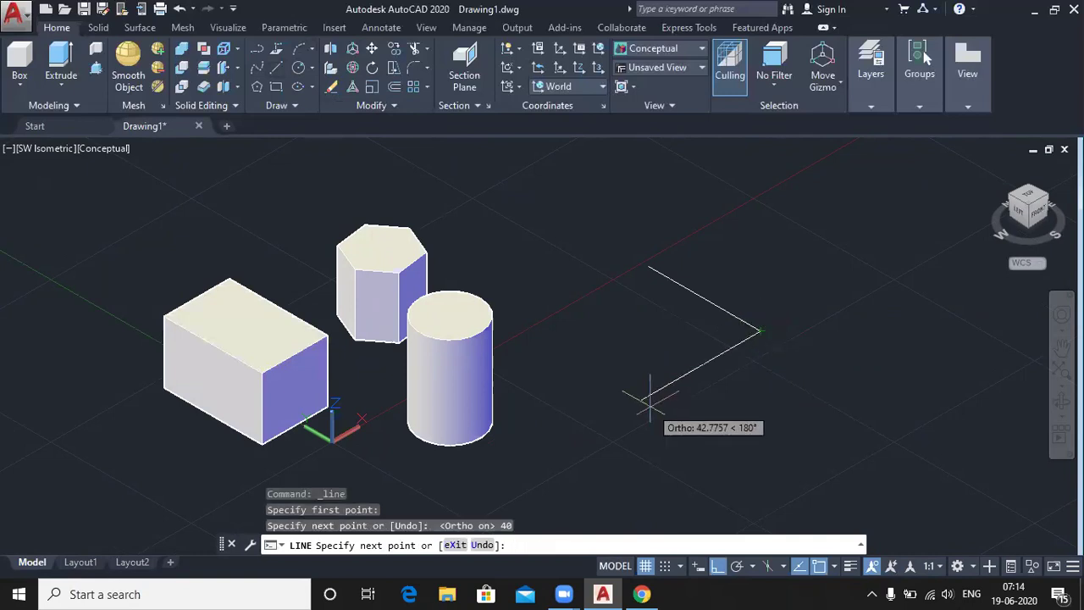
pyautogui.write('40')
pyautogui.press('Return')
pyautogui.write('40')
pyautogui.press('Return')
pyautogui.write('40')
pyautogui.press('Return')
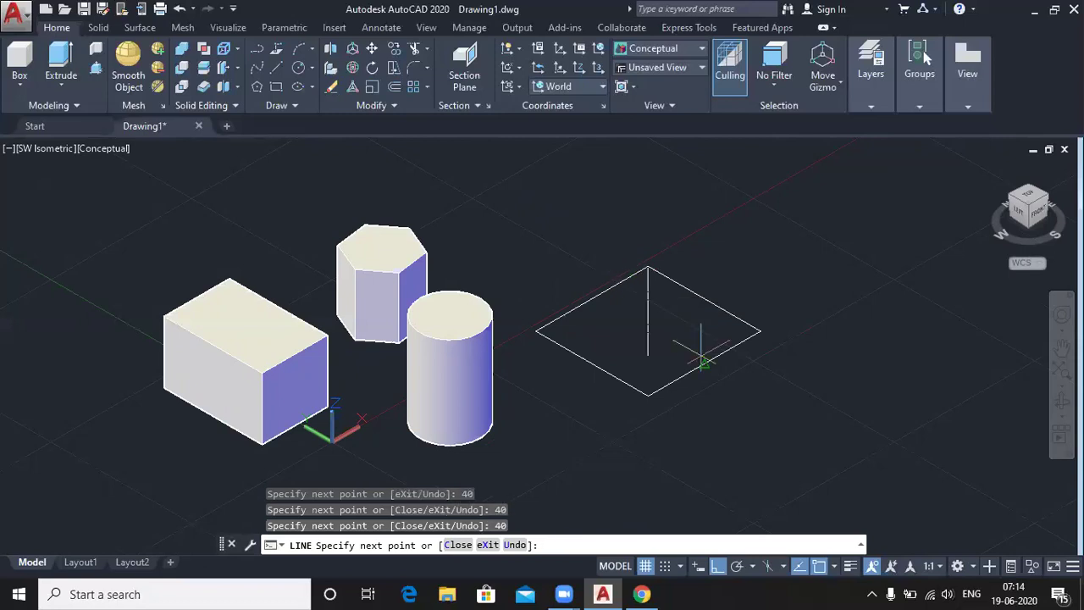
pyautogui.press('Return')
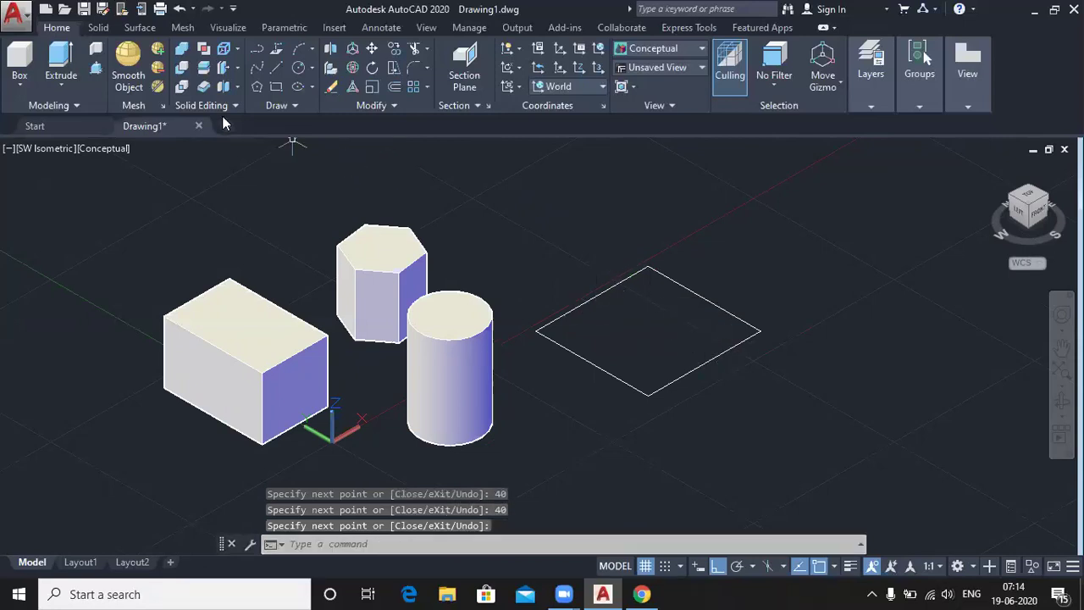
# Step: Extrude all four lines of the square upward together to a freehand height
pyautogui.click(64, 62)
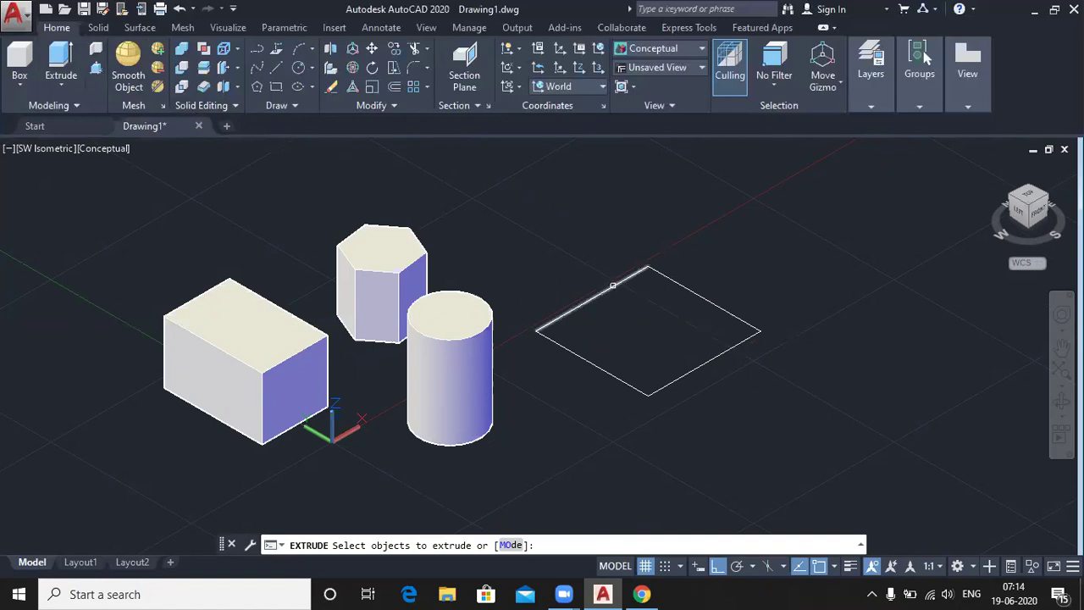
pyautogui.click(867, 426)
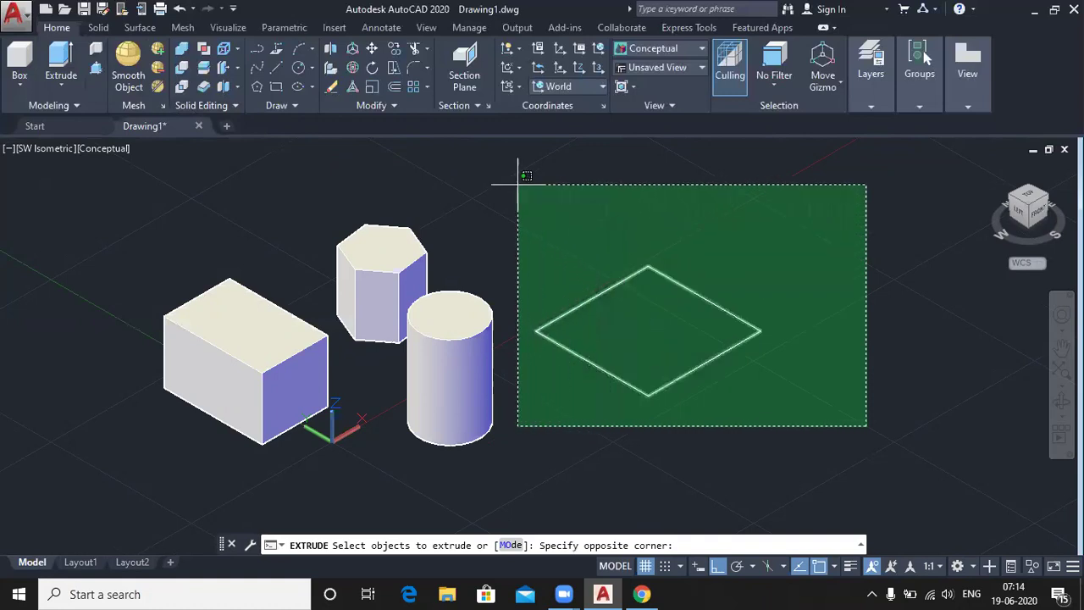
pyautogui.click(518, 184)
pyautogui.press('Return')
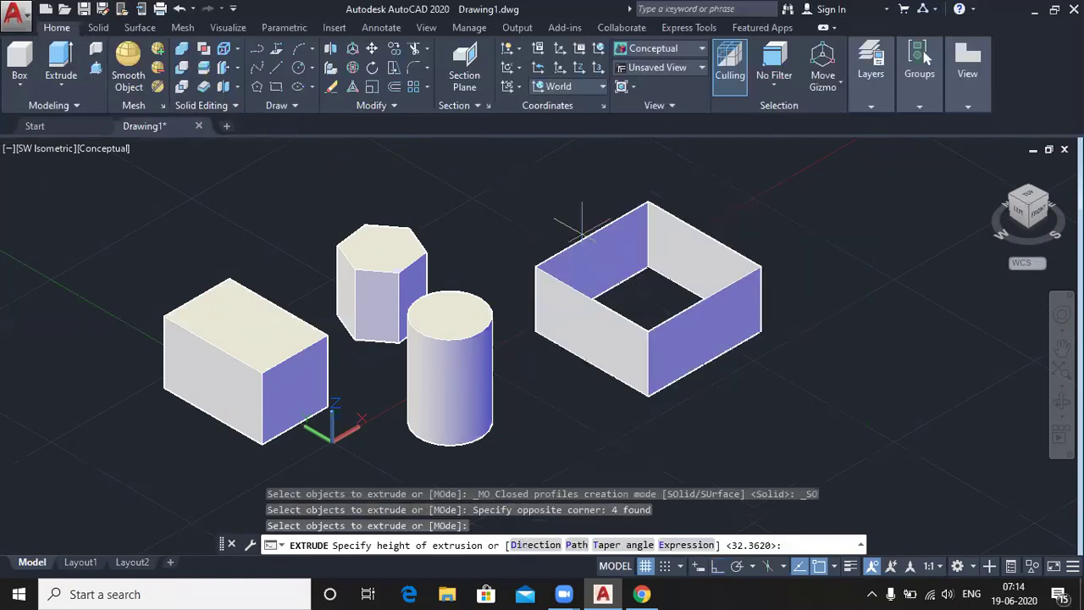
pyautogui.press('Return')
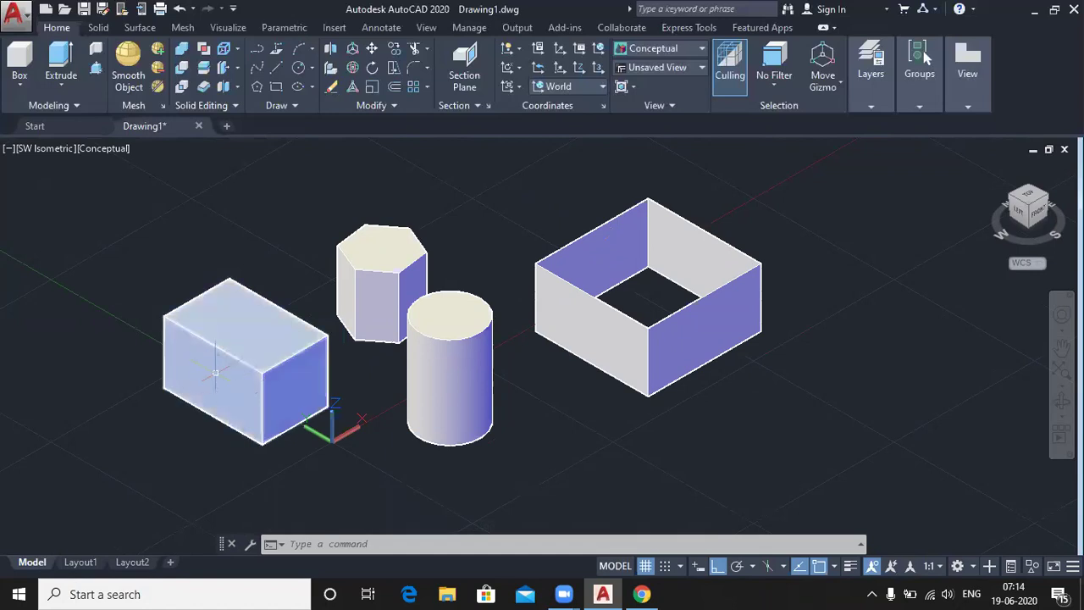
pyautogui.moveTo(706, 355)
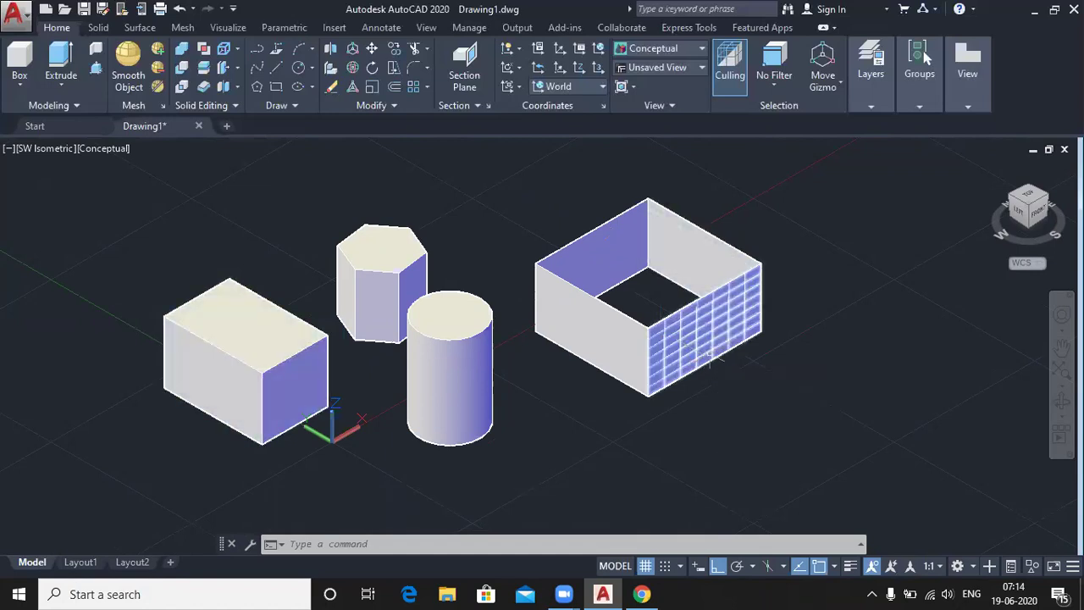
# Step: Draw a closed square polyline with 40-unit sides in the empty area beyond the open four-sided box
pyautogui.click(258, 50)
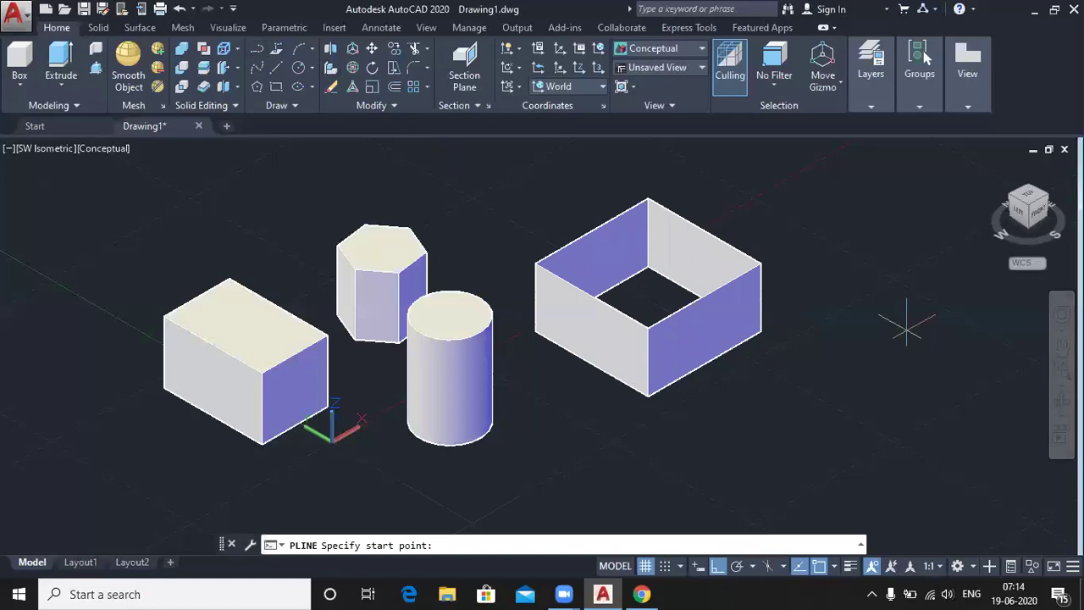
pyautogui.click(851, 305)
pyautogui.write('40')
pyautogui.press('Return')
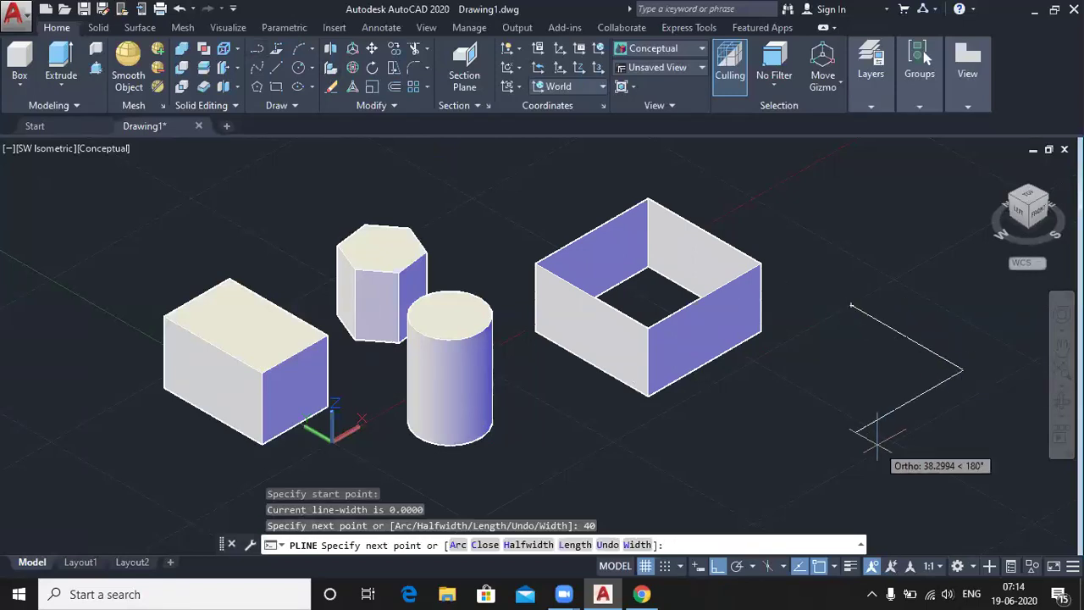
pyautogui.write('40')
pyautogui.press('Return')
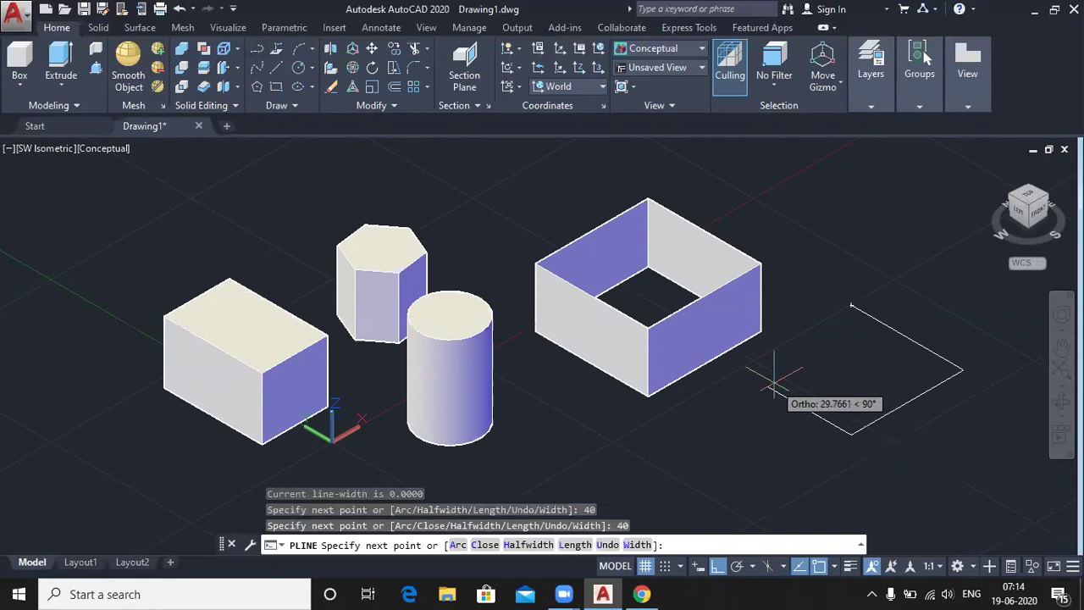
pyautogui.write('40')
pyautogui.press('Return')
pyautogui.write('40')
pyautogui.press('Return')
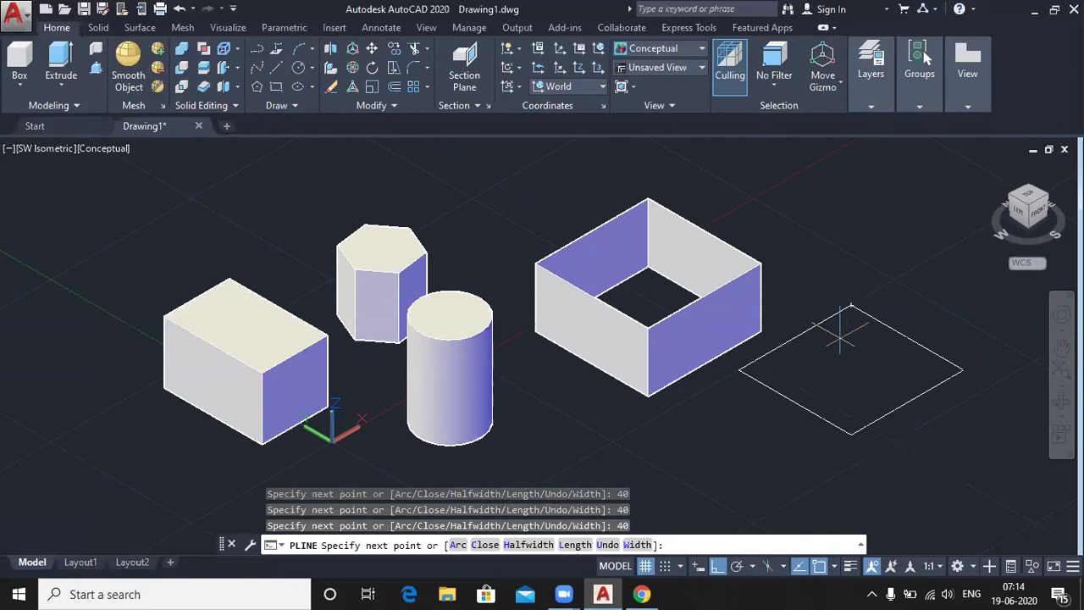
pyautogui.press('Return')
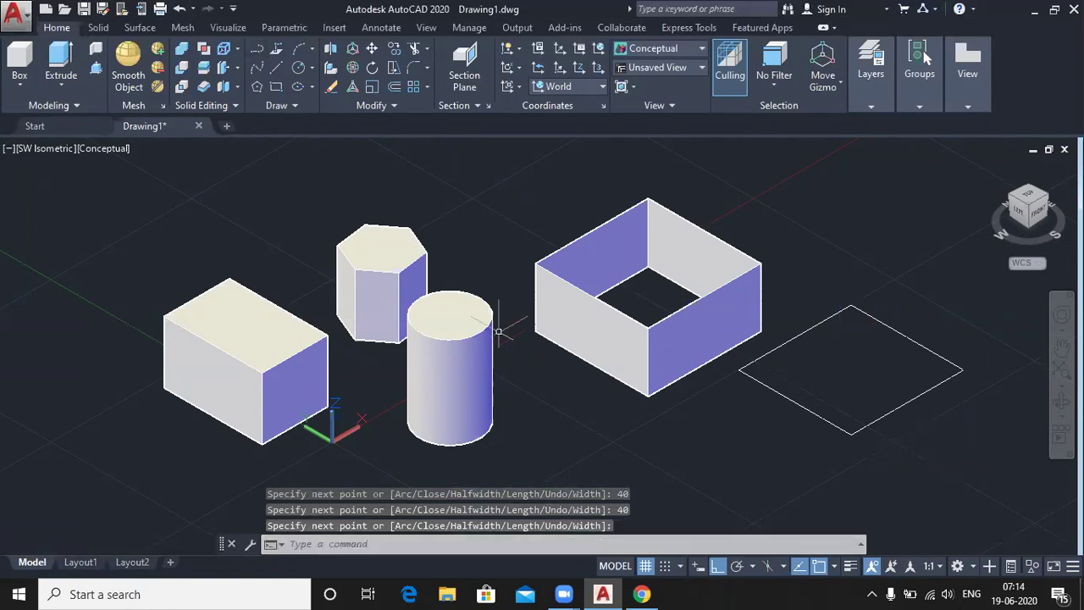
# Step: Extrude the square polyline upward into a closed solid box at a freehand height
pyautogui.click(62, 54)
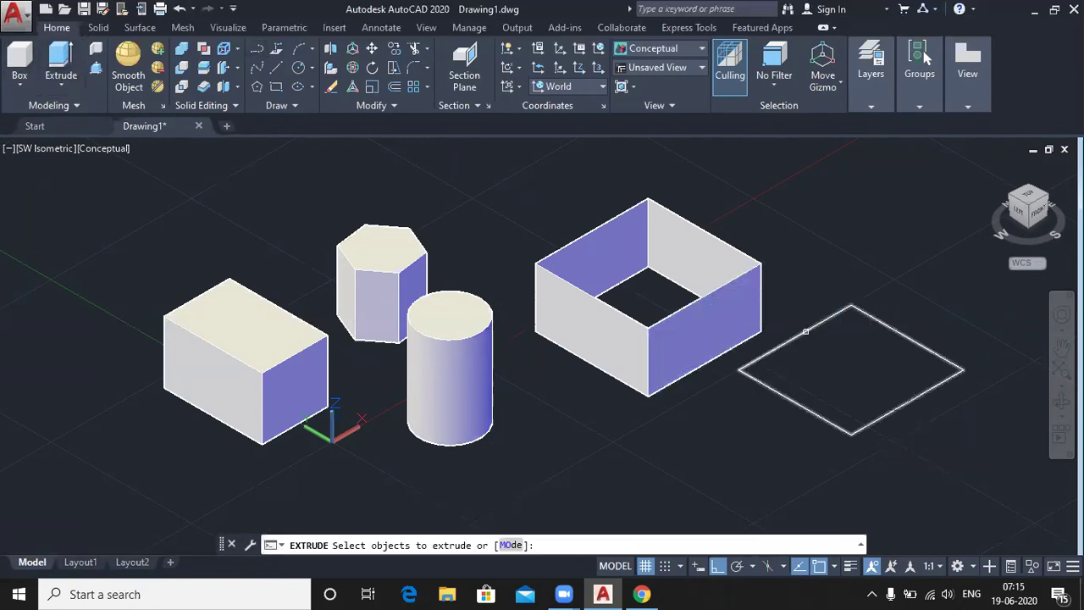
pyautogui.click(806, 332)
pyautogui.press('Return')
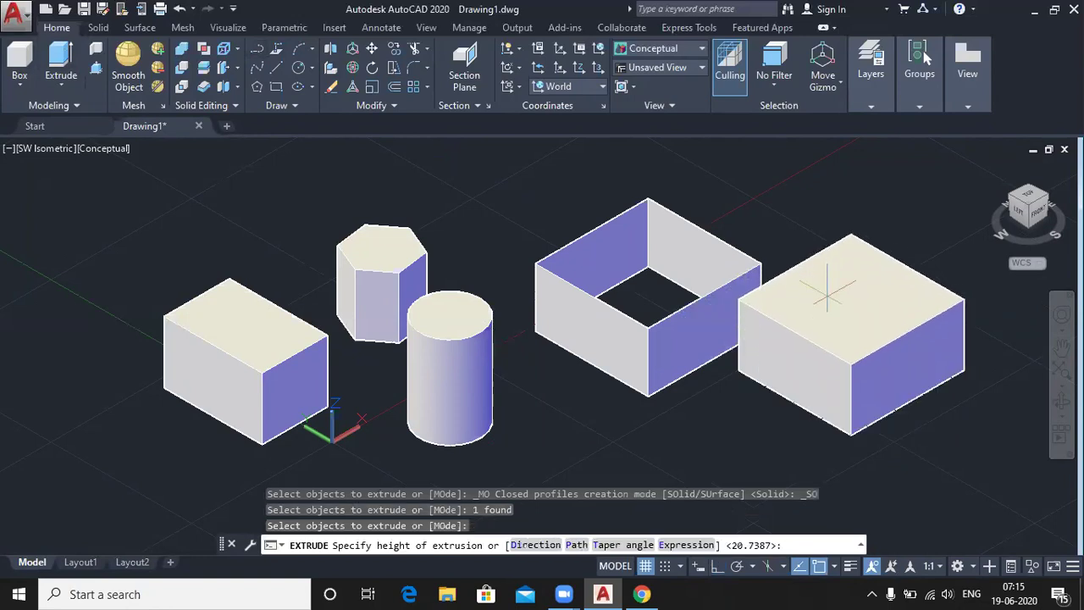
pyautogui.click(828, 290)
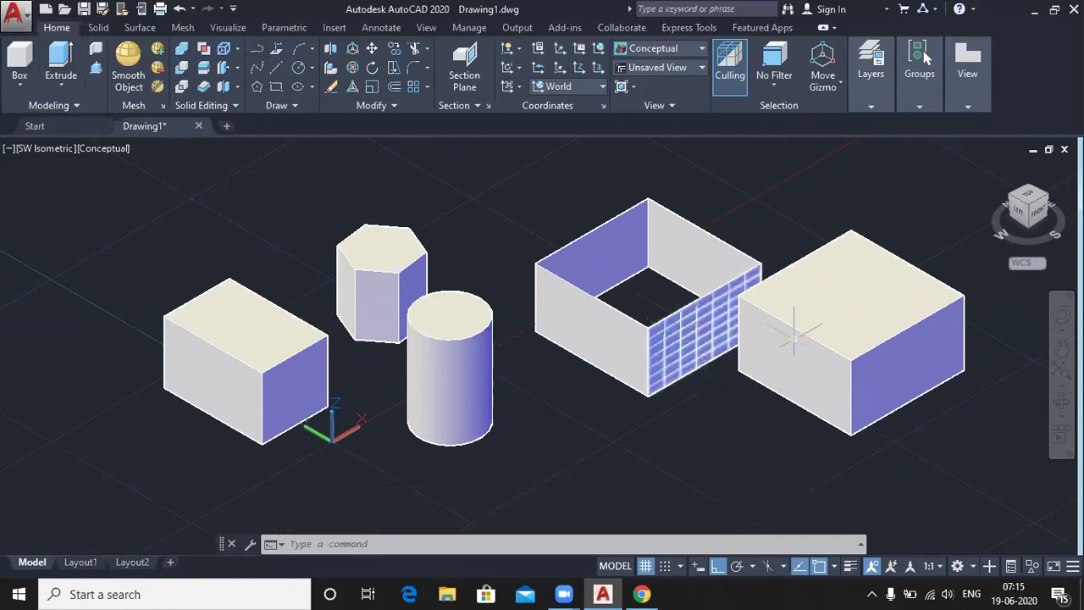
# Step: Compare the open surface walls extruded from separate lines with the solids extruded from the polyline and the circle
pyautogui.scroll(-3, 788, 331)
pyautogui.moveTo(718, 356); pyautogui.dragTo(719, 342)
pyautogui.press('Escape')
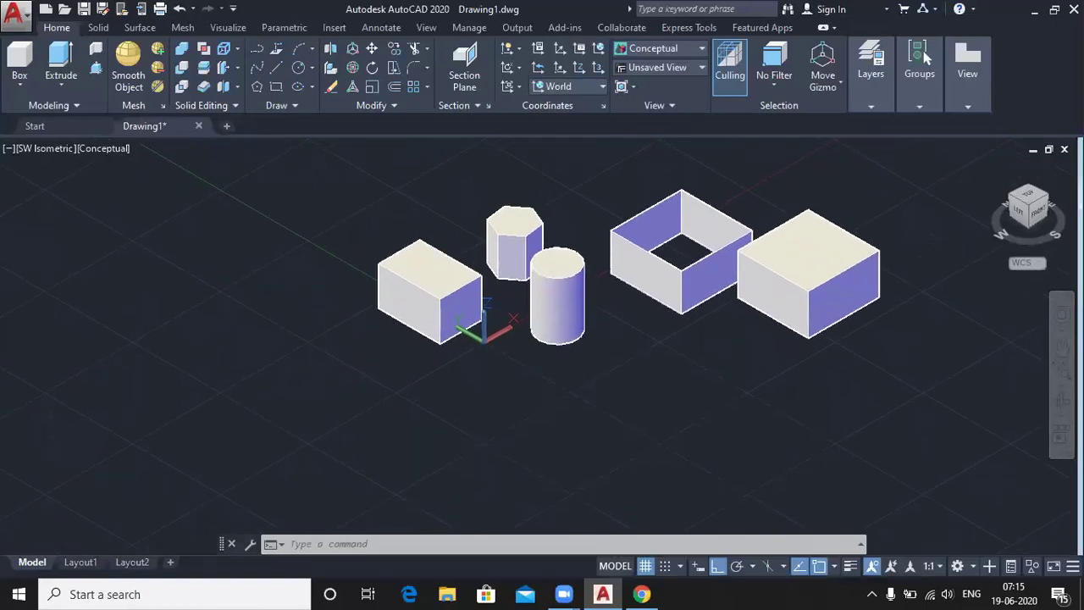
pyautogui.scroll(2, 719, 342)
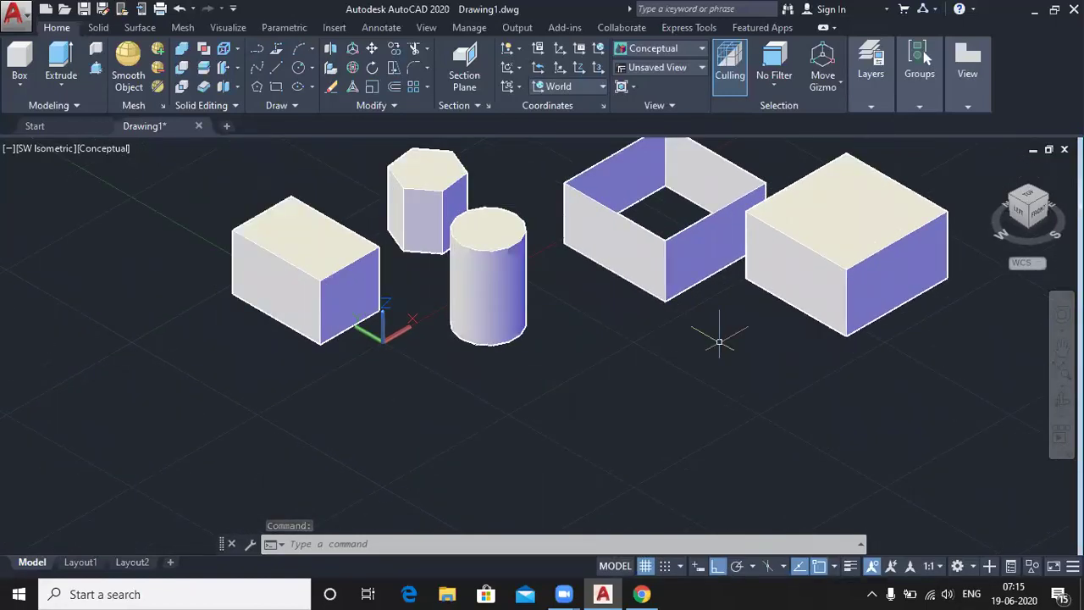
pyautogui.moveTo(631, 231)
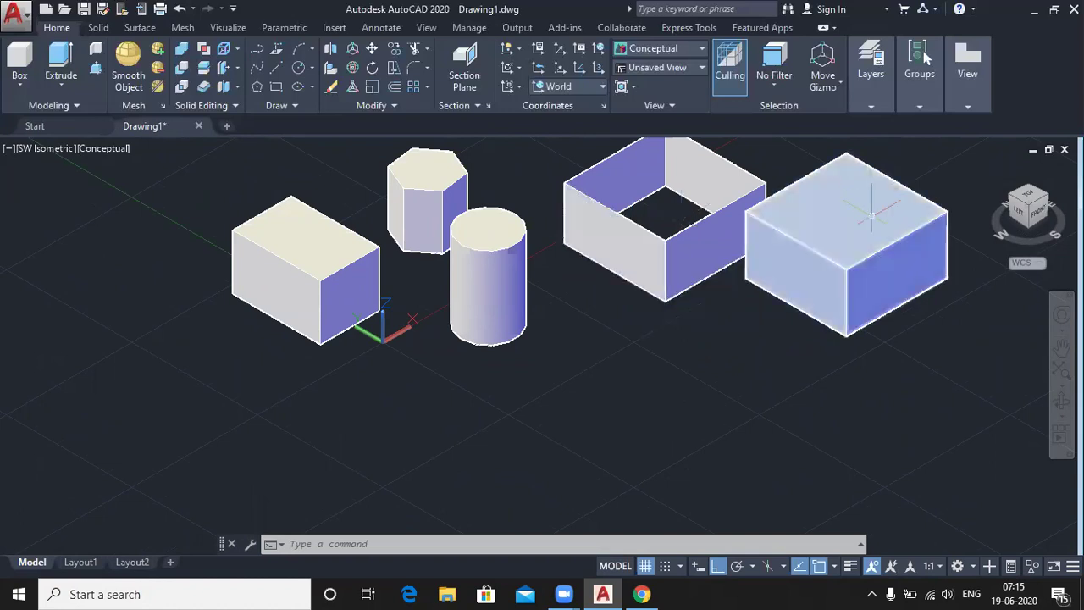
pyautogui.moveTo(872, 233)
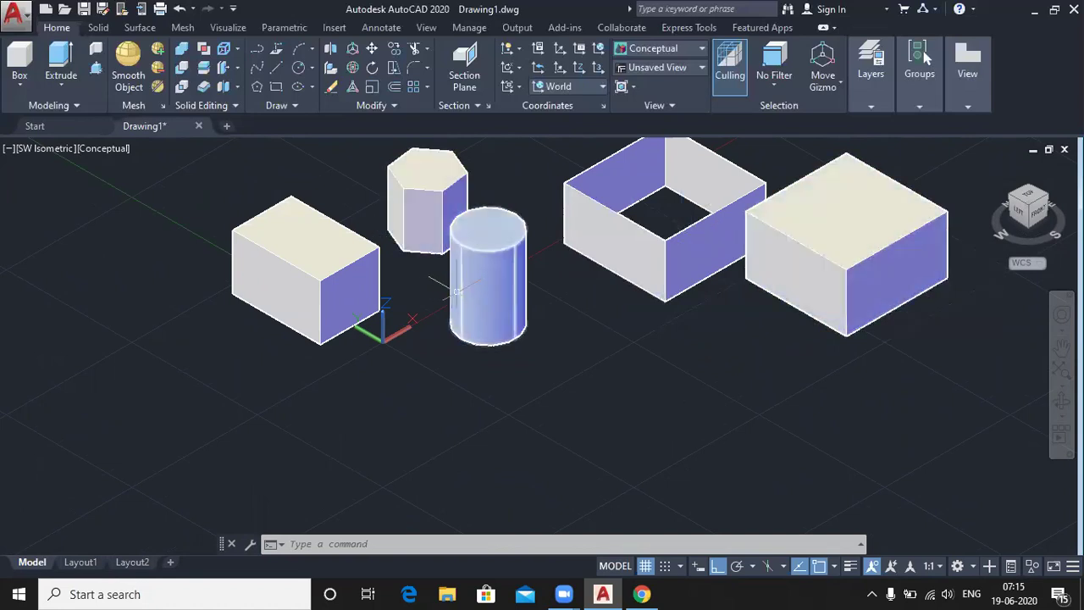
pyautogui.moveTo(463, 291)
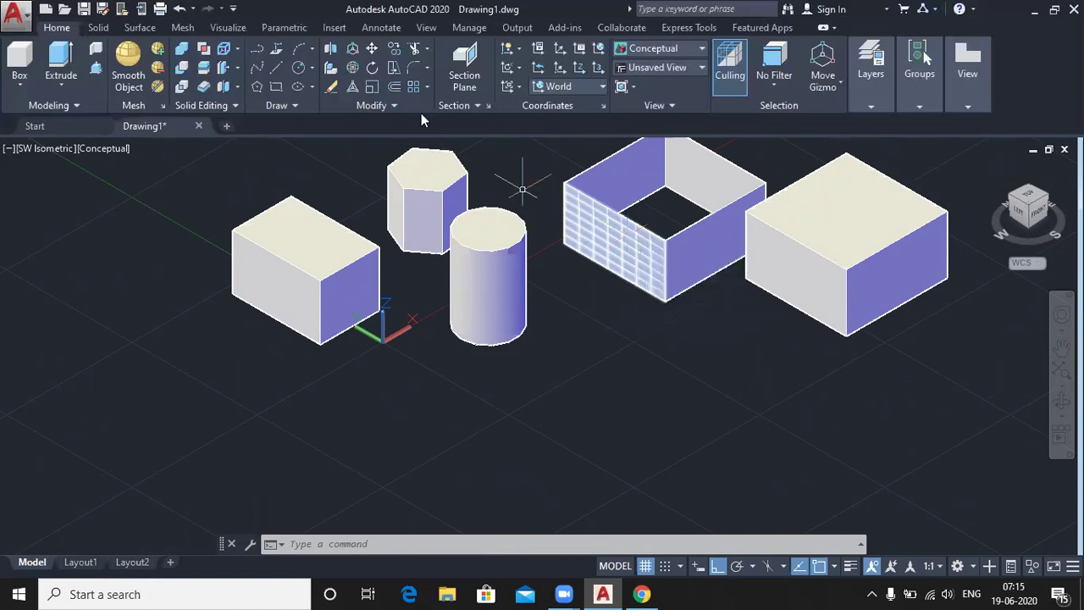
# Step: Draw a single freehand line with Ortho in the empty area in front of the two square boxes
pyautogui.click(273, 68)
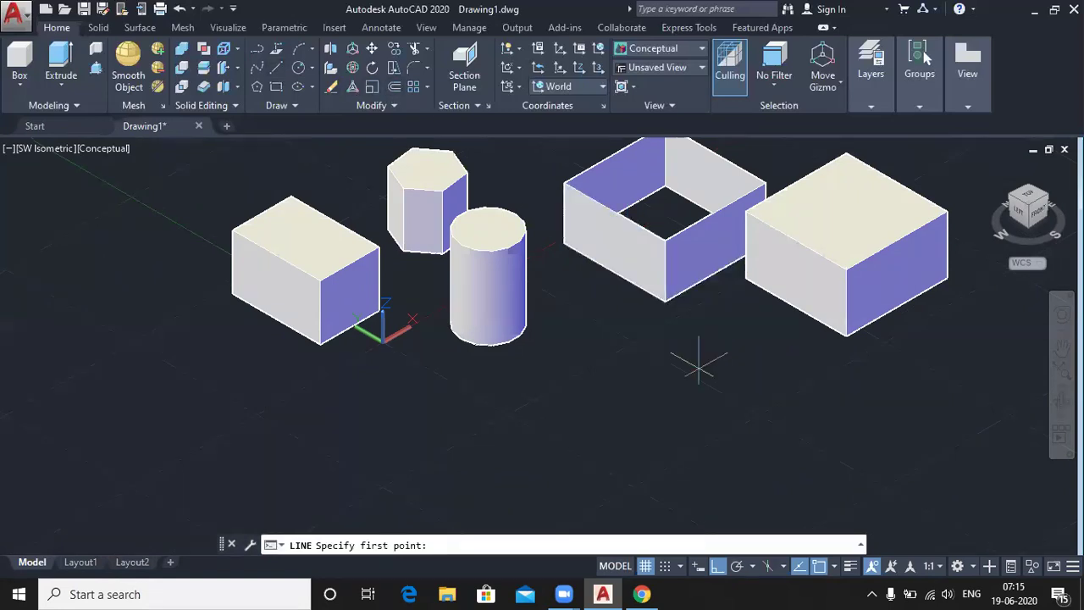
pyautogui.click(614, 358)
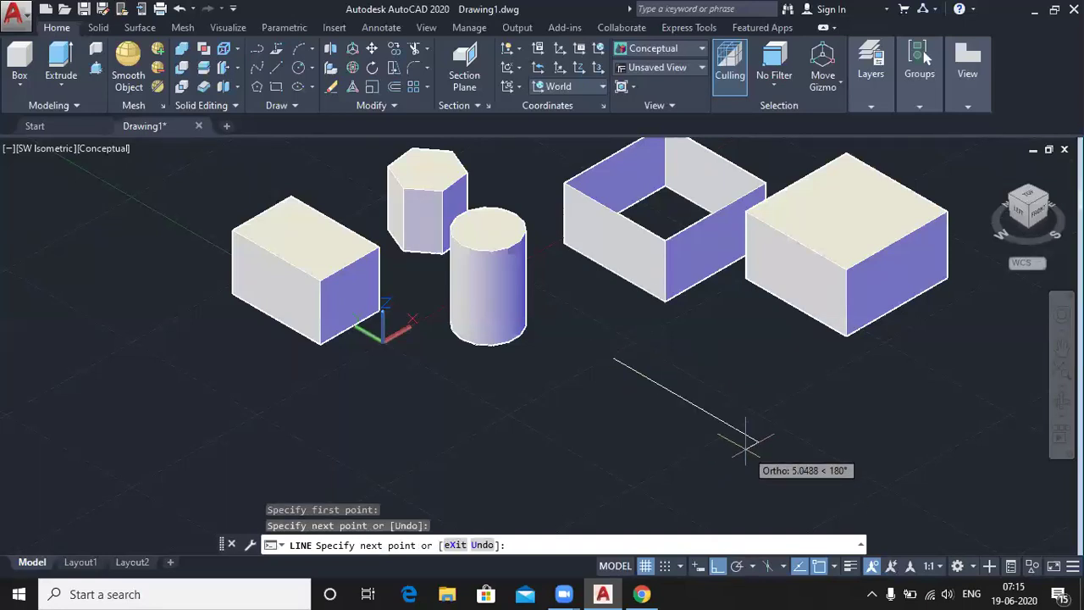
pyautogui.click(745, 441)
pyautogui.press('Return')
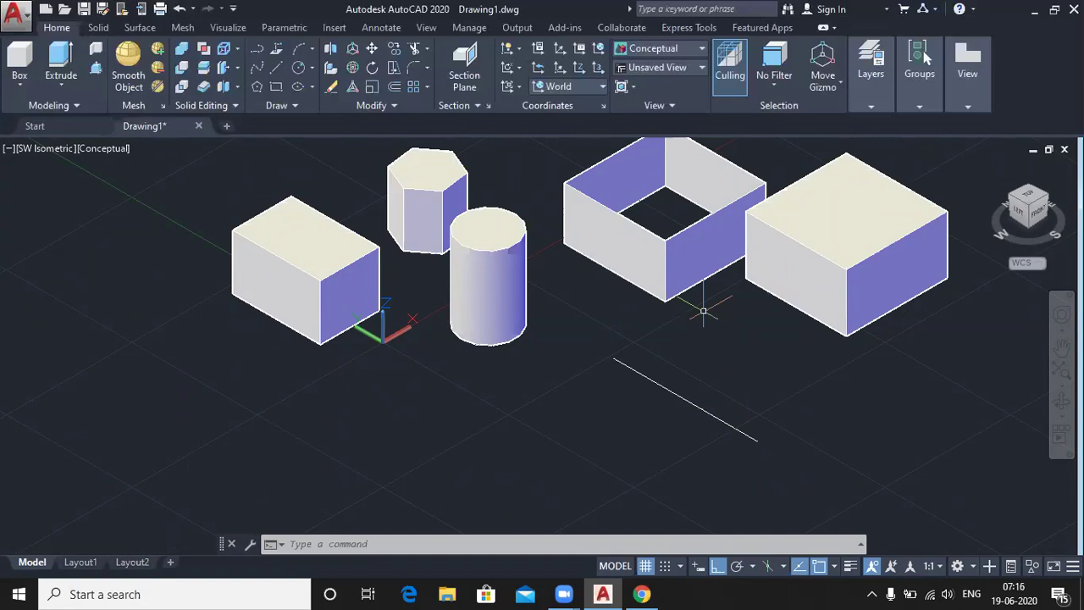
# Step: Erase the single line in front of the boxes
pyautogui.click(705, 392)
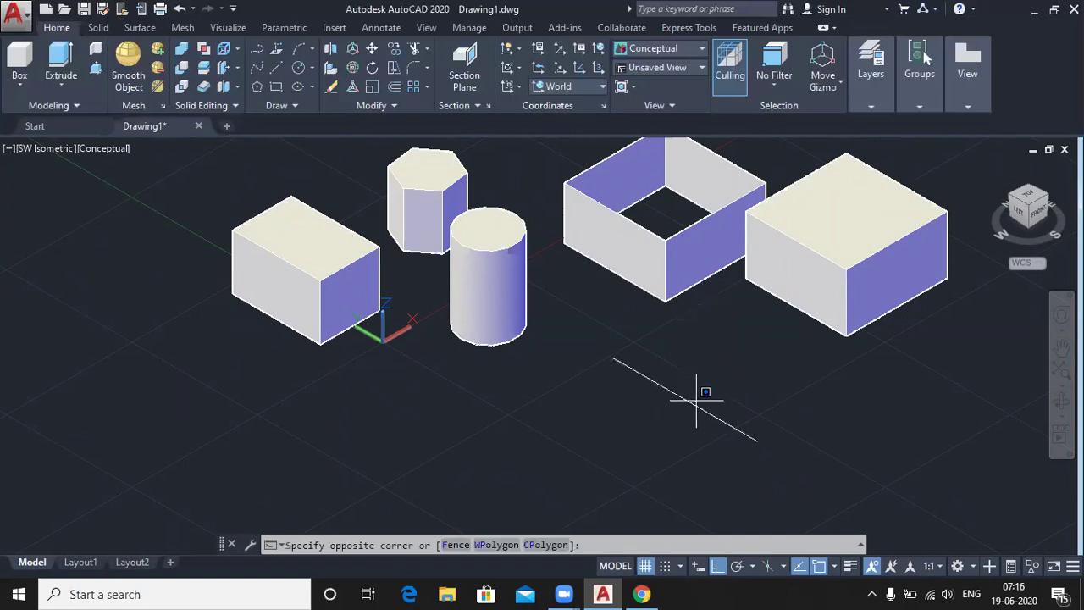
pyautogui.click(635, 394)
pyautogui.press('Delete')
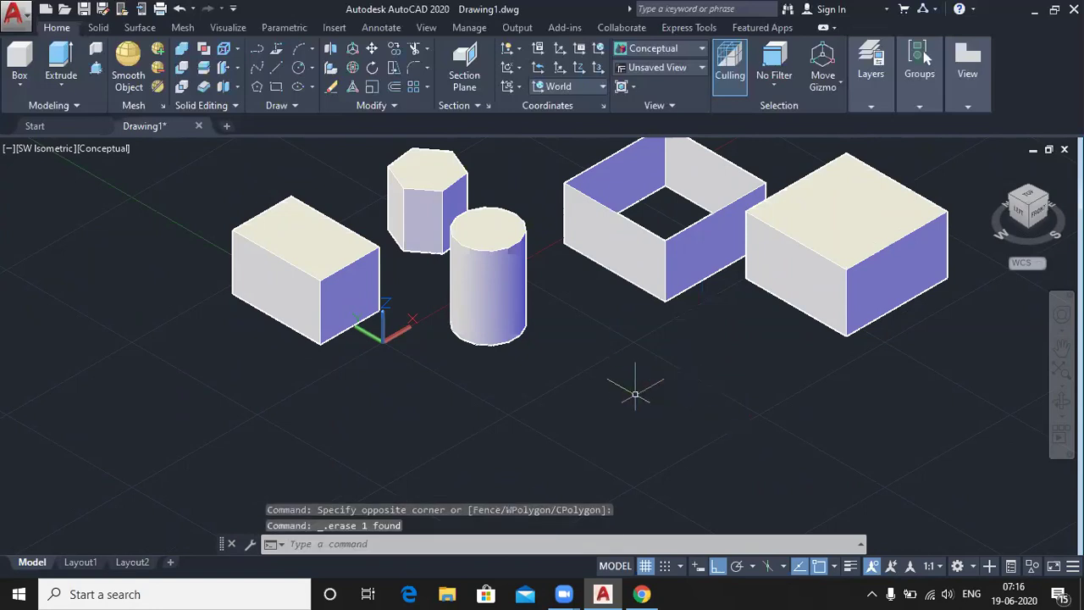
pyautogui.click(50, 87)
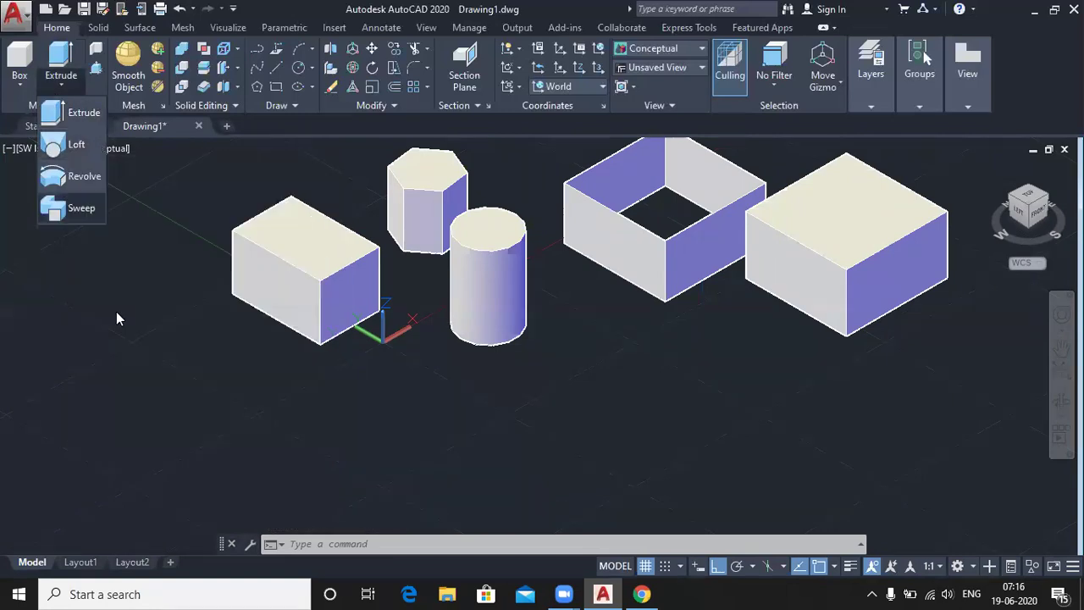
pyautogui.click(136, 379)
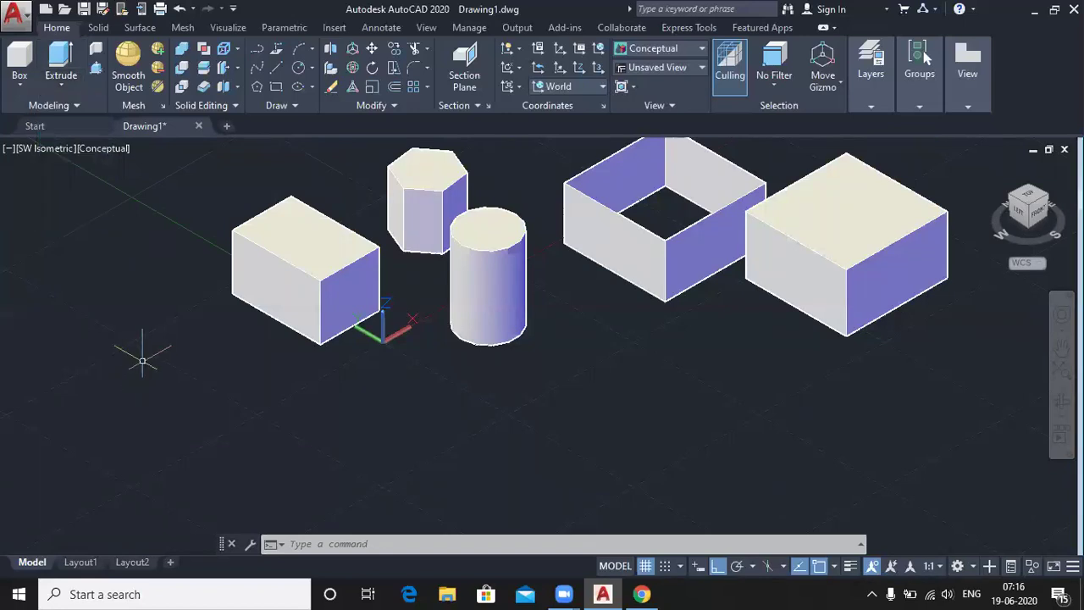
# Step: Switch to WhatsApp Web in Chrome and look back through the Autocad Online @ 9am group chat for shared practice drawings
pyautogui.click(1035, 17)
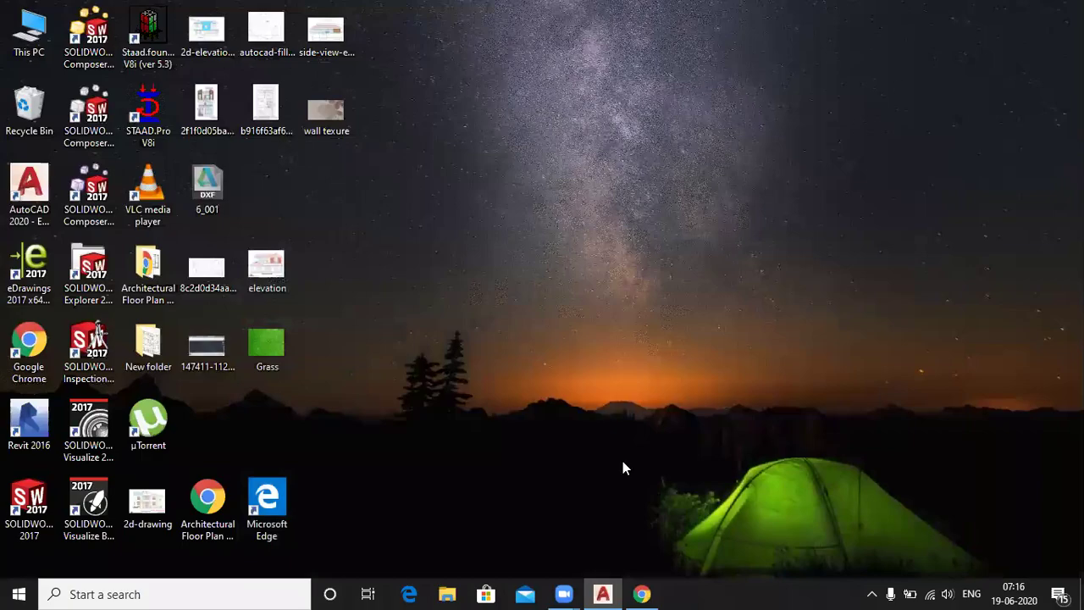
pyautogui.click(642, 594)
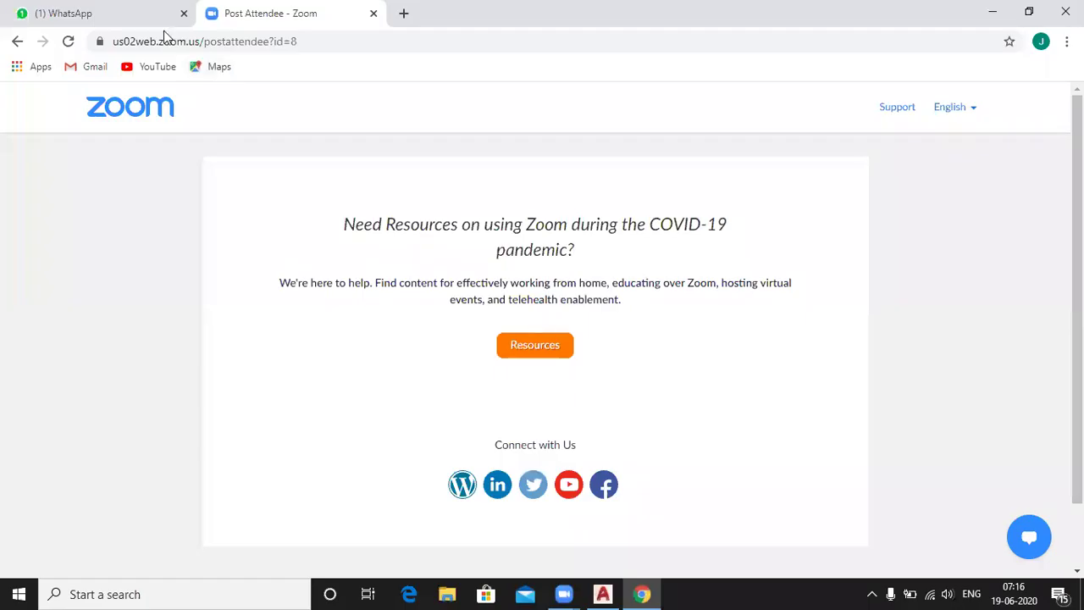
pyautogui.click(127, 13)
pyautogui.scroll(10, 542, 297)
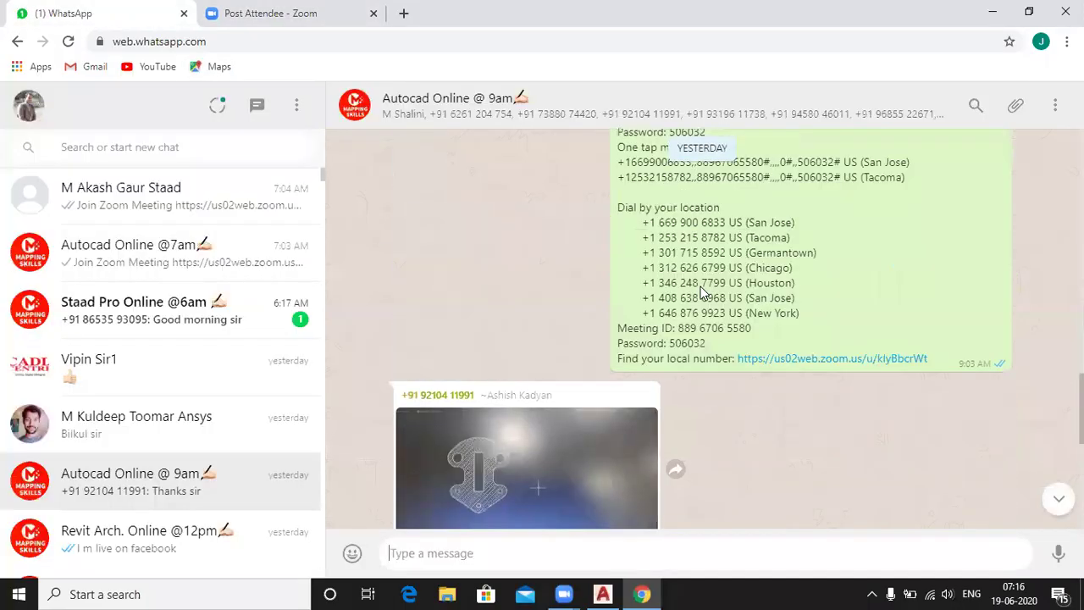
pyautogui.scroll(10, 700, 293)
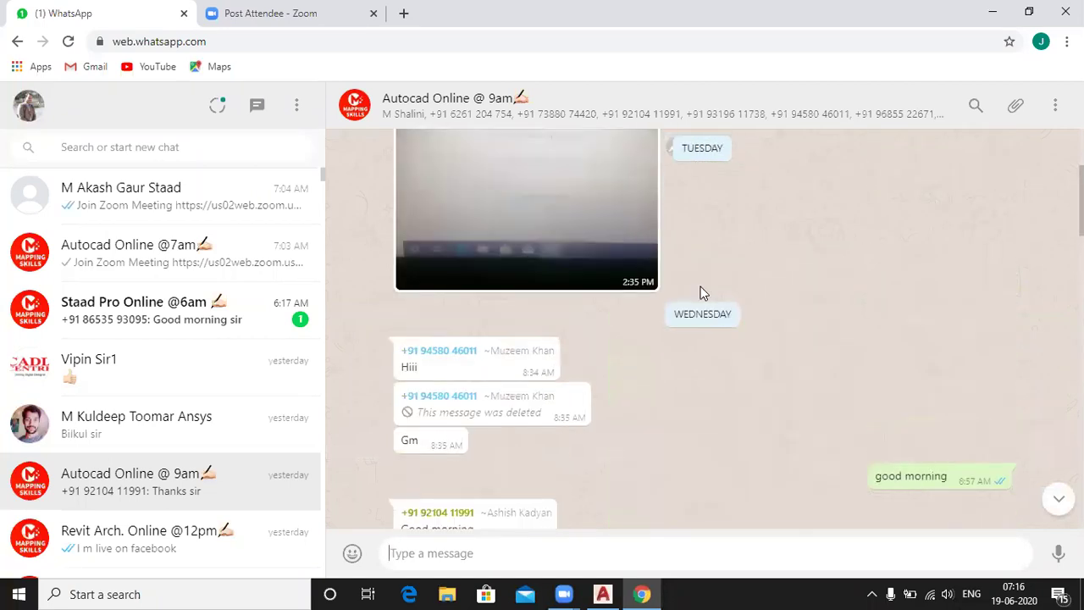
pyautogui.scroll(10, 700, 293)
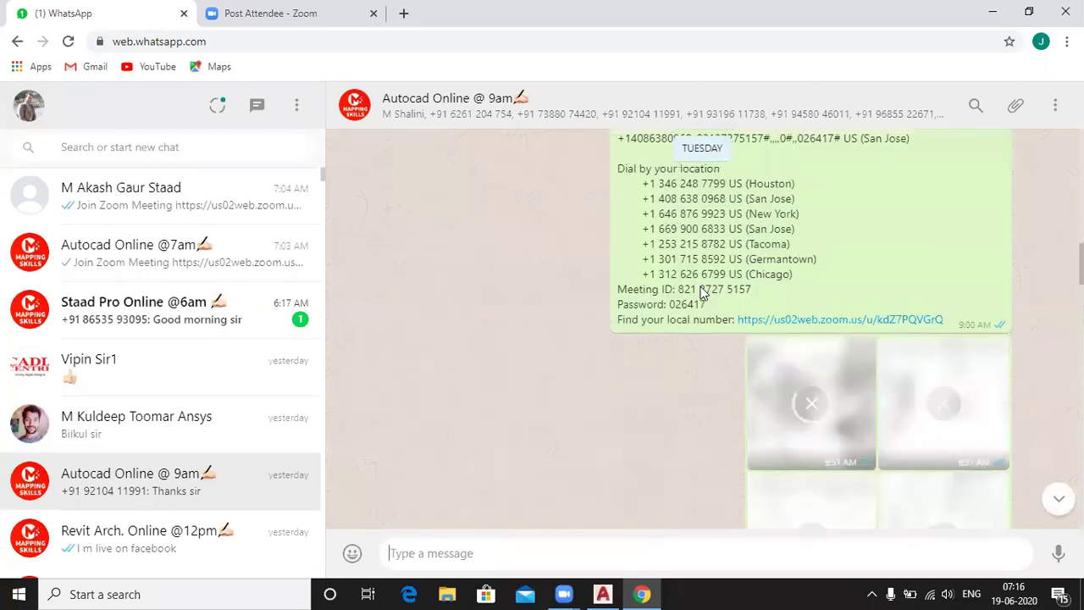
pyautogui.scroll(10, 700, 293)
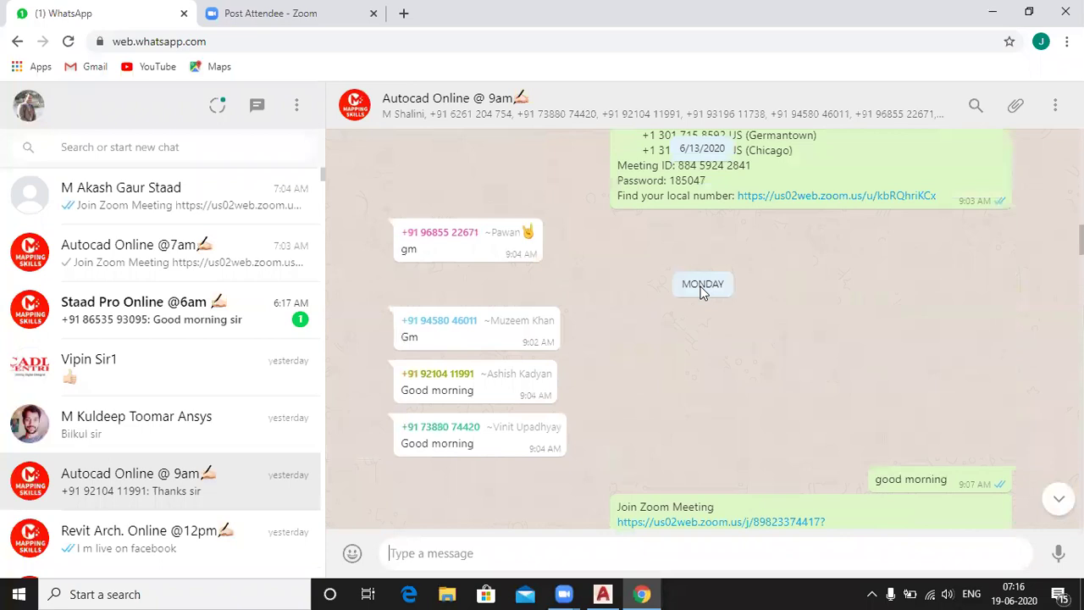
pyautogui.scroll(8, 701, 293)
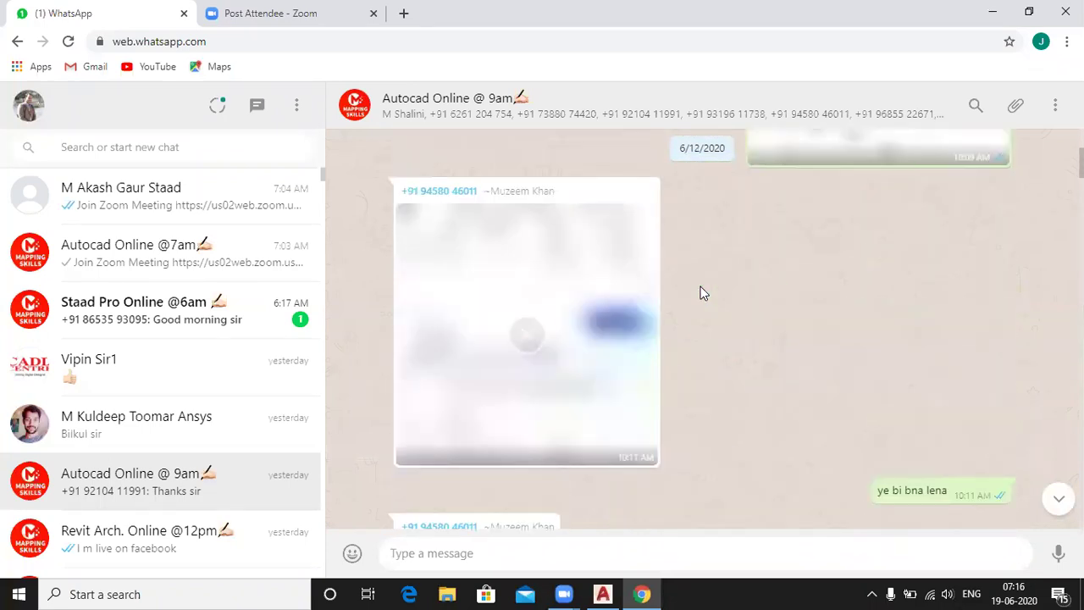
pyautogui.scroll(3, 700, 293)
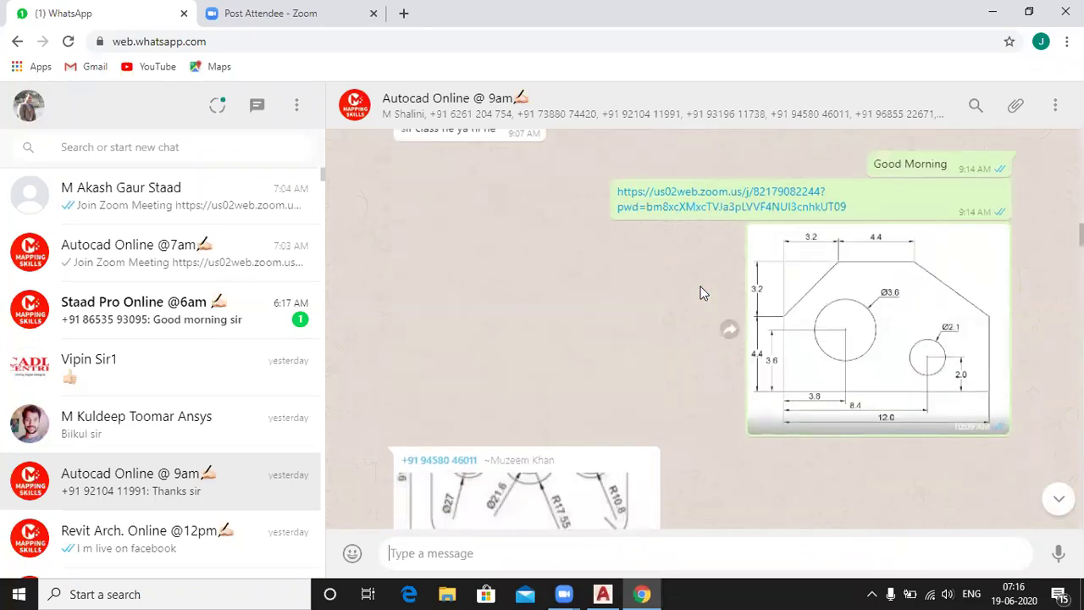
pyautogui.scroll(15, 671, 296)
pyautogui.scroll(1, 671, 296)
pyautogui.scroll(-5, 671, 295)
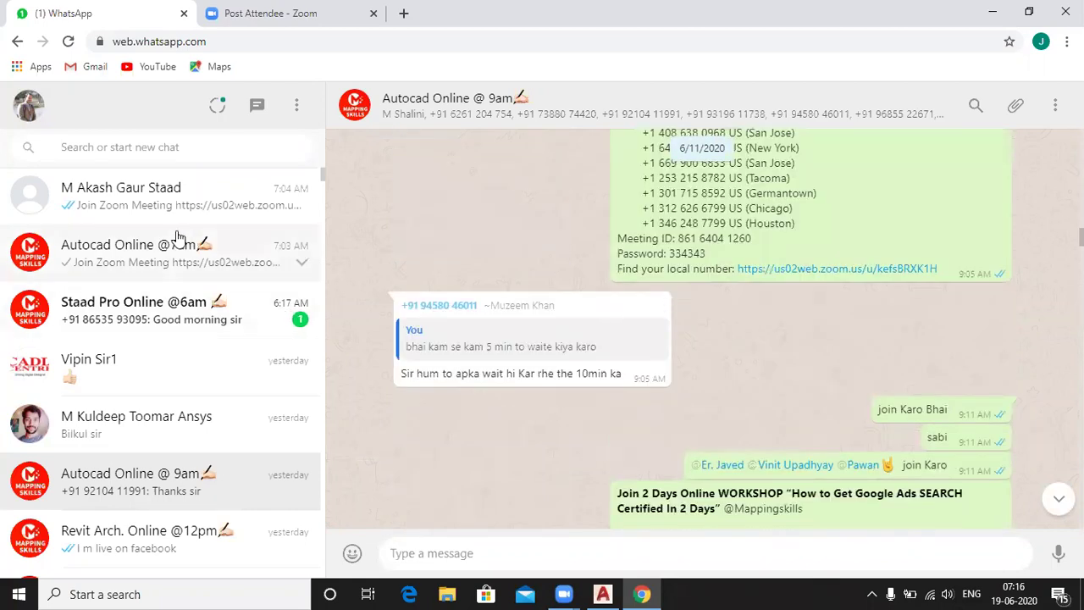
# Step: Find 3D Drawing.pdf in the individual Staad contact's chat and download it
pyautogui.click(227, 203)
pyautogui.scroll(10, 719, 331)
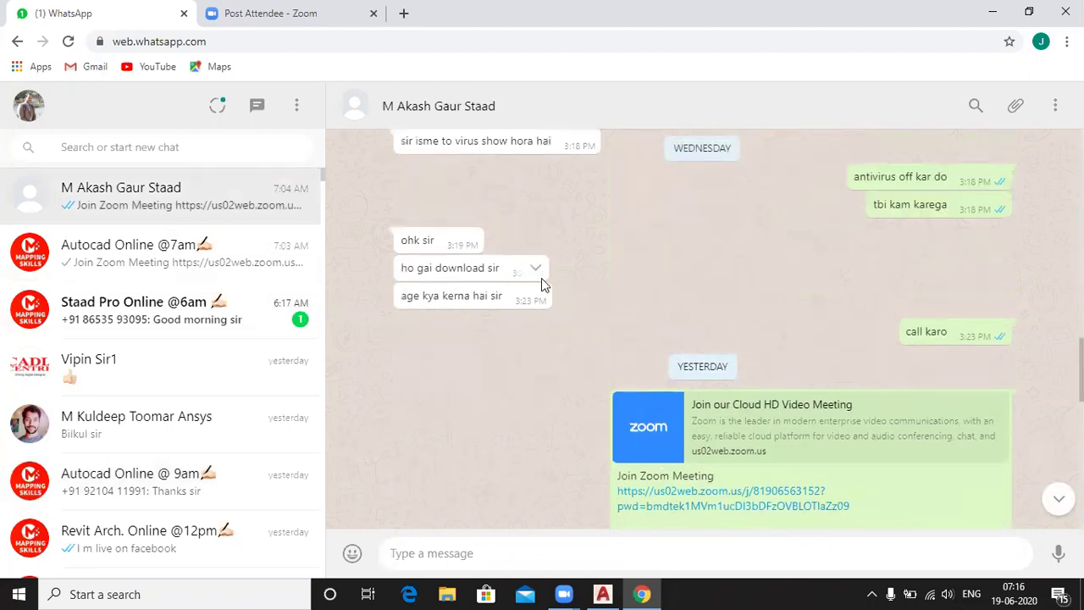
pyautogui.scroll(-2, 543, 278)
pyautogui.scroll(5, 543, 278)
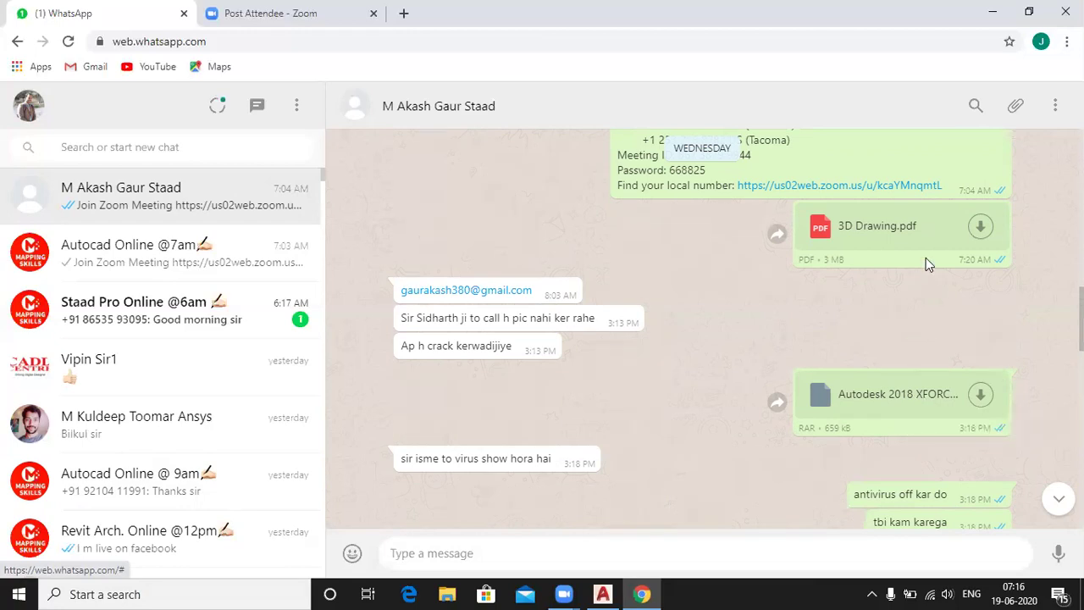
pyautogui.click(868, 234)
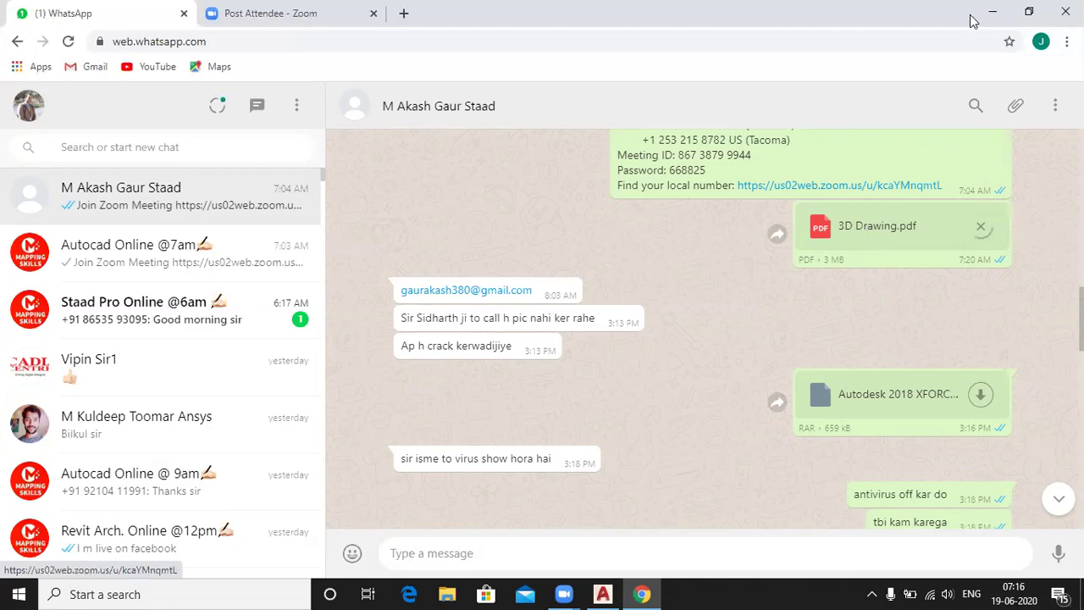
# Step: Open the downloaded 3D Drawing.pdf in Chrome and examine the dimensioned views of the fixture block on sheet 2
pyautogui.click(994, 19)
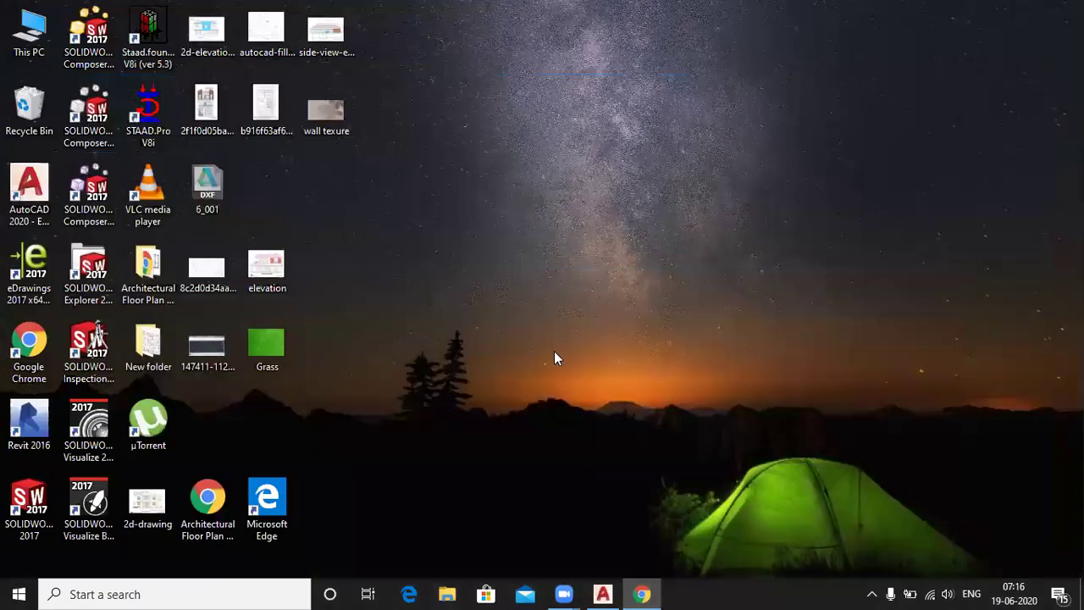
pyautogui.click(640, 594)
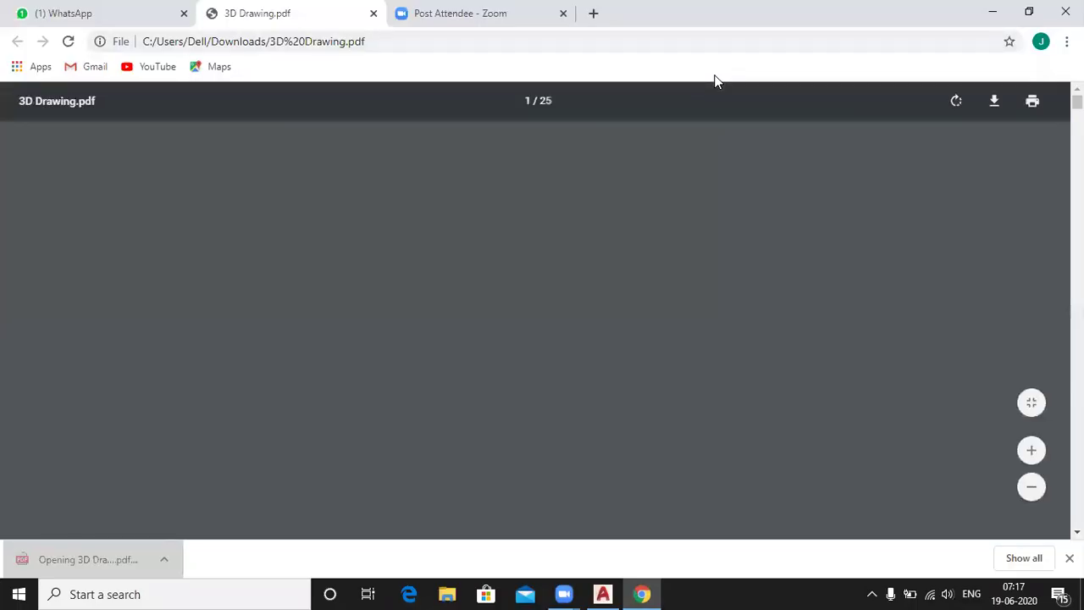
pyautogui.scroll(-15, 544, 259)
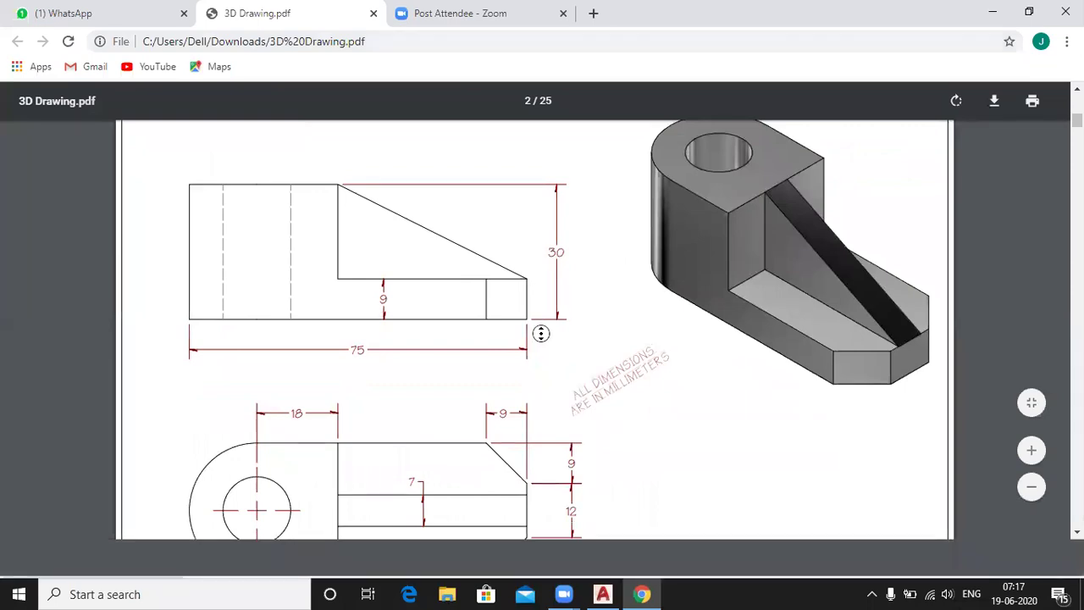
pyautogui.scroll(-1, 540, 334)
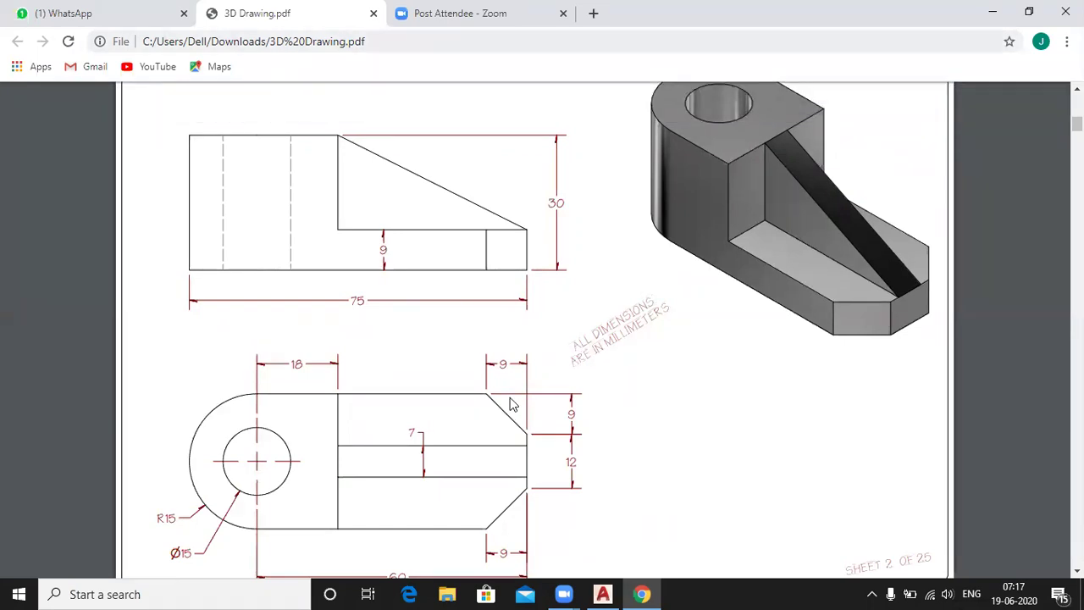
pyautogui.scroll(-2, 751, 296)
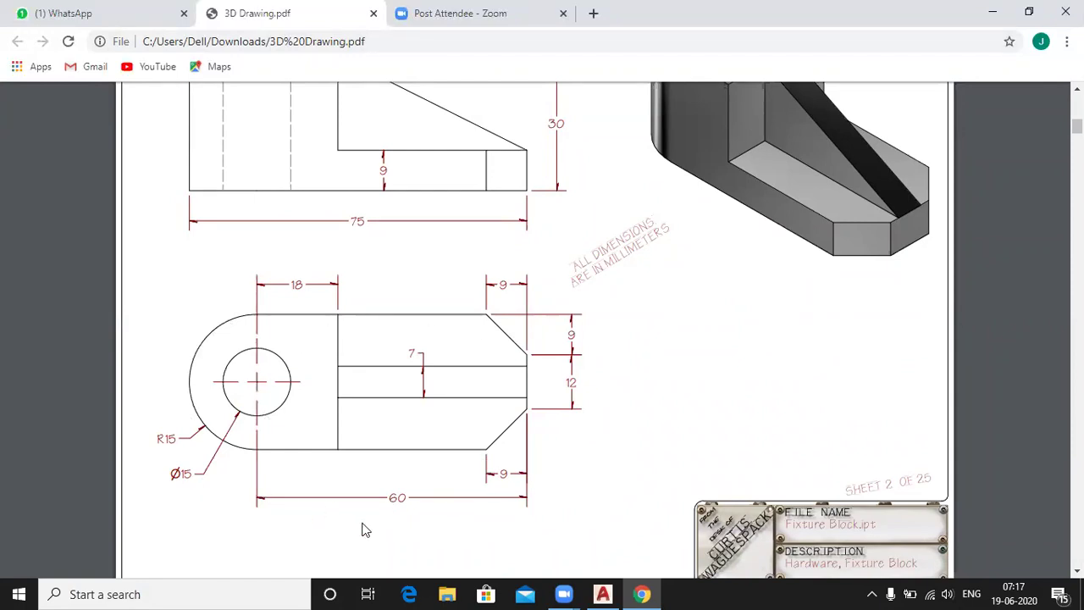
# Step: Switch to AutoCAD and draw a closed 60 by 30 polyline rectangle in the empty area in front of the existing solids
pyautogui.click(994, 12)
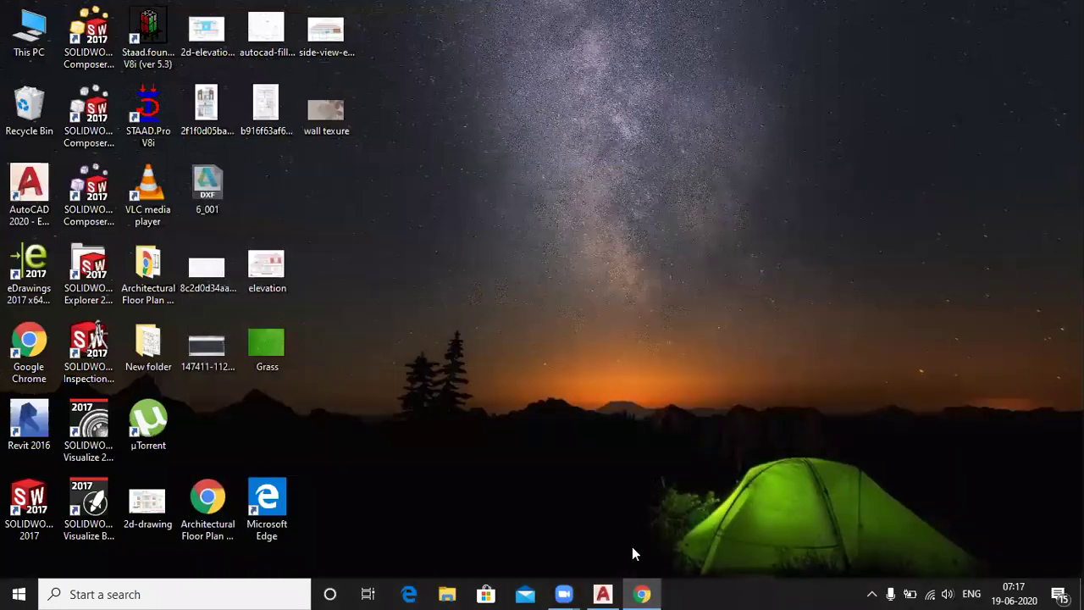
pyautogui.click(603, 594)
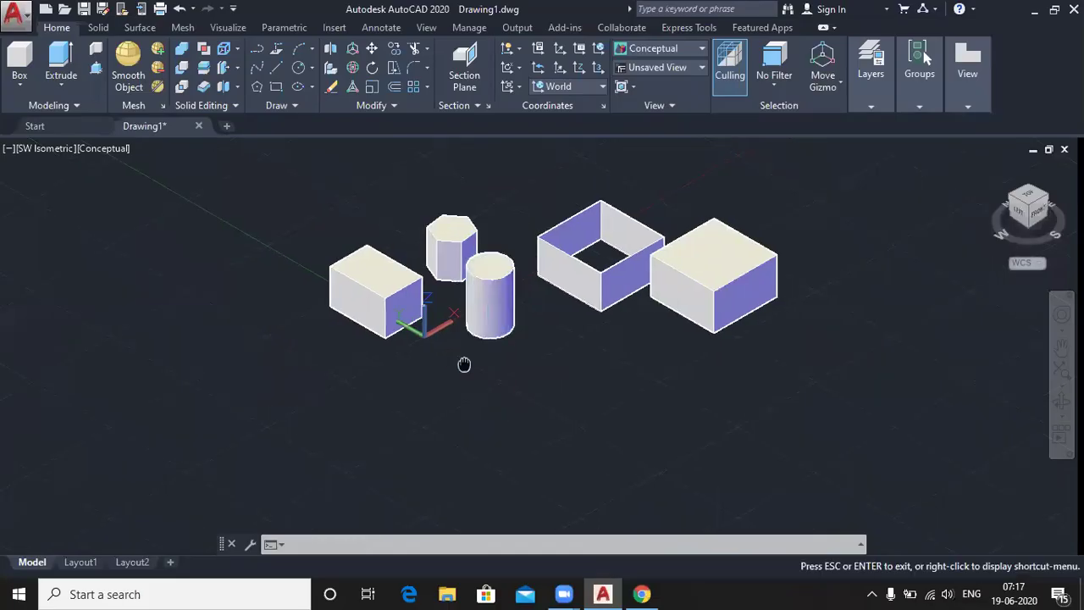
pyautogui.scroll(2, 463, 365)
pyautogui.click(277, 68)
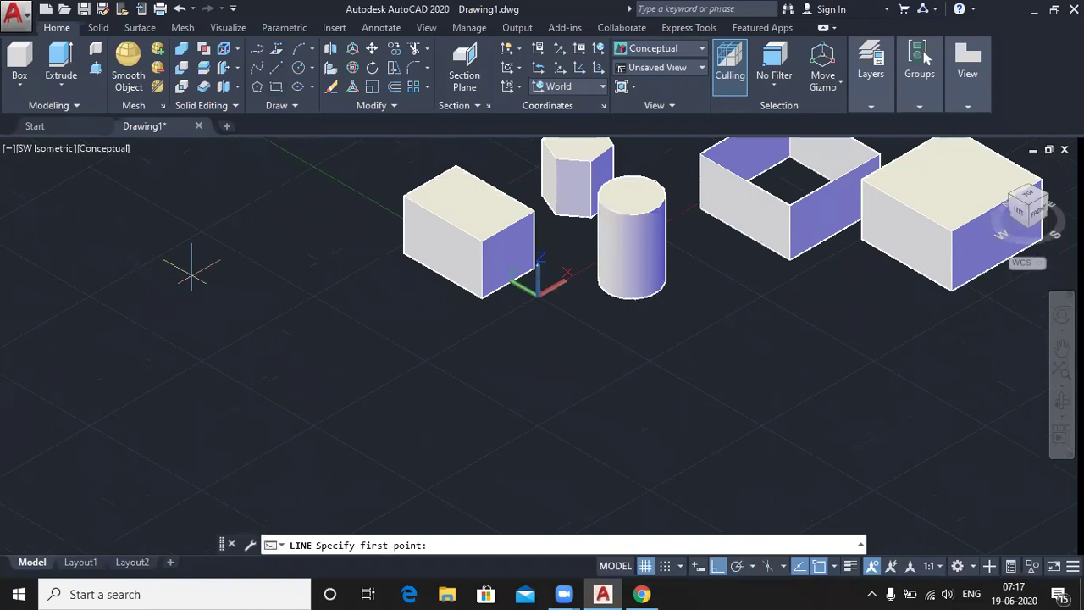
pyautogui.click(152, 440)
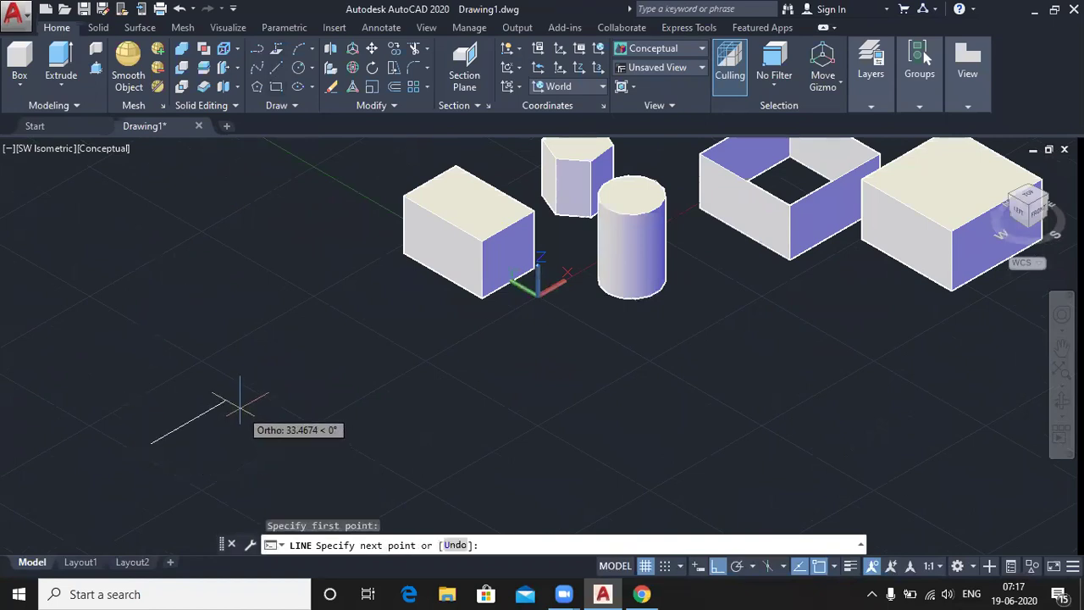
pyautogui.click(264, 68)
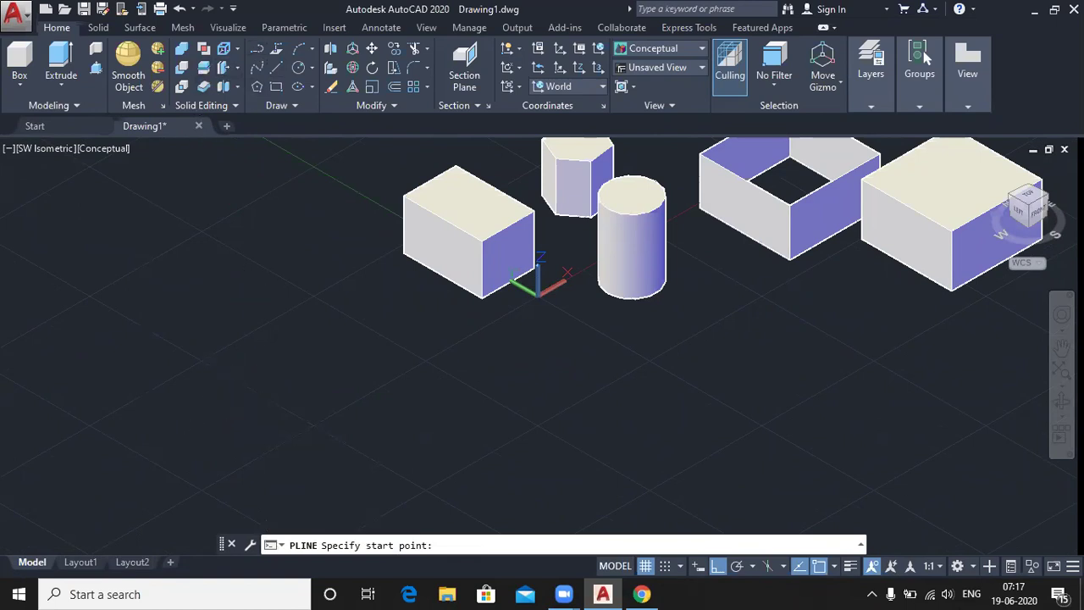
pyautogui.click(175, 441)
pyautogui.moveTo(279, 436); pyautogui.dragTo(228, 322, button='middle')
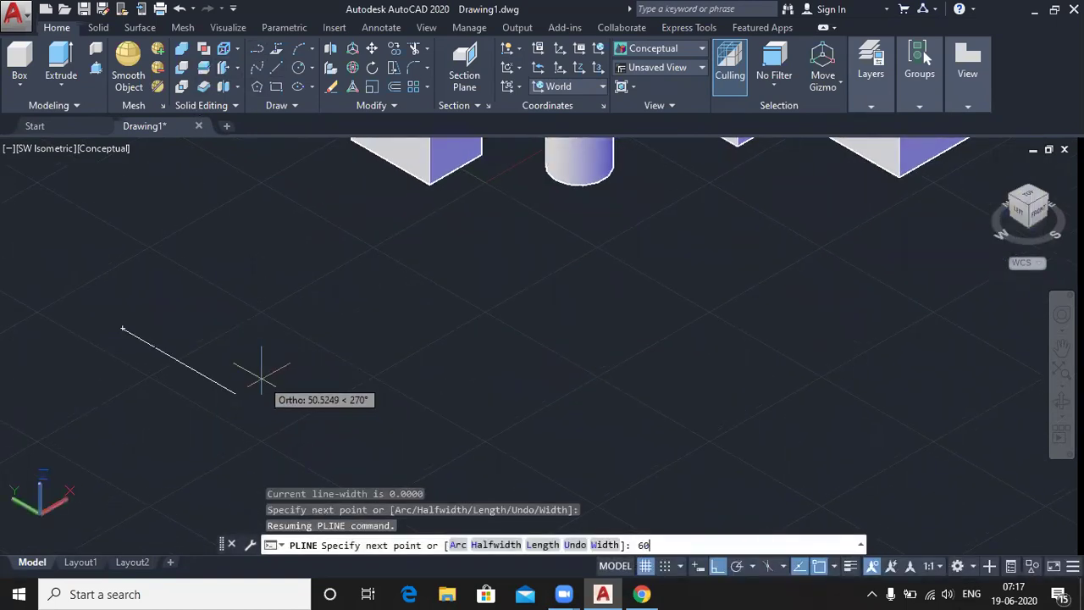
pyautogui.write('60')
pyautogui.press('Return')
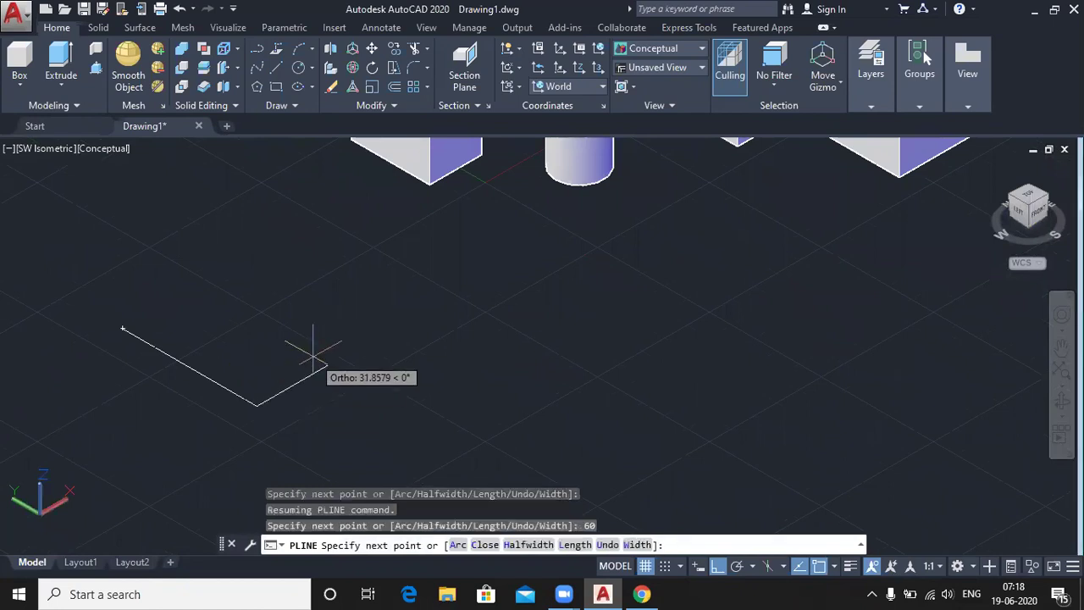
pyautogui.press('Return')
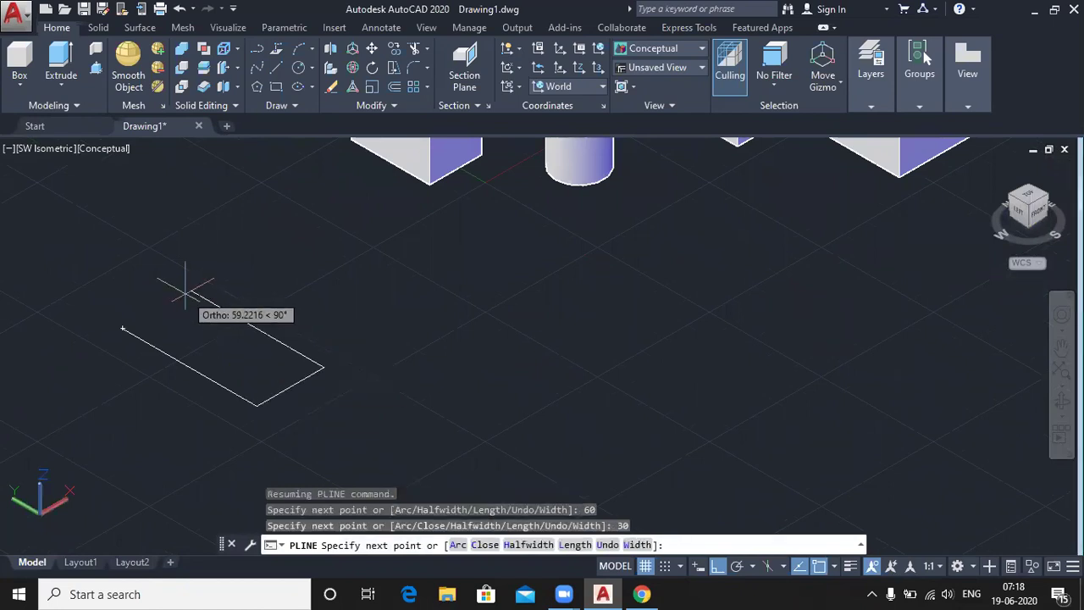
pyautogui.write('60')
pyautogui.press('Return')
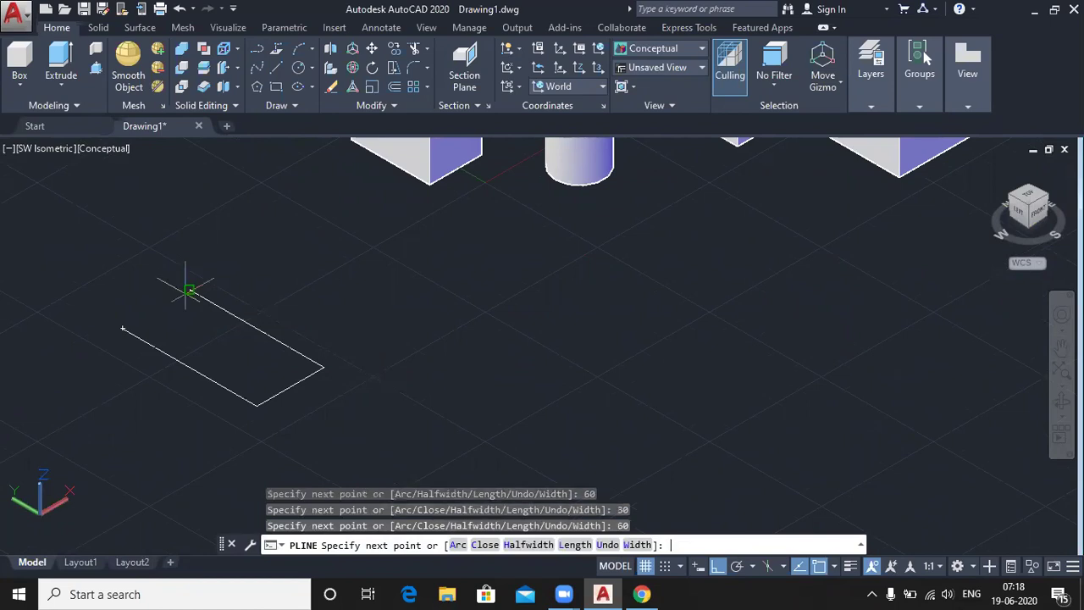
pyautogui.click(122, 328)
pyautogui.press('Return')
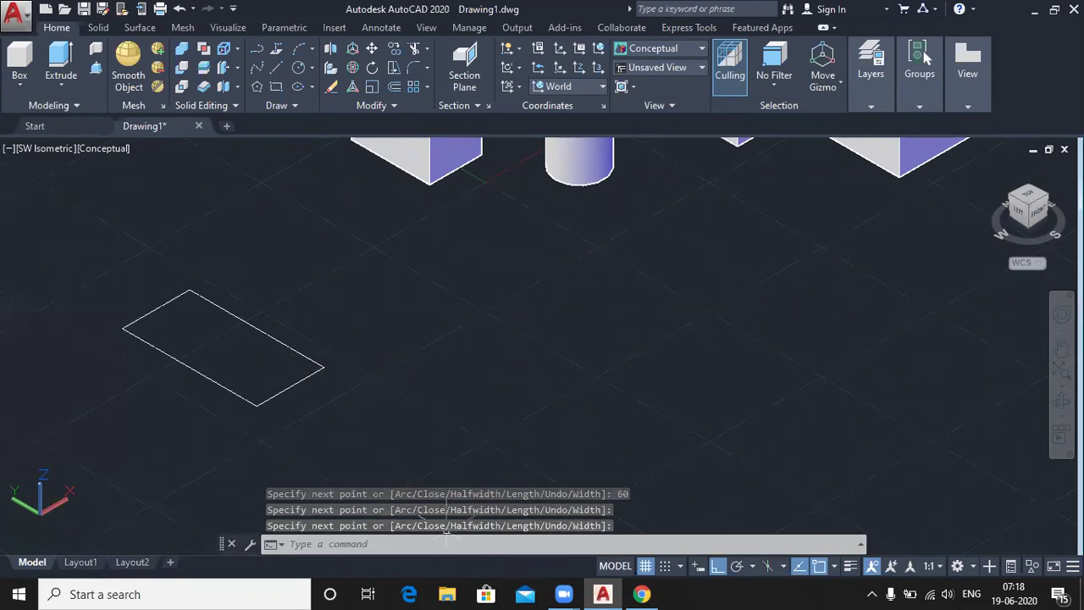
# Step: Switch to 3D Drawing.pdf in Chrome and check the corner chamfer dimensions in the fixture block's top view
pyautogui.click(603, 593)
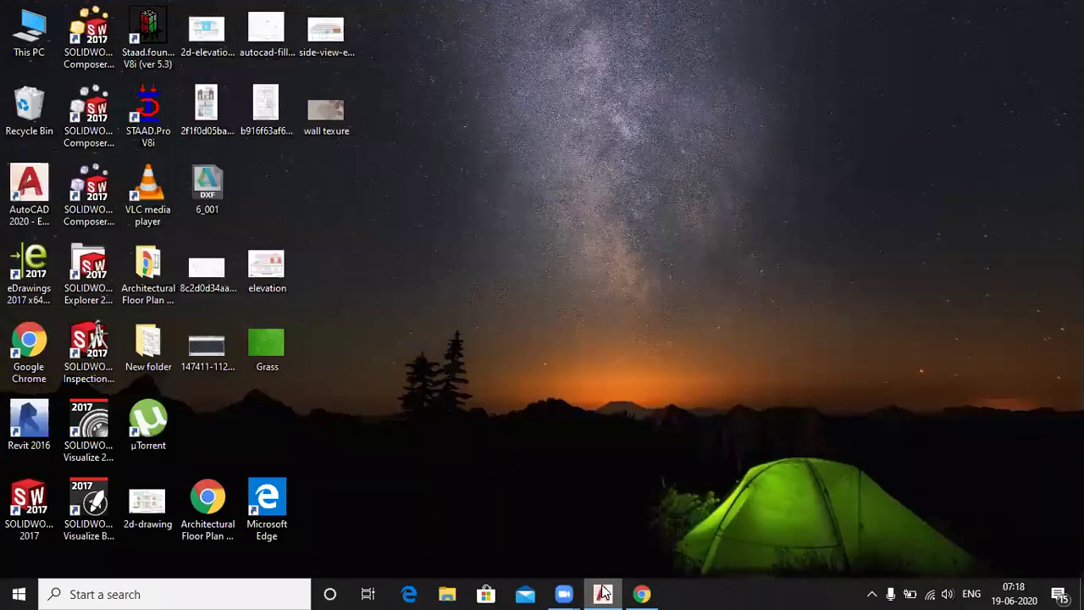
pyautogui.click(642, 594)
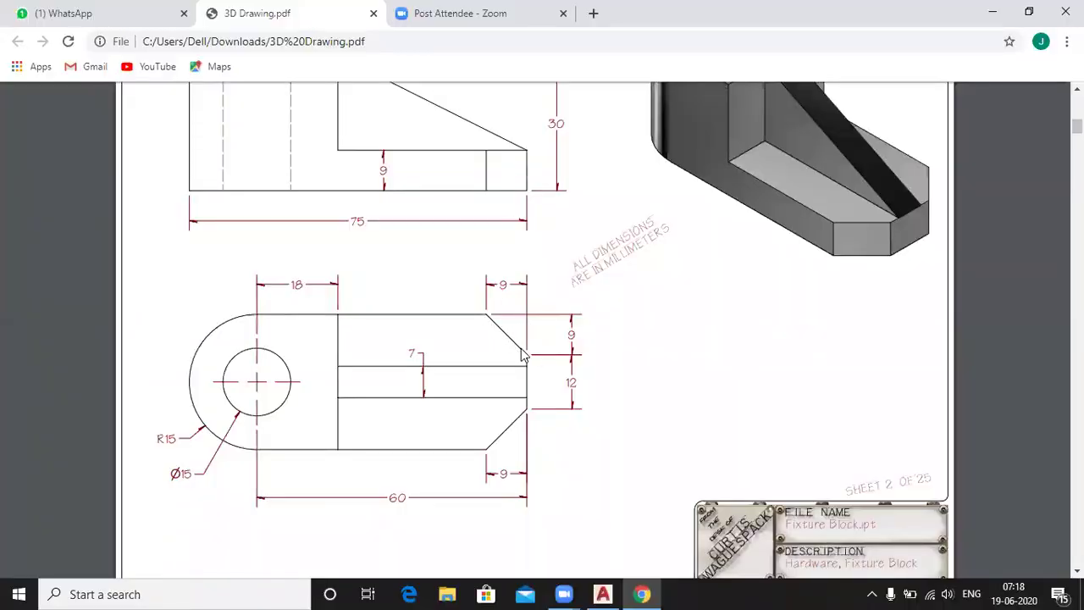
pyautogui.click(988, 13)
# Step: Chamfer both corners at the rectangle's near short end with the Multiple option and both chamfer distances set to 9
pyautogui.write('c')
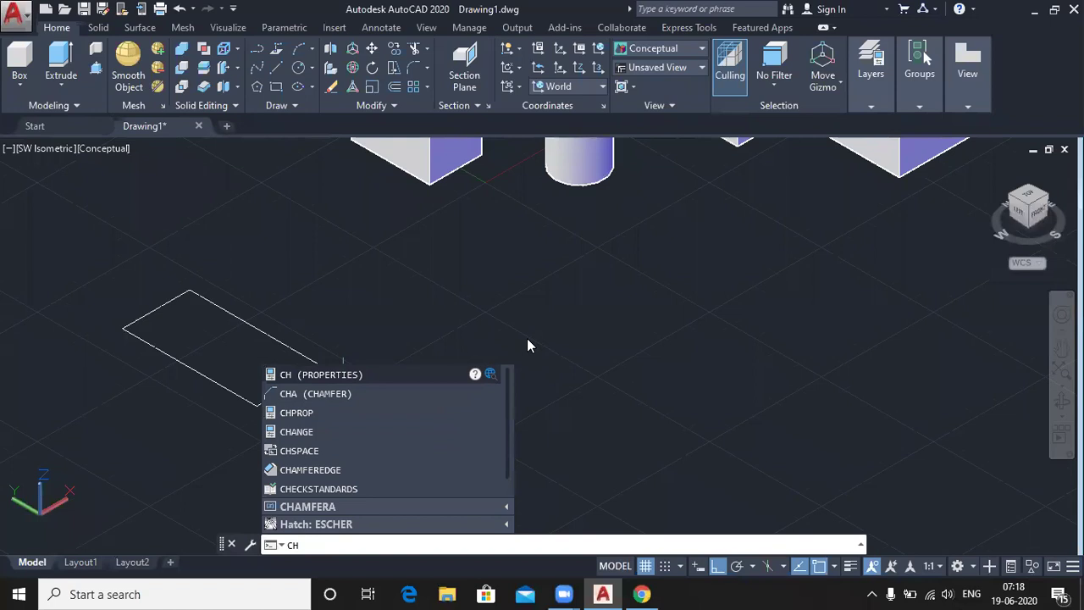
pyautogui.write('ha')
pyautogui.press('Return')
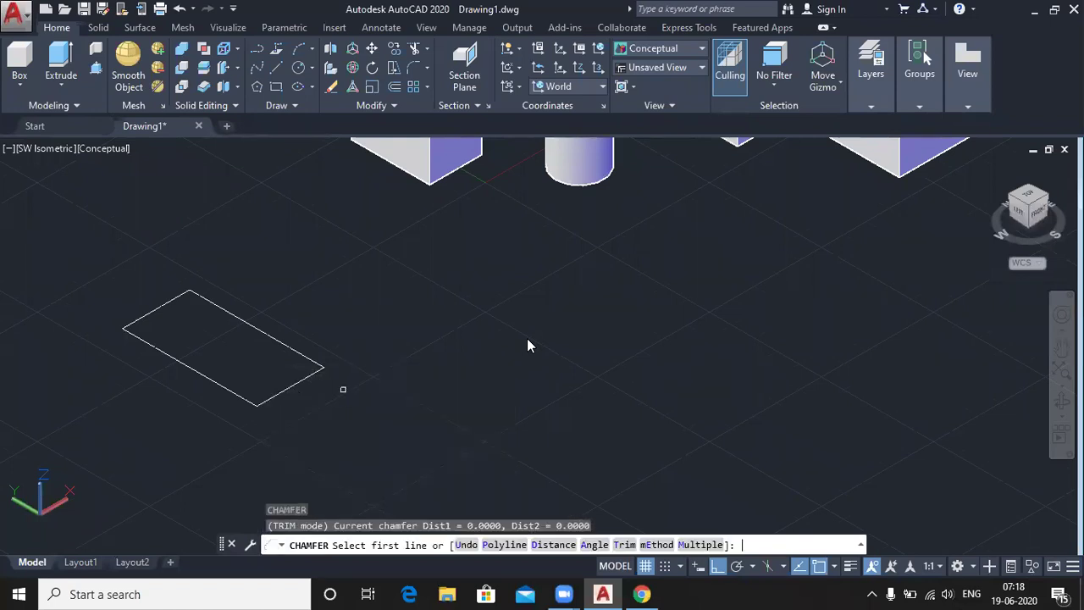
pyautogui.click(547, 544)
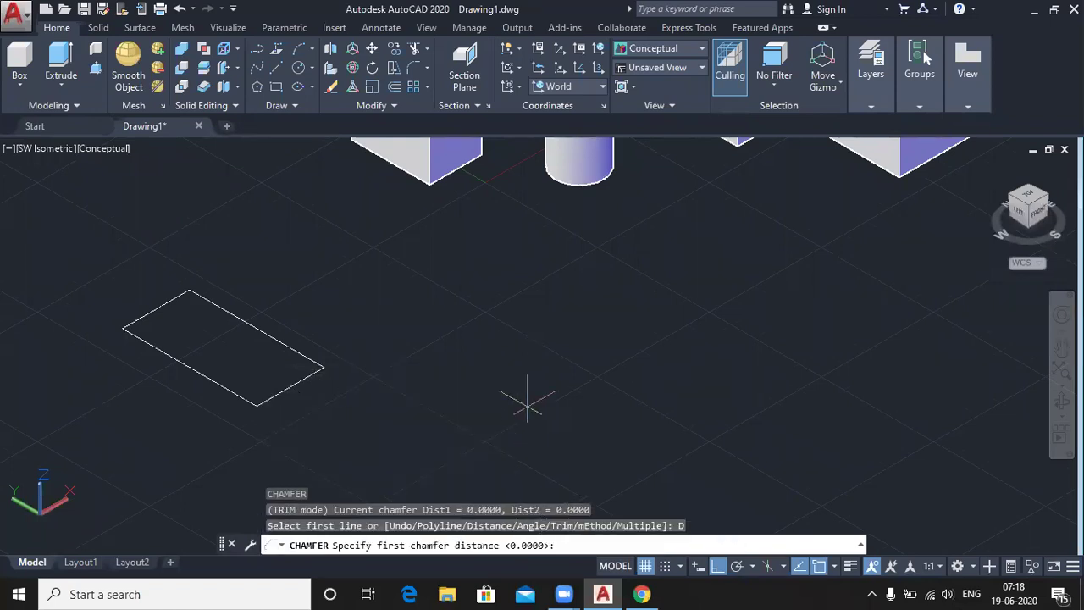
pyautogui.press('Return')
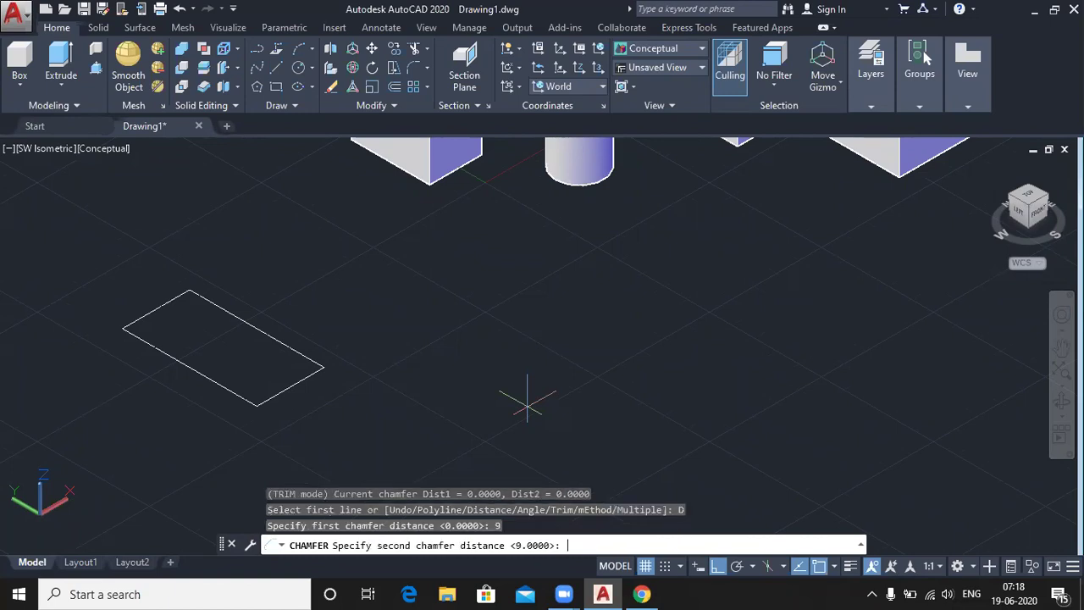
pyautogui.press('Return')
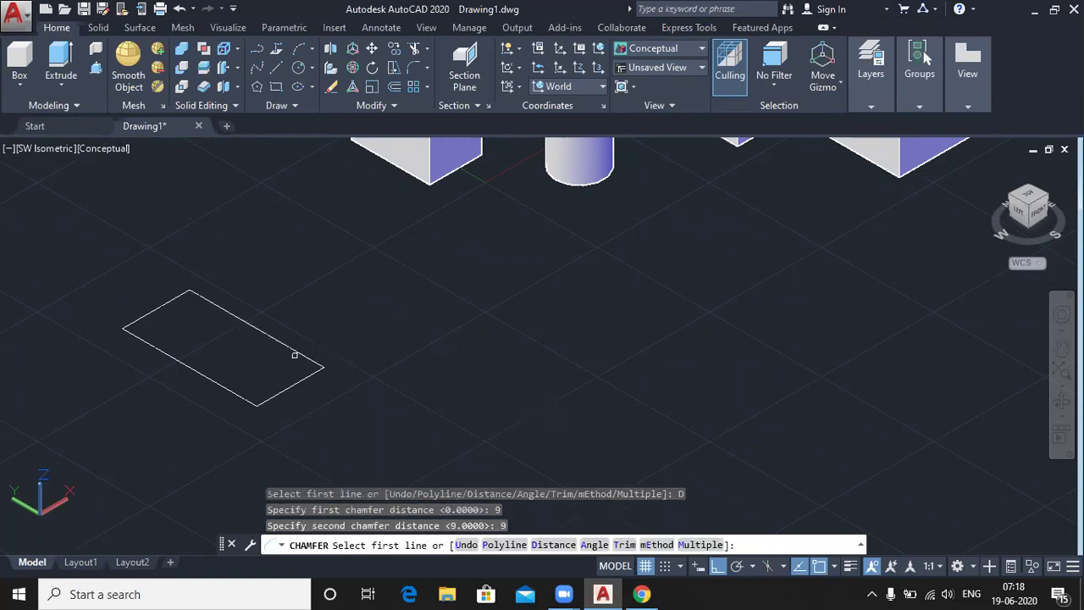
pyautogui.click(700, 545)
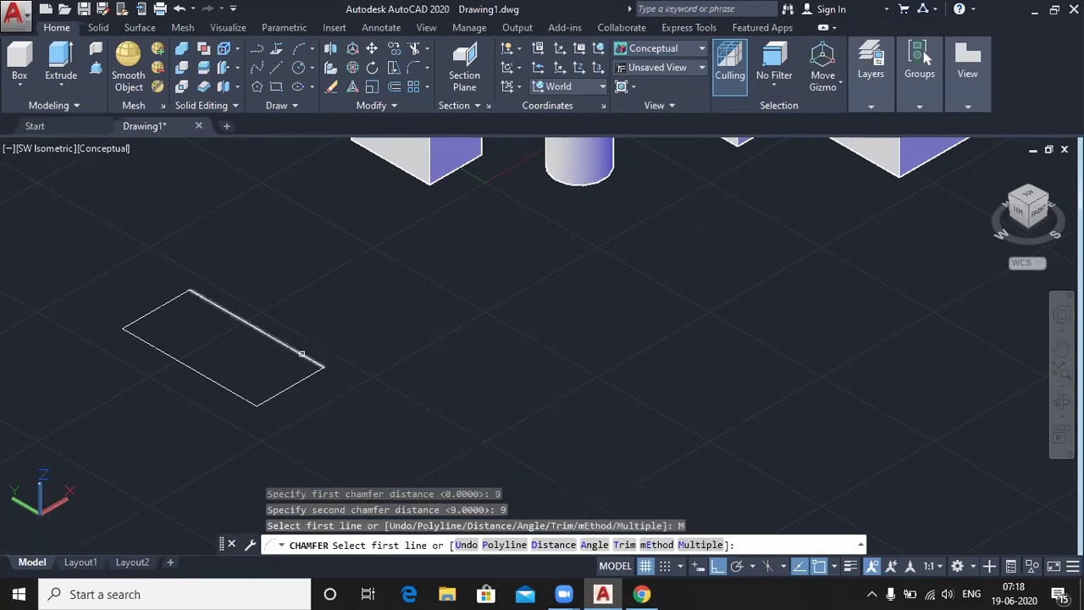
pyautogui.click(308, 358)
pyautogui.click(311, 374)
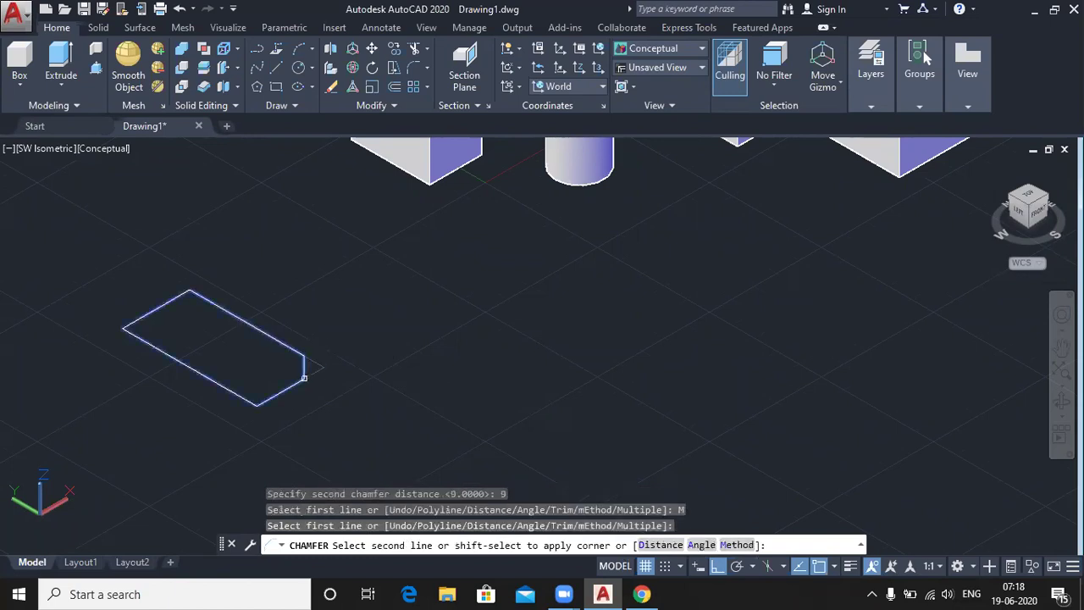
pyautogui.click(236, 389)
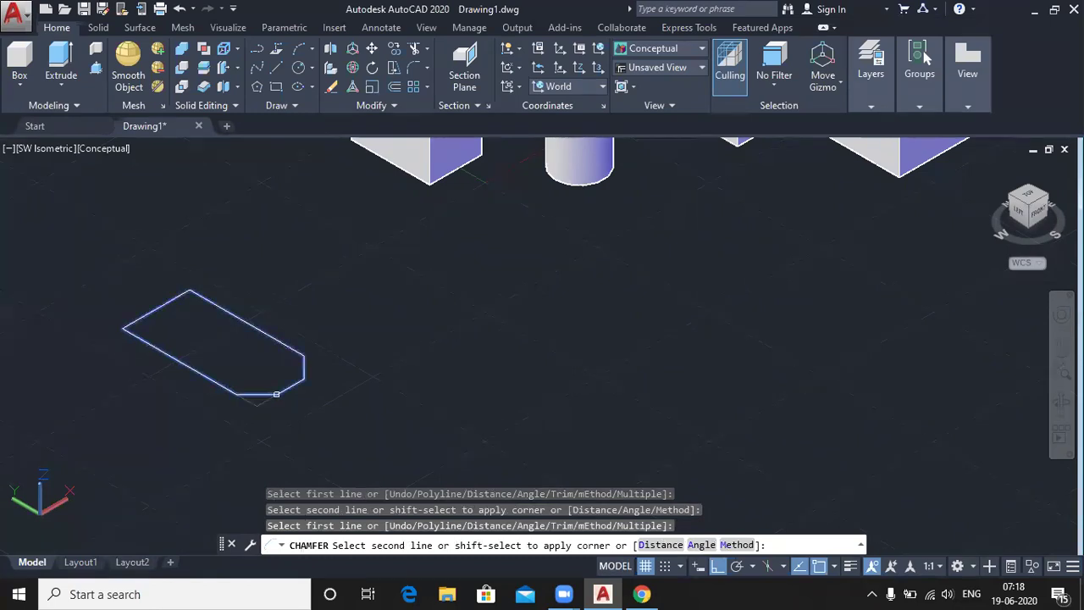
pyautogui.click(276, 394)
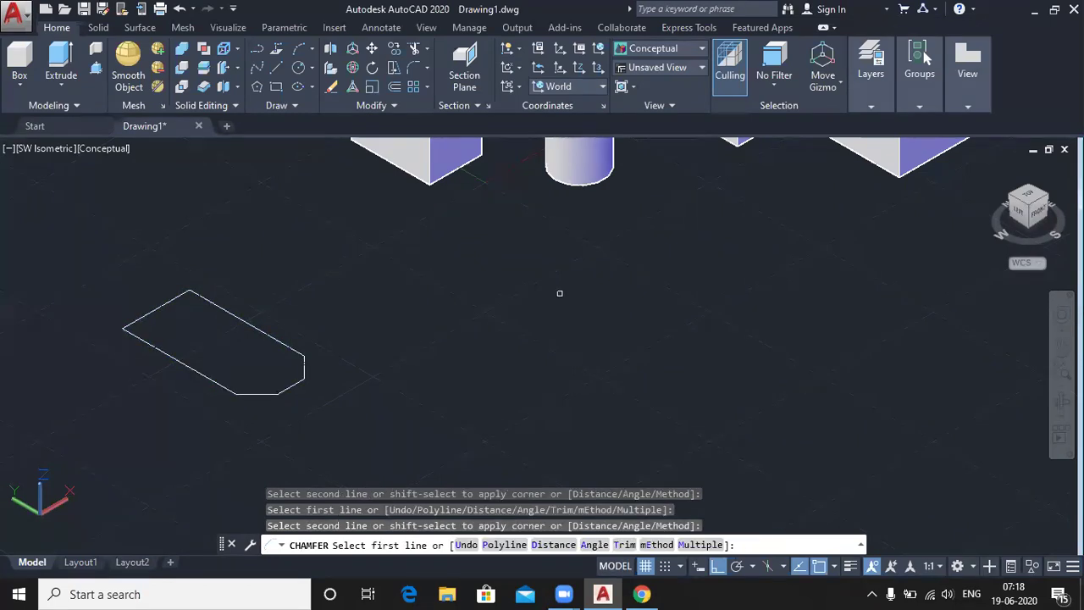
pyautogui.press('Escape')
# Step: Check the rounded end in the PDF, and draw a circle centred on the unchamfered short edge's midpoint, reaching that edge's endpoint
pyautogui.click(642, 593)
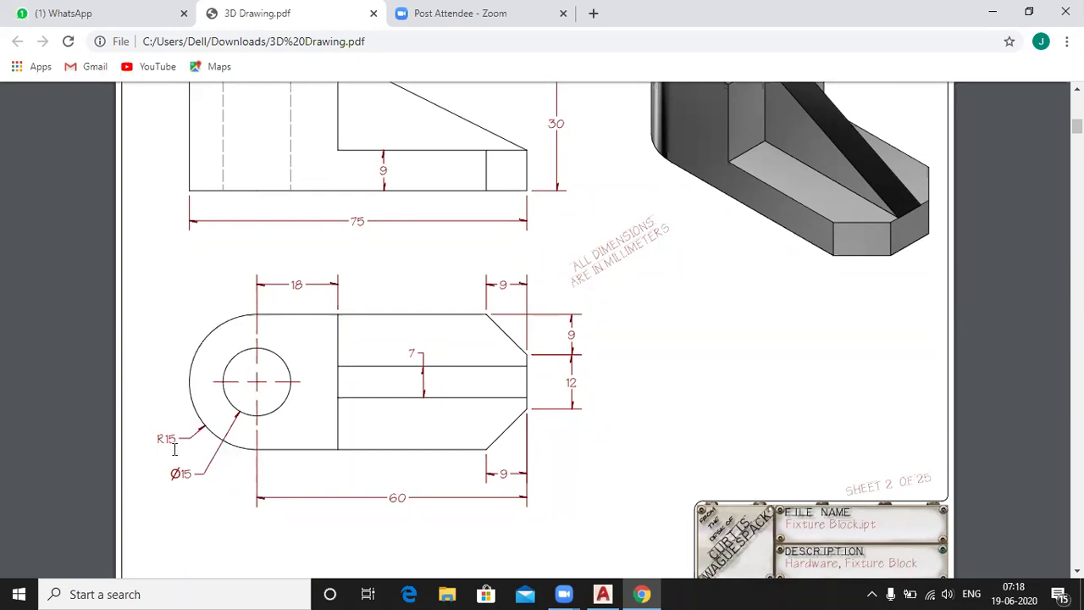
pyautogui.click(991, 12)
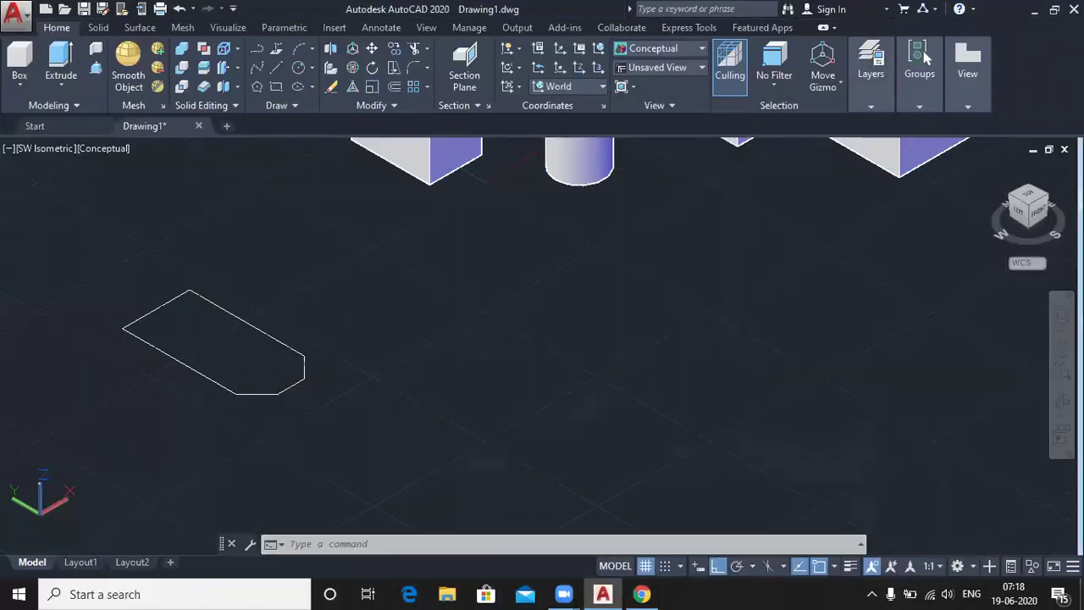
pyautogui.click(300, 75)
pyautogui.click(155, 309)
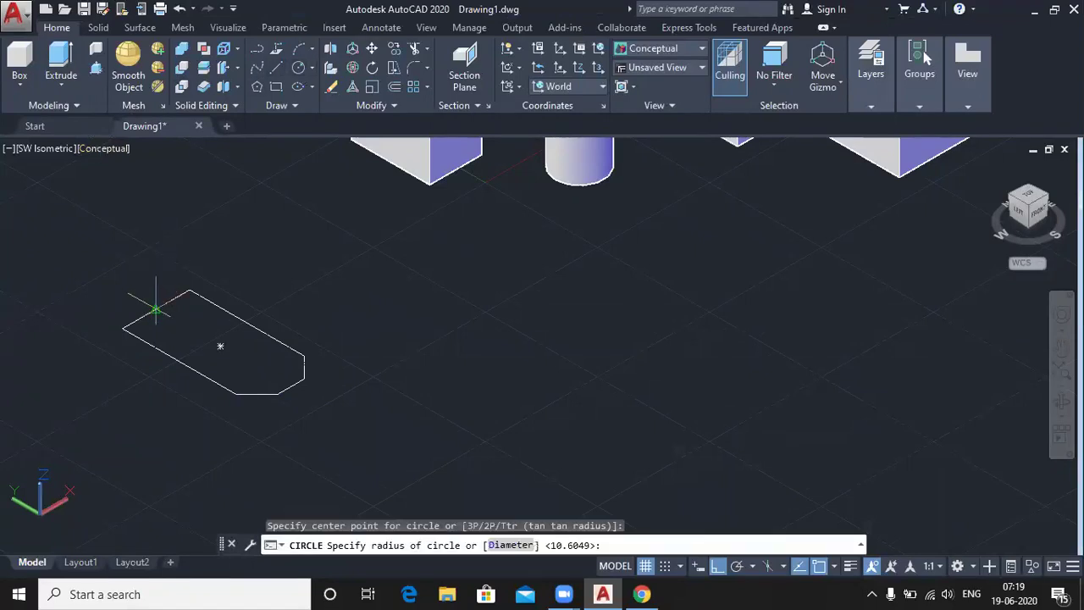
pyautogui.click(190, 290)
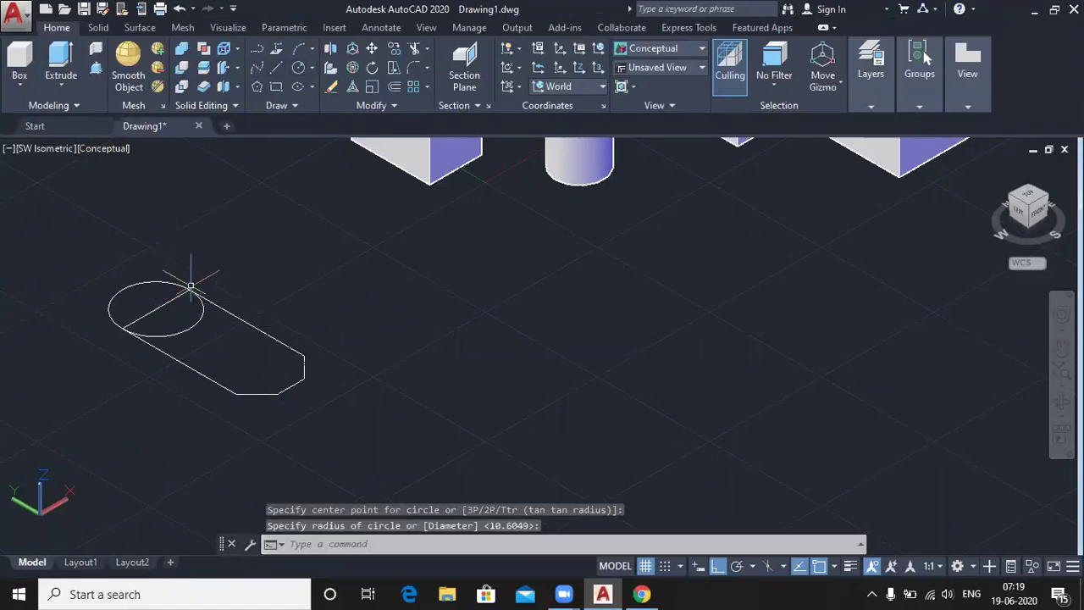
# Step: Trim away the inner half of the circle and the straight short edge across it to leave a rounded end on the outline
pyautogui.moveTo(395, 283); pyautogui.dragTo(552, 305, button='middle')
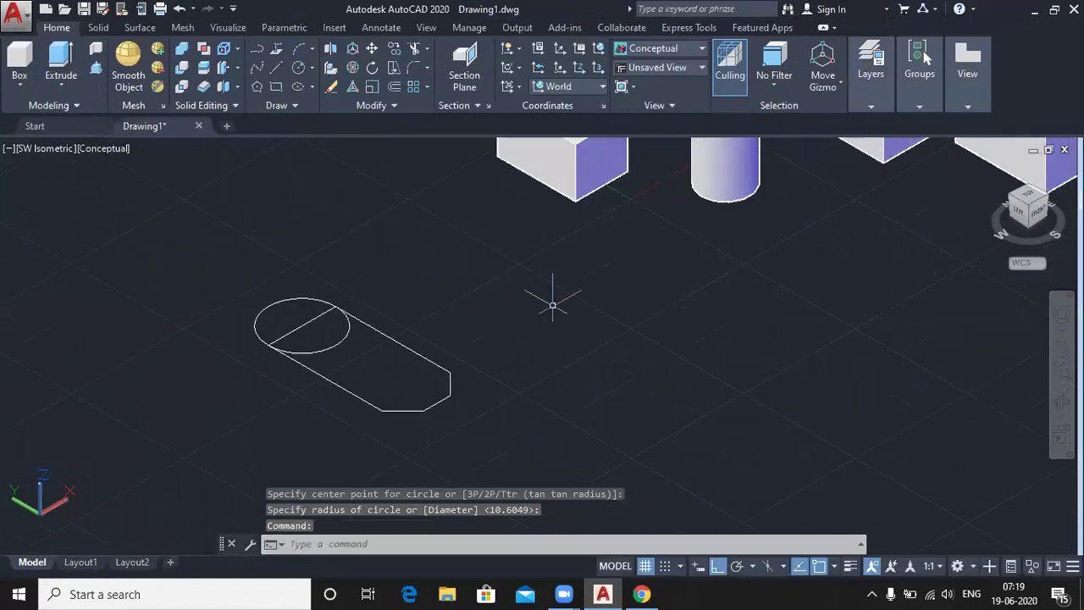
pyautogui.write('tr')
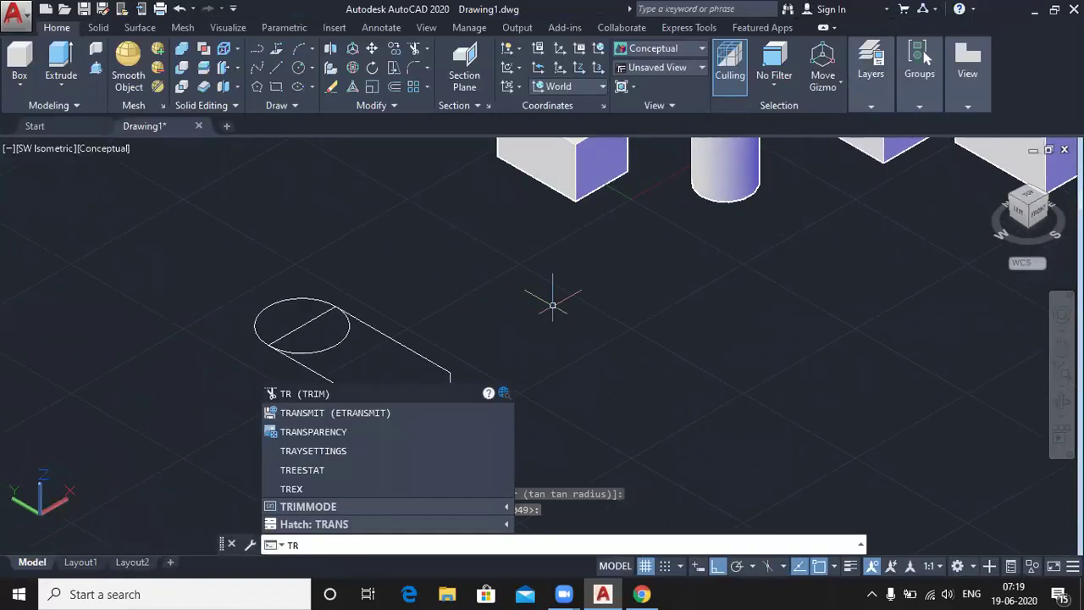
pyautogui.press('Return')
pyautogui.press('Return')
pyautogui.click(325, 345)
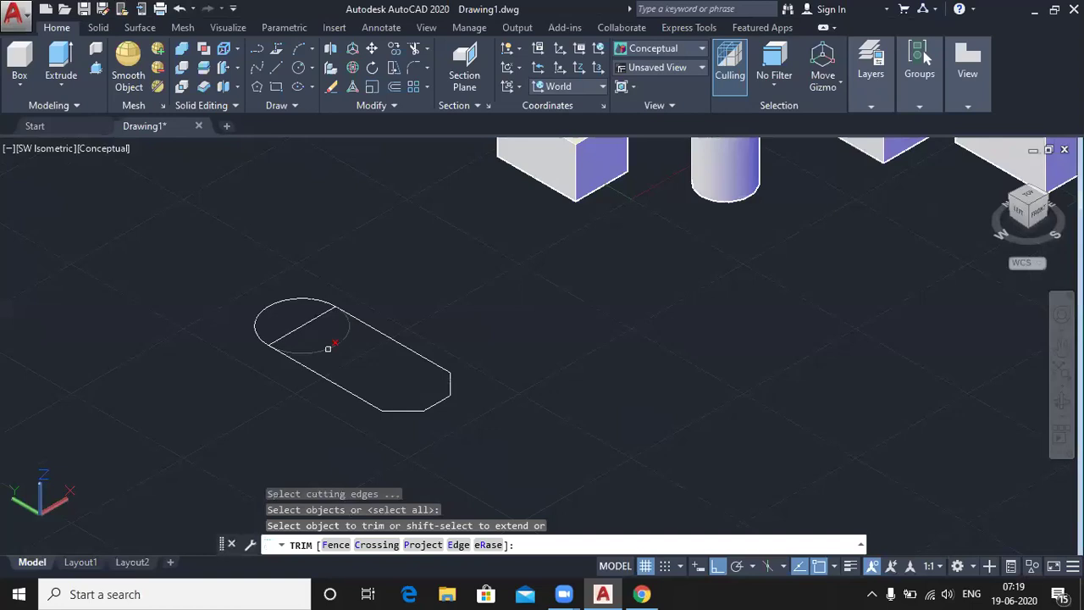
pyautogui.click(306, 326)
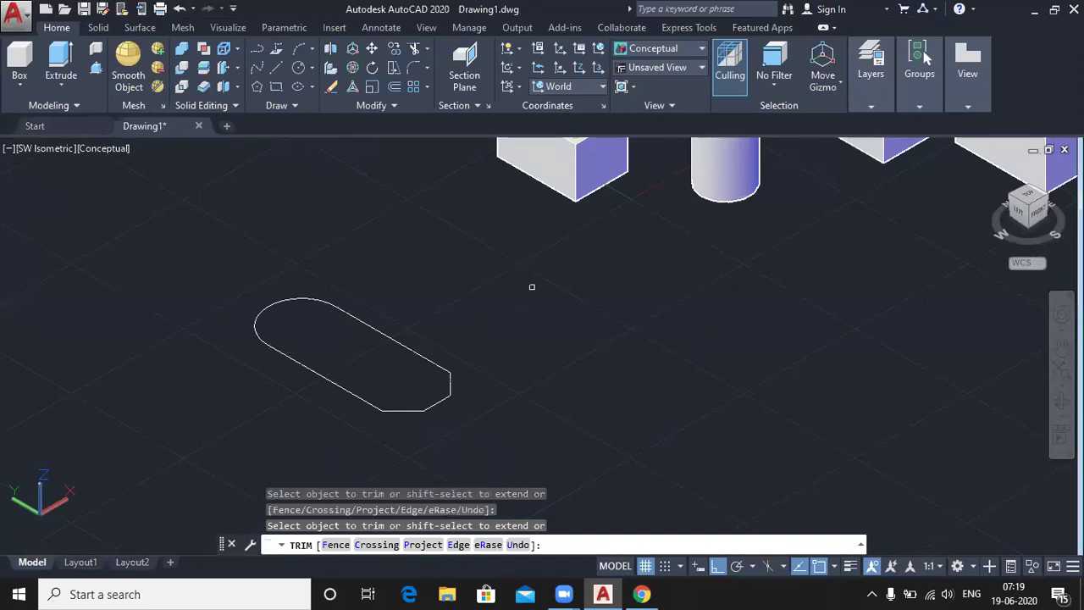
pyautogui.press('Escape')
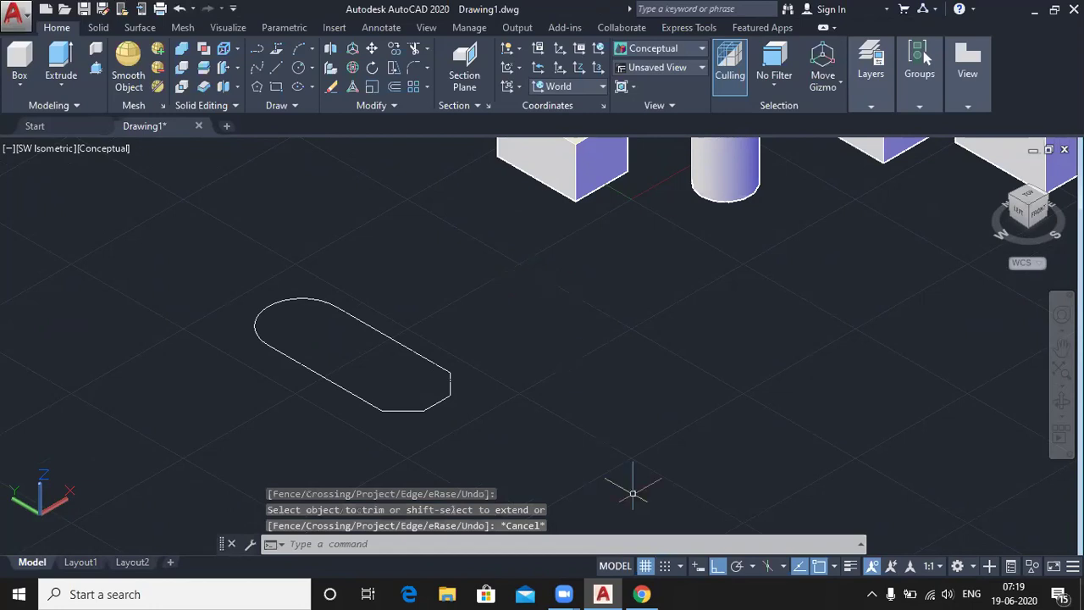
# Step: Switch to 3D Drawing.pdf in Chrome, check the base thickness in the fixture block's front view, and return to AutoCAD
pyautogui.moveTo(643, 593)
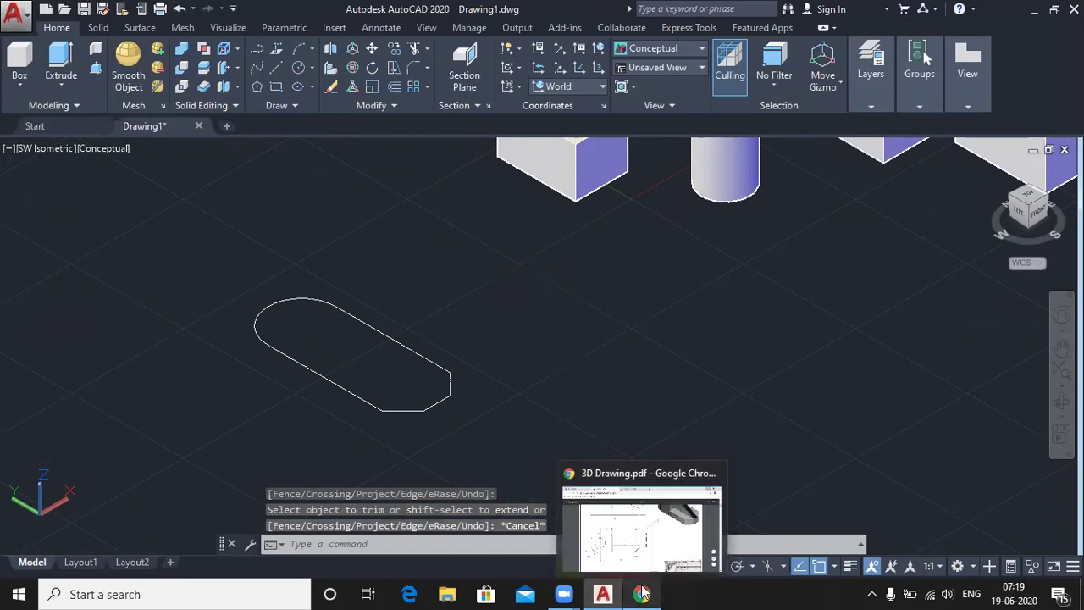
pyautogui.click(643, 592)
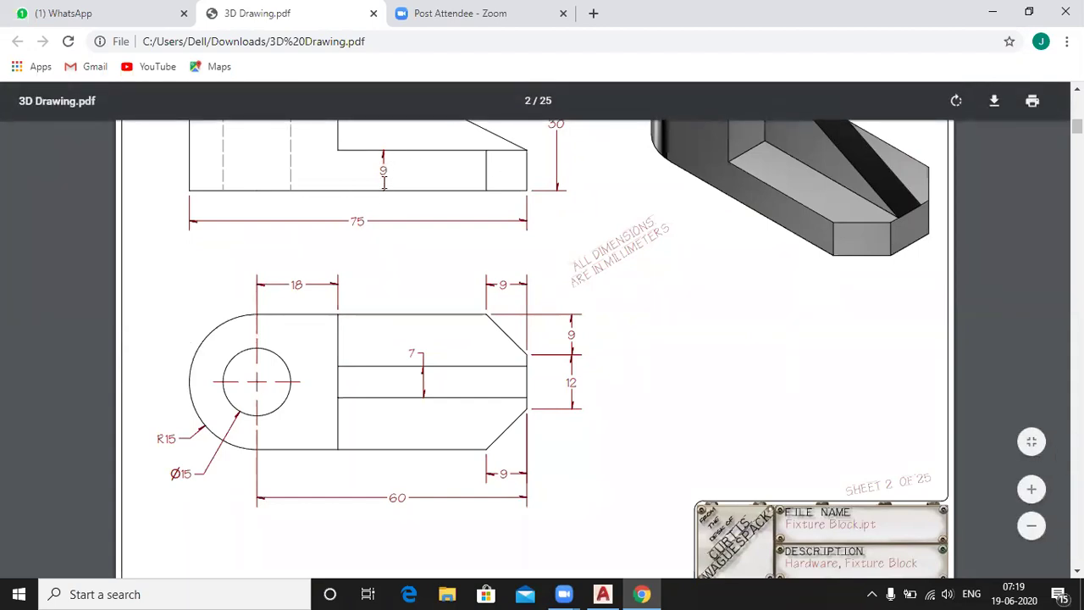
pyautogui.scroll(-1, 415, 412)
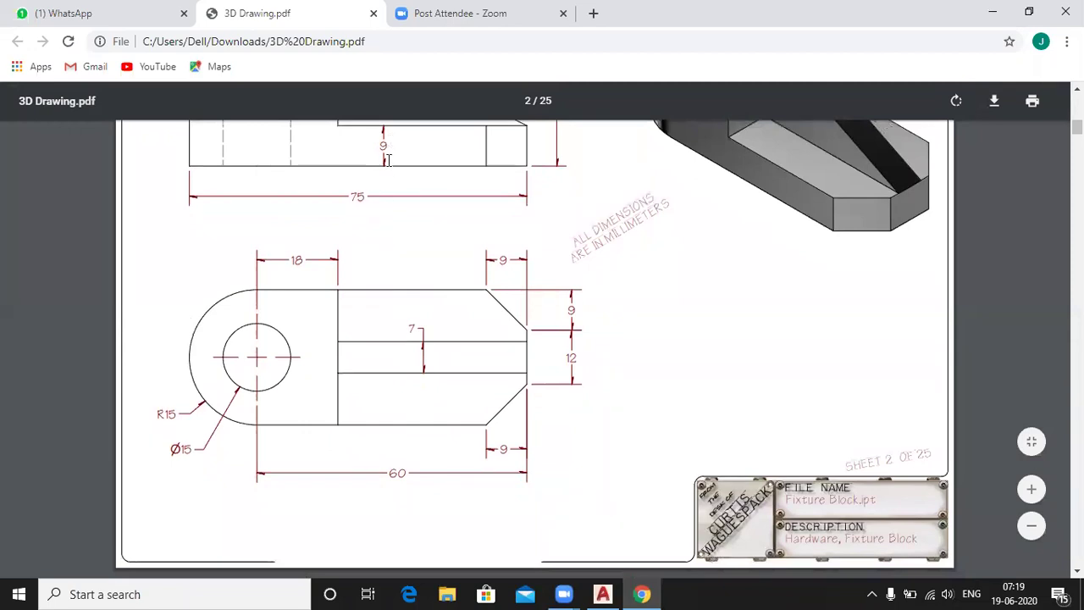
pyautogui.scroll(3, 387, 161)
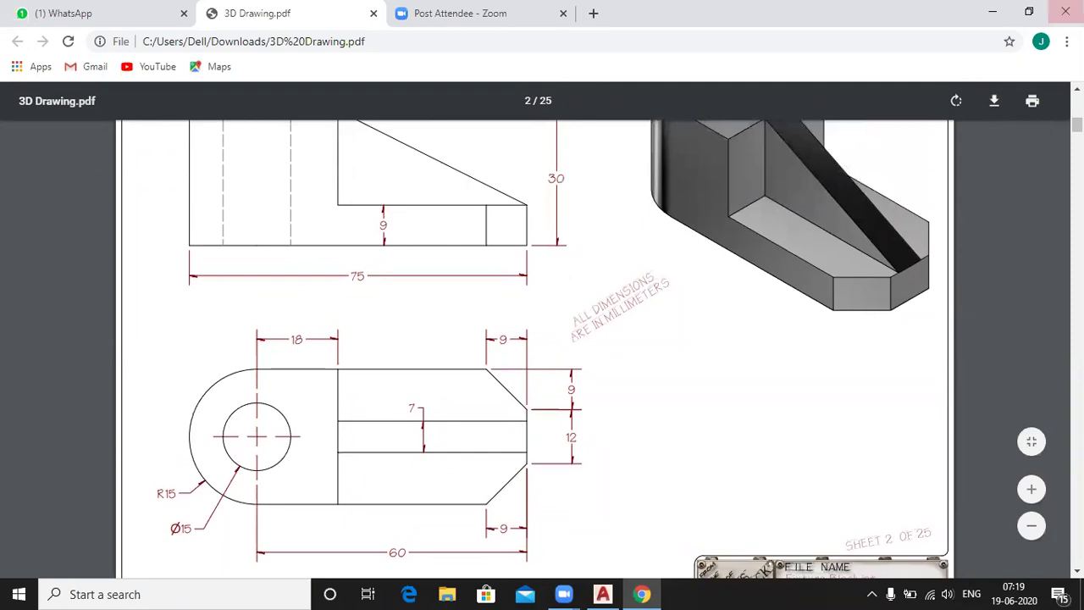
pyautogui.click(990, 14)
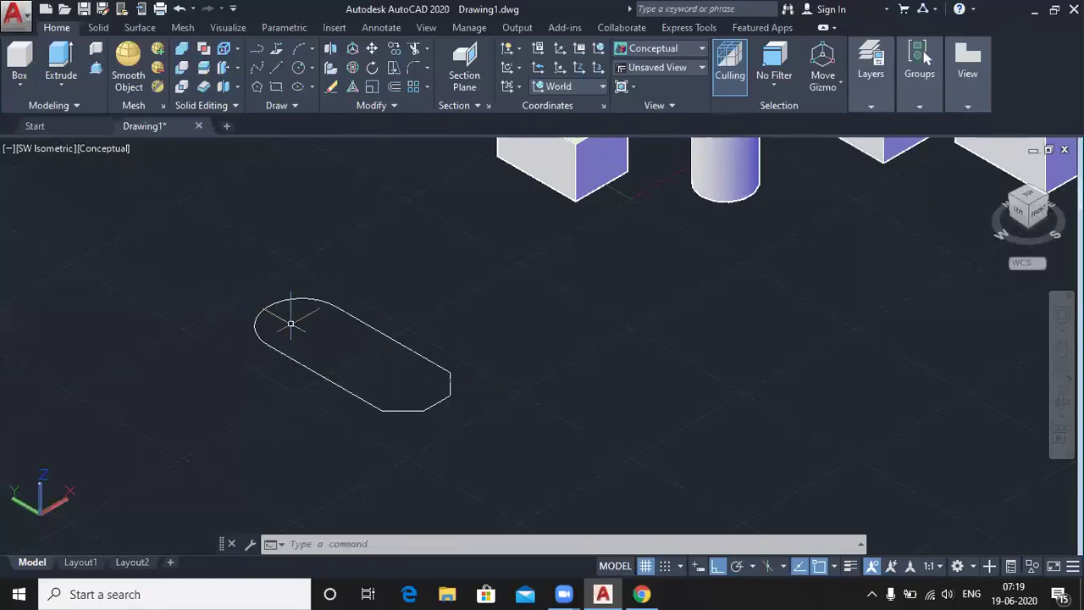
# Step: Join the rounded end arc and the remaining chamfered outline into one closed polyline
pyautogui.moveTo(647, 305); pyautogui.dragTo(583, 416, button='middle')
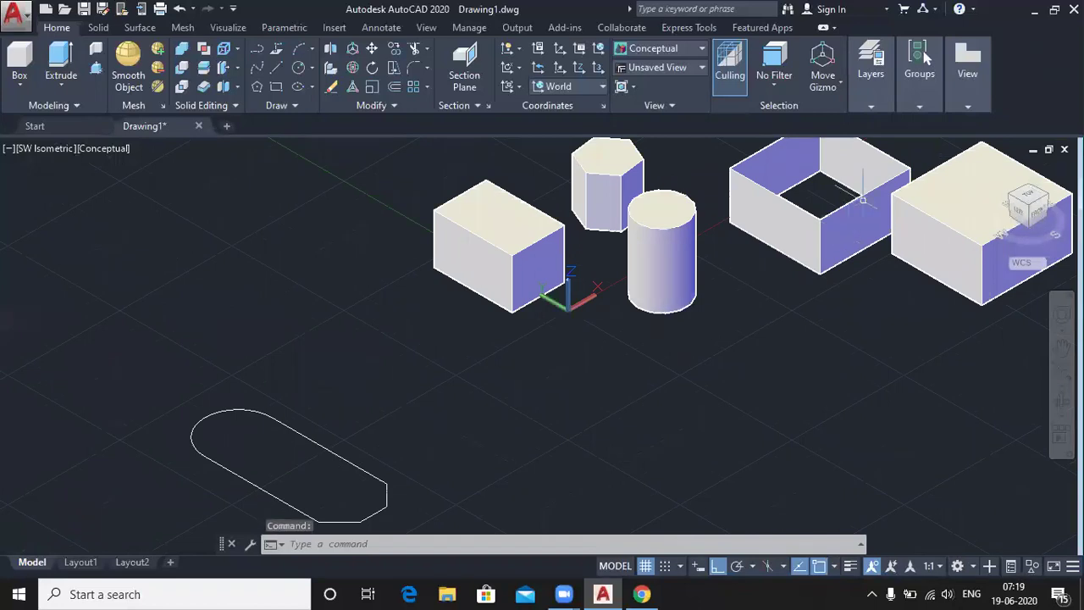
pyautogui.moveTo(368, 337); pyautogui.dragTo(431, 290, button='middle')
pyautogui.write('j')
pyautogui.press('Return')
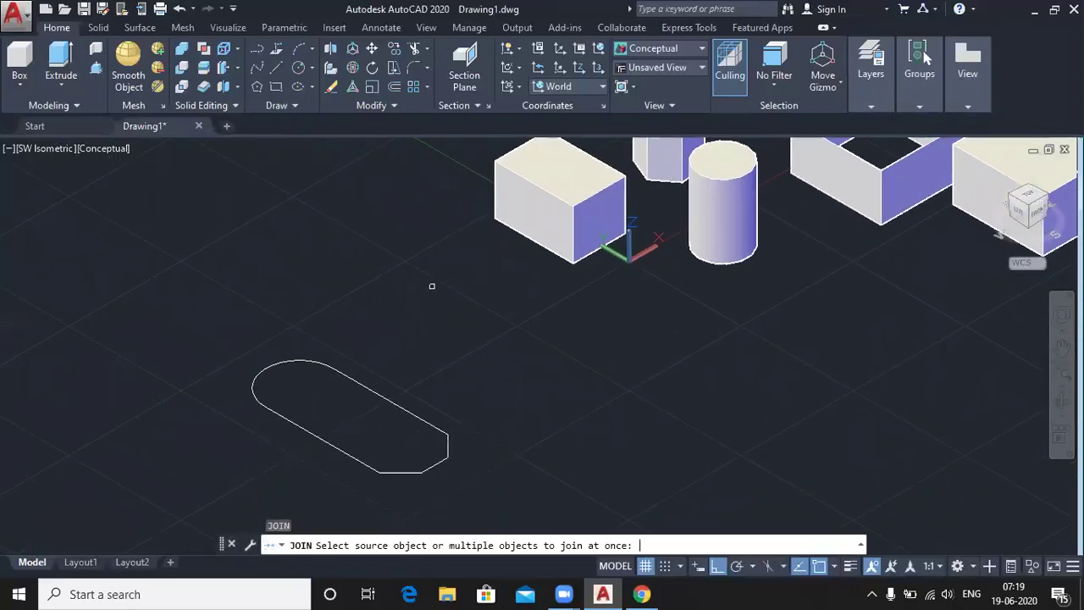
pyautogui.click(212, 305)
pyautogui.click(486, 502)
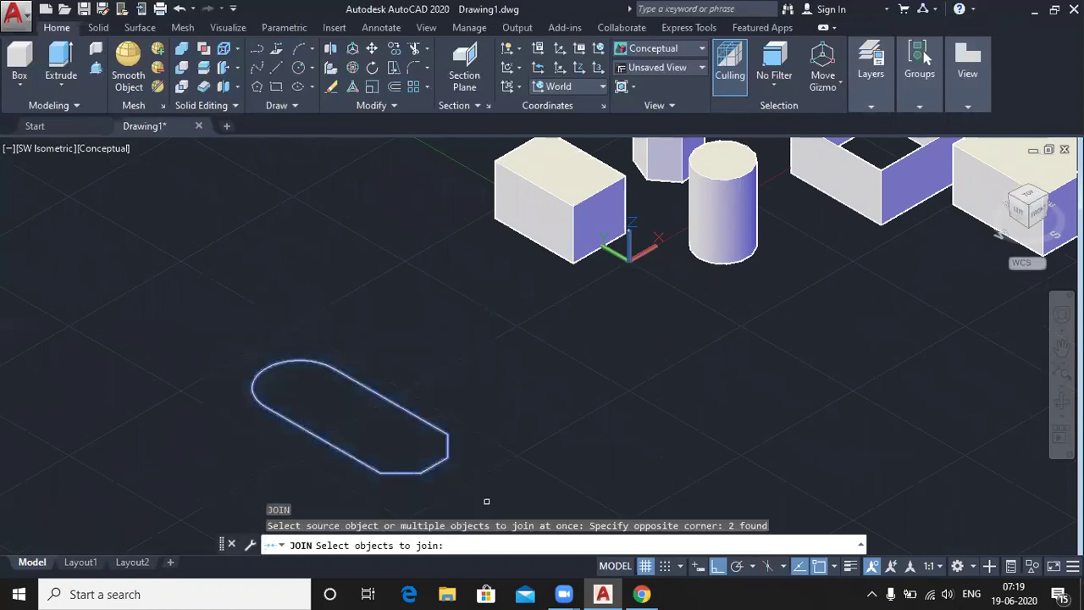
pyautogui.press('Return')
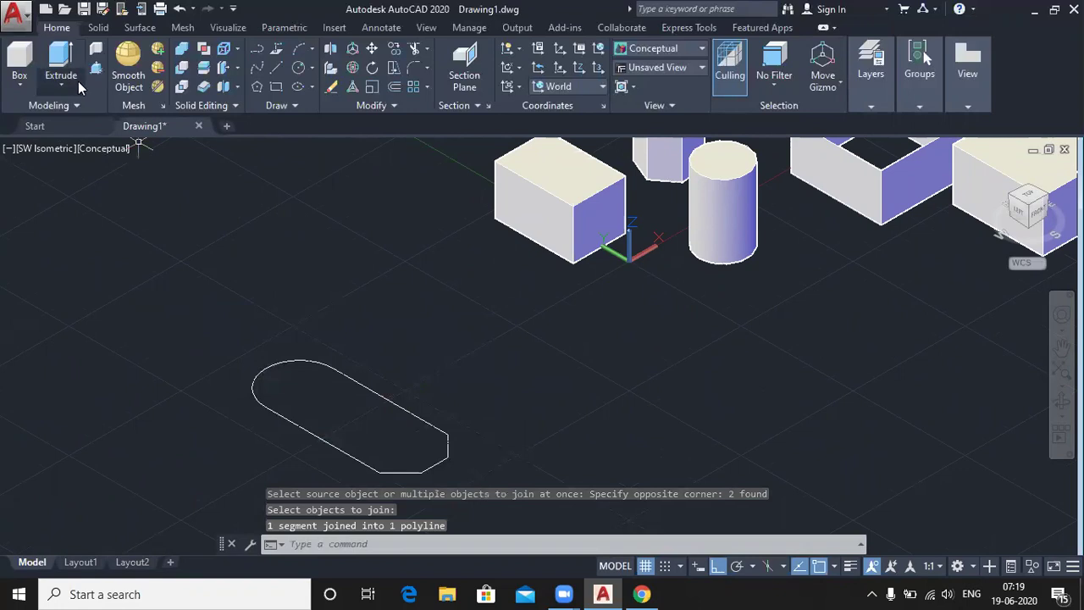
# Step: Extrude the joined base outline upward to a height of 9
pyautogui.click(61, 60)
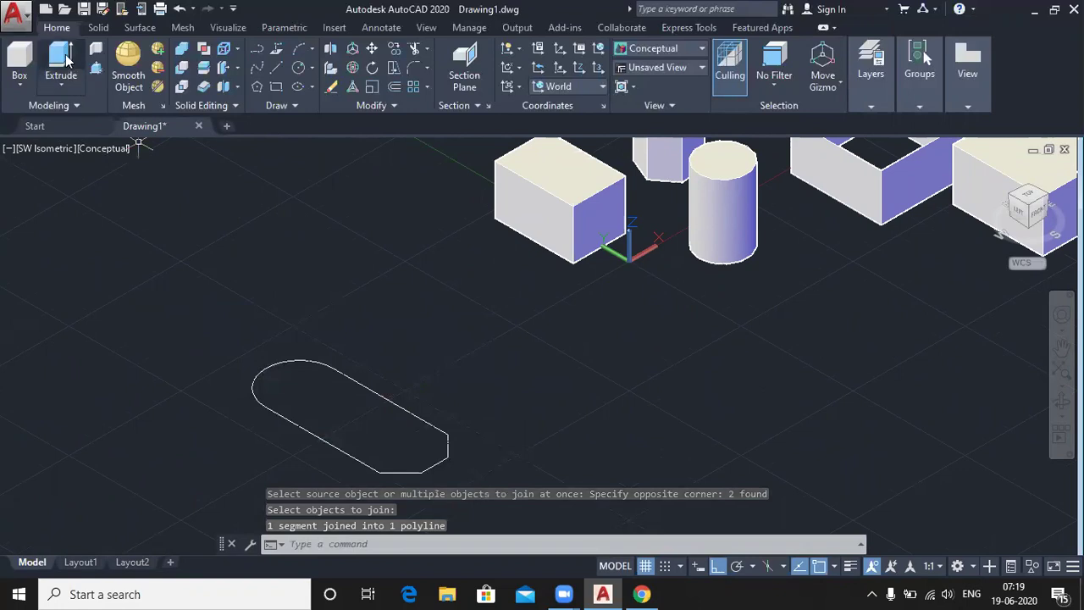
pyautogui.click(355, 382)
pyautogui.press('Return')
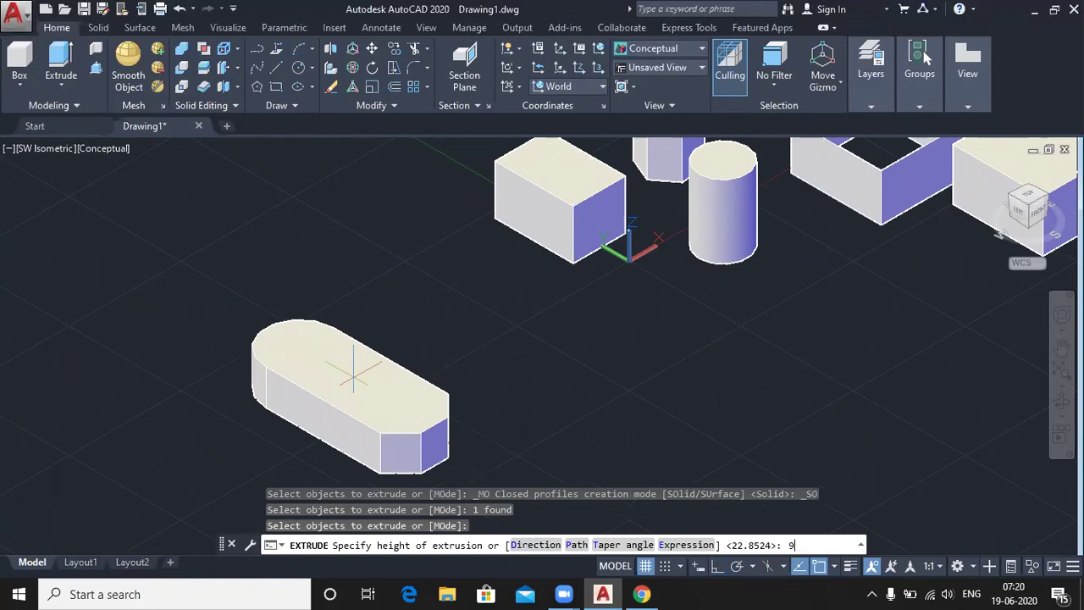
pyautogui.press('Return')
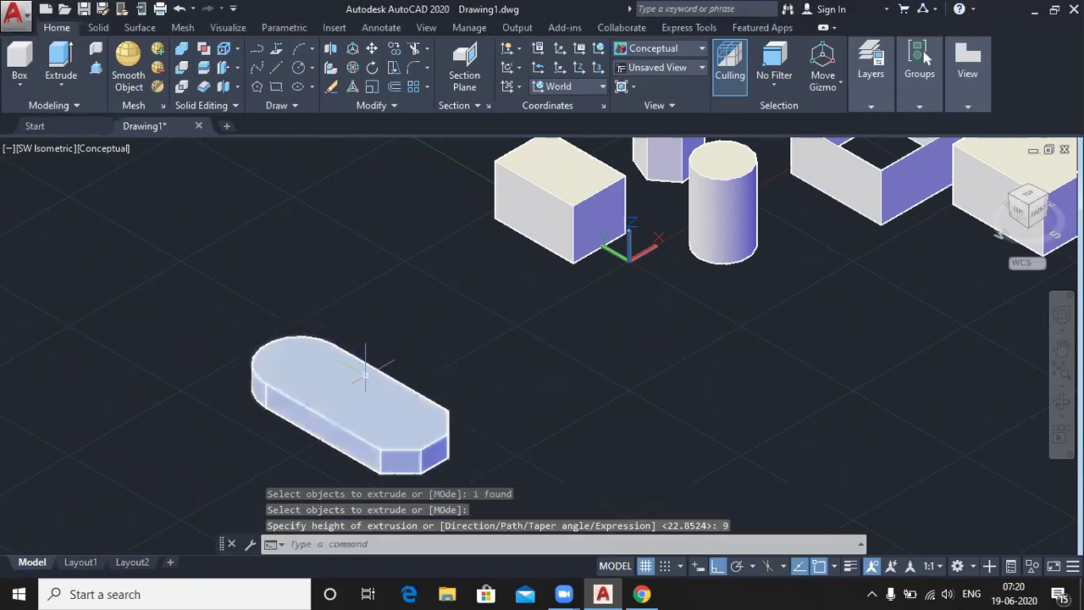
# Step: Switch to 3D Drawing.pdf in Chrome, examine the upright section's length and height in the views, and return to AutoCAD
pyautogui.hotkey('alt', 'Tab')
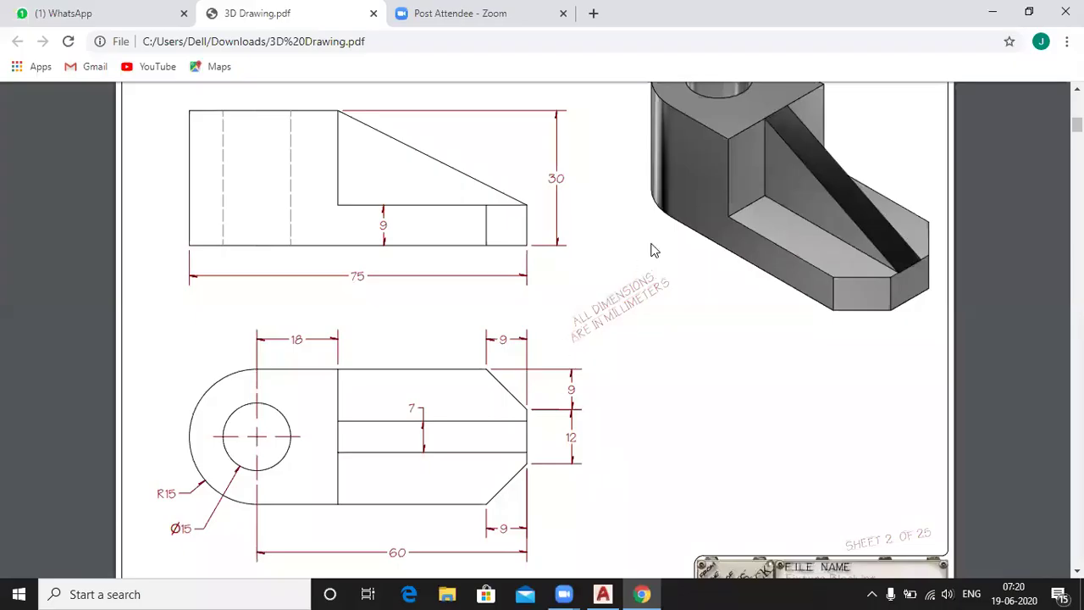
pyautogui.scroll(-1, 669, 237)
pyautogui.scroll(3, 685, 222)
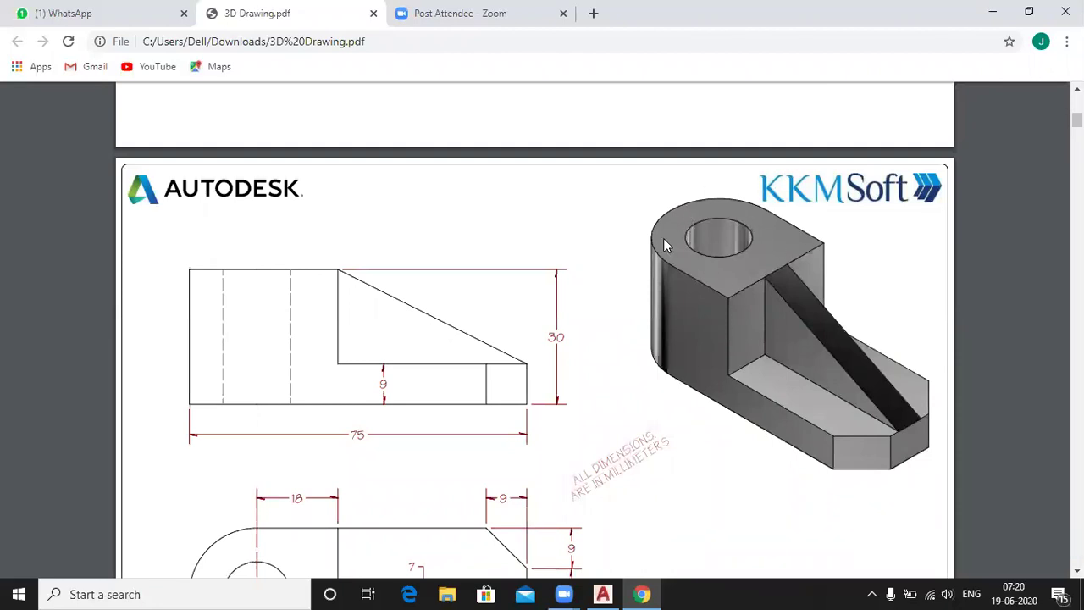
pyautogui.scroll(-1, 663, 238)
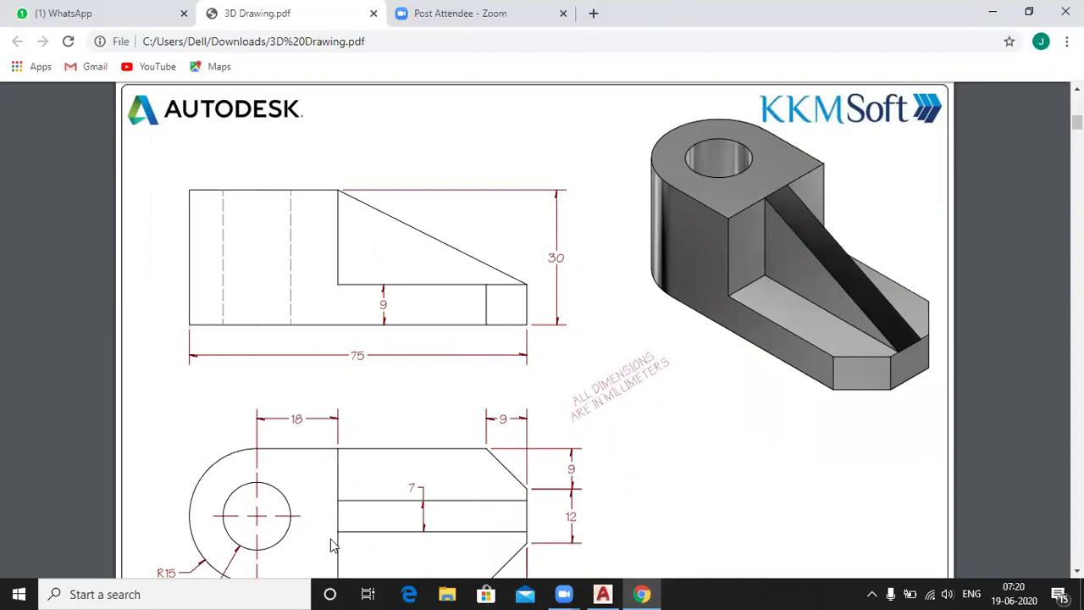
pyautogui.scroll(1, 387, 406)
pyautogui.scroll(-2, 387, 399)
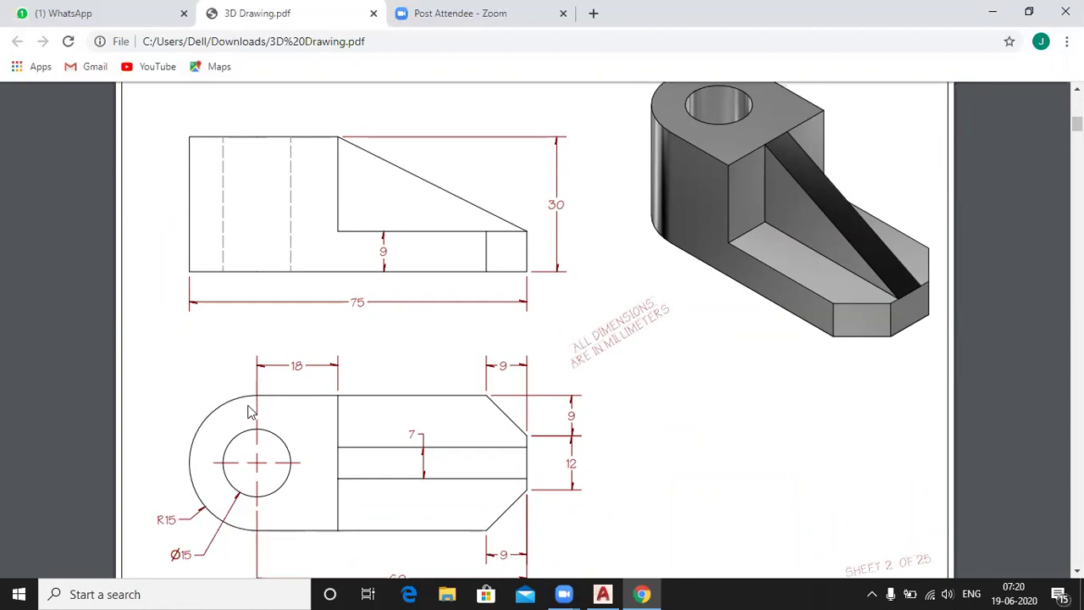
pyautogui.click(991, 14)
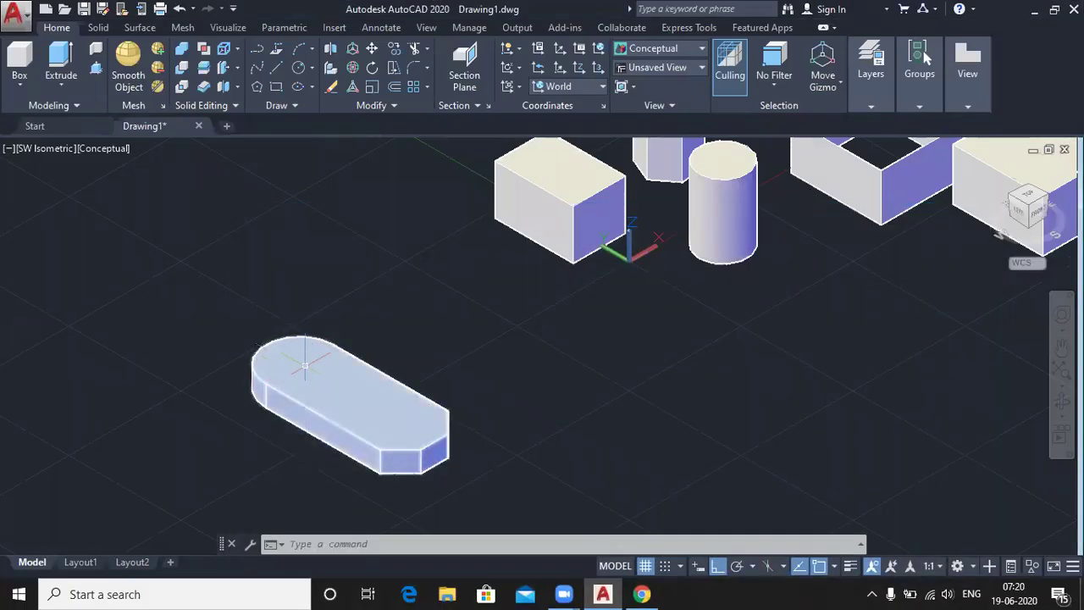
# Step: Draw an open polyline on the base's top face from the rounded end's tangent point: 18 along the side, 30 across and 18 back
pyautogui.click(259, 52)
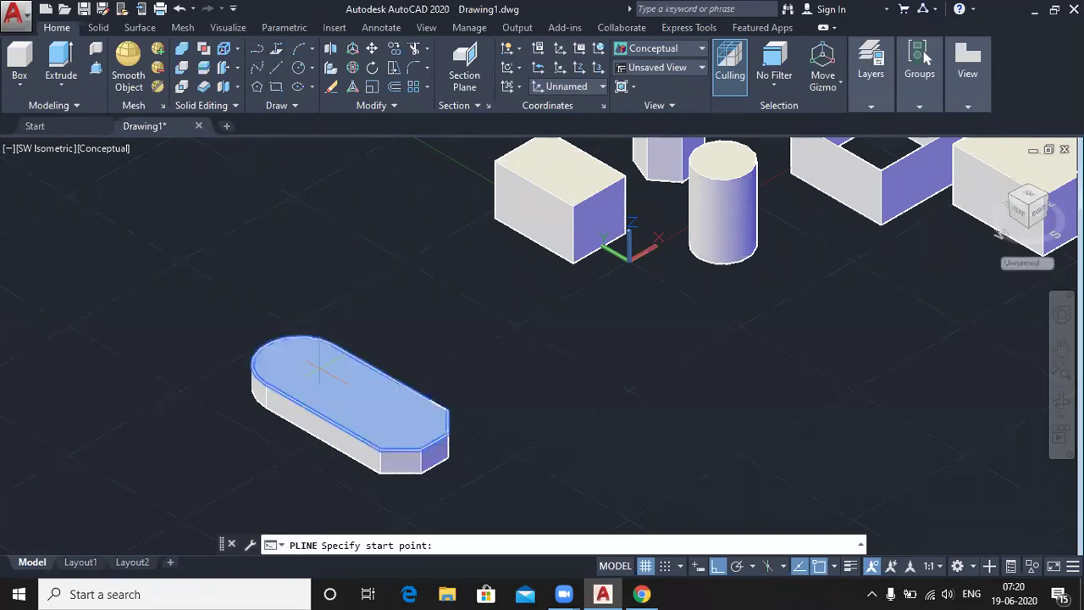
pyautogui.scroll(6, 307, 362)
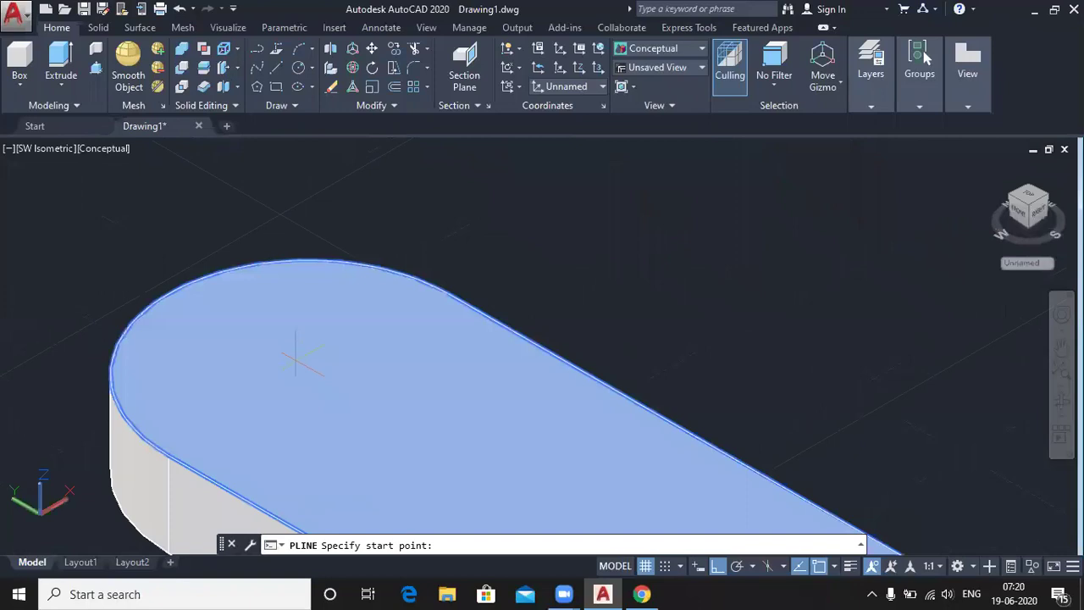
pyautogui.click(167, 454)
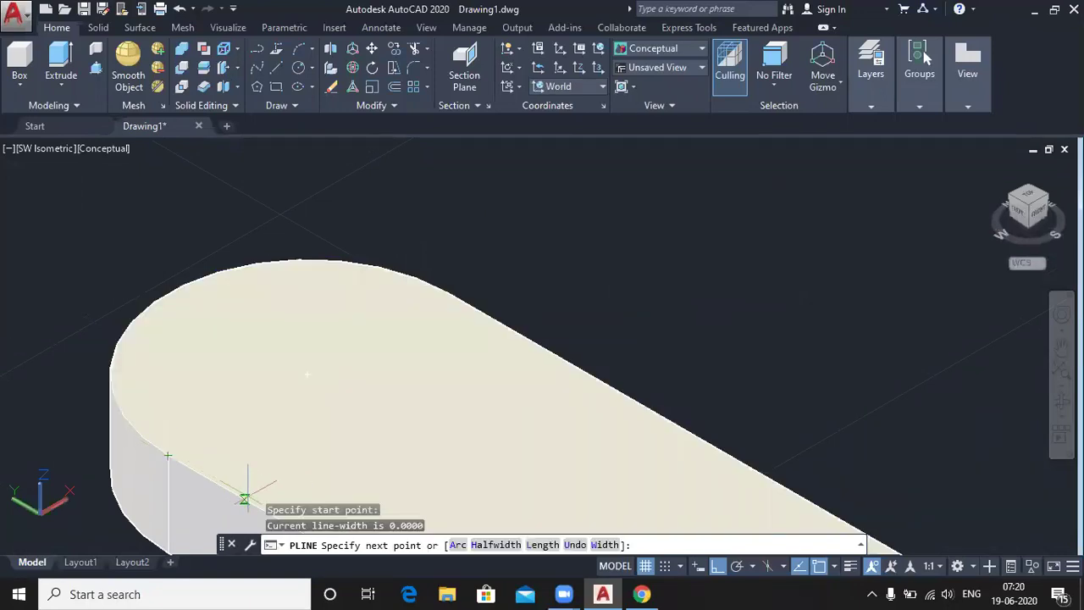
pyautogui.moveTo(244, 498); pyautogui.dragTo(232, 423, button='middle')
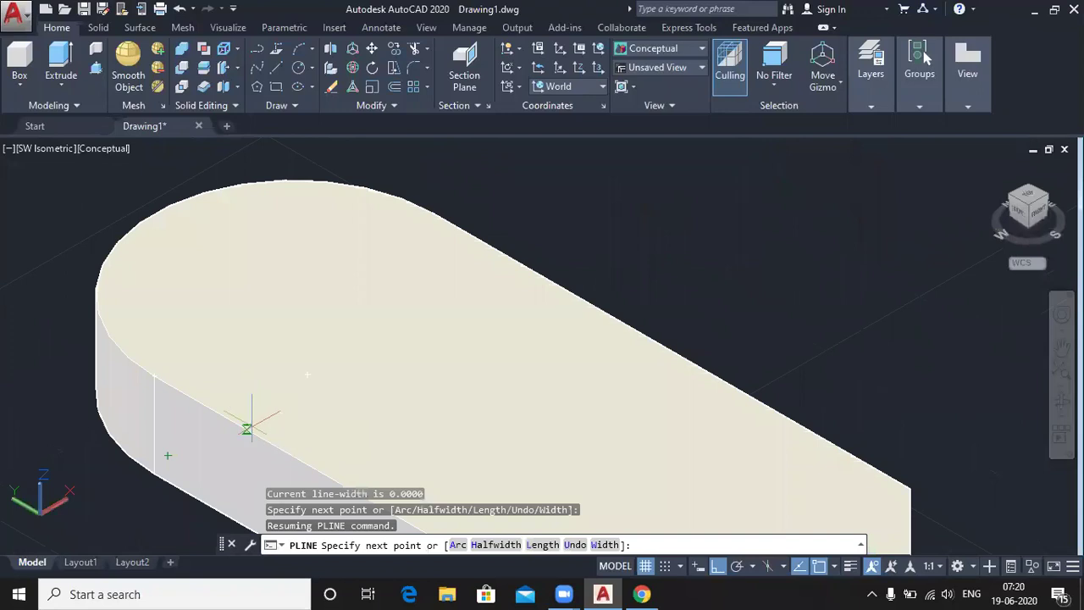
pyautogui.press('Return')
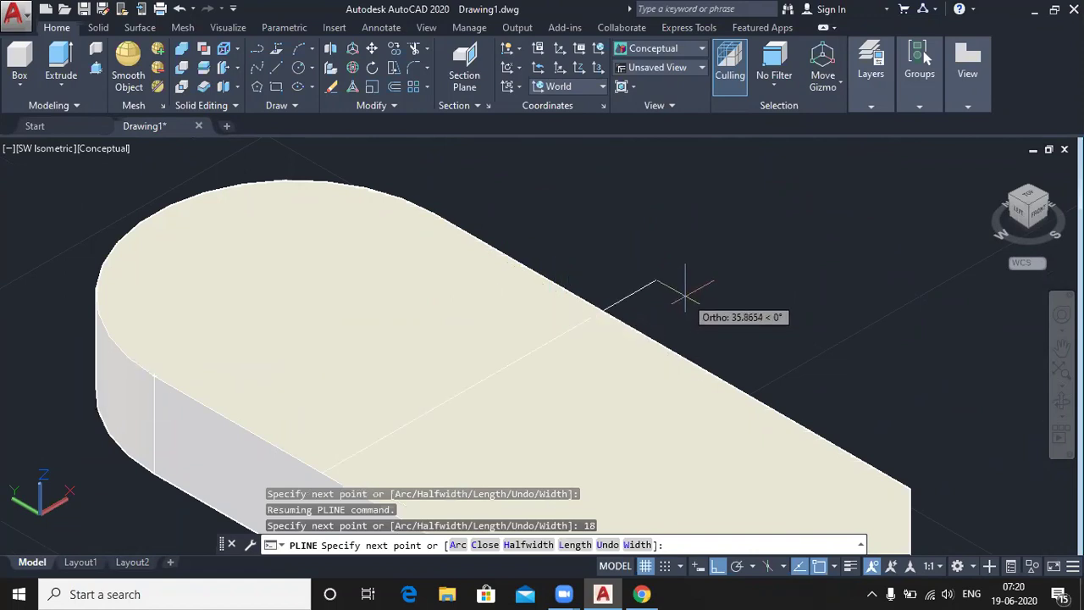
pyautogui.write('30')
pyautogui.press('Return')
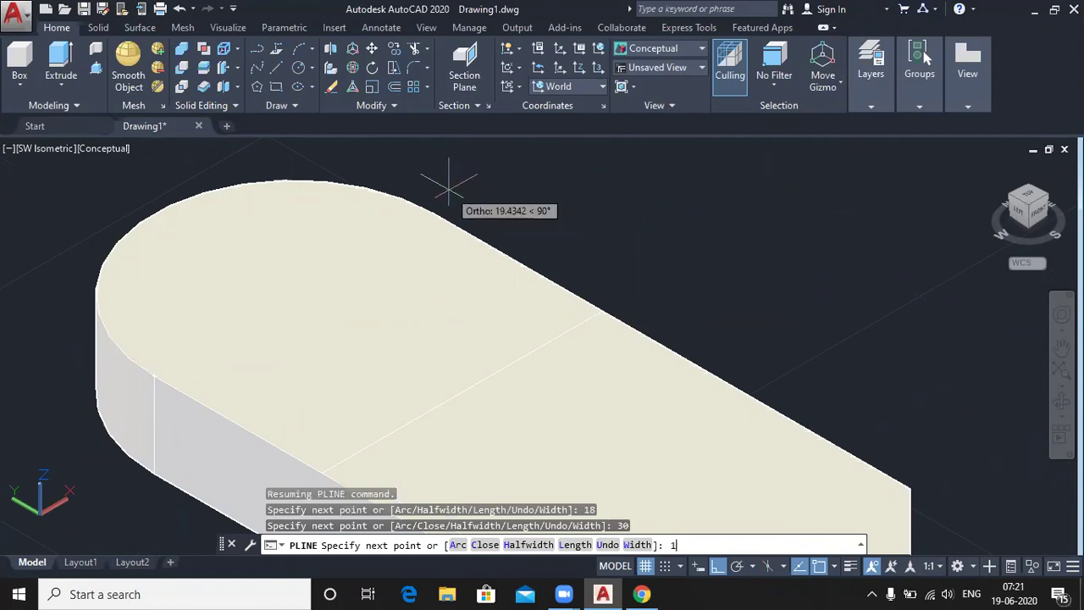
pyautogui.write('18')
pyautogui.press('Return')
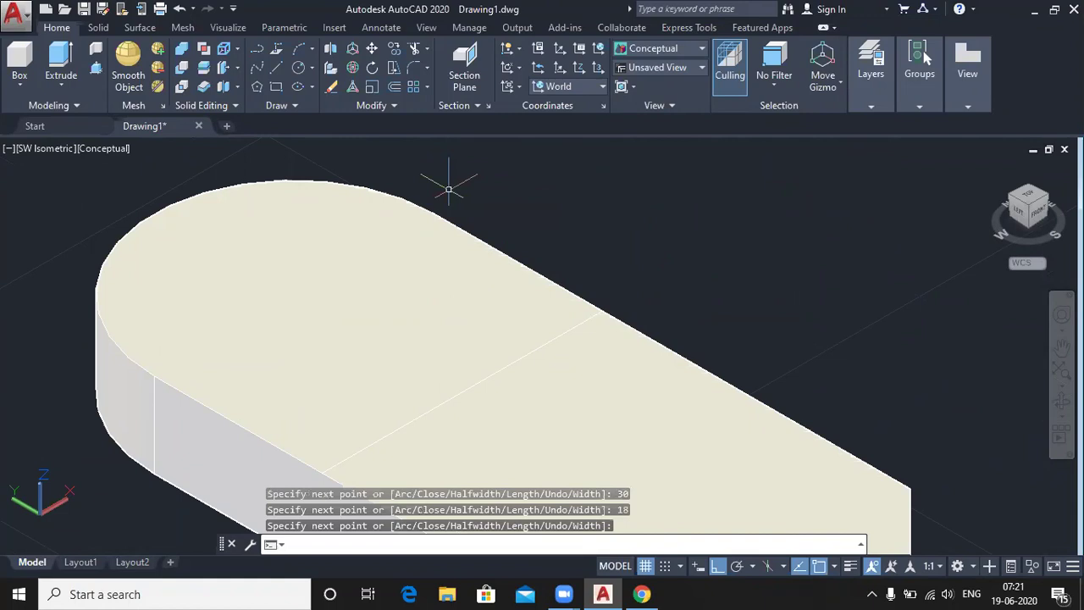
# Step: Draw a circle on the base's top face, centred on the rounded end's arc centre and reaching the arc's endpoint
pyautogui.click(299, 70)
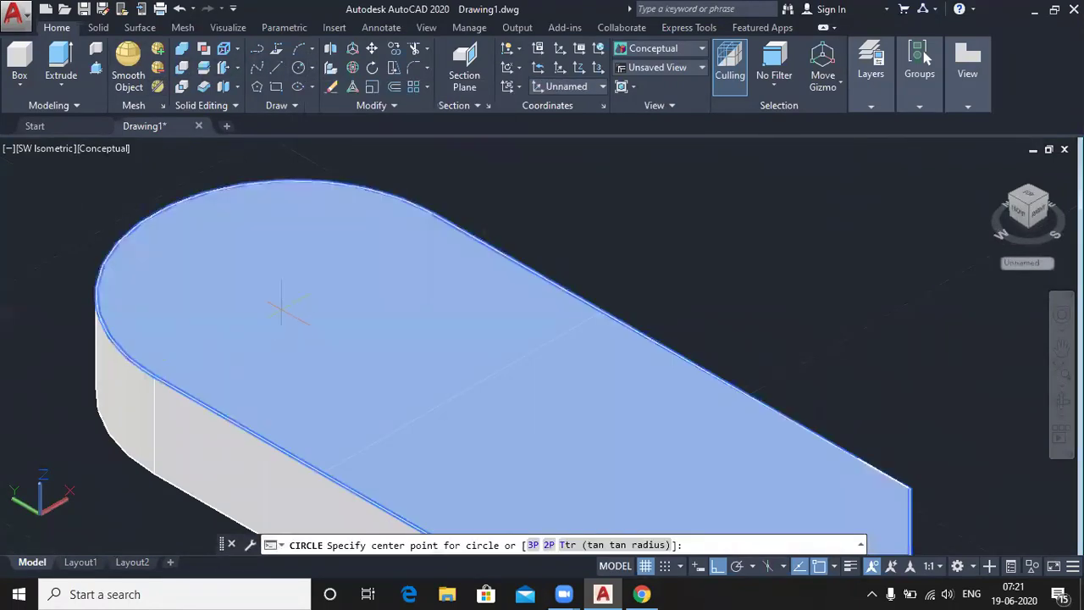
pyautogui.click(293, 294)
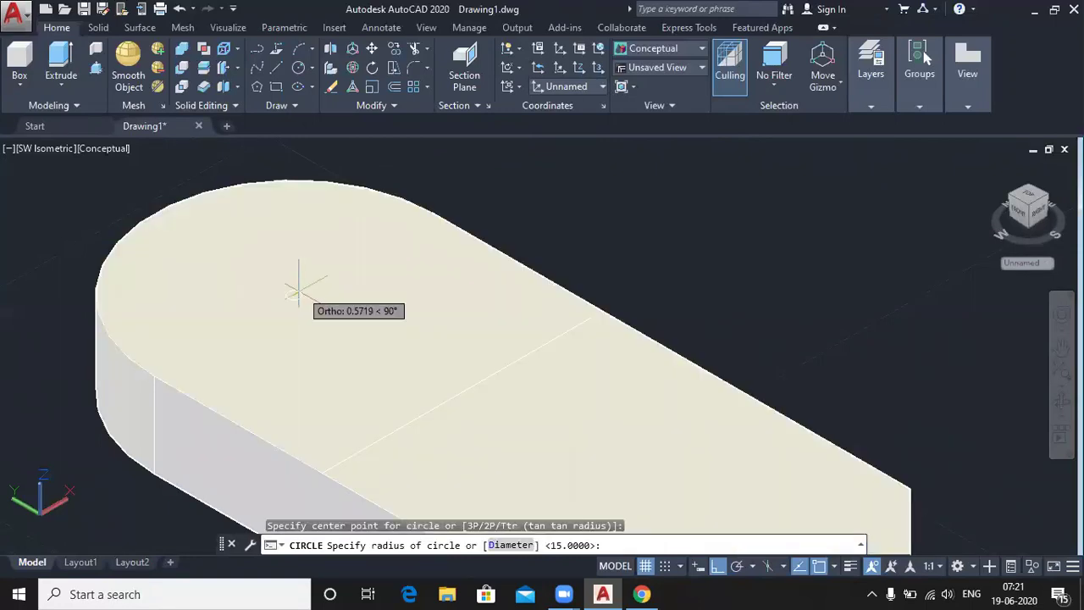
pyautogui.click(434, 214)
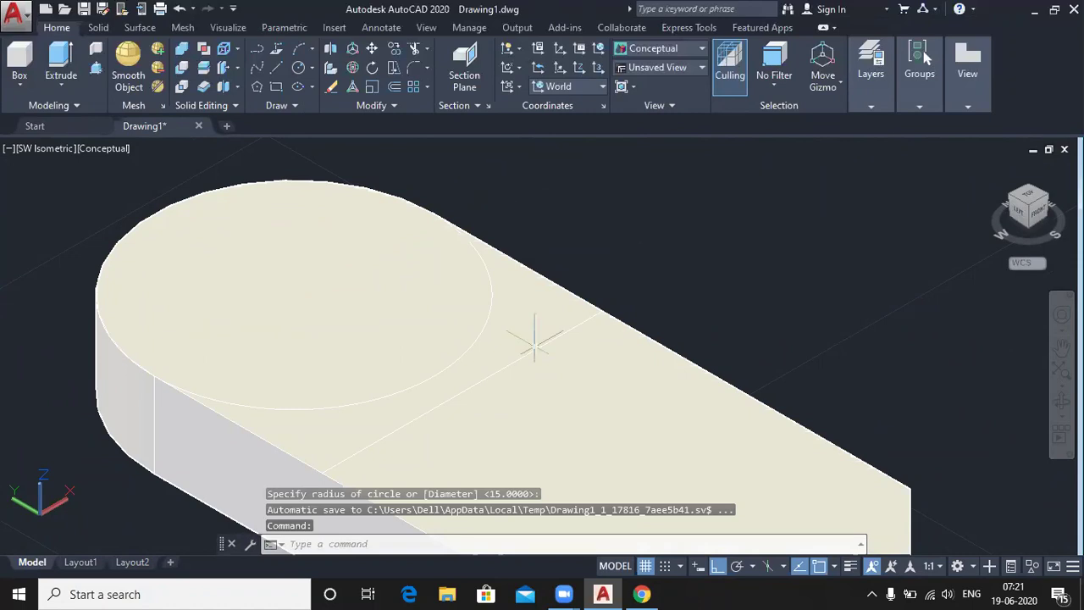
# Step: Set the visual style to 2D Wireframe and trim away the inner half of the top-face circle
pyautogui.scroll(-2, 525, 343)
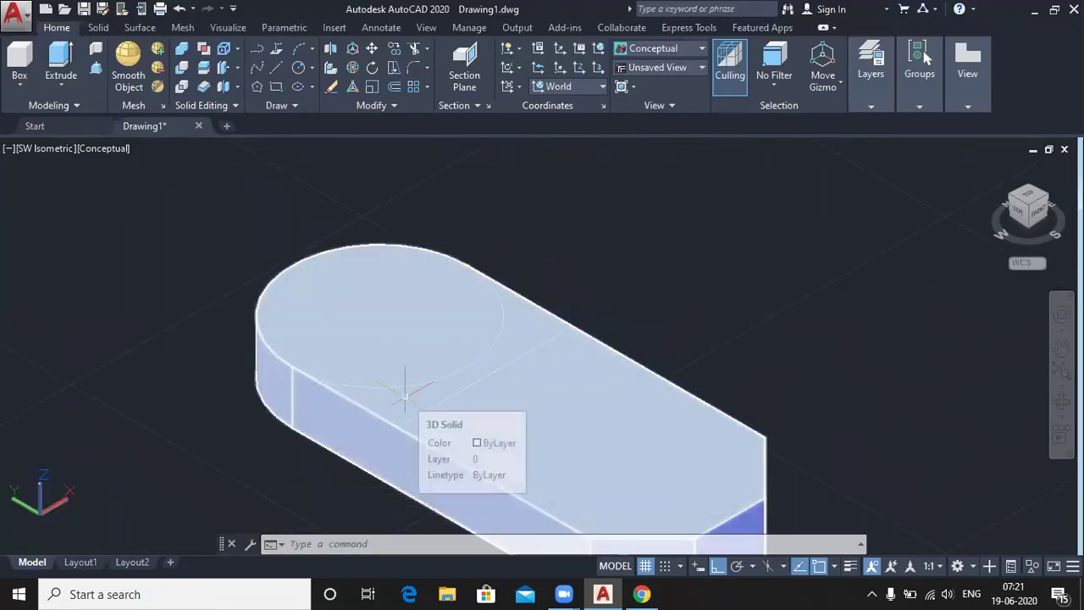
pyautogui.click(100, 153)
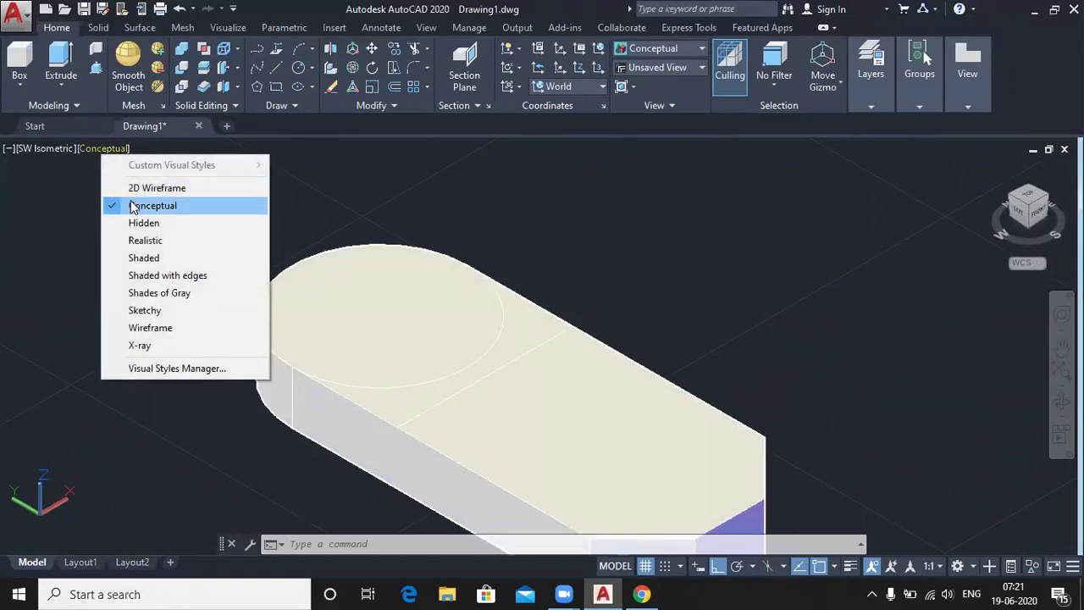
pyautogui.click(134, 184)
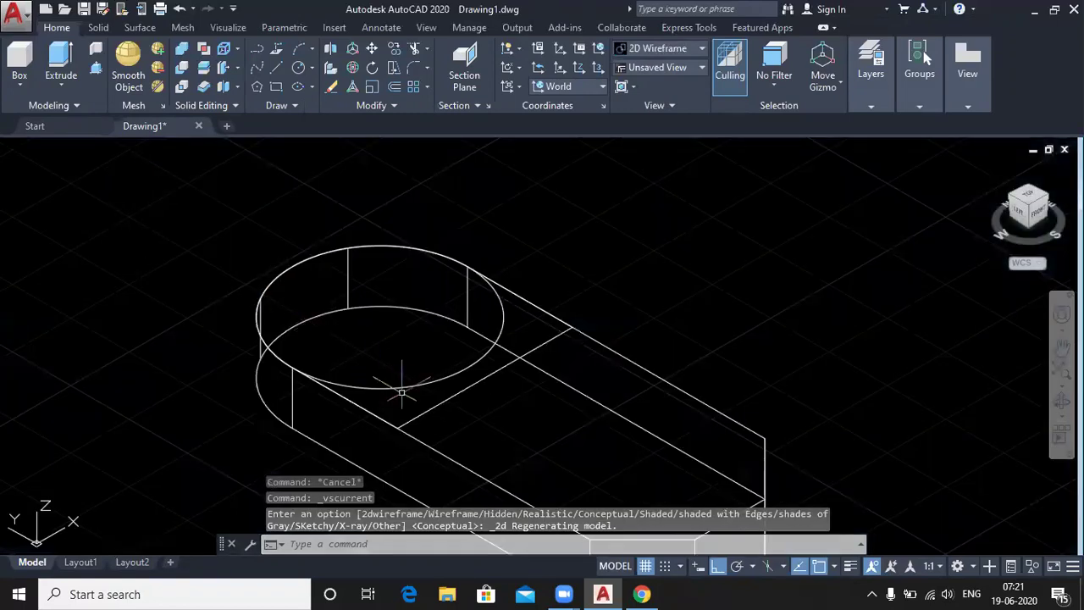
pyautogui.write('t')
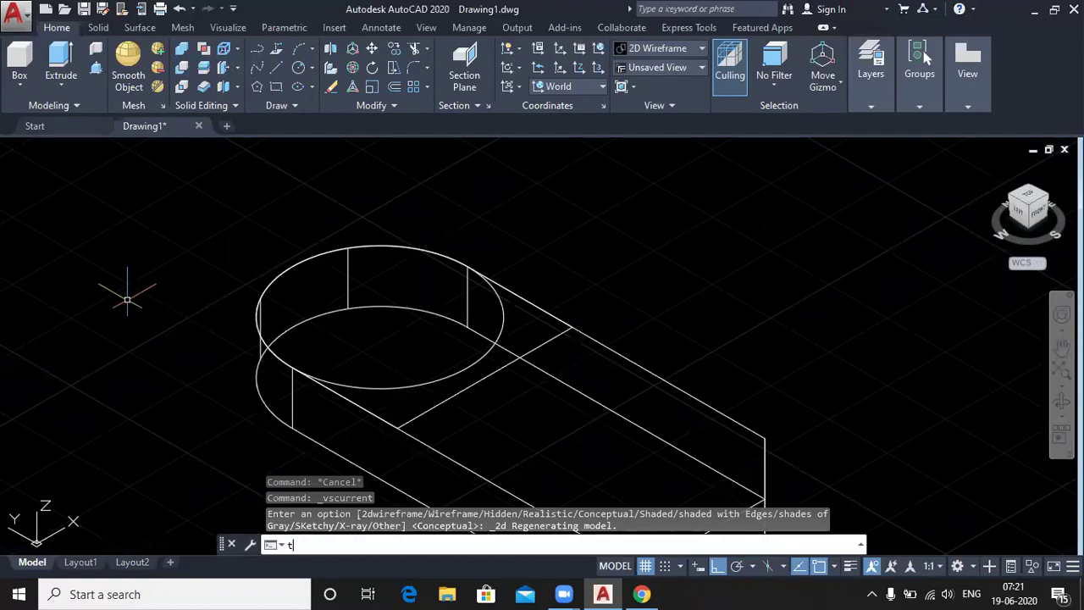
pyautogui.write('s or')
pyautogui.press('Return')
pyautogui.press('Return')
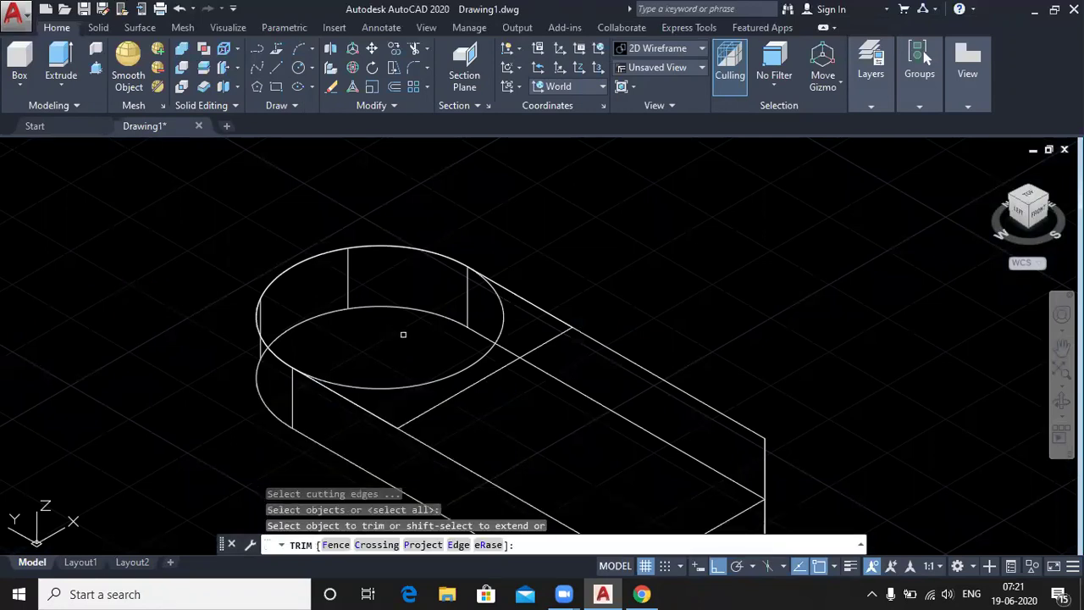
pyautogui.click(408, 380)
pyautogui.click(401, 385)
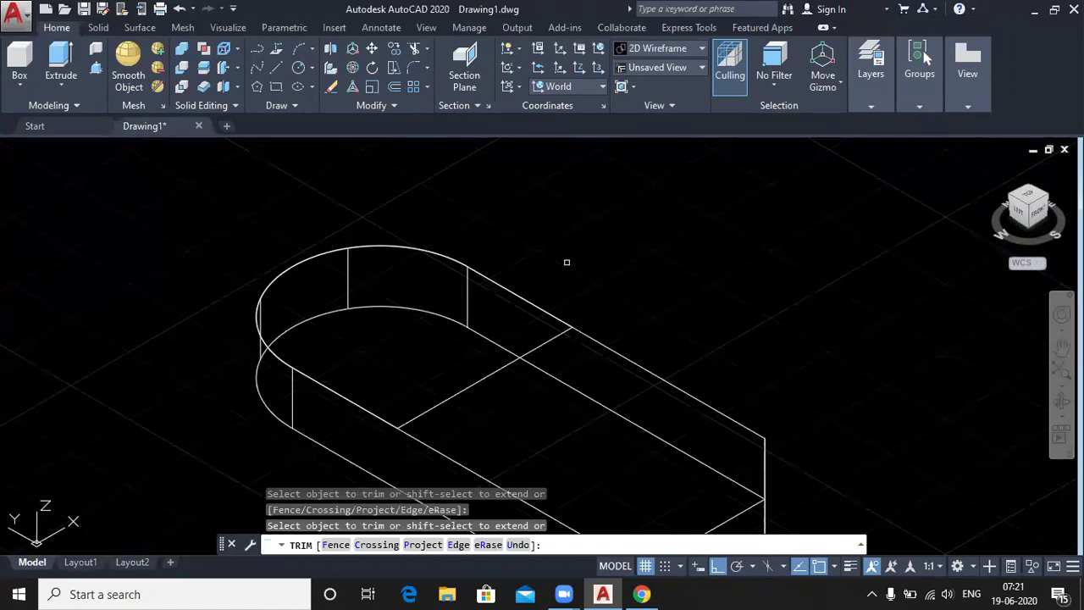
pyautogui.press('Escape')
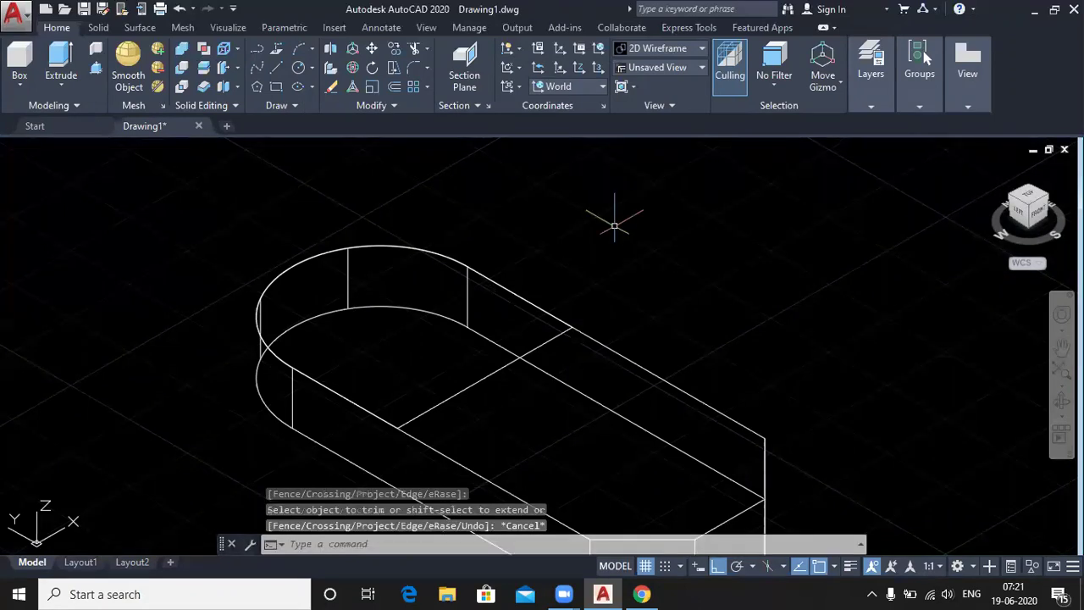
# Step: Join the open polyline and the trimmed arc on the base's top face into one closed profile
pyautogui.click(195, 196)
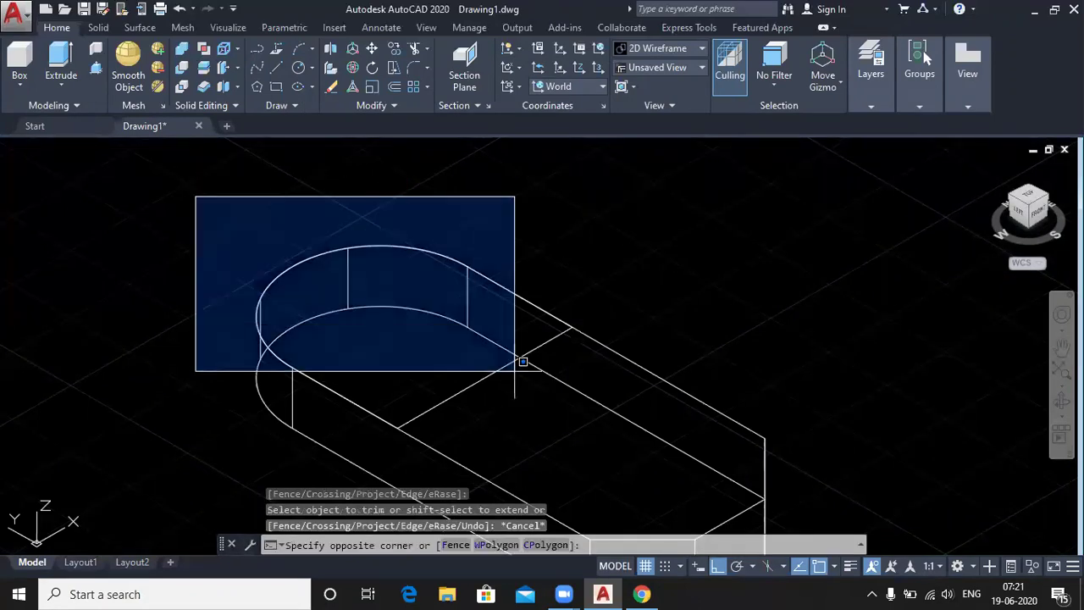
pyautogui.click(623, 442)
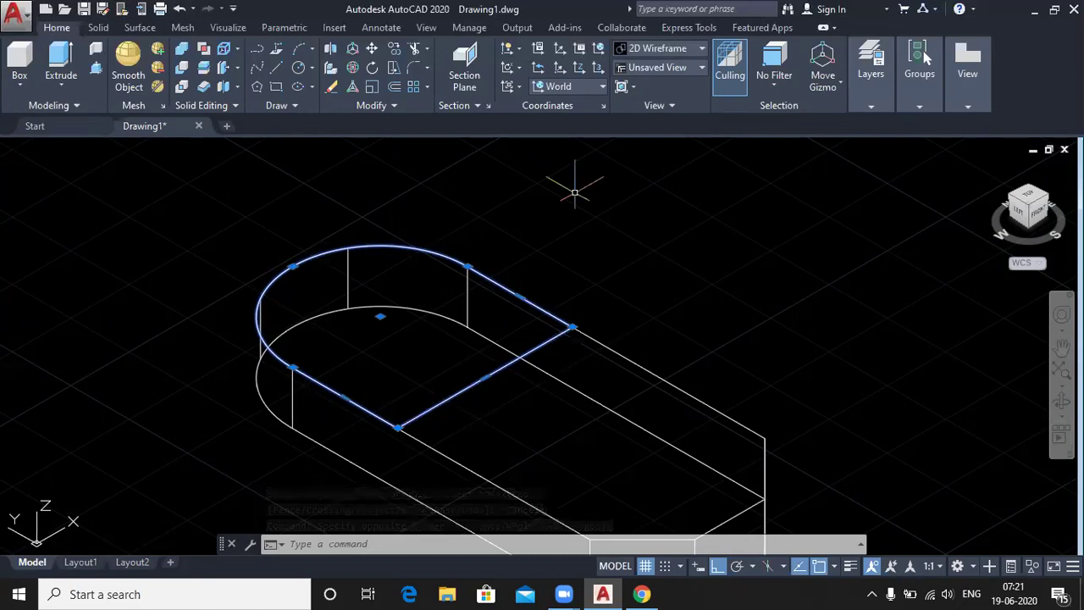
pyautogui.write('J')
pyautogui.press('Return')
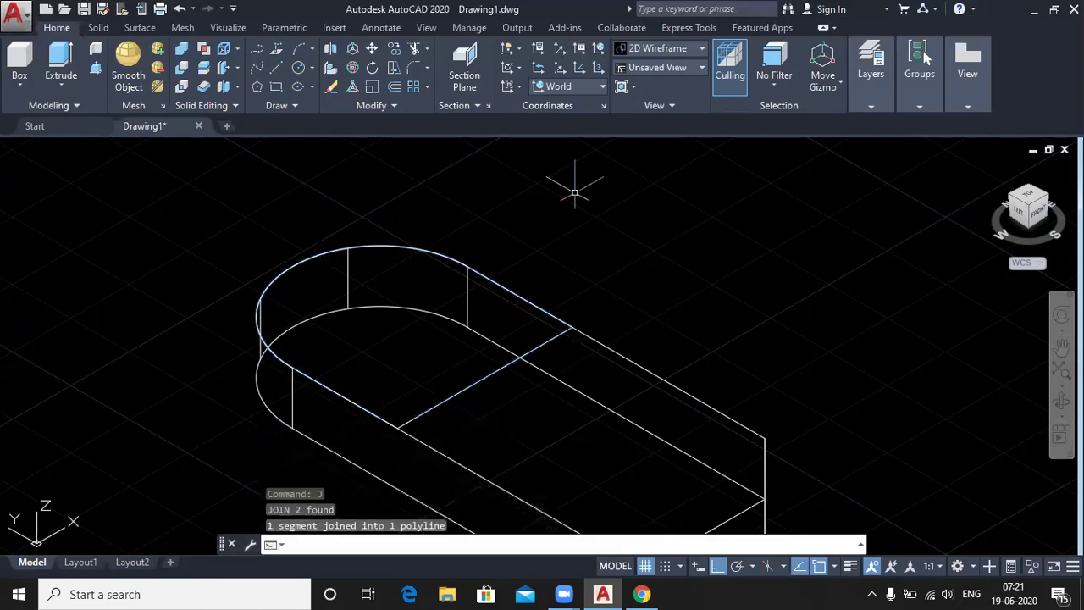
# Step: Extrude the joined top-face profile 21 mm upward, checking the height in 3D Drawing.pdf in Chrome before returning to AutoCAD
pyautogui.click(81, 81)
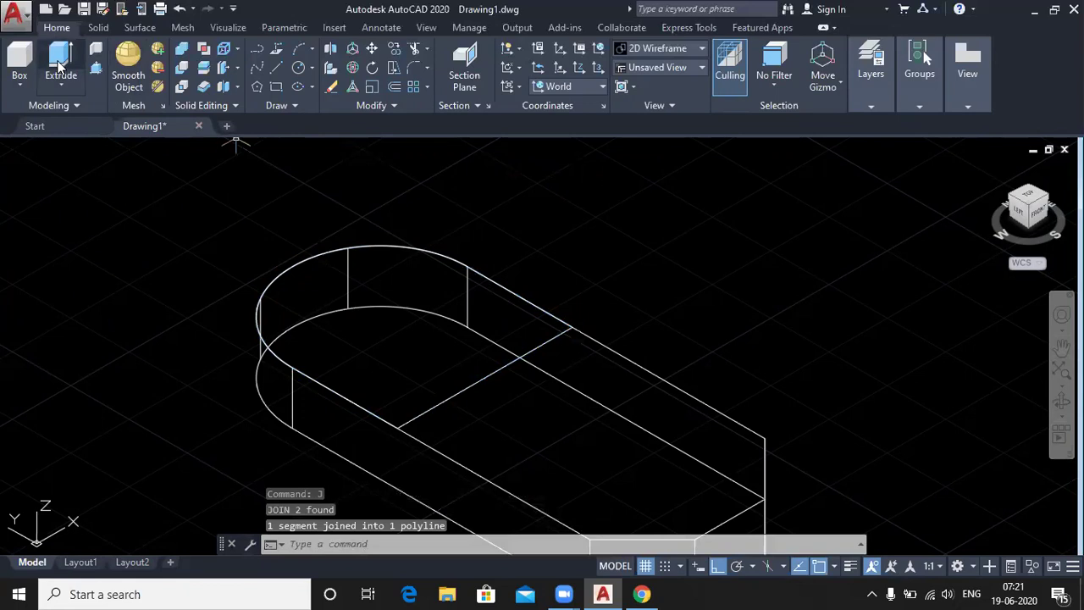
pyautogui.click(431, 407)
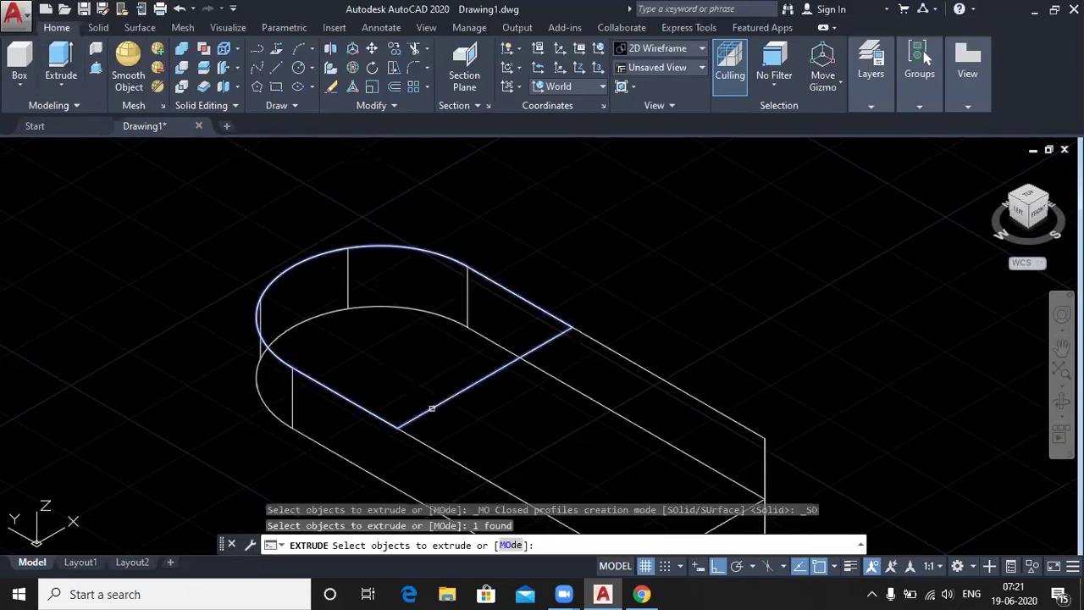
pyautogui.press('Return')
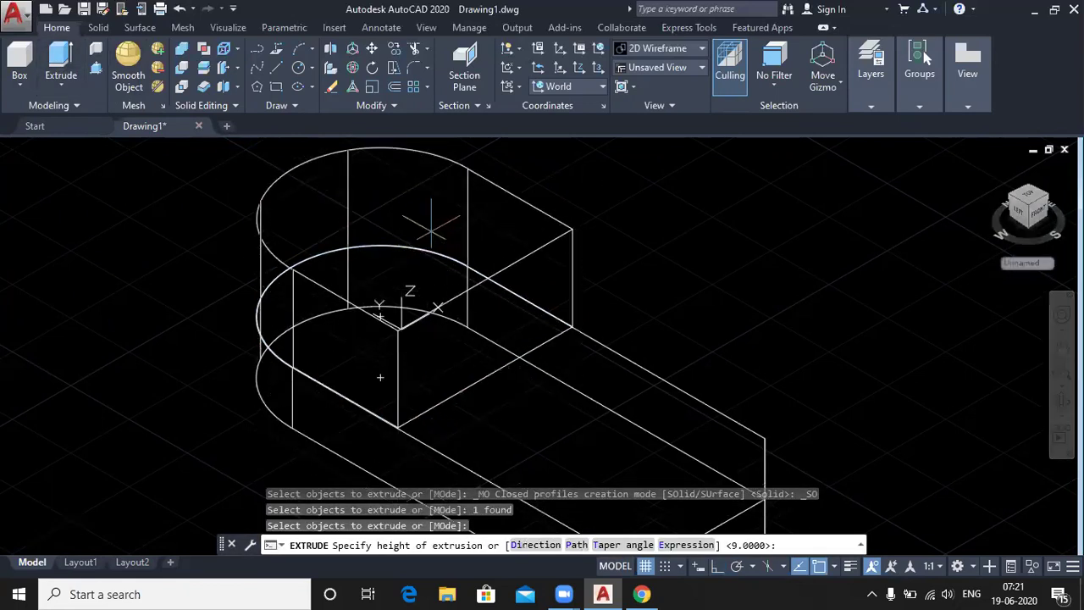
pyautogui.click(641, 594)
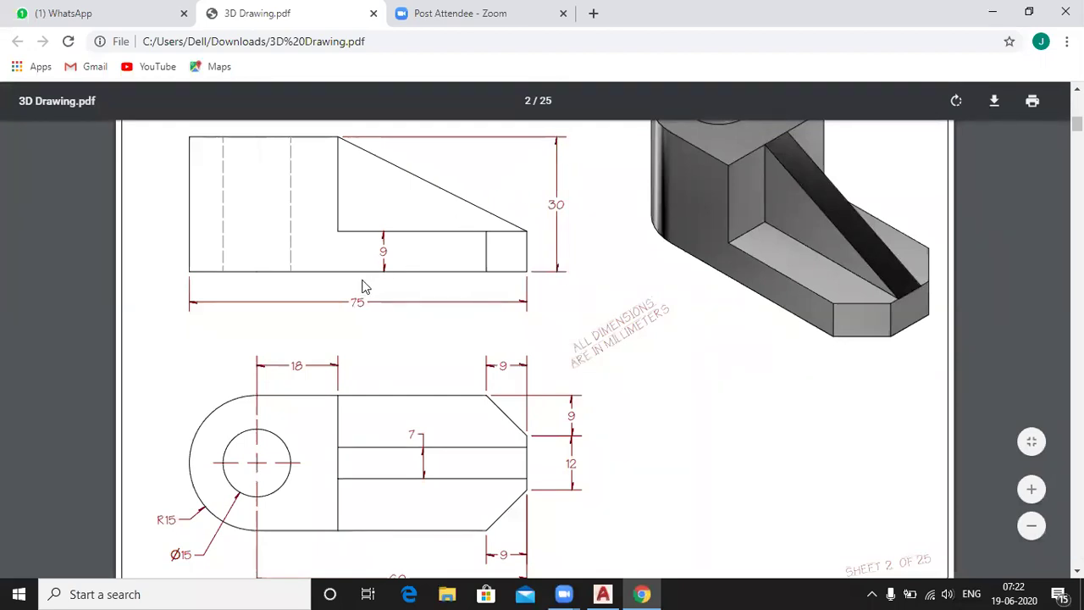
pyautogui.click(993, 13)
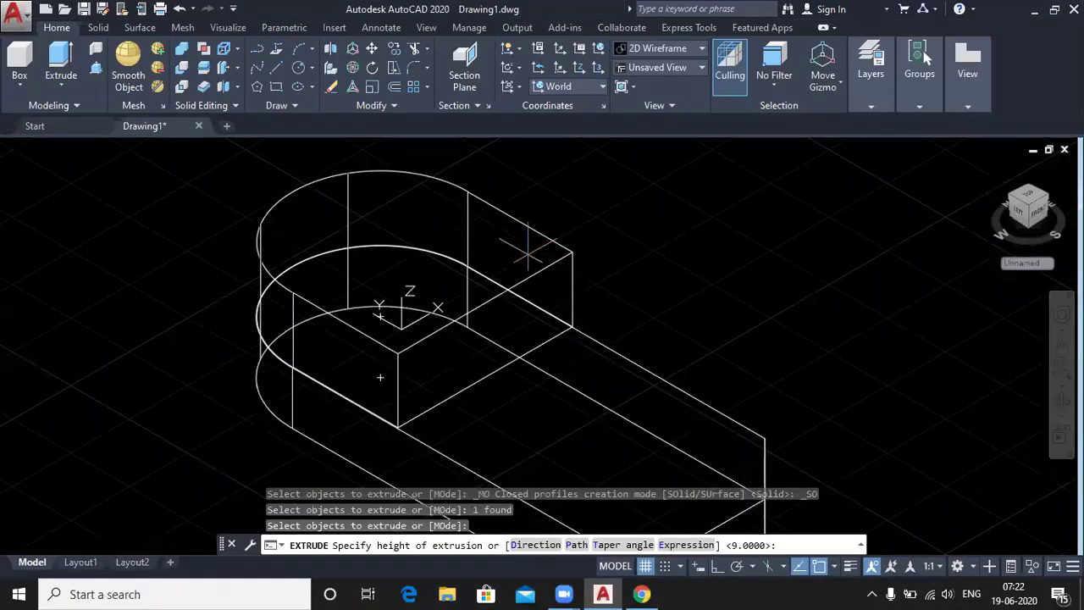
pyautogui.press('Return')
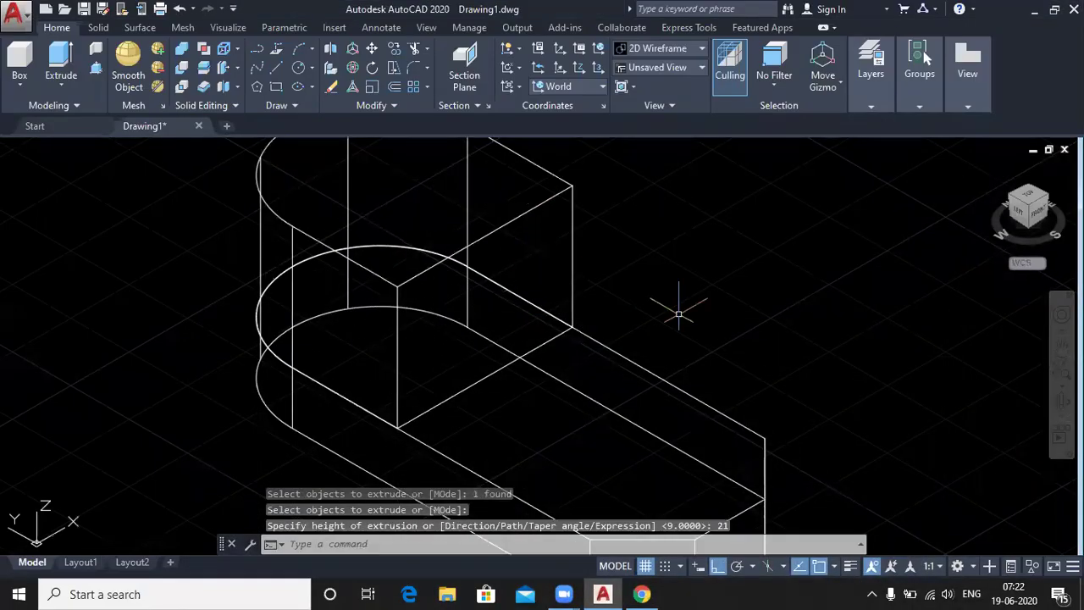
# Step: Set the visual style to Conceptual and inspect the base with its extruded upright section
pyautogui.scroll(-2, 710, 312)
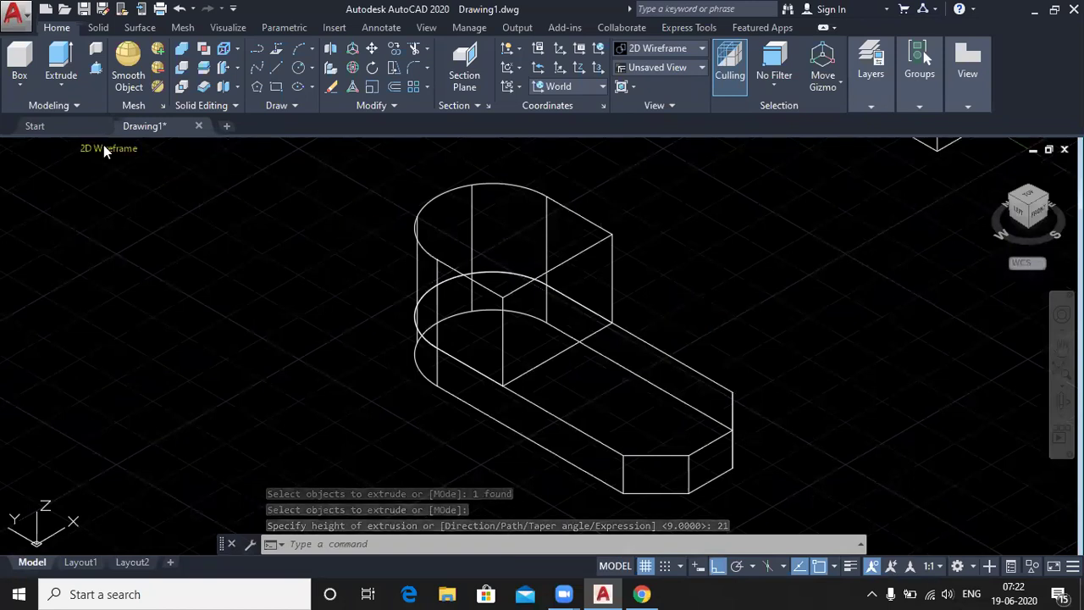
pyautogui.click(102, 148)
pyautogui.click(135, 206)
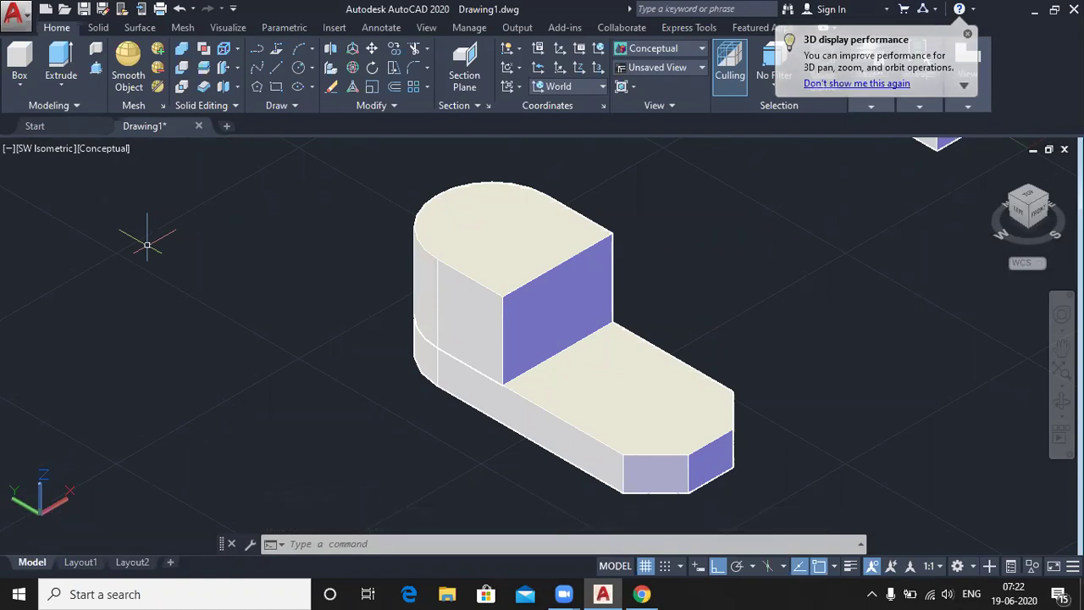
pyautogui.moveTo(793, 373); pyautogui.dragTo(704, 354, button='middle')
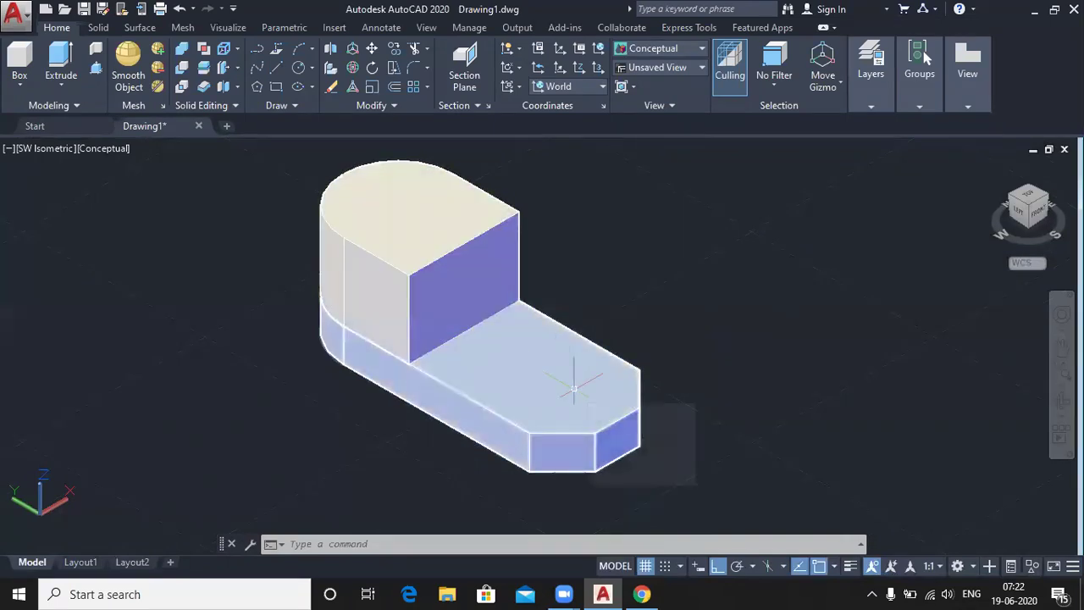
# Step: Start a polyline at the midpoint of the upright section's upper front edge and turn Ortho mode off to aim at the base's end edge
pyautogui.click(257, 48)
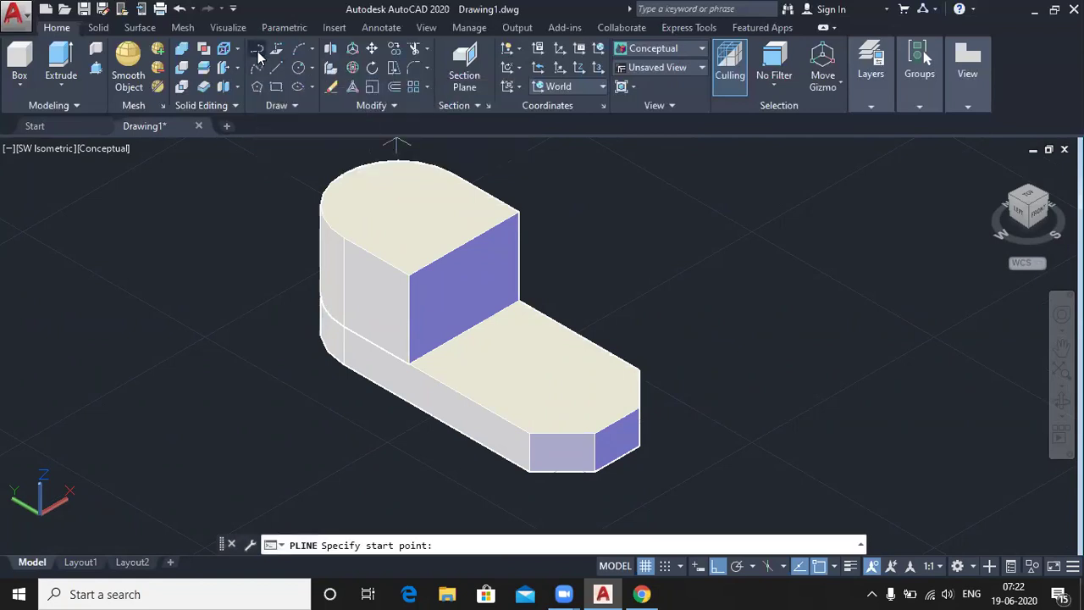
pyautogui.click(460, 244)
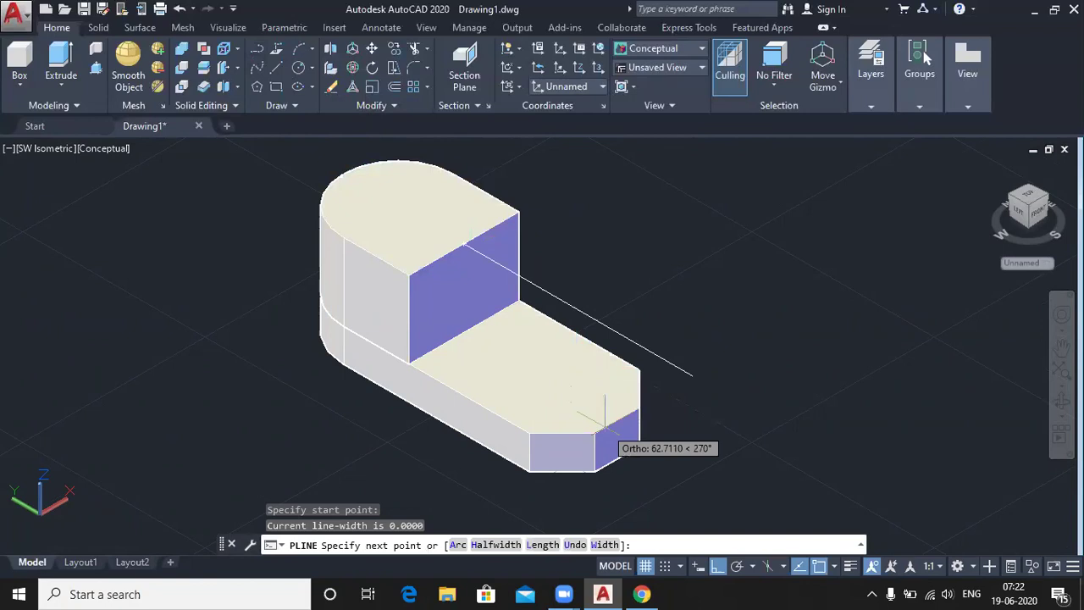
pyautogui.scroll(5, 623, 415)
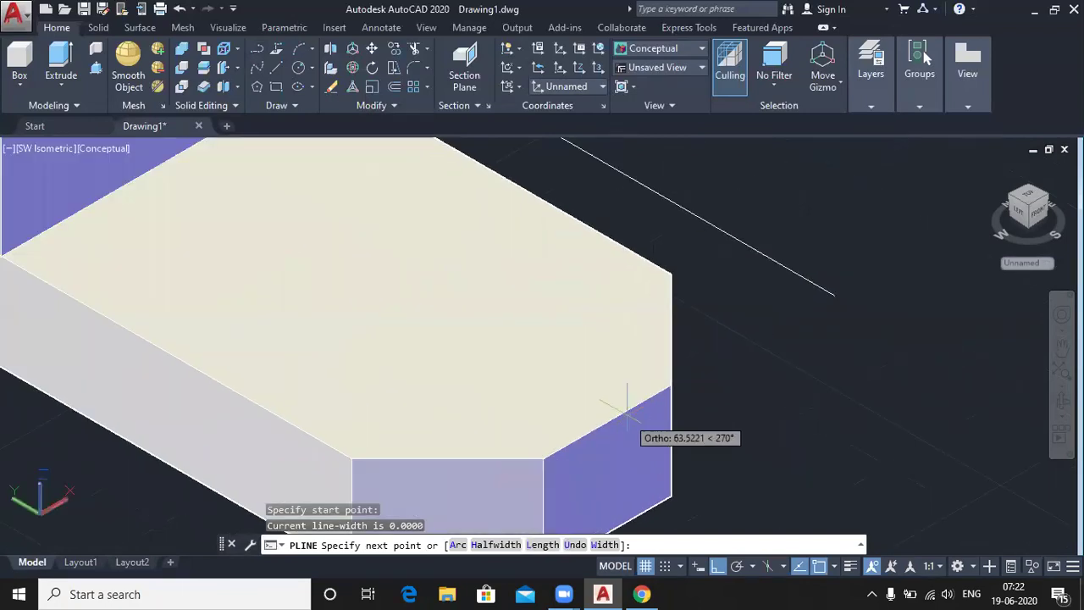
pyautogui.click(717, 567)
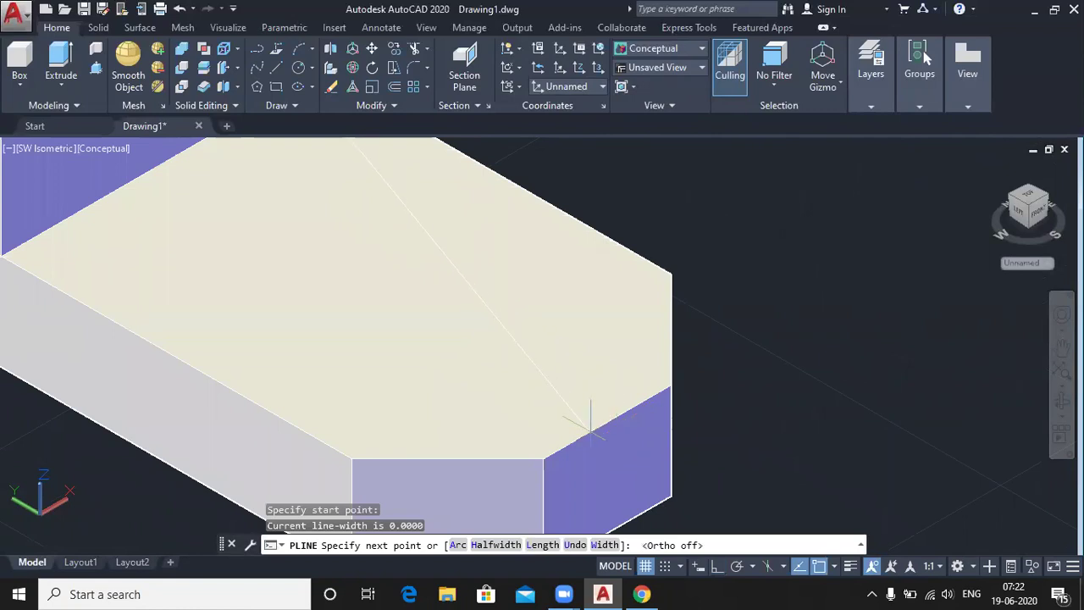
pyautogui.scroll(4, 618, 406)
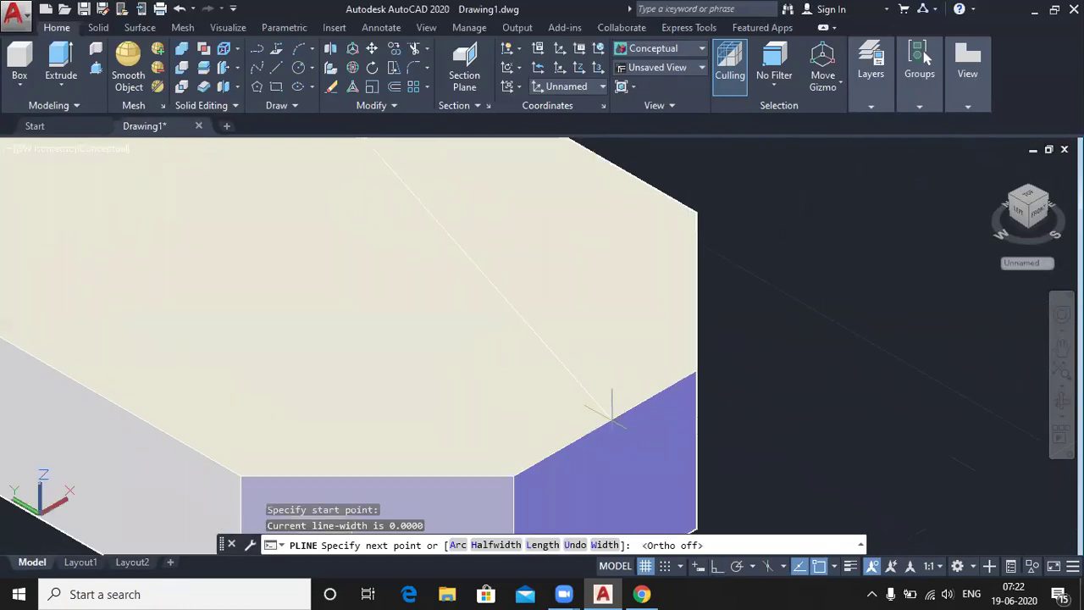
pyautogui.scroll(-3, 609, 398)
pyautogui.scroll(-1, 605, 415)
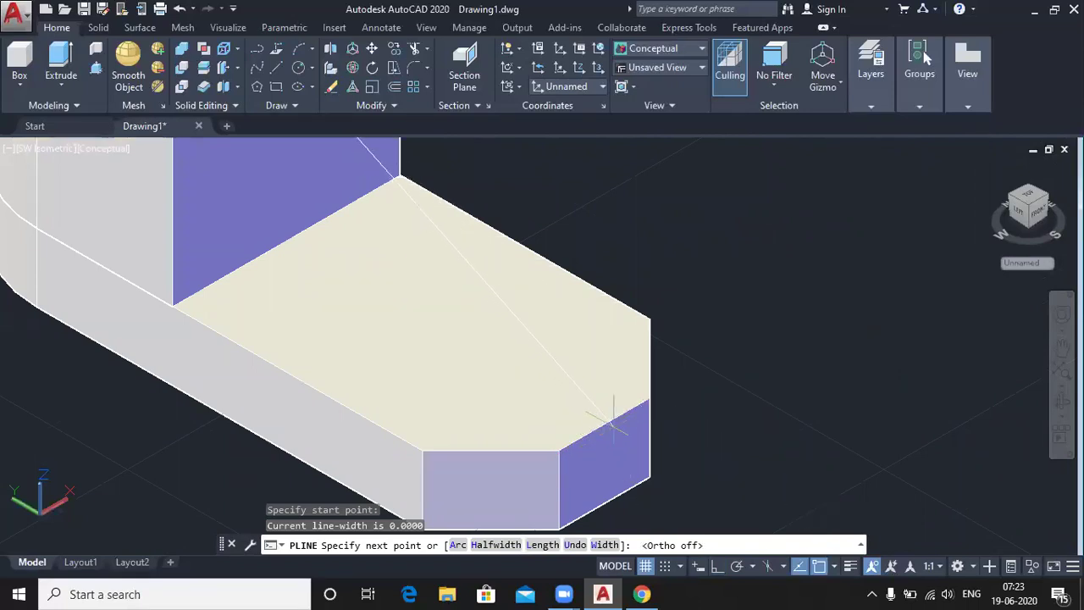
pyautogui.scroll(-3, 604, 415)
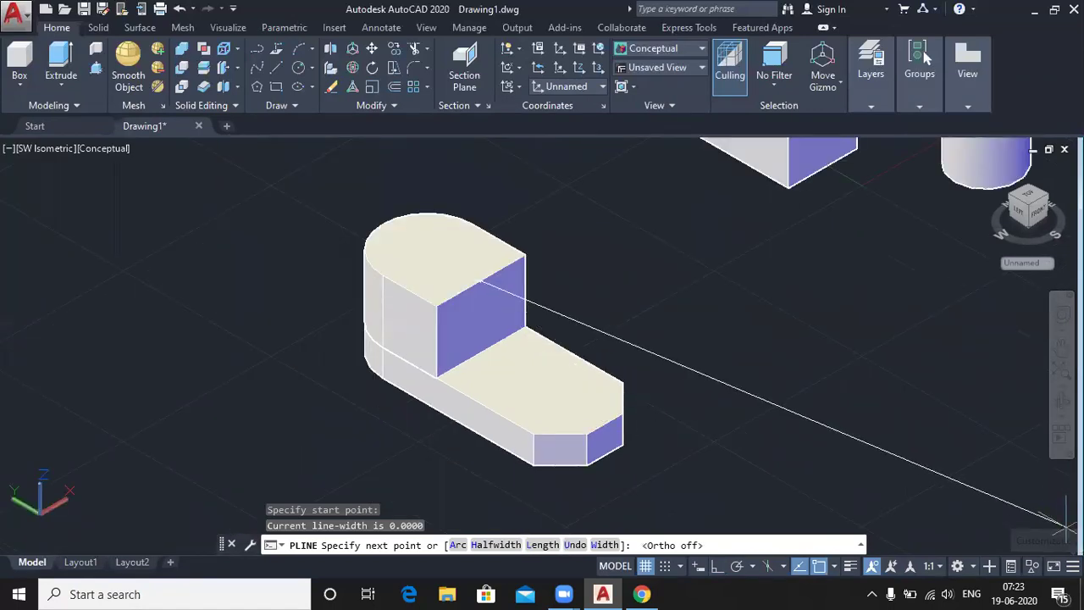
# Step: Make the 3D Object Snap toggle available, turn 3D Object Snap on and accept its settings with all snap modes enabled
pyautogui.click(1072, 566)
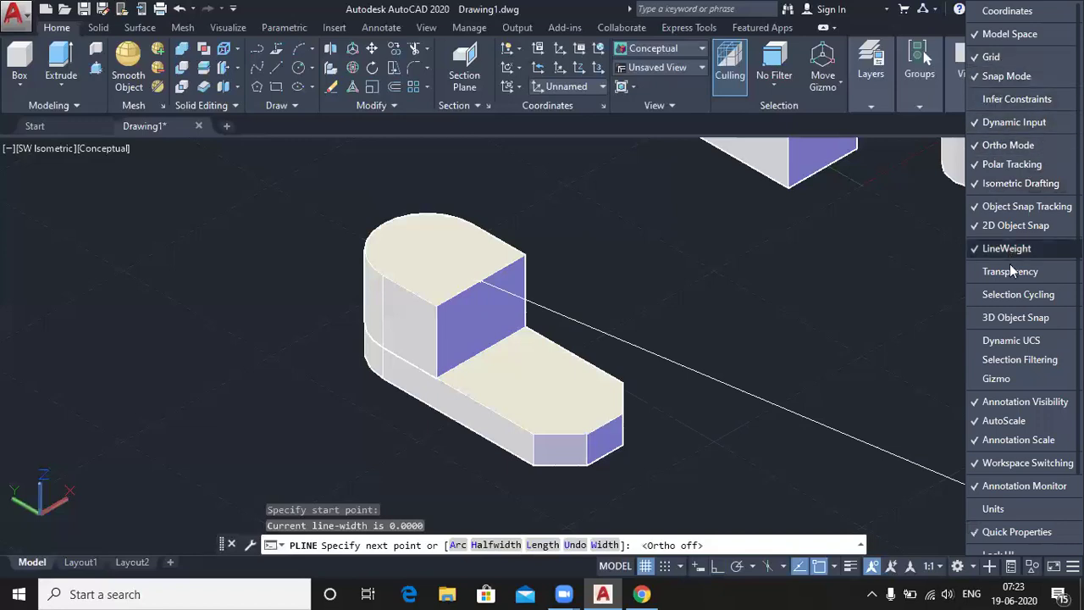
pyautogui.click(984, 318)
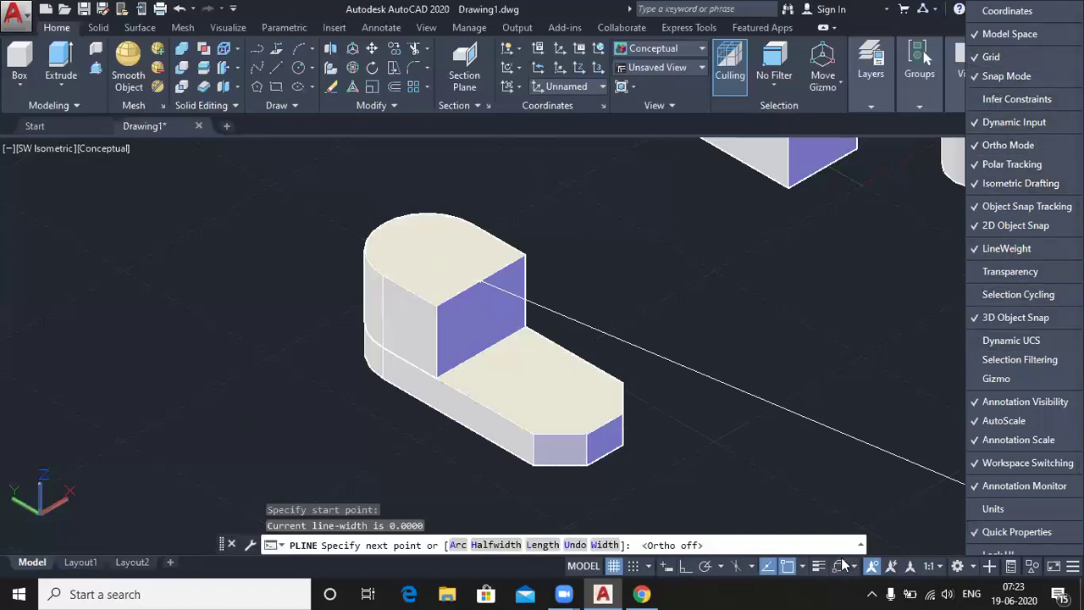
pyautogui.click(840, 567)
pyautogui.click(854, 568)
pyautogui.click(861, 545)
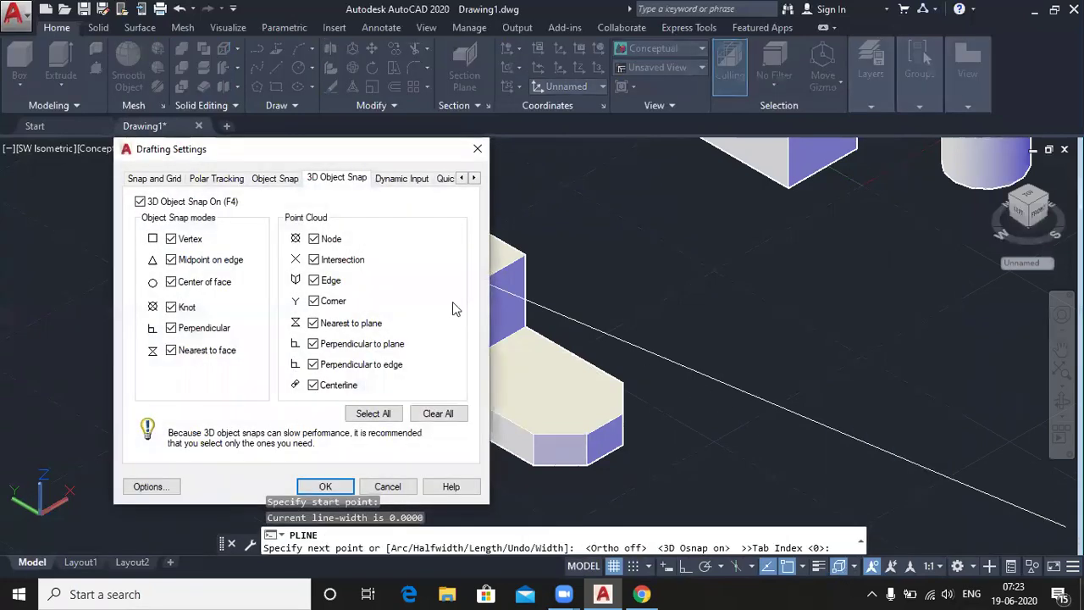
pyautogui.click(325, 486)
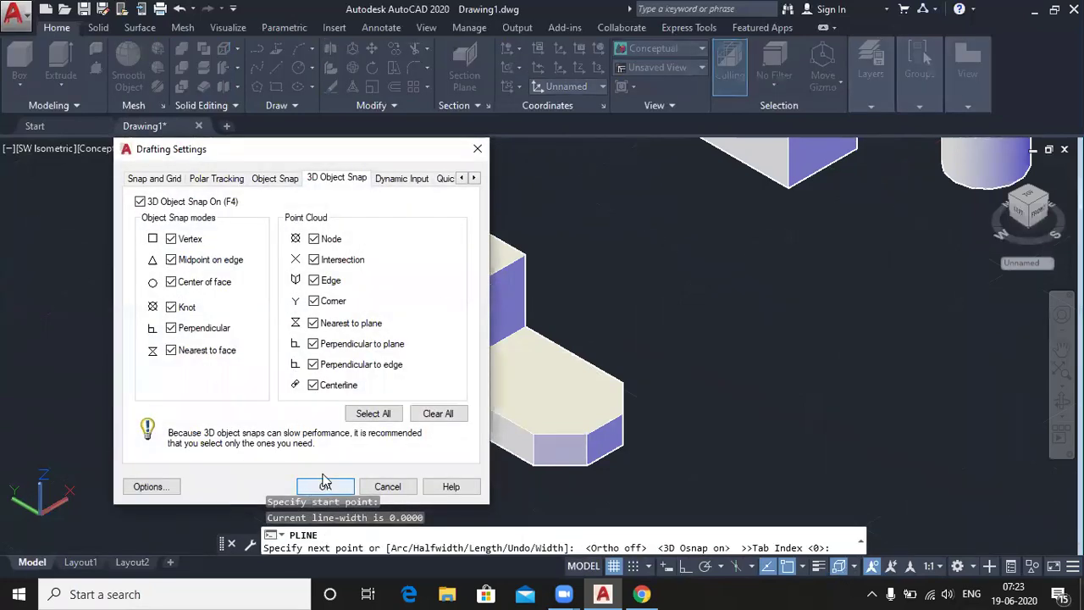
# Step: Try to snap the polyline's next point to the base's chamfered end edge, and cancel the polyline
pyautogui.scroll(5, 605, 415)
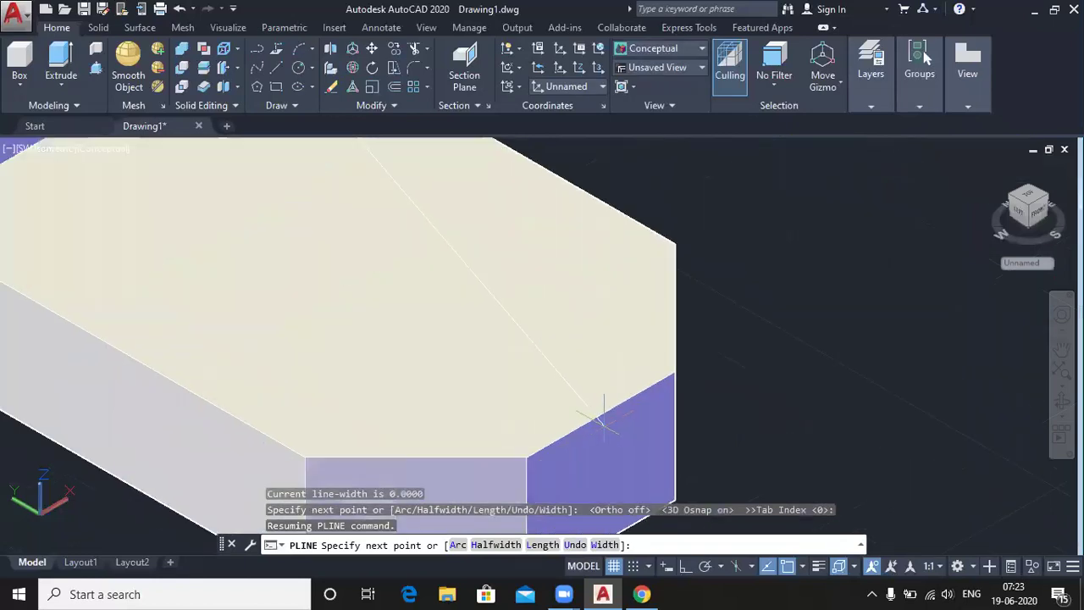
pyautogui.scroll(2, 603, 411)
pyautogui.scroll(-3, 604, 410)
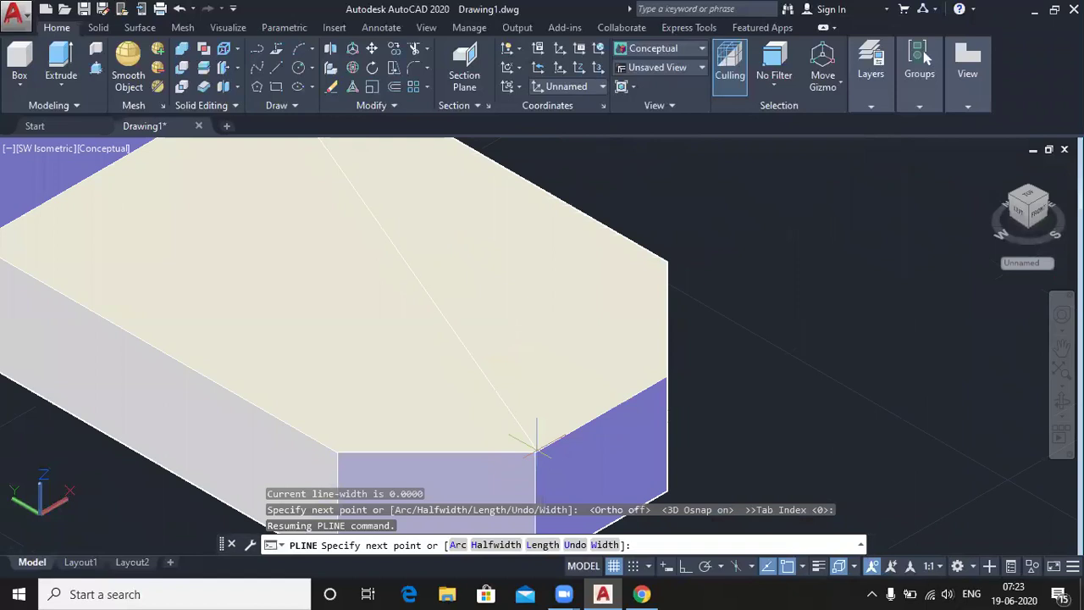
pyautogui.scroll(-4, 616, 390)
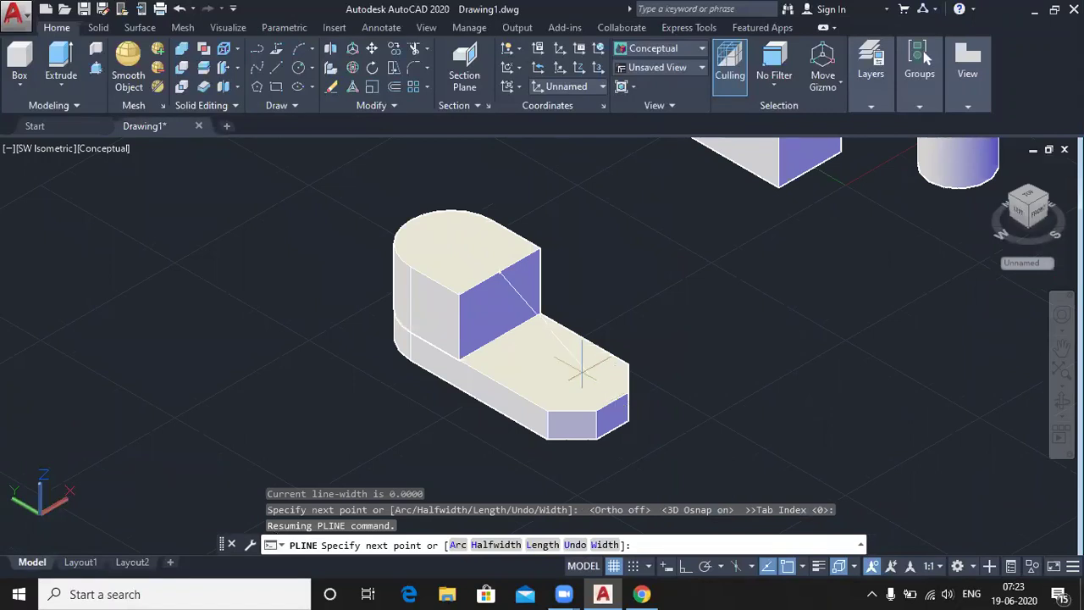
pyautogui.scroll(3, 496, 276)
pyautogui.press('Escape')
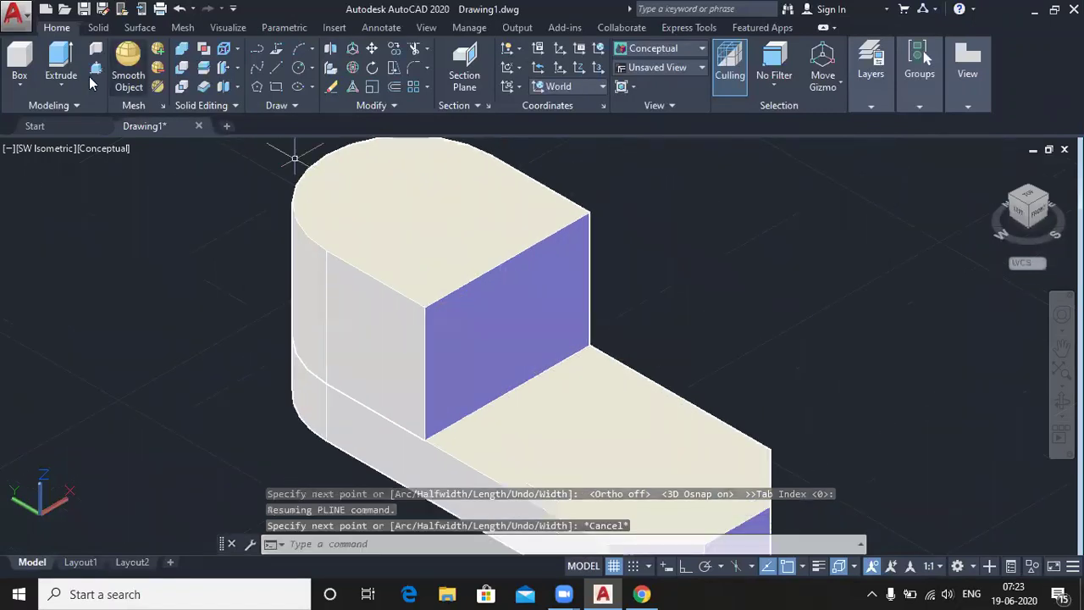
# Step: Turn 3D Object Snap off, cancel the restarted polyline and set the visual style to 2D Wireframe
pyautogui.click(258, 51)
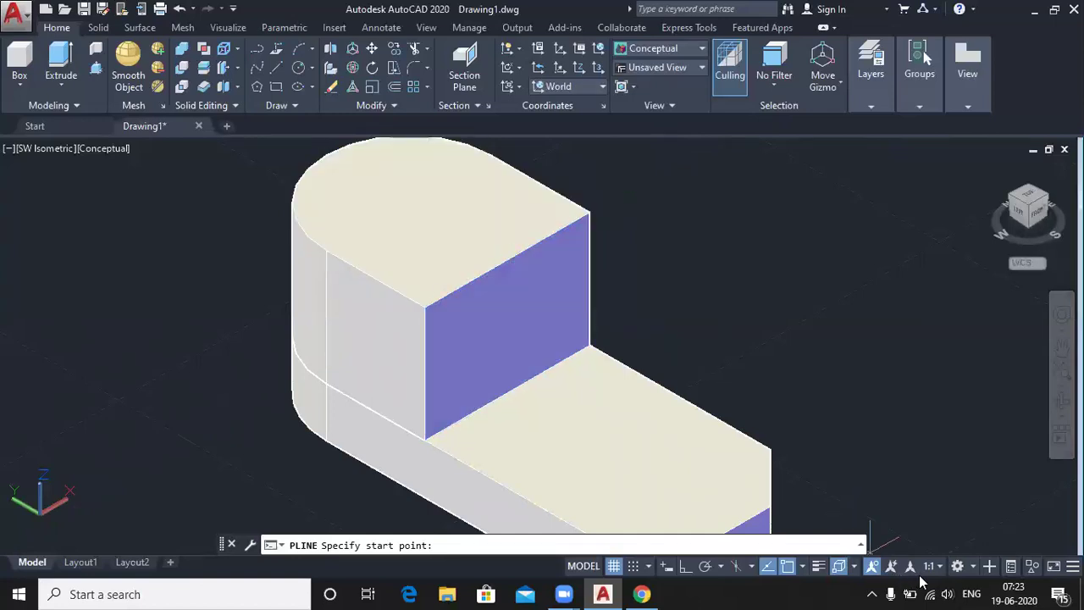
pyautogui.click(839, 567)
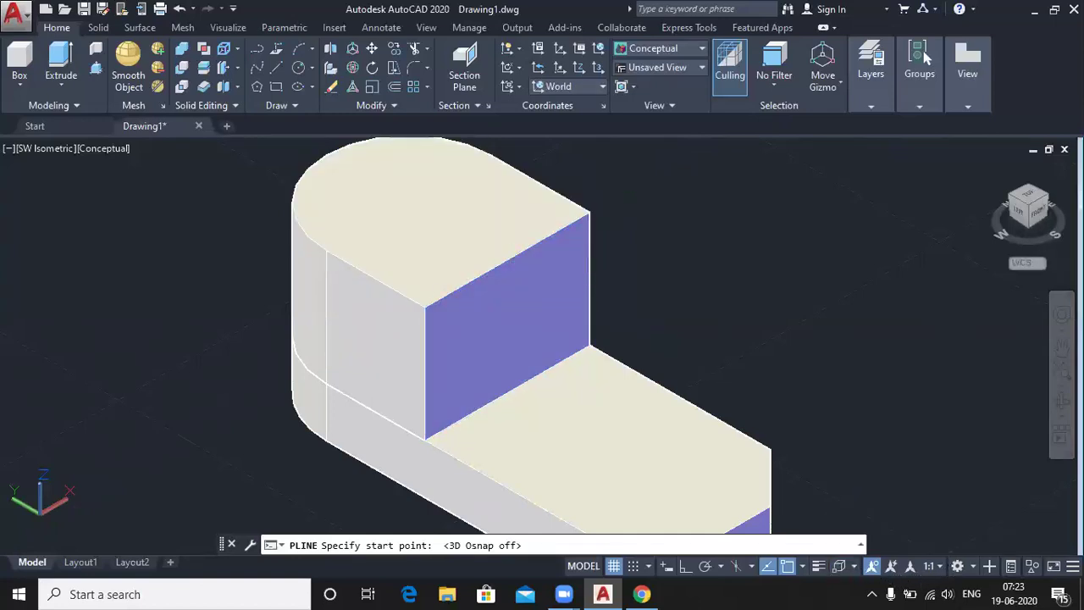
pyautogui.click(94, 152)
pyautogui.press('Escape')
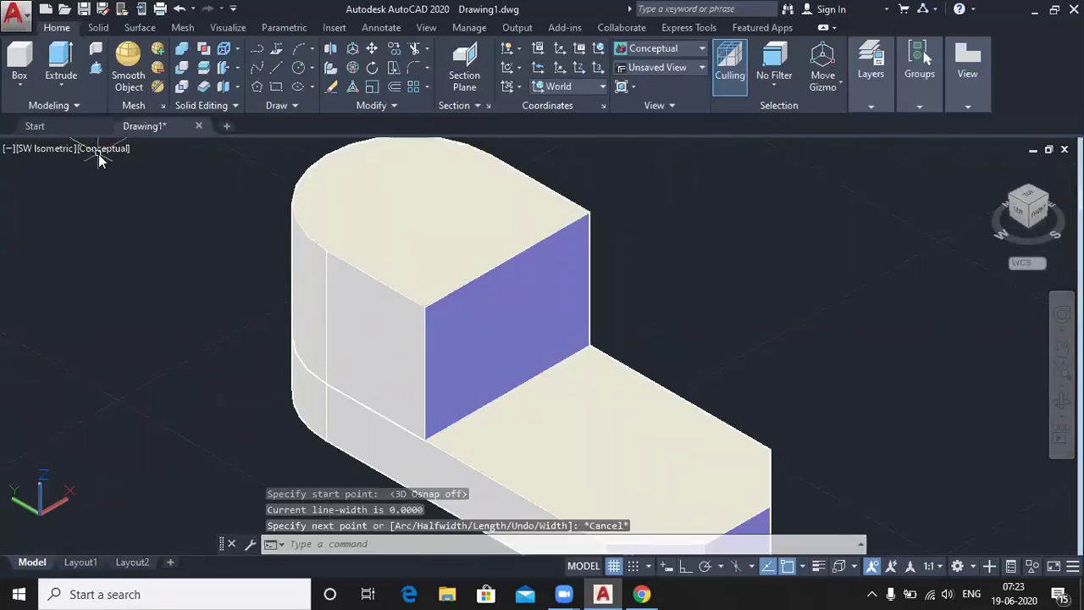
pyautogui.click(105, 151)
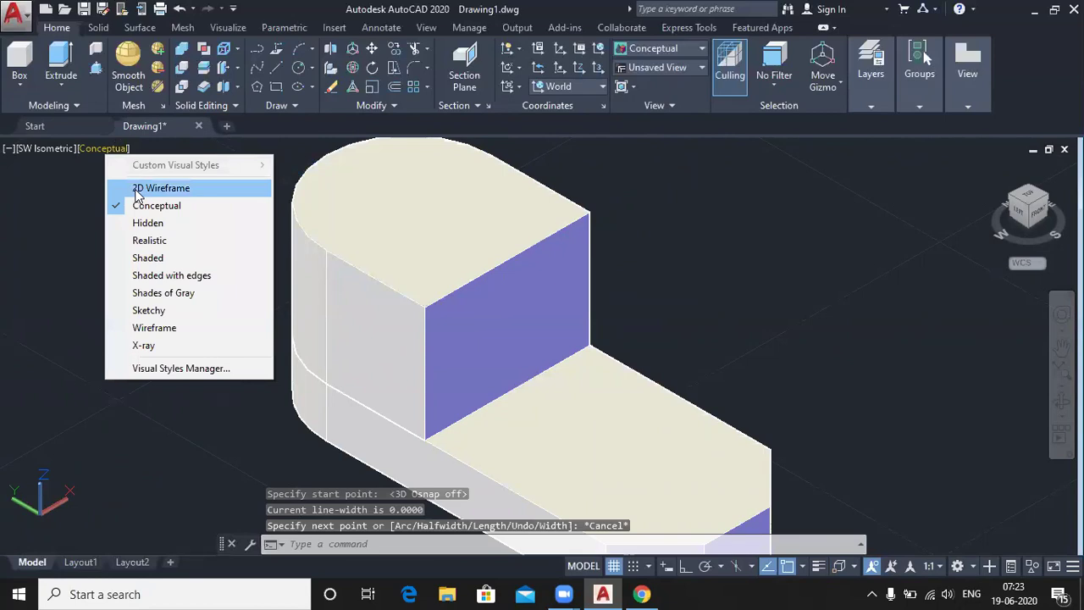
pyautogui.click(161, 188)
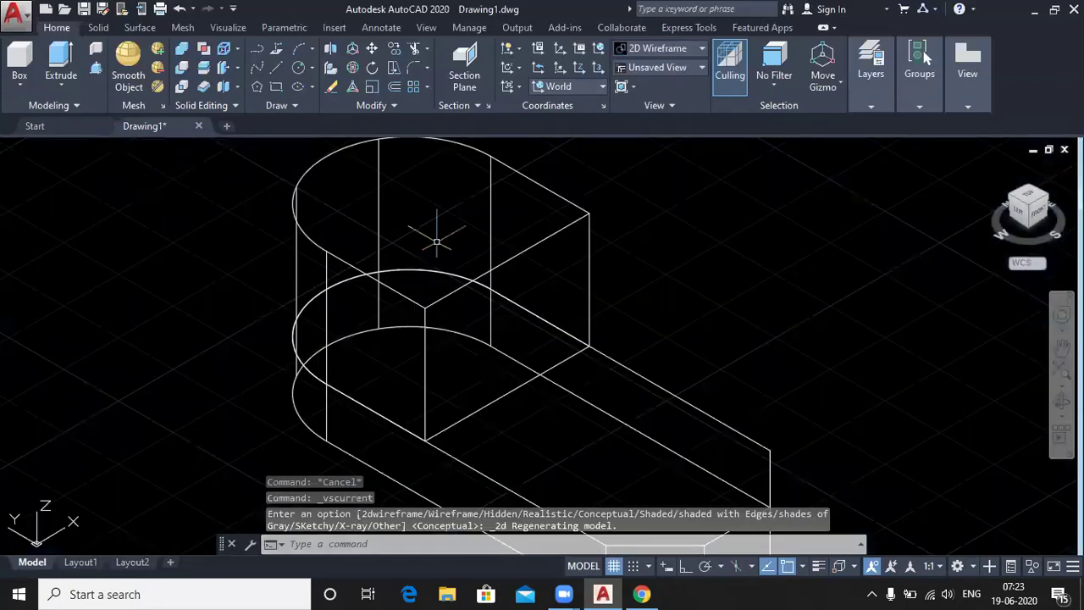
# Step: Check the rib dimensions in the PDF, and draw a 3.5 mm Ortho polyline from the midpoint of the upright section's upper front edge along it
pyautogui.click(636, 593)
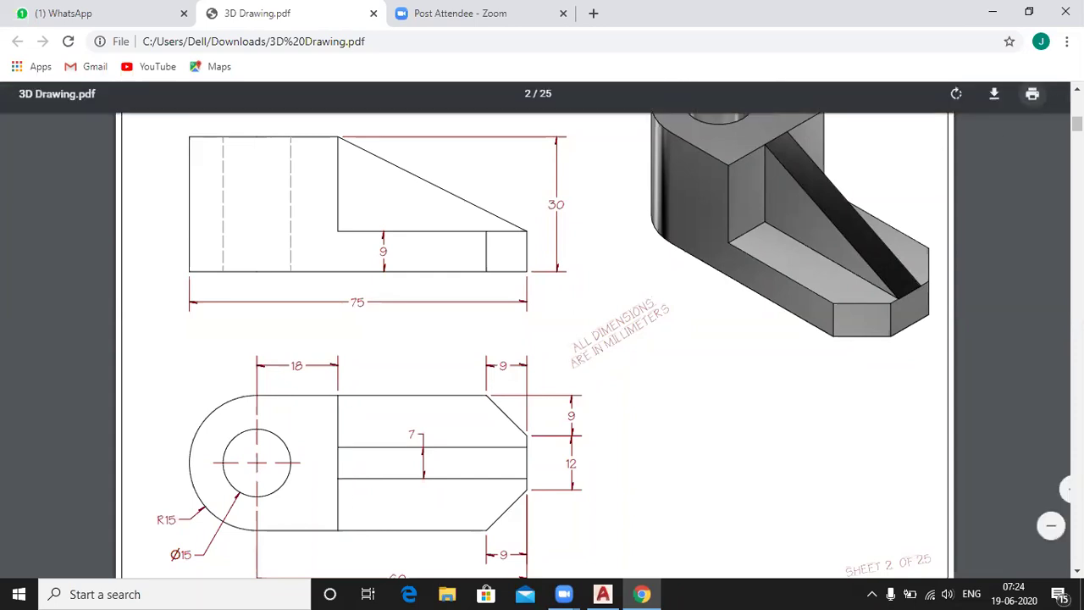
pyautogui.click(996, 14)
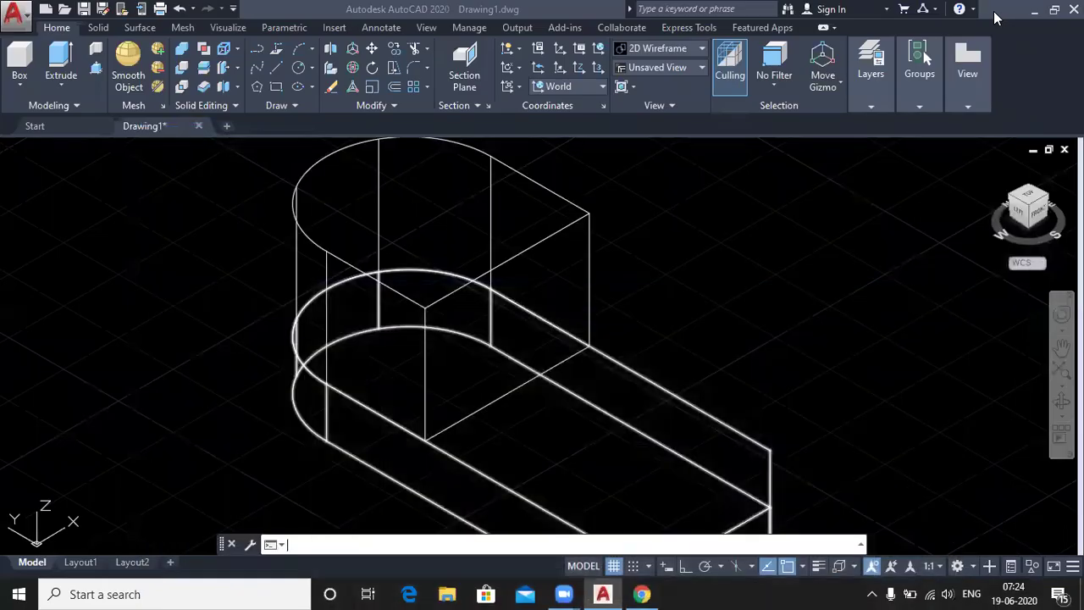
pyautogui.click(262, 67)
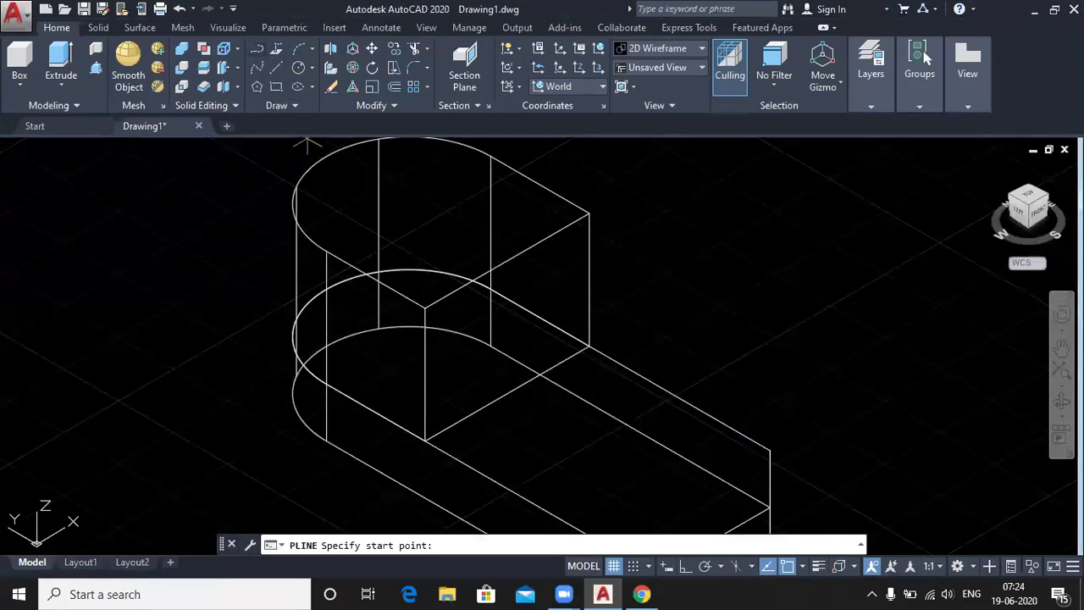
pyautogui.click(507, 261)
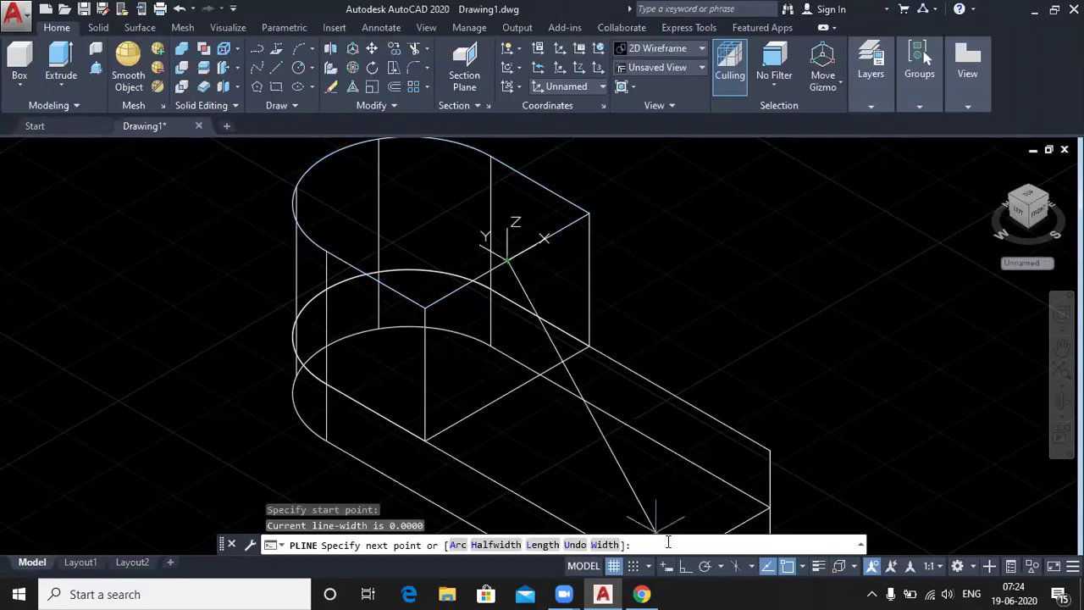
pyautogui.click(686, 566)
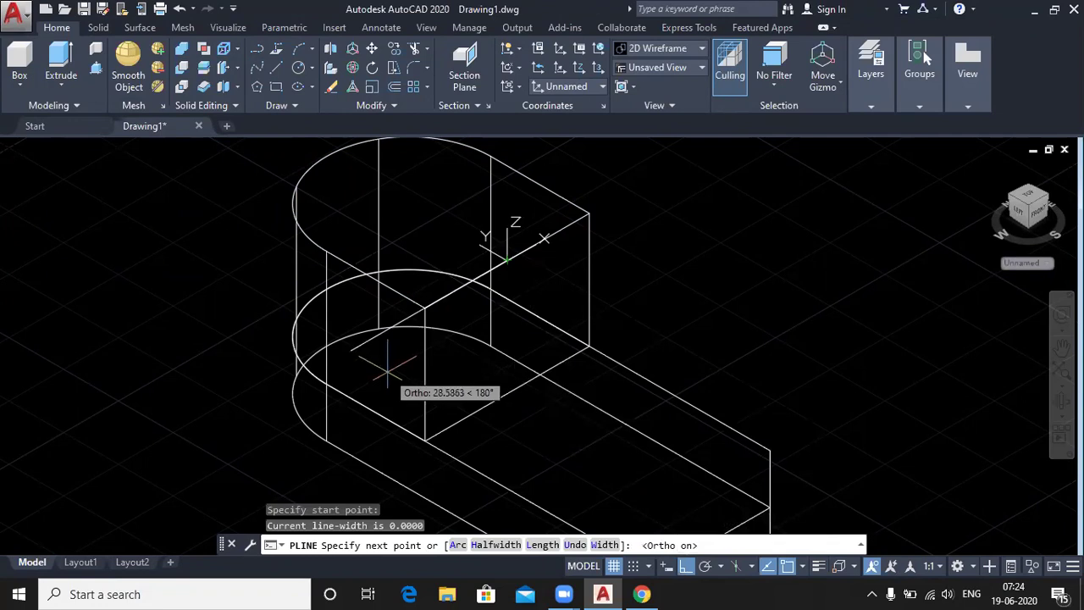
pyautogui.write('3.5')
pyautogui.press('Return')
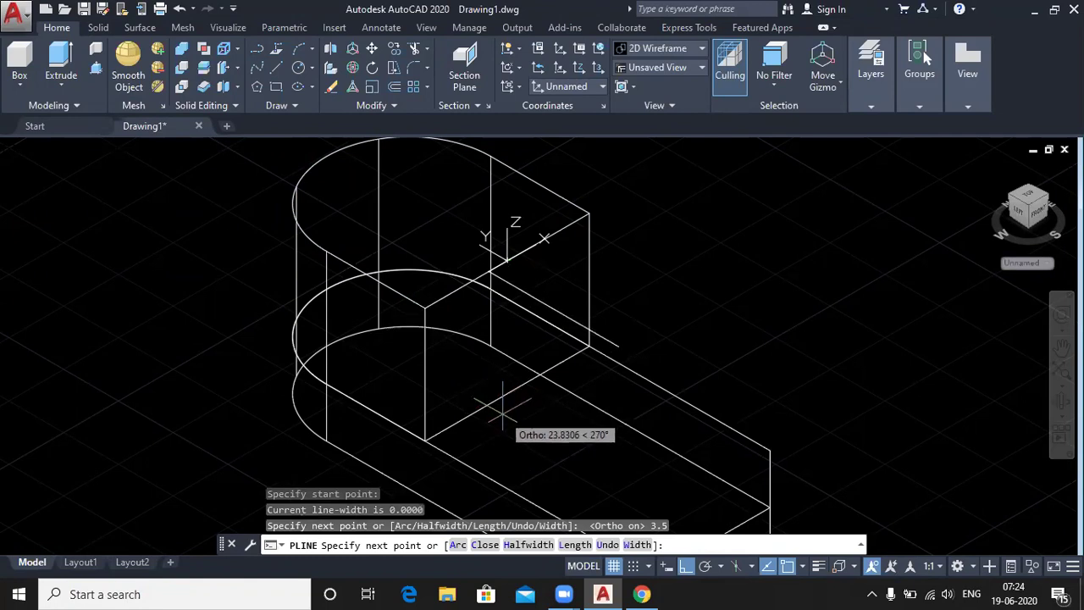
# Step: Draw the triangular rib outline as a 3D polyline from the 3.5 mm segment's end down to the base, out to its end edge and back
pyautogui.click(277, 48)
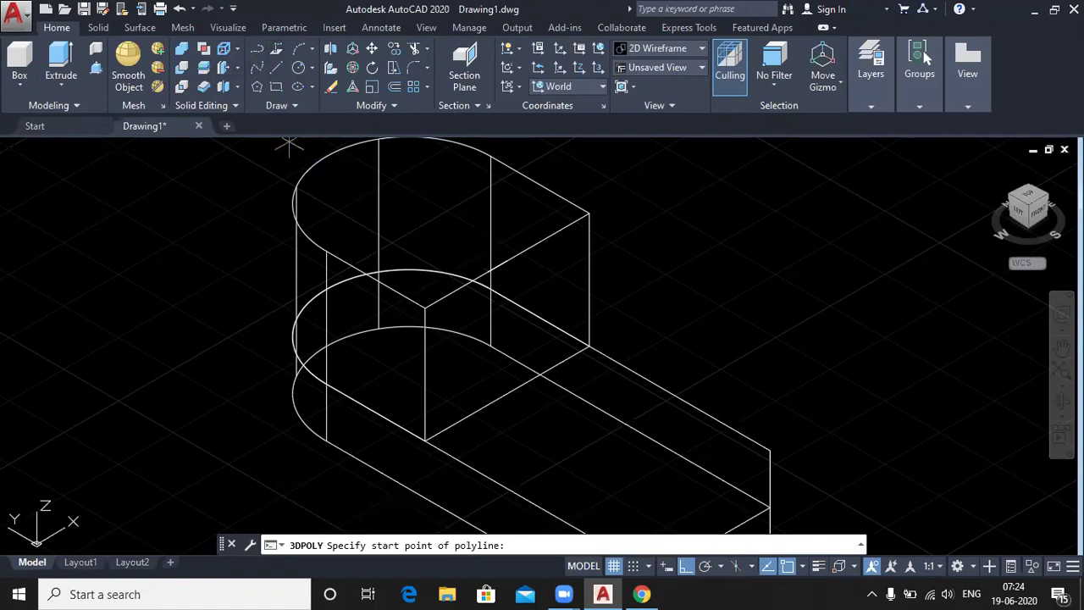
pyautogui.click(488, 270)
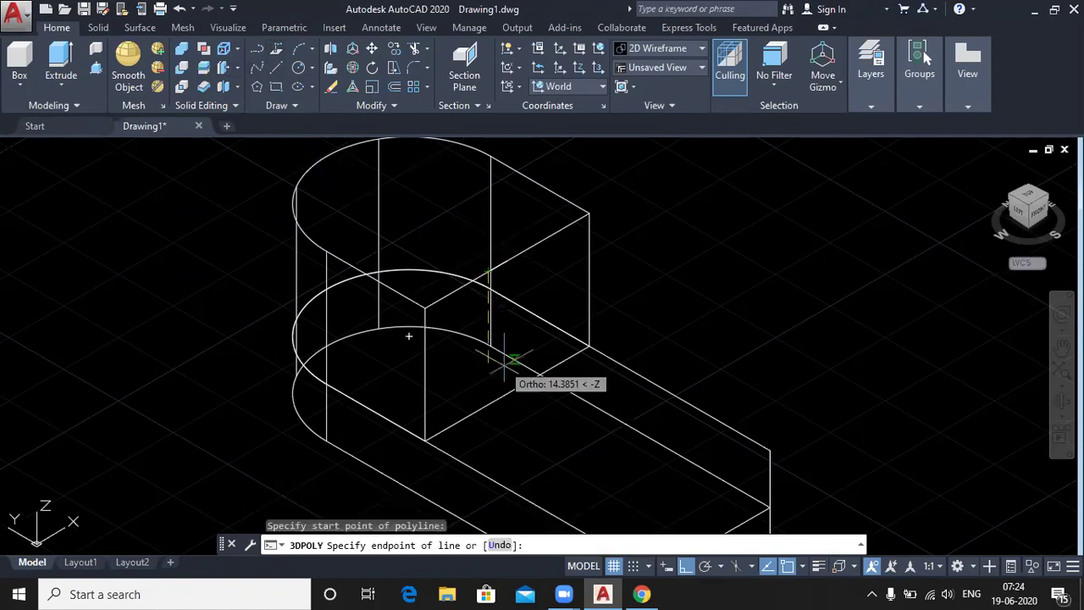
pyautogui.click(487, 406)
pyautogui.moveTo(566, 451); pyautogui.dragTo(528, 380, button='middle')
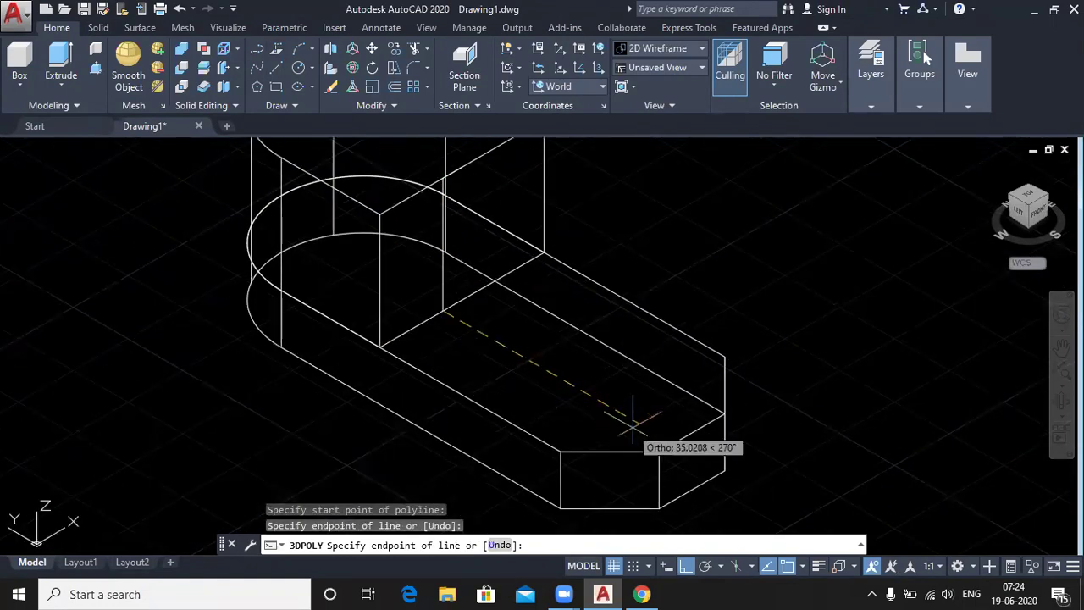
pyautogui.click(672, 444)
pyautogui.scroll(4, 449, 233)
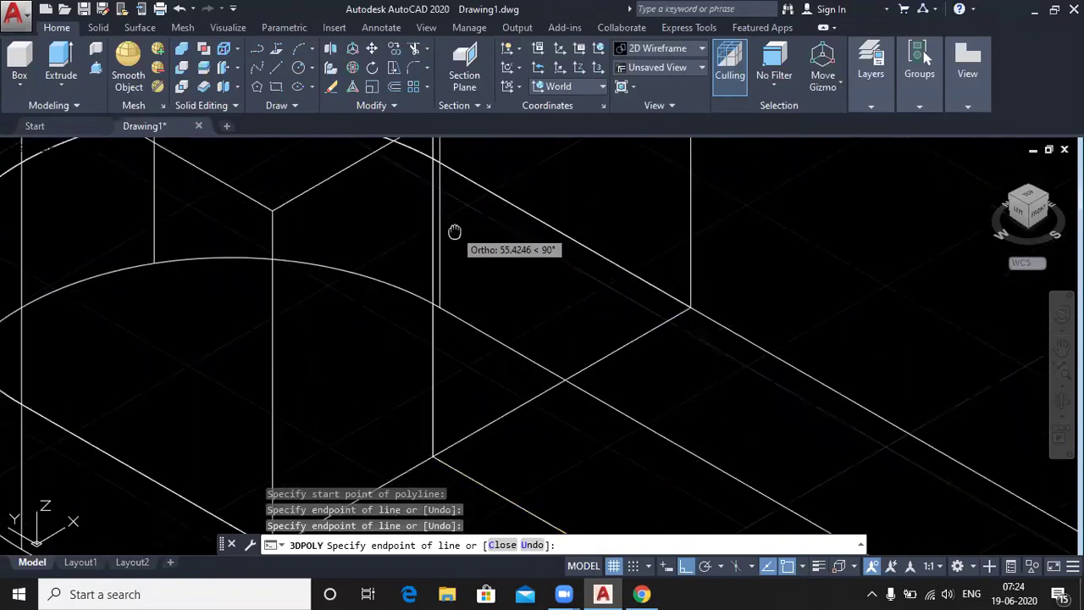
pyautogui.moveTo(454, 231); pyautogui.dragTo(482, 423, button='middle')
pyautogui.click(462, 312)
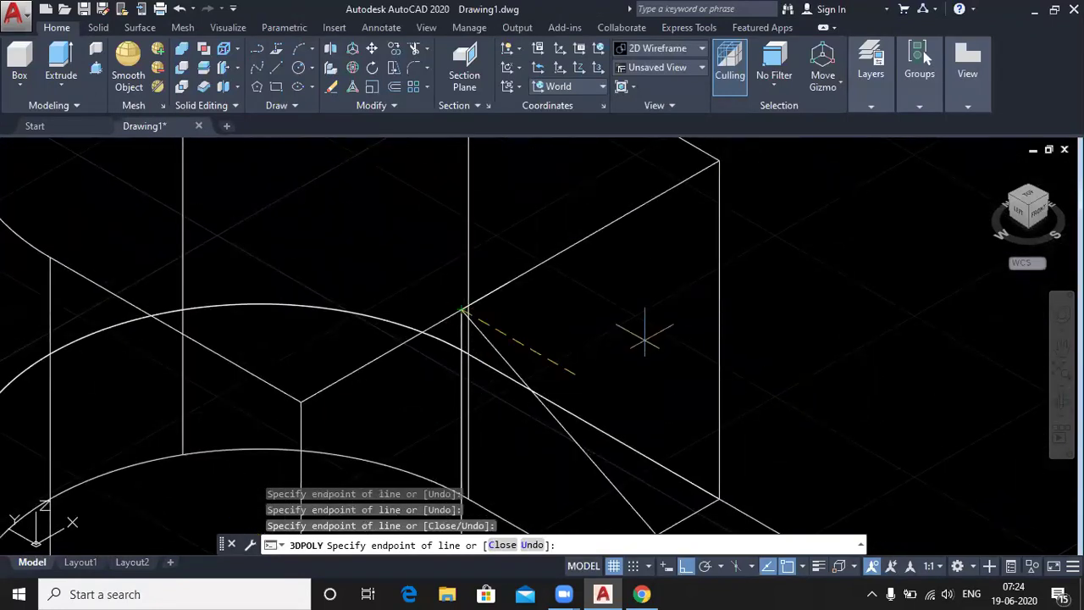
pyautogui.scroll(-4, 644, 337)
pyautogui.press('Return')
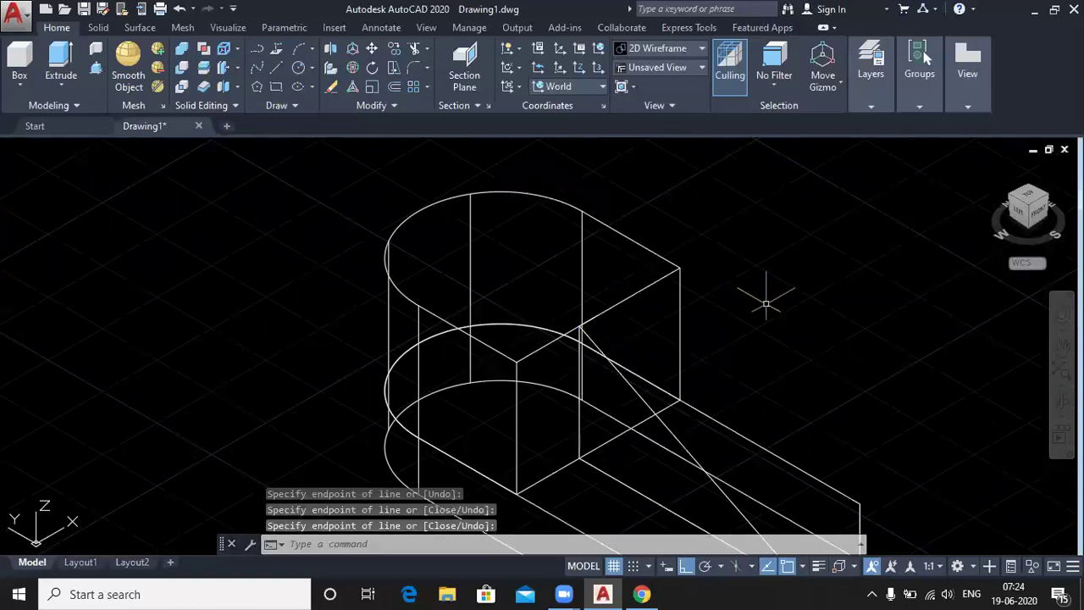
# Step: Extrude the triangular rib outline 7 mm across the middle of the base
pyautogui.moveTo(745, 340)
pyautogui.mouseDown(button='middle')
pyautogui.moveTo(684, 300)
pyautogui.moveTo(655, 260)
pyautogui.mouseUp(button='middle')
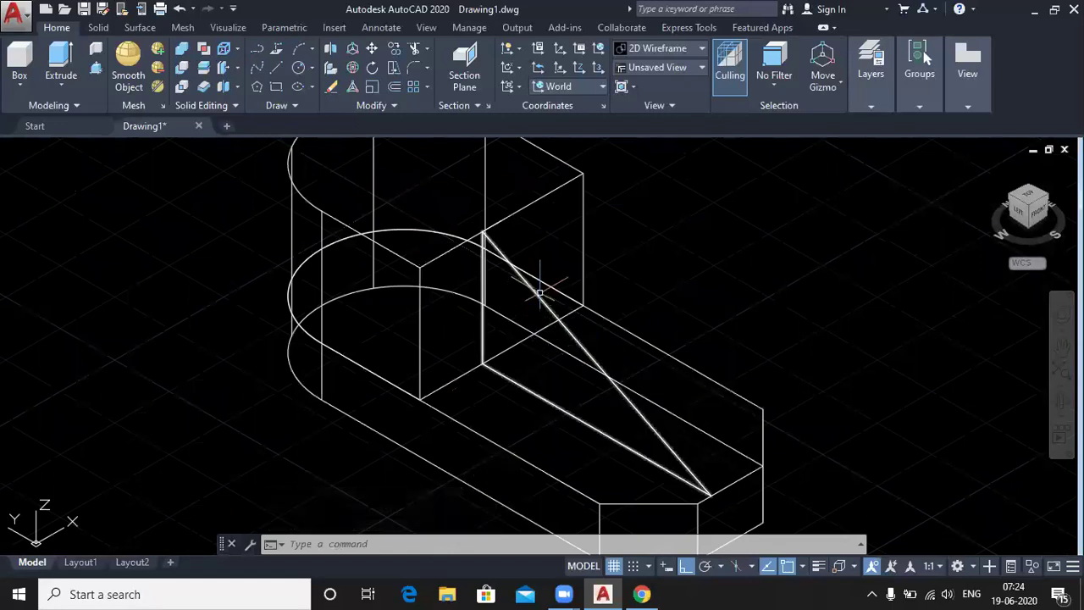
pyautogui.click(61, 59)
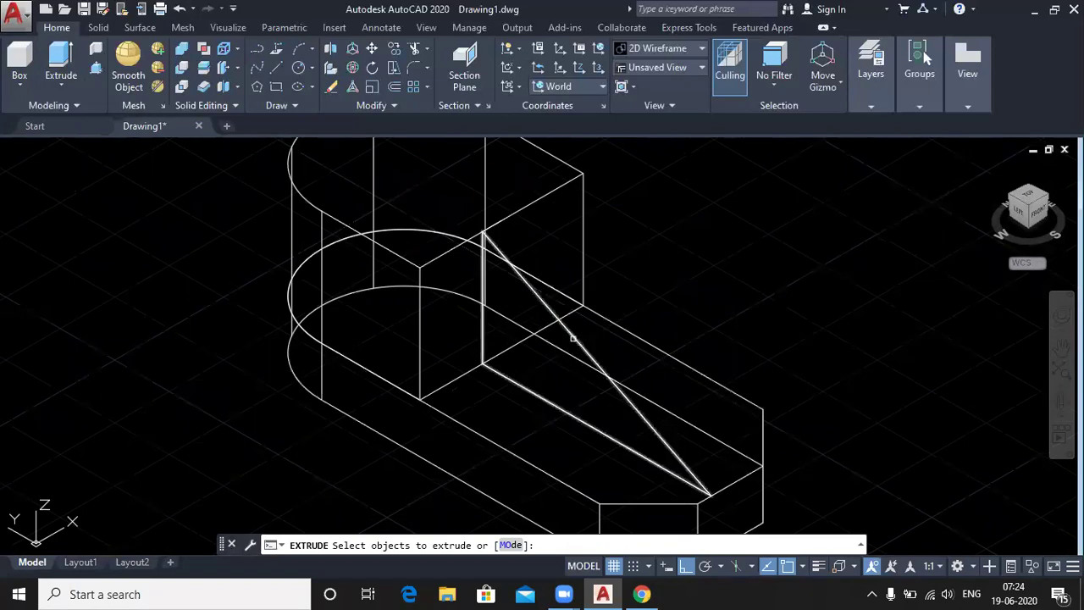
pyautogui.click(574, 338)
pyautogui.press('Return')
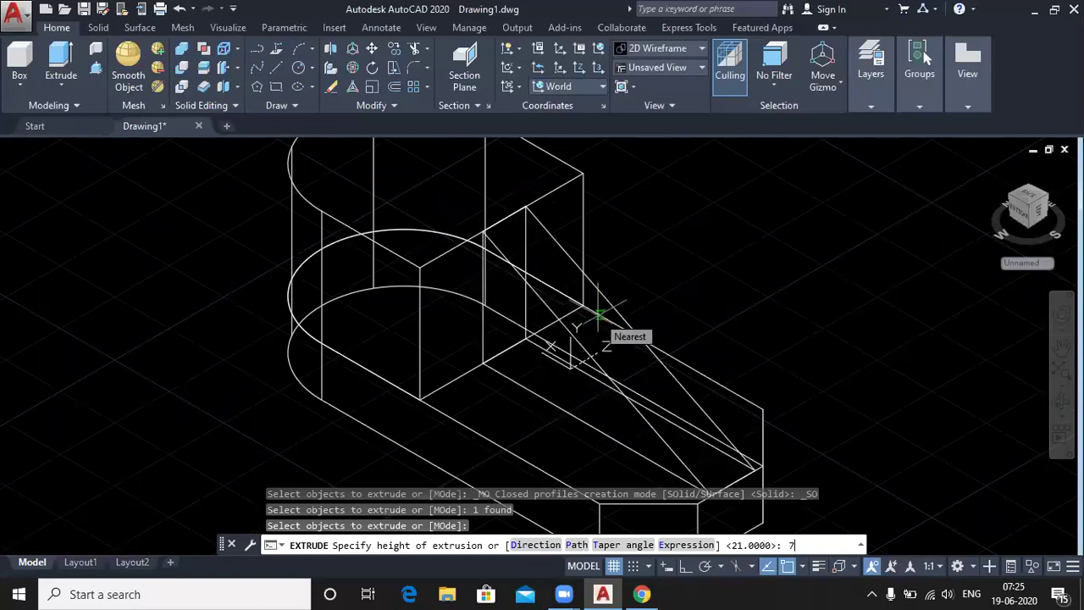
pyautogui.press('Return')
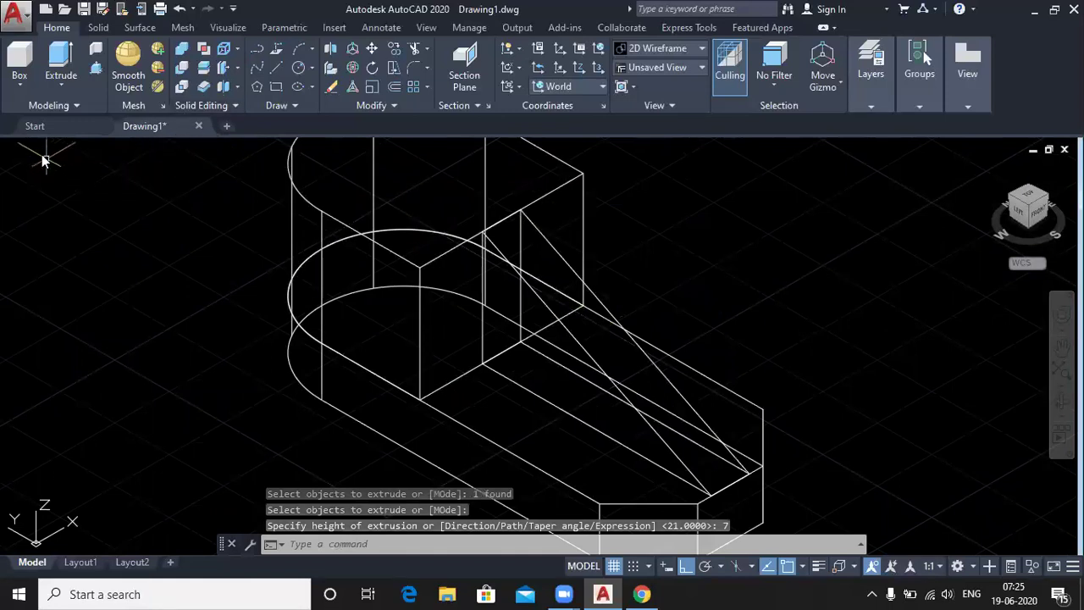
# Step: Set the visual style to Conceptual and examine the rib between the upright section and the base
pyautogui.click(97, 149)
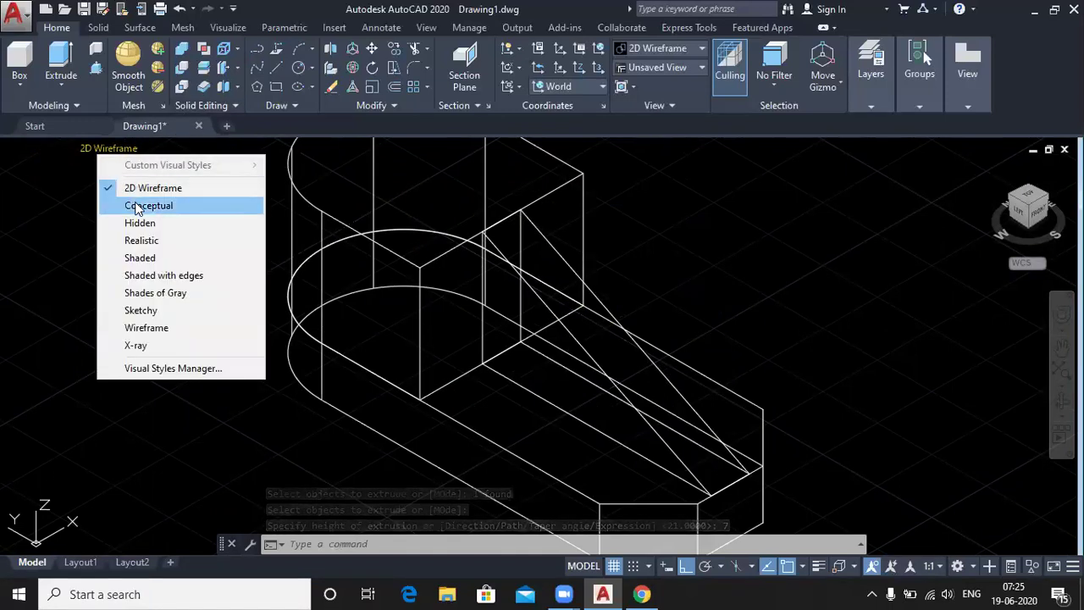
pyautogui.click(135, 205)
pyautogui.scroll(-2, 136, 205)
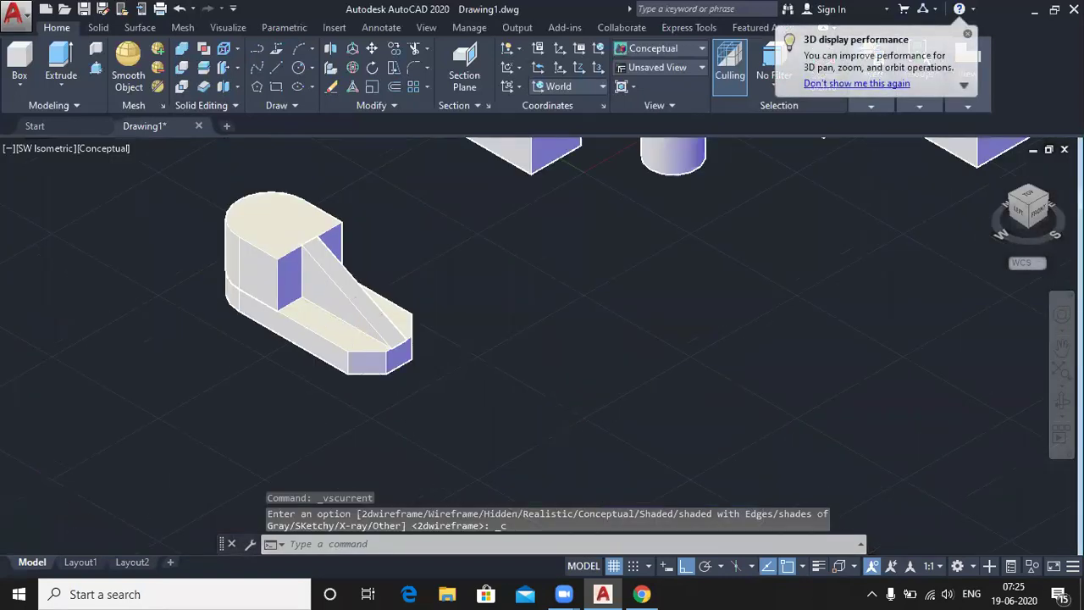
pyautogui.scroll(2, 303, 304)
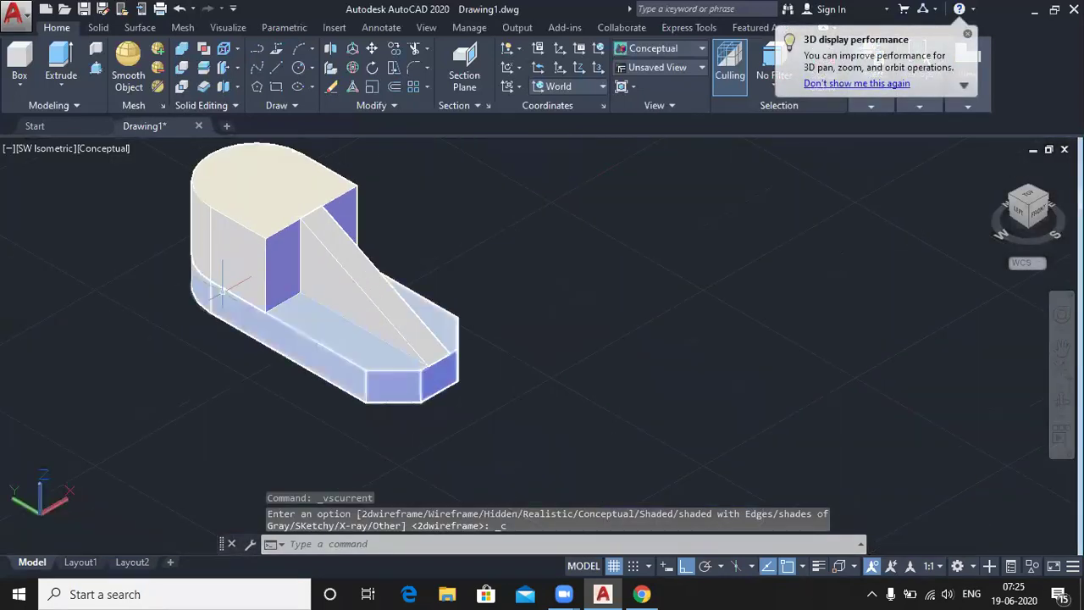
pyautogui.scroll(2, 366, 251)
pyautogui.scroll(1, 405, 215)
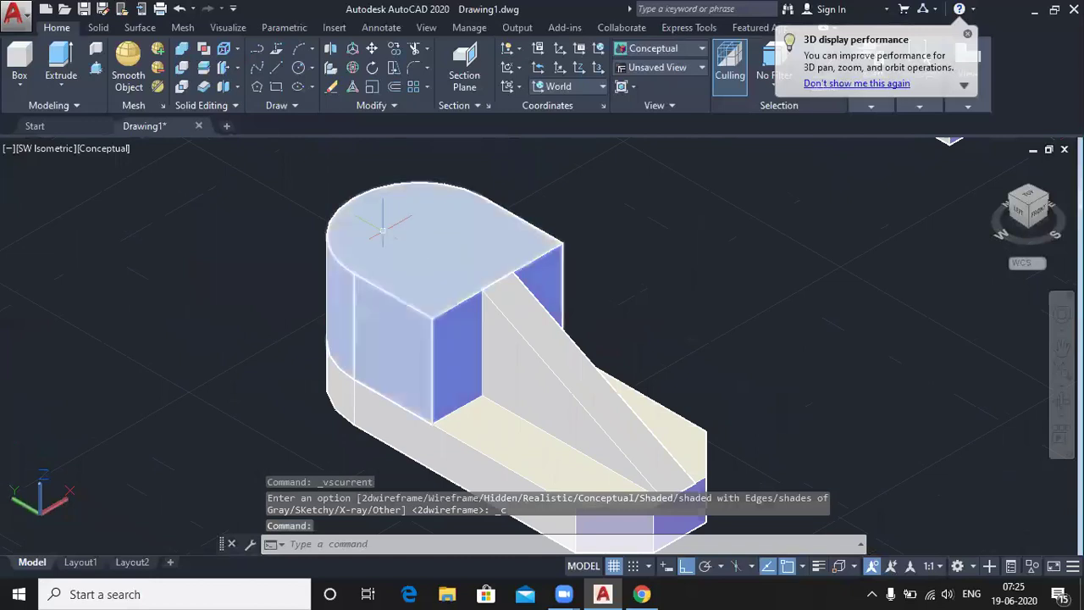
pyautogui.click(300, 69)
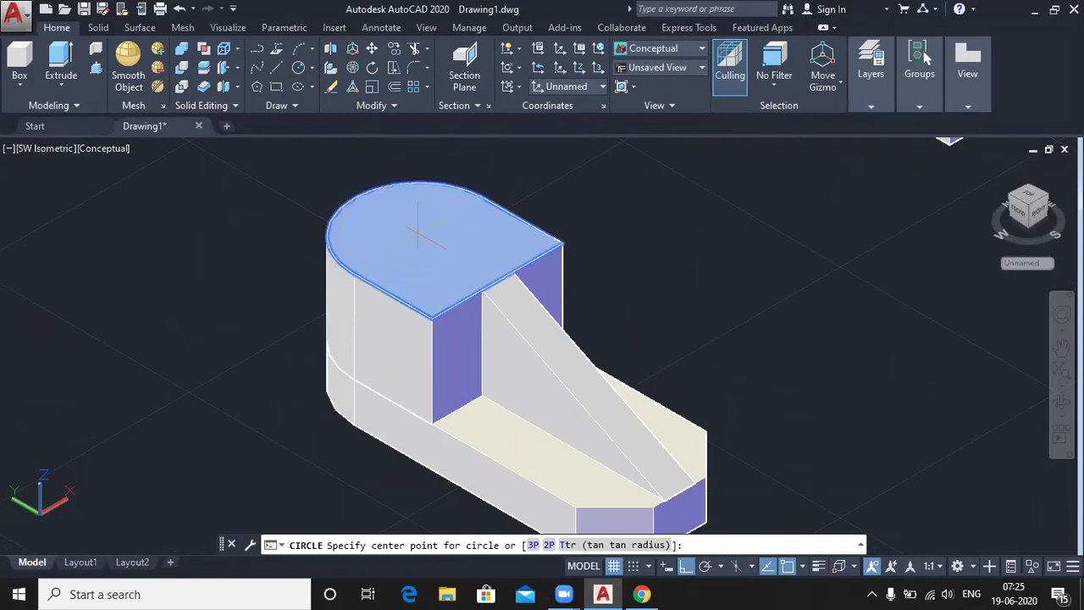
pyautogui.scroll(2, 417, 229)
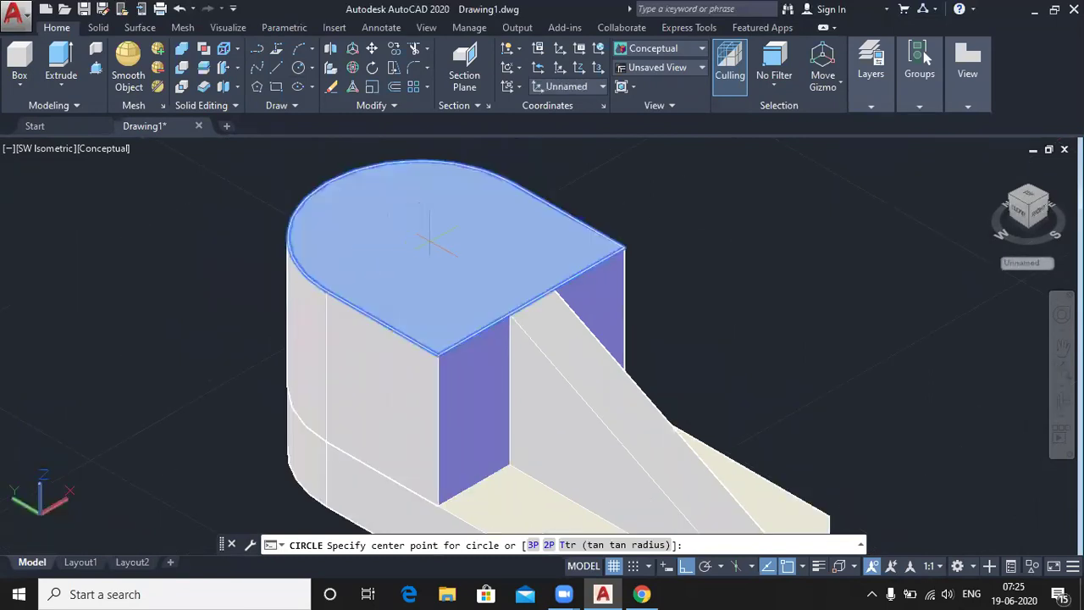
pyautogui.click(105, 150)
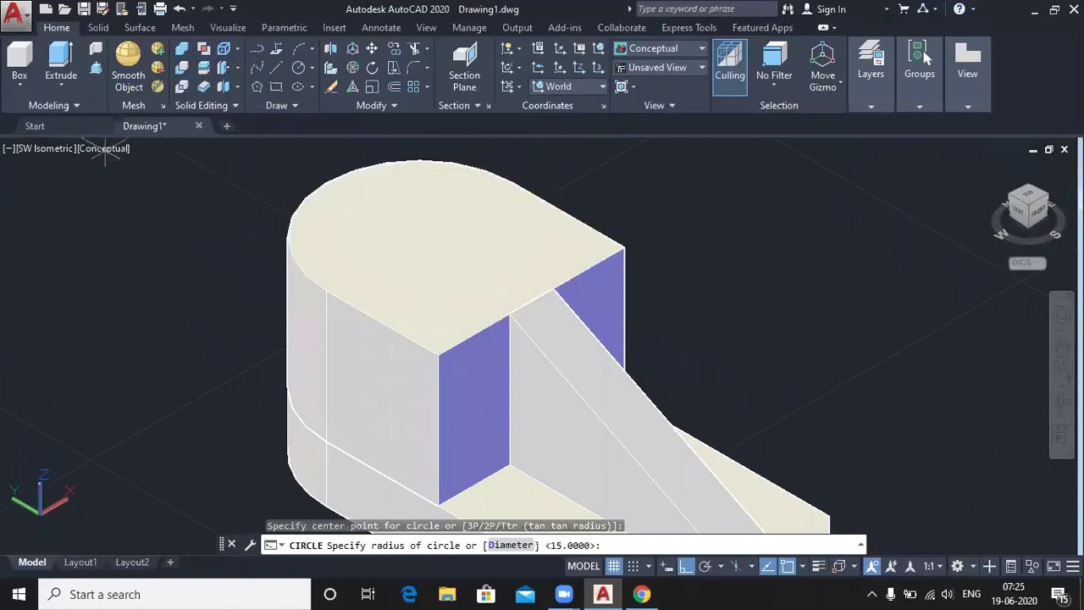
pyautogui.press('Escape')
pyautogui.press('Escape')
# Step: Set the visual style to 2D Wireframe and draw a circle of radius 7.5 mm at the arc center of the upright section's top face
pyautogui.click(105, 149)
pyautogui.click(140, 188)
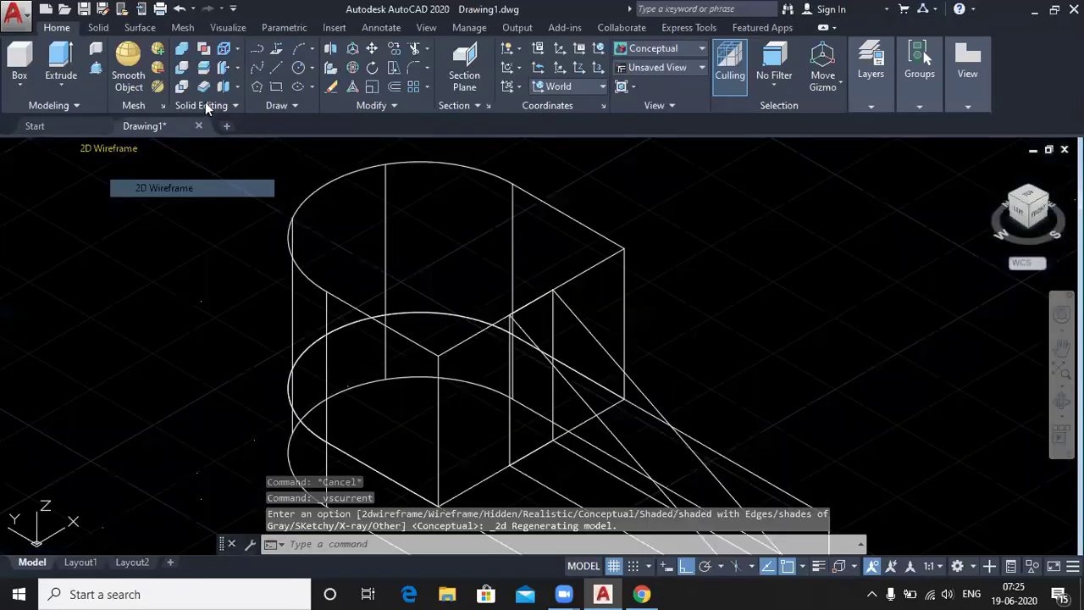
pyautogui.click(298, 68)
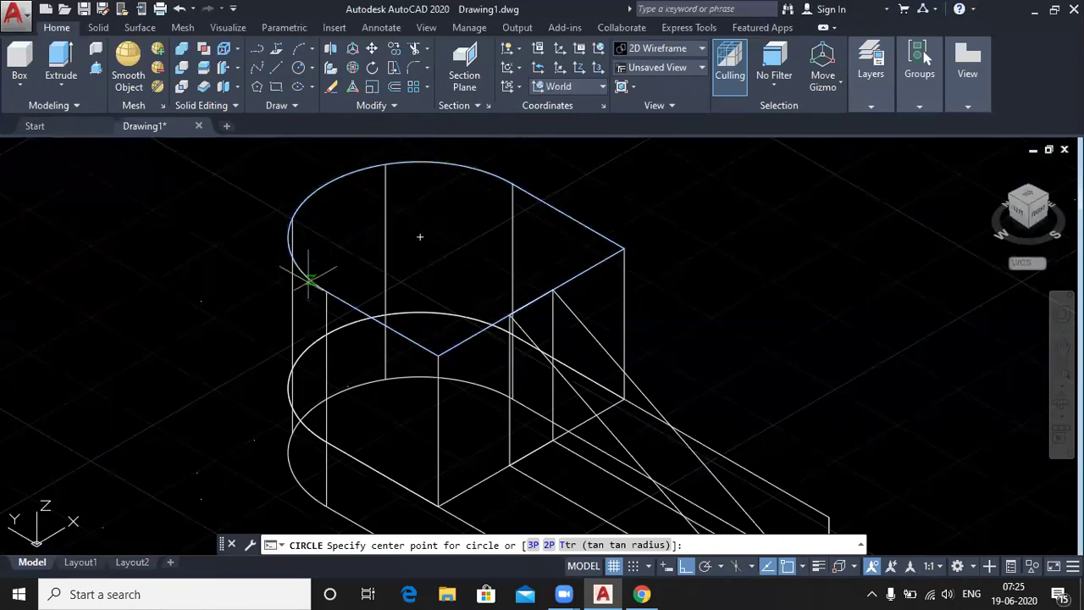
pyautogui.click(420, 237)
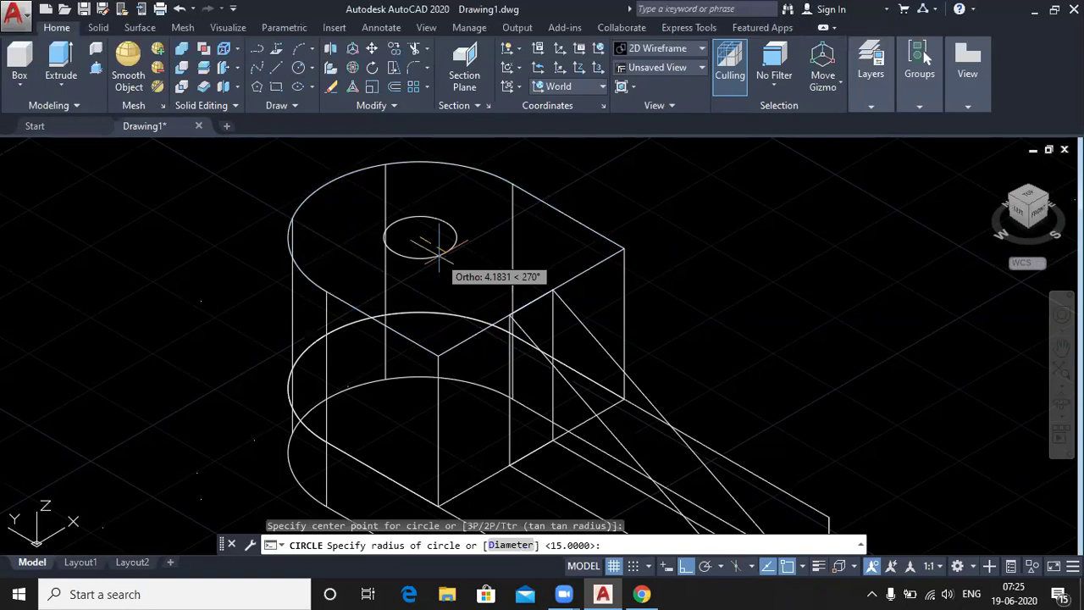
pyautogui.write('7.5')
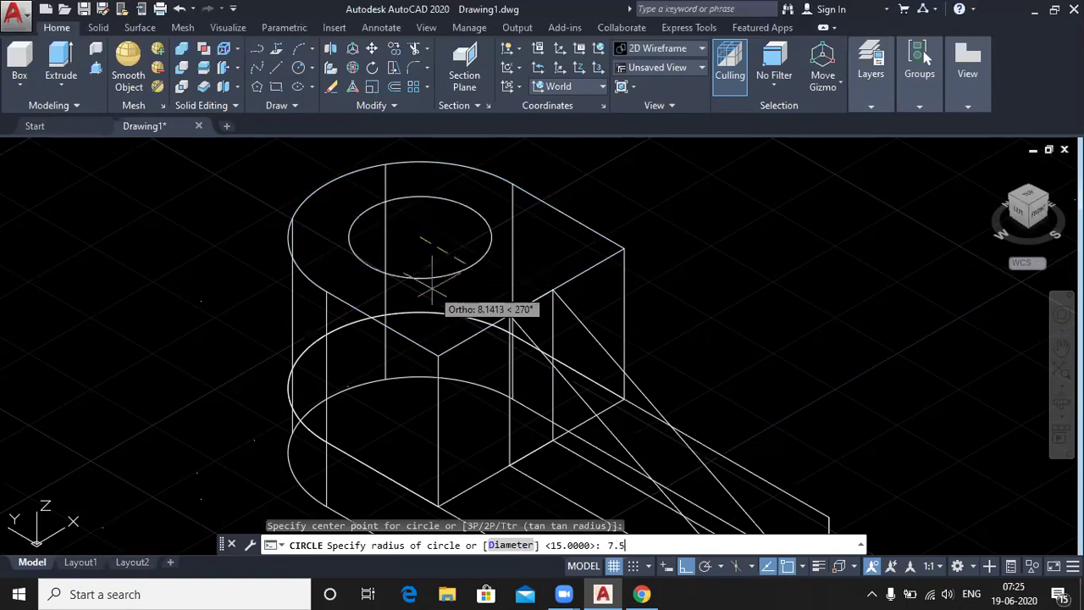
pyautogui.press('Return')
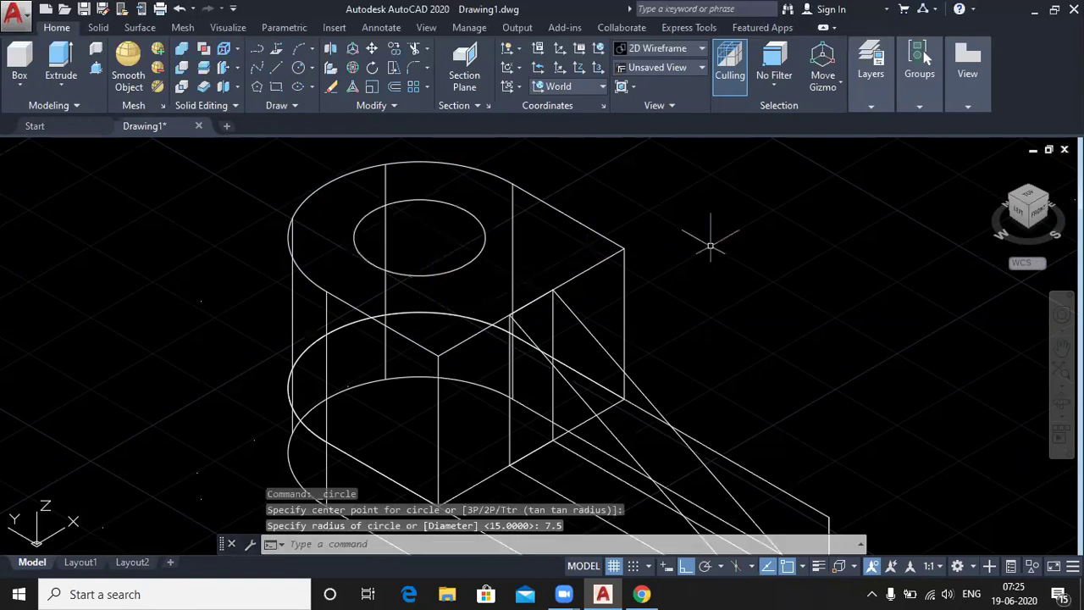
# Step: Set the visual style back to Conceptual
pyautogui.scroll(-2, 718, 263)
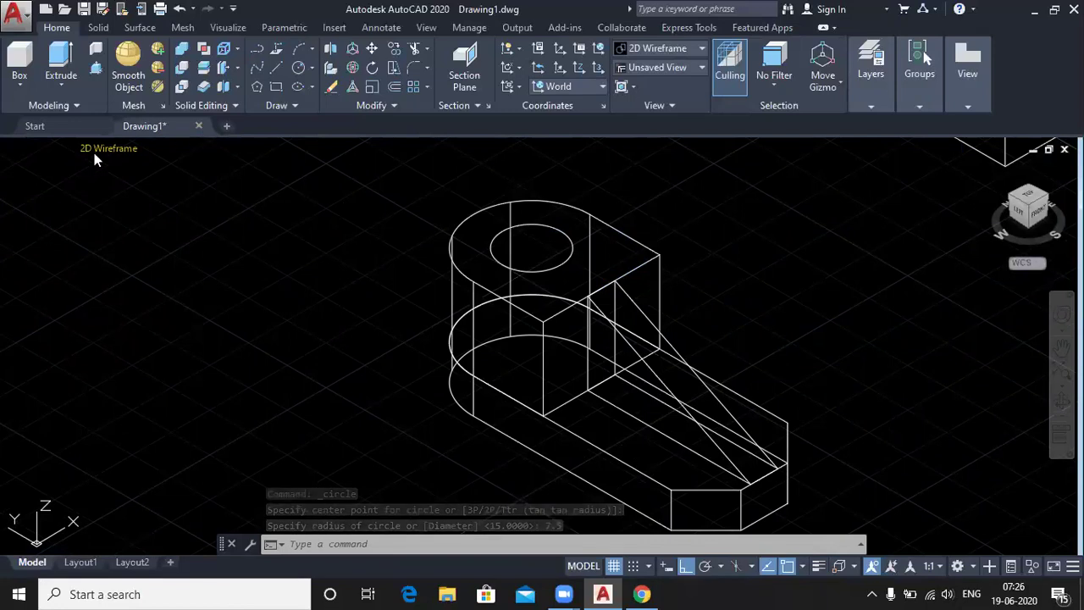
pyautogui.click(110, 149)
pyautogui.click(157, 204)
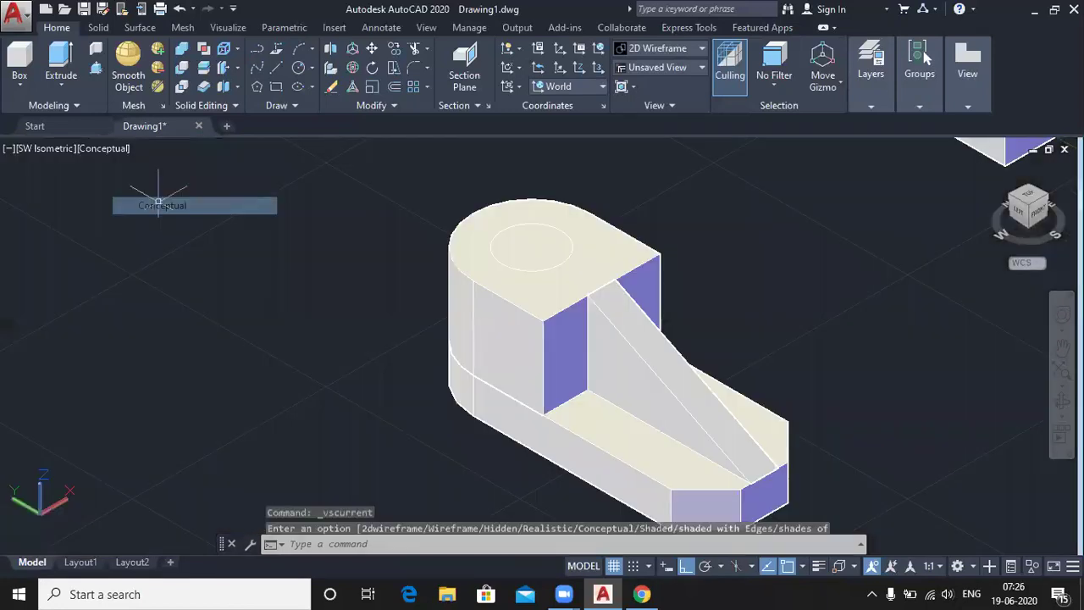
pyautogui.moveTo(713, 242); pyautogui.dragTo(556, 244, button='middle')
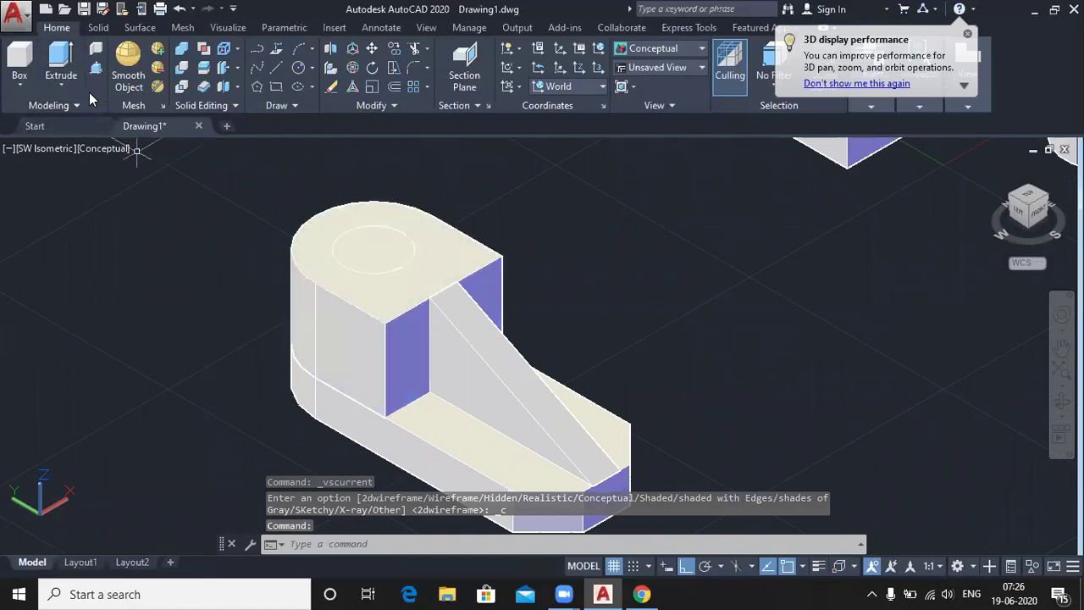
pyautogui.click(61, 61)
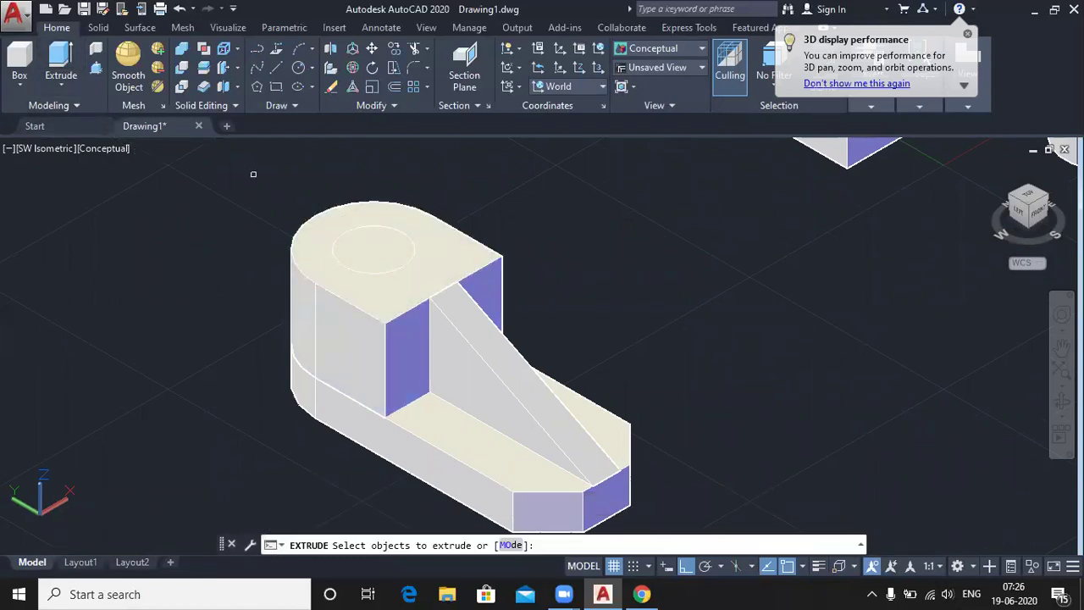
pyautogui.click(388, 270)
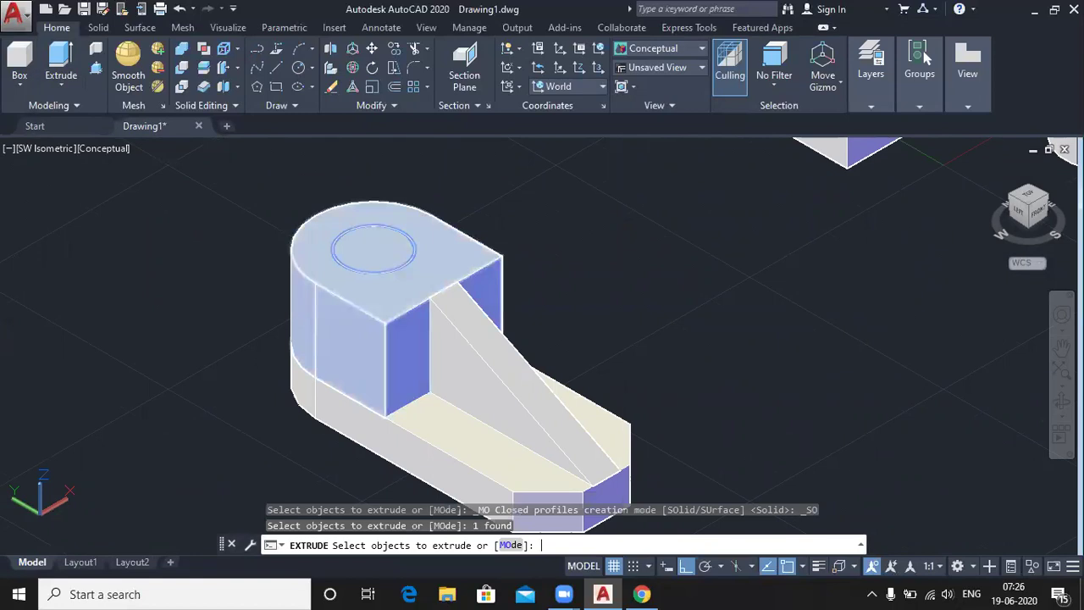
pyautogui.press('Return')
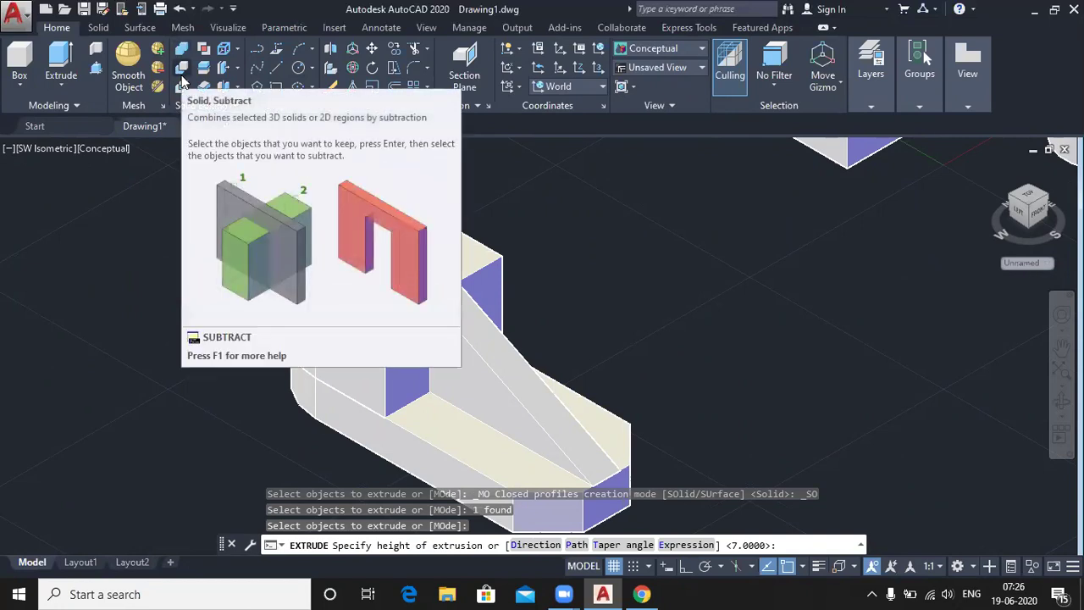
pyautogui.press('Escape')
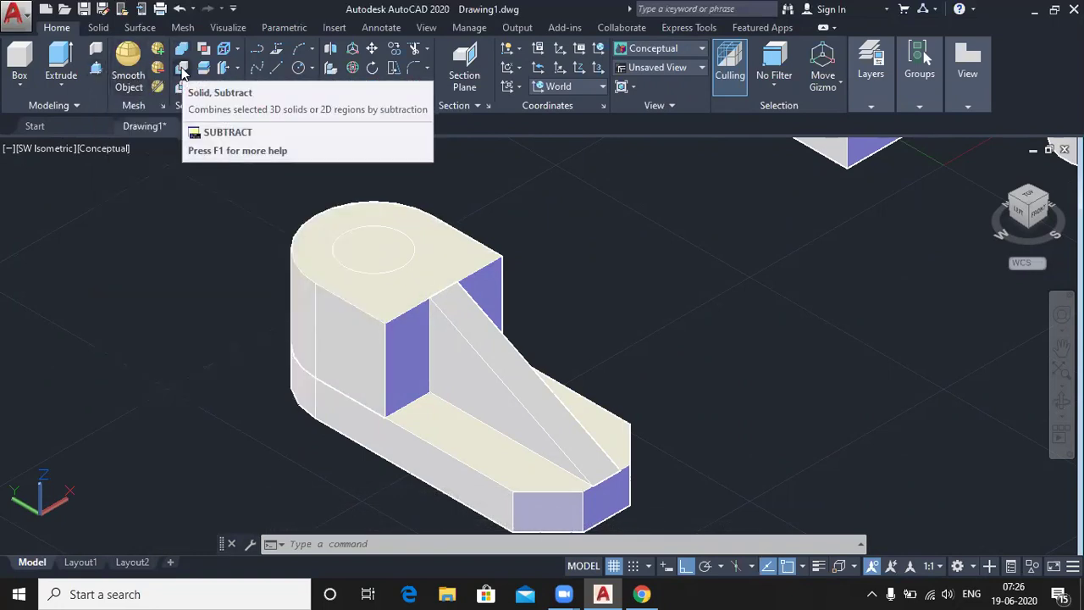
# Step: Presspull the circular area on the upright section's top face down through the whole block to cut the vertical hole
pyautogui.click(96, 74)
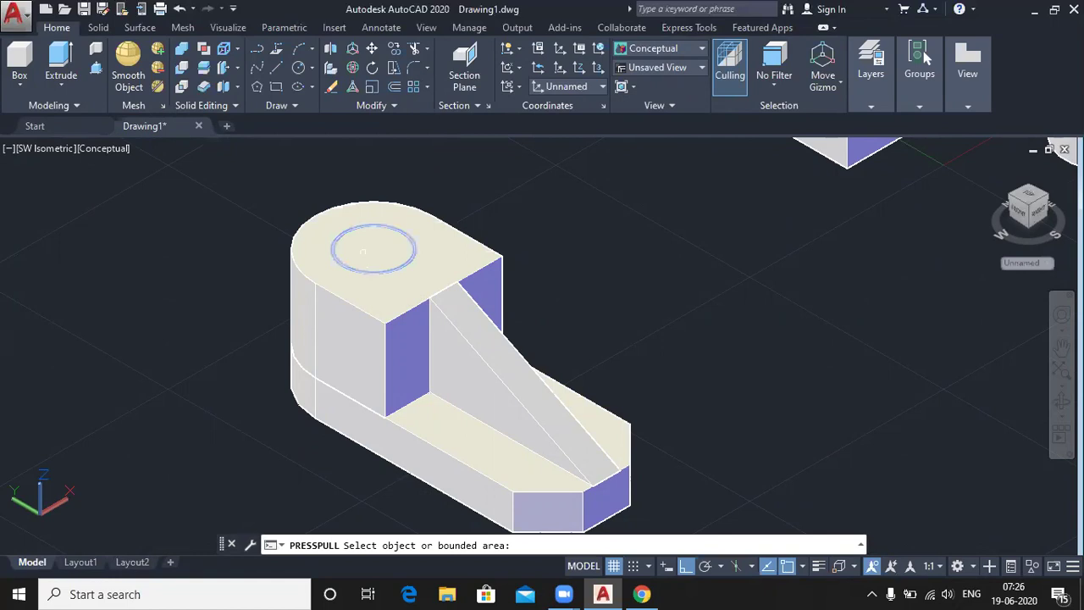
pyautogui.click(363, 251)
pyautogui.click(301, 474)
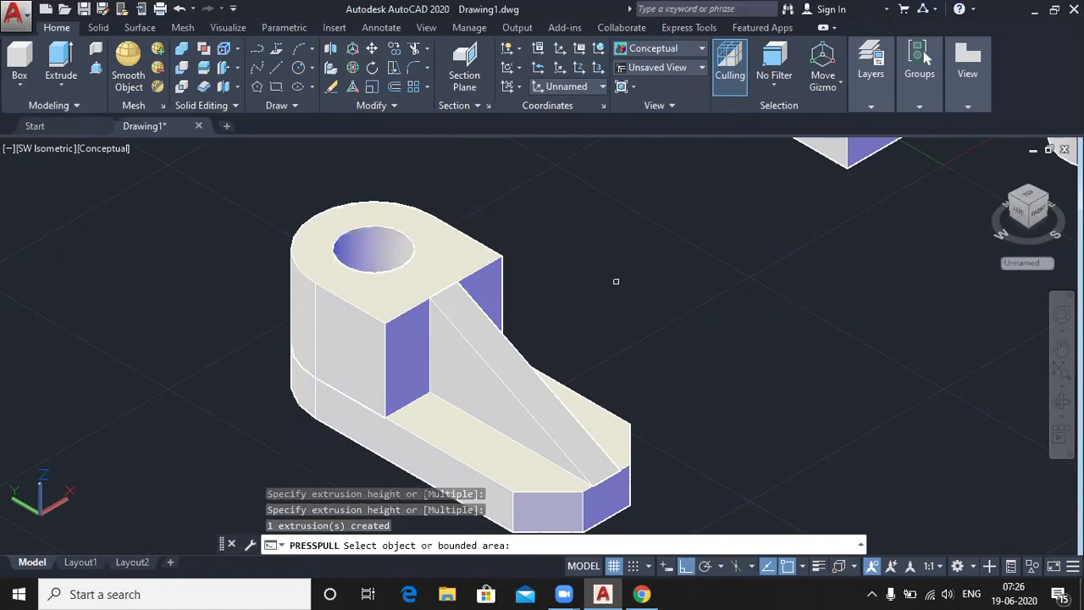
# Step: Draw a four-sided outline from perpendicular lines in the empty area beside the fixture block, its first side about 27 mm long along X
pyautogui.scroll(-2, 616, 281)
pyautogui.moveTo(617, 283); pyautogui.dragTo(534, 313, button='middle')
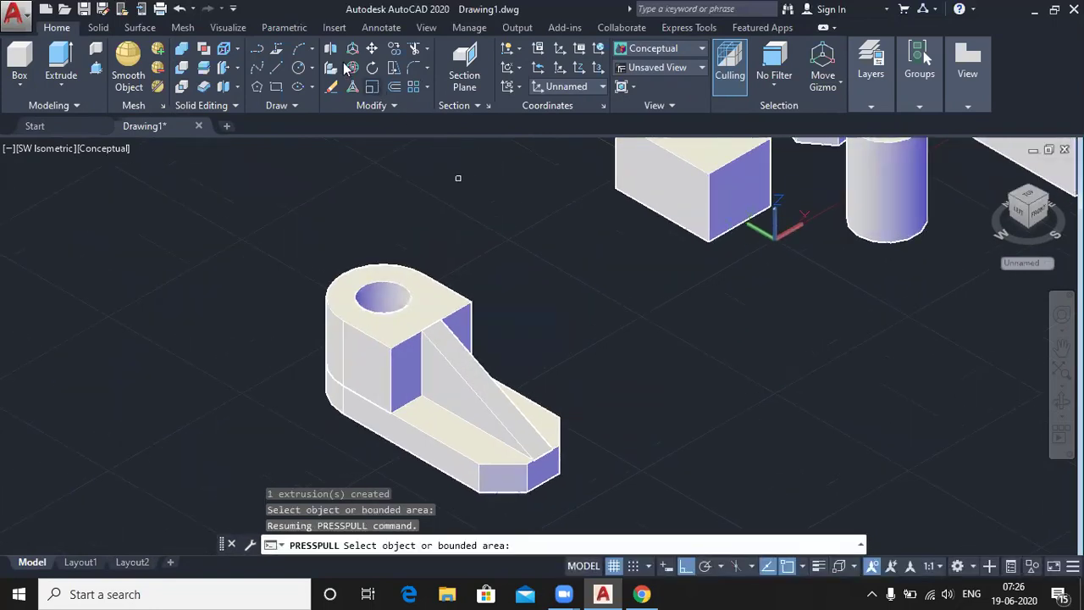
pyautogui.click(278, 66)
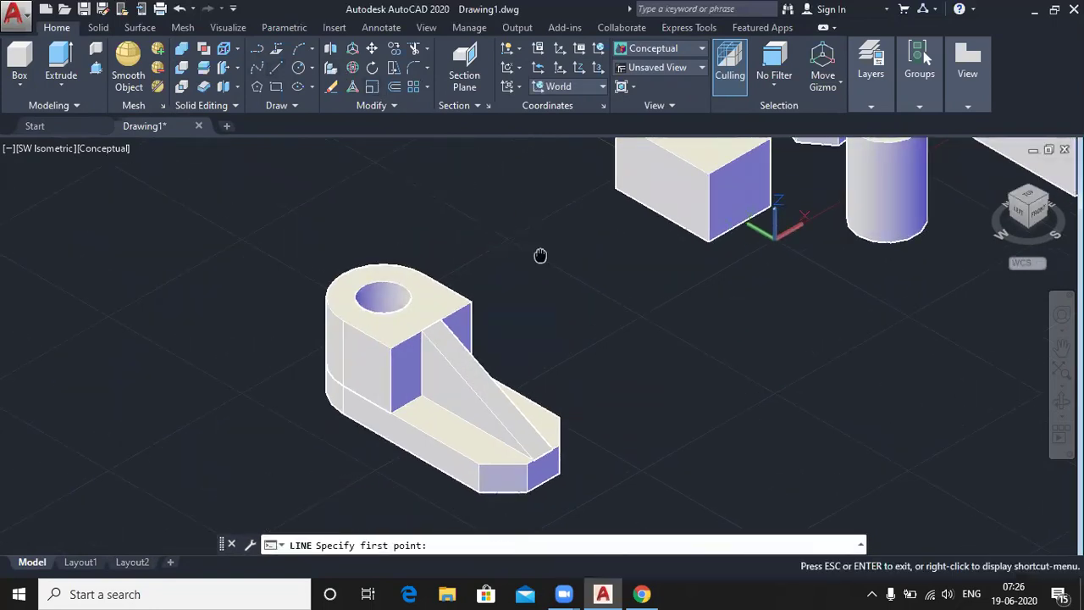
pyautogui.moveTo(540, 255); pyautogui.dragTo(363, 235, button='middle')
pyautogui.click(535, 366)
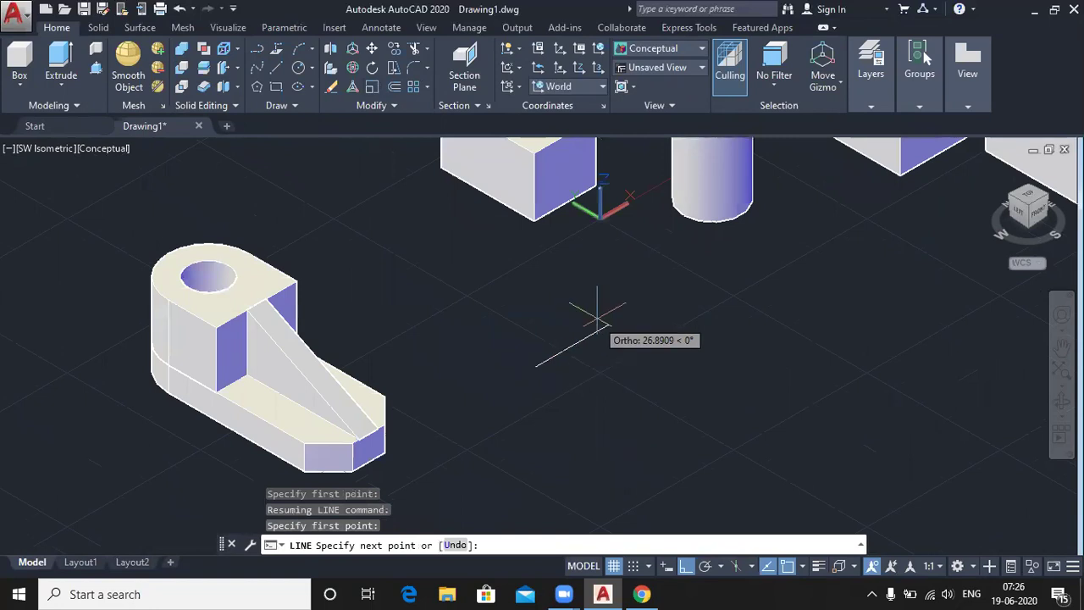
pyautogui.click(608, 325)
pyautogui.click(703, 380)
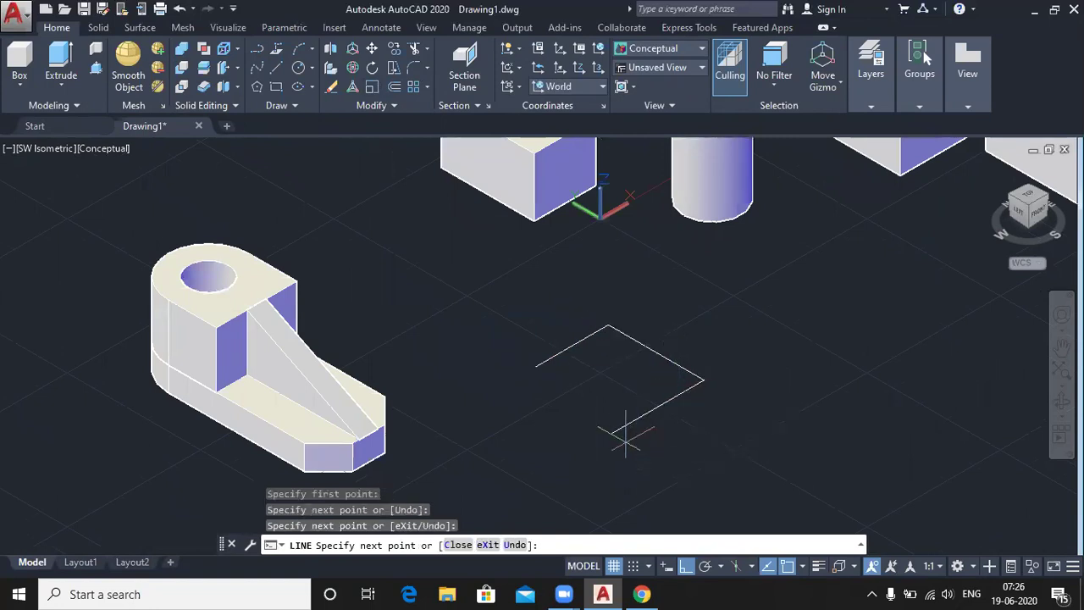
pyautogui.click(623, 435)
pyautogui.scroll(1, 515, 382)
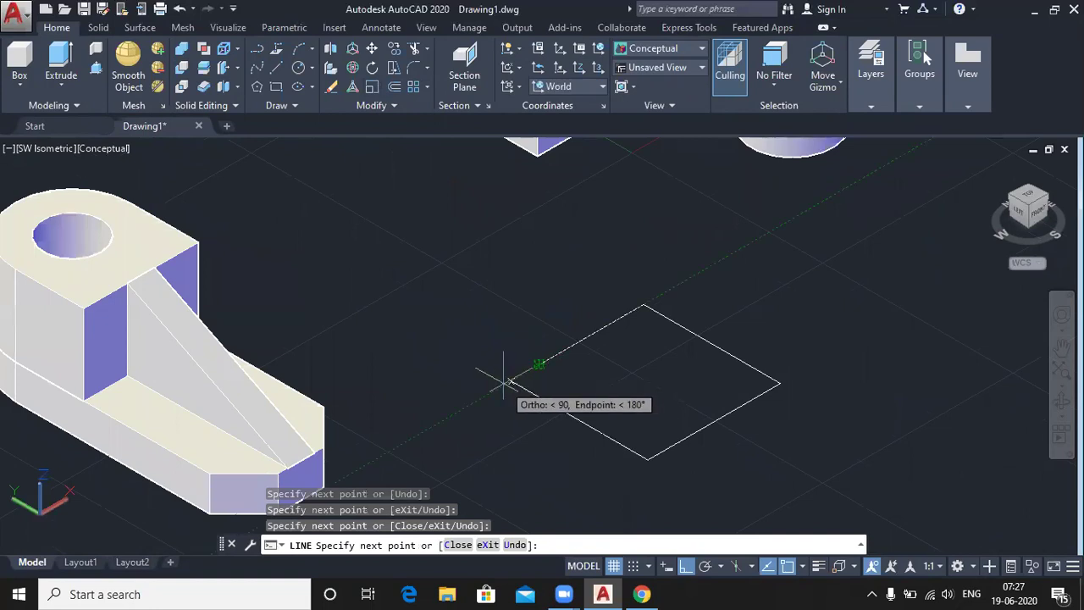
# Step: Close the four-sided line outline beside the bracket and Presspull the enclosed area upward into a solid block
pyautogui.click(512, 381)
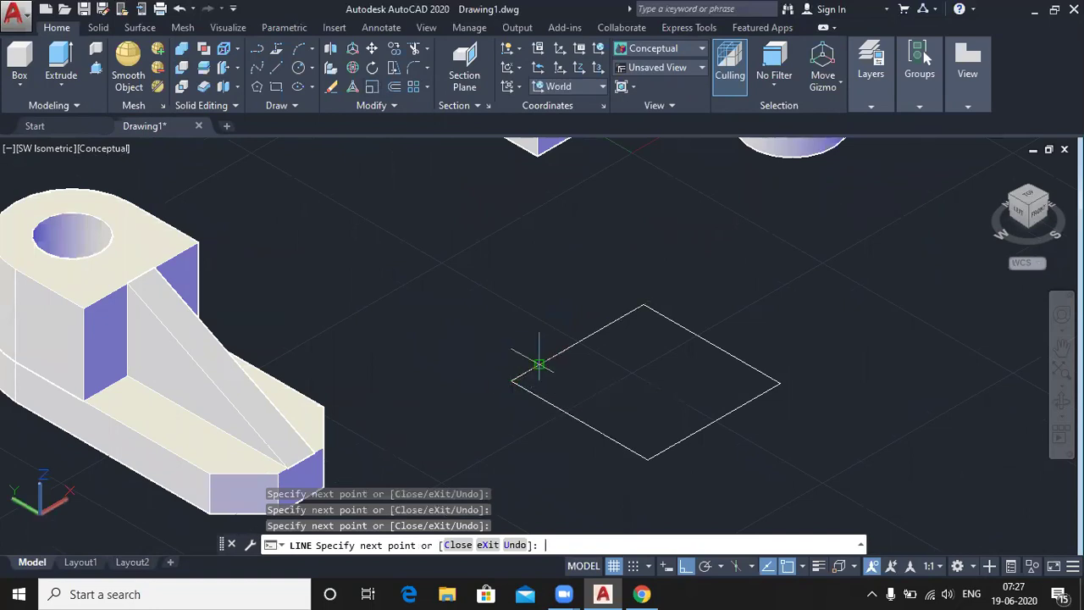
pyautogui.press('Return')
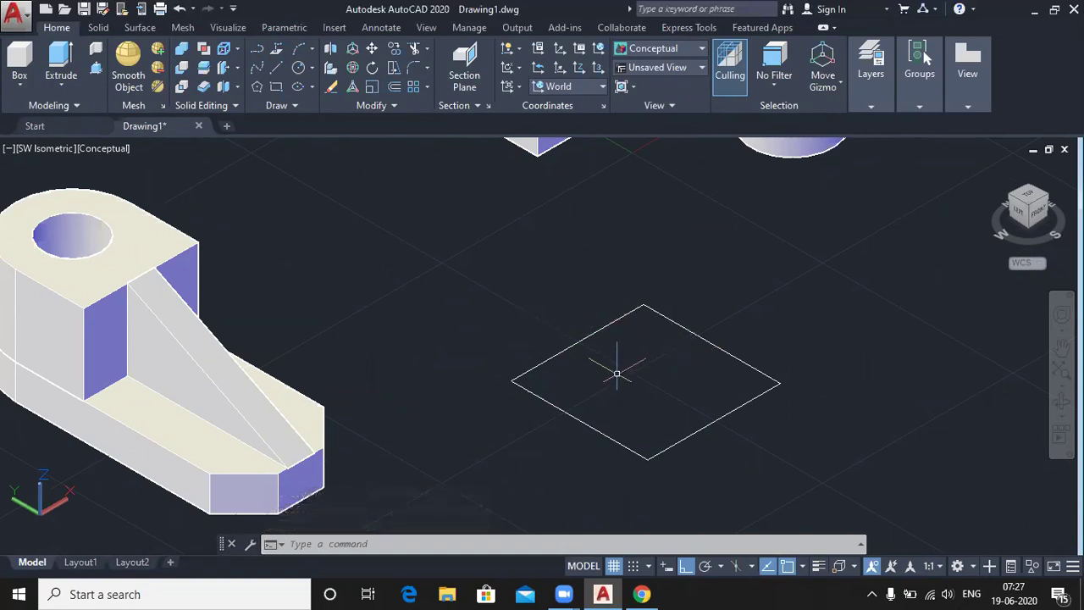
pyautogui.click(96, 70)
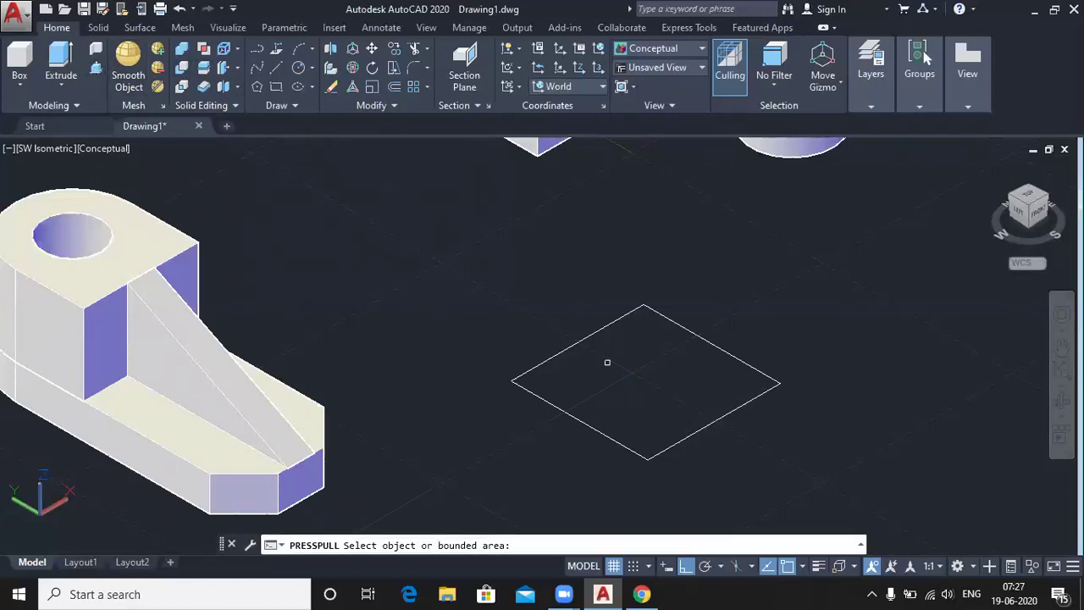
pyautogui.click(651, 387)
pyautogui.click(635, 271)
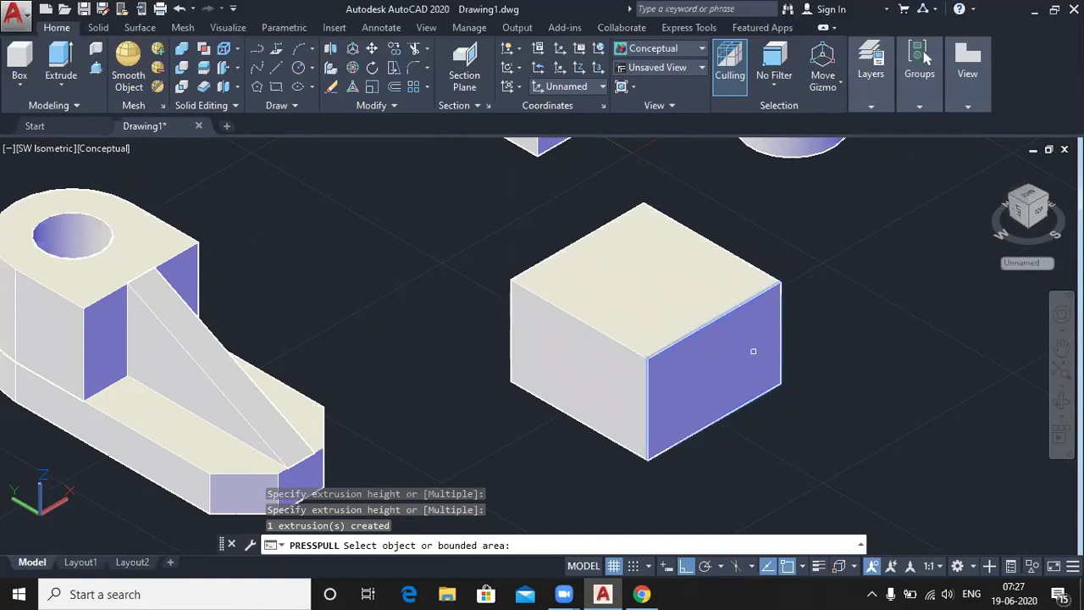
# Step: Draw a circle near the middle of the new block's top face
pyautogui.click(299, 70)
pyautogui.click(640, 276)
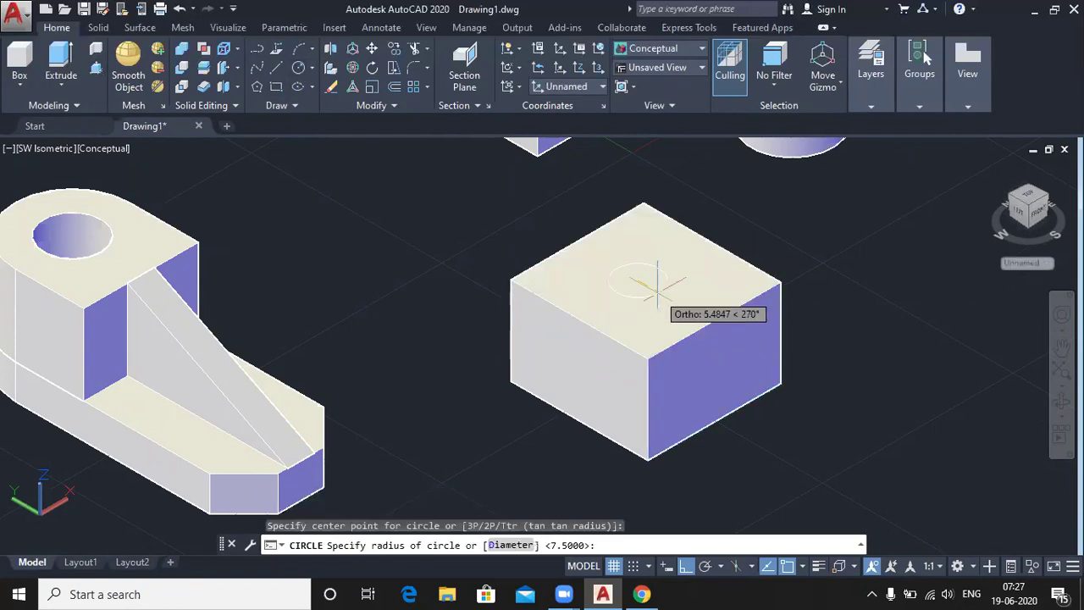
pyautogui.click(658, 294)
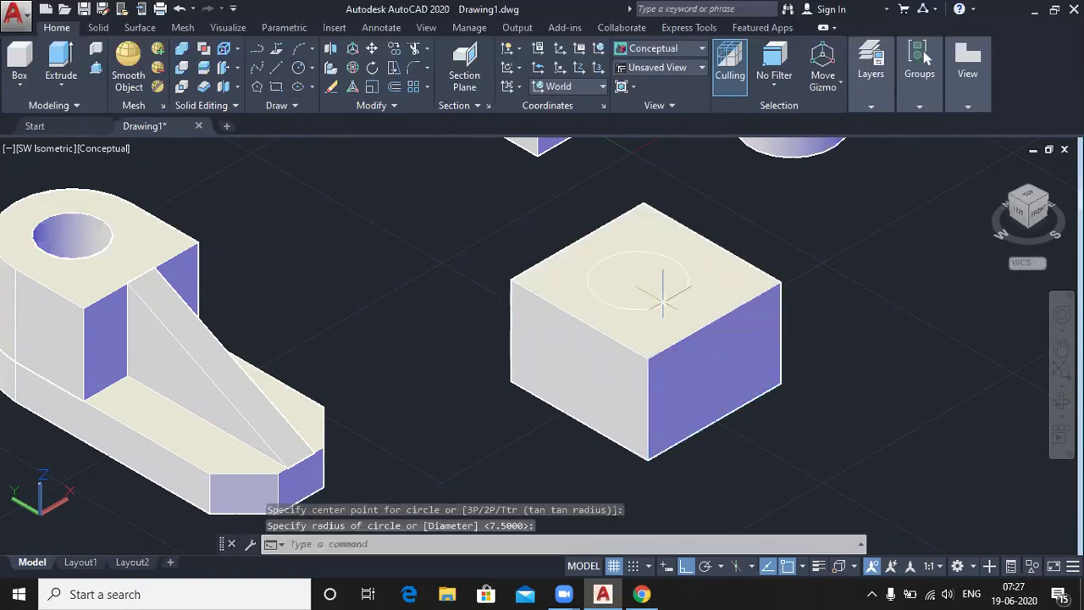
# Step: Presspull the circular area downward through the whole block to cut a through hole
pyautogui.click(96, 70)
pyautogui.click(645, 283)
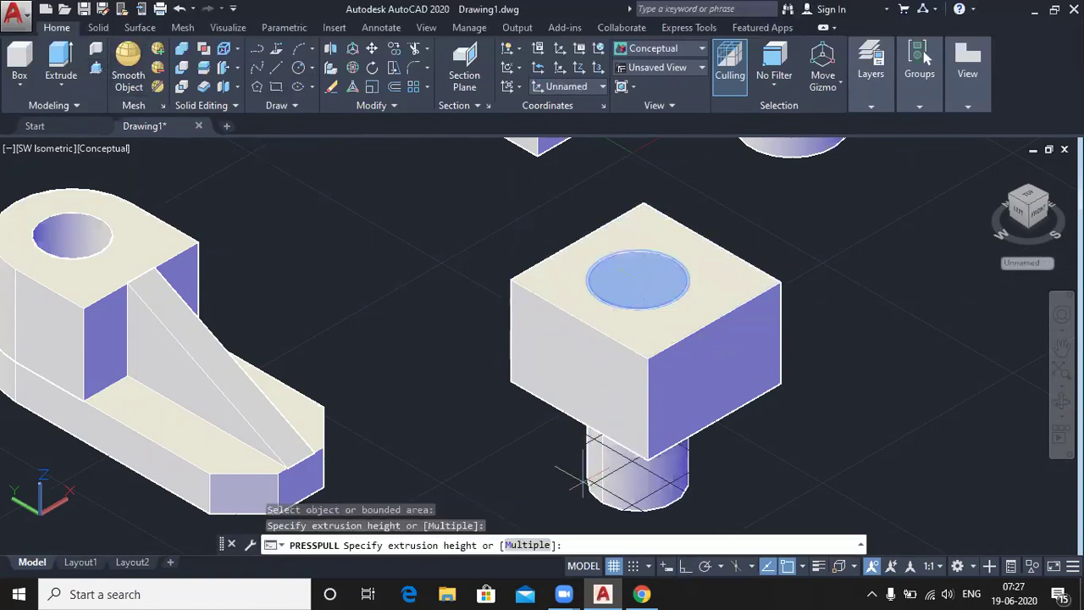
pyautogui.click(582, 481)
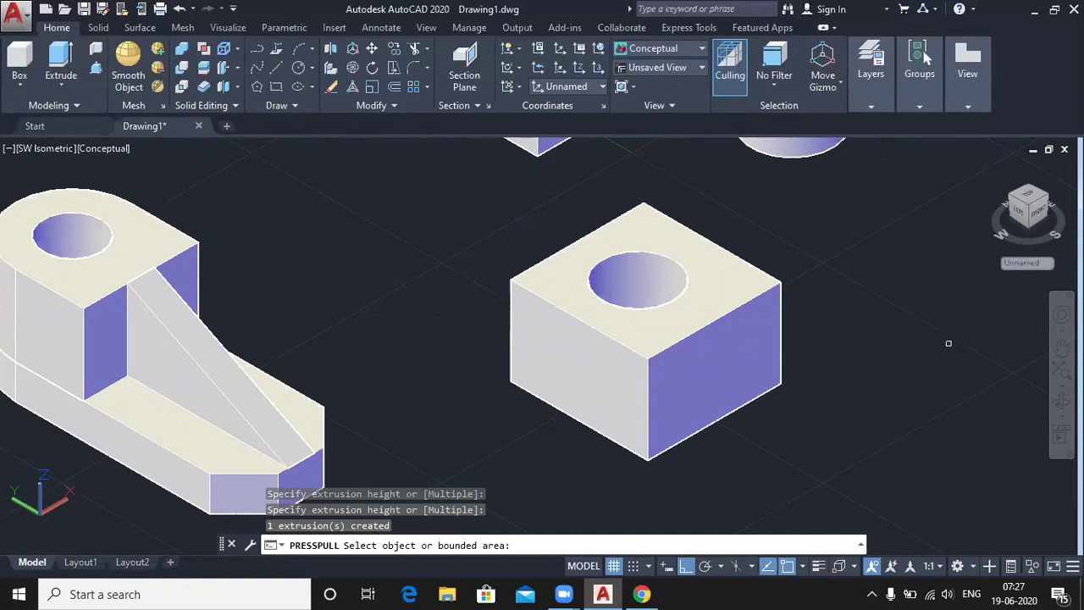
pyautogui.press('Escape')
pyautogui.press('Escape')
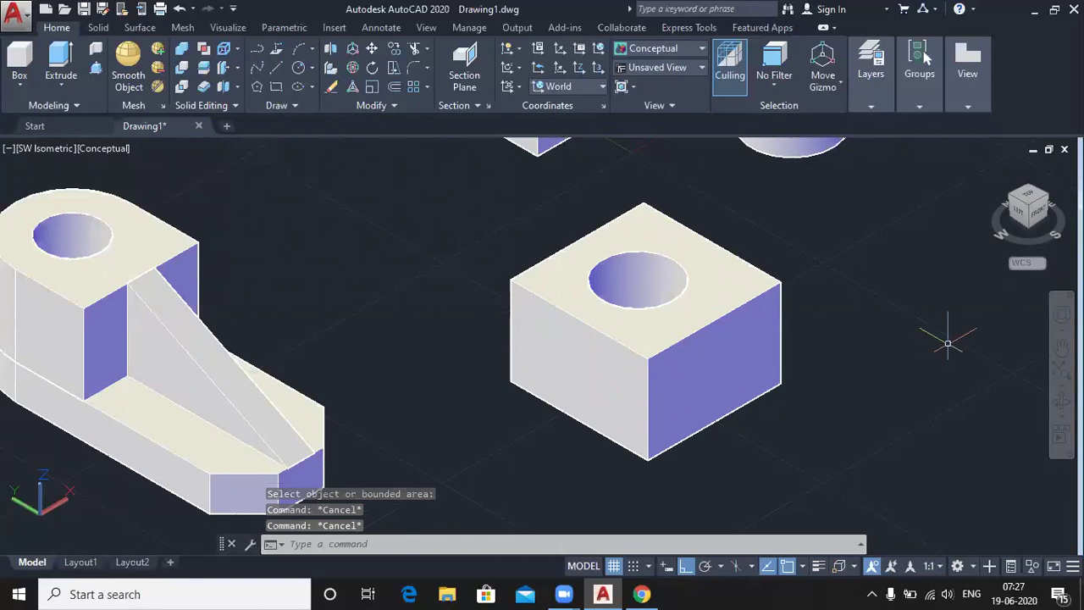
pyautogui.scroll(-2, 879, 312)
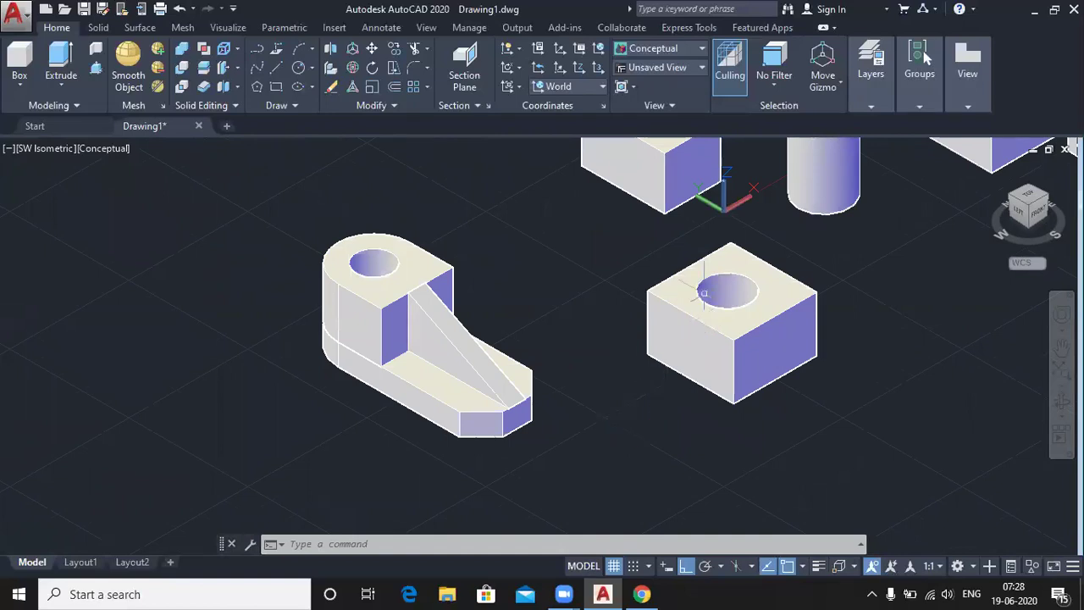
pyautogui.scroll(2, 712, 271)
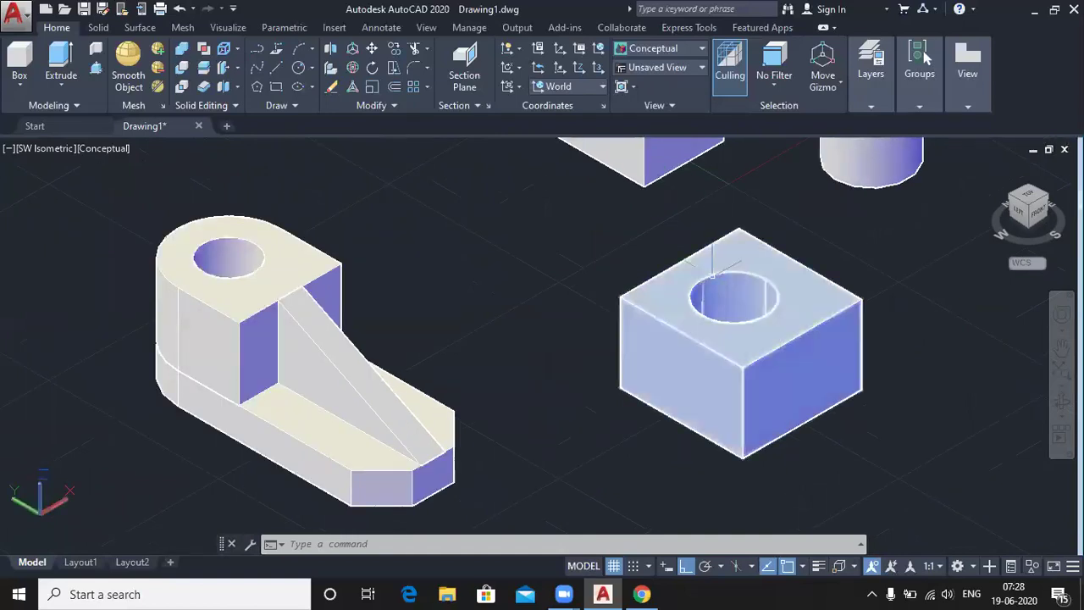
pyautogui.moveTo(712, 271)
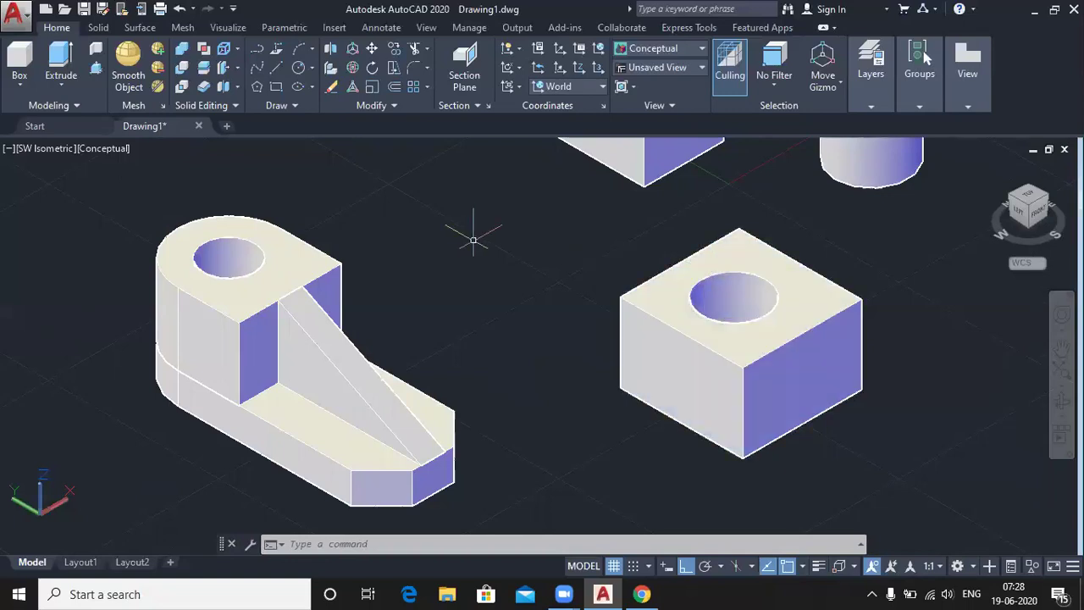
pyautogui.scroll(-2, 476, 232)
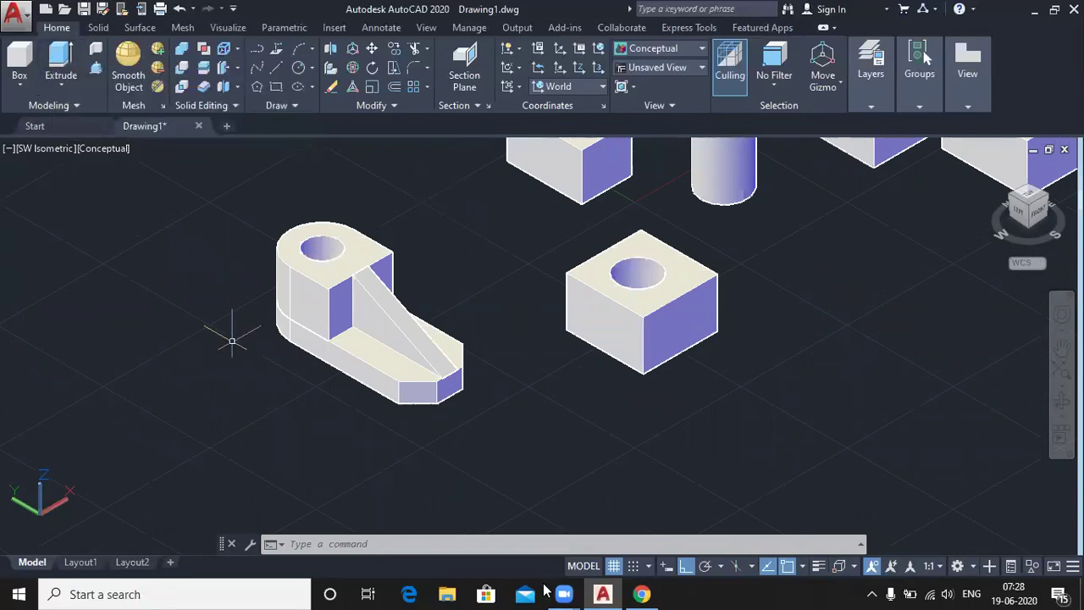
# Step: Switch to Chrome and look through the practice part sheets in 3D Drawing.pdf, from the bracket on sheet 2 to sheet 25
pyautogui.click(642, 593)
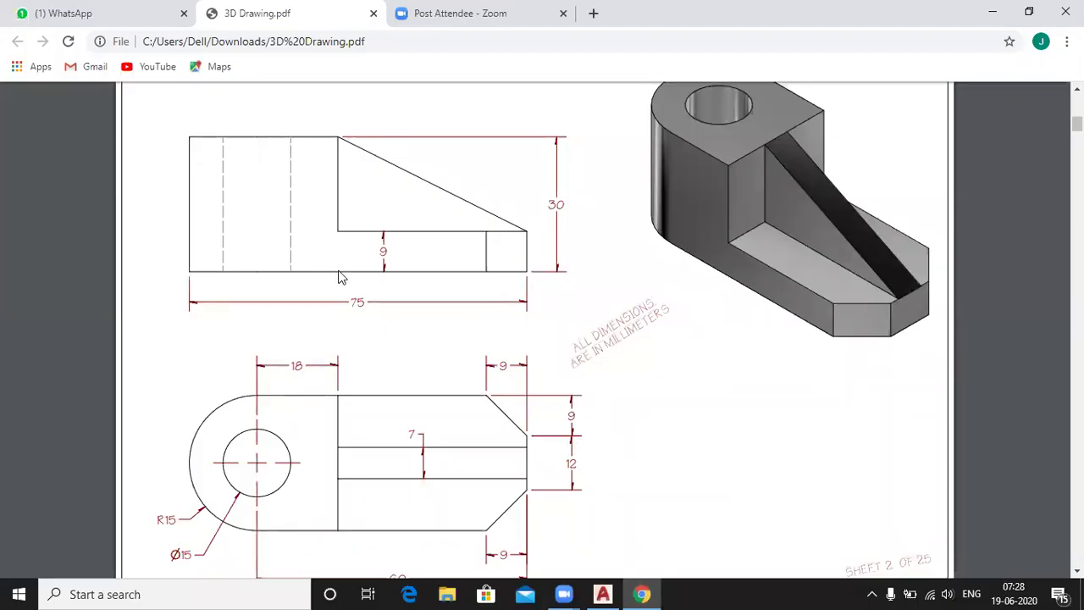
pyautogui.scroll(-18, 339, 278)
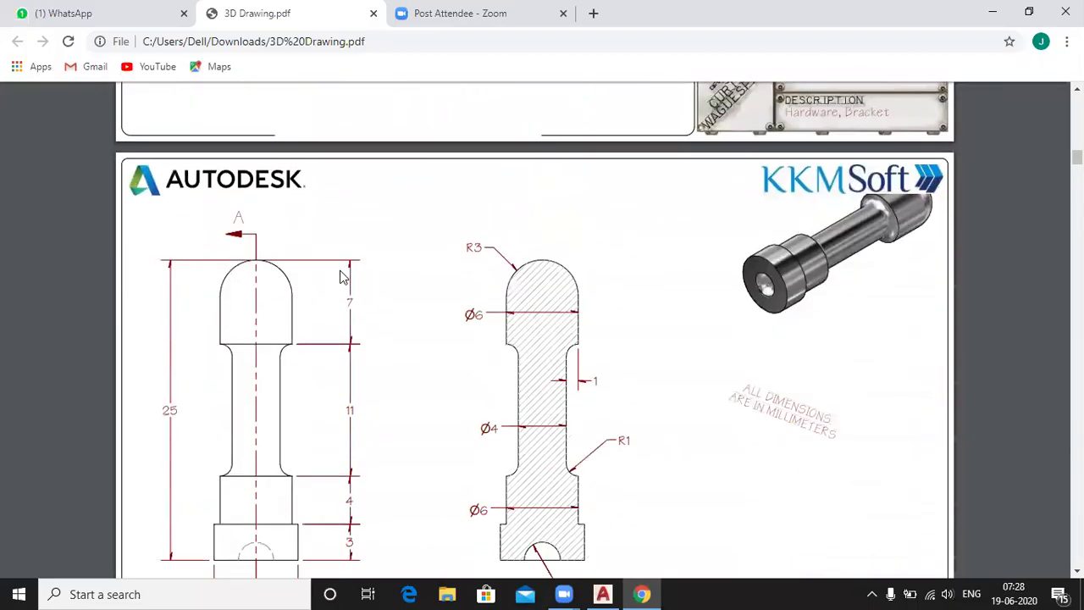
pyautogui.scroll(-18, 342, 278)
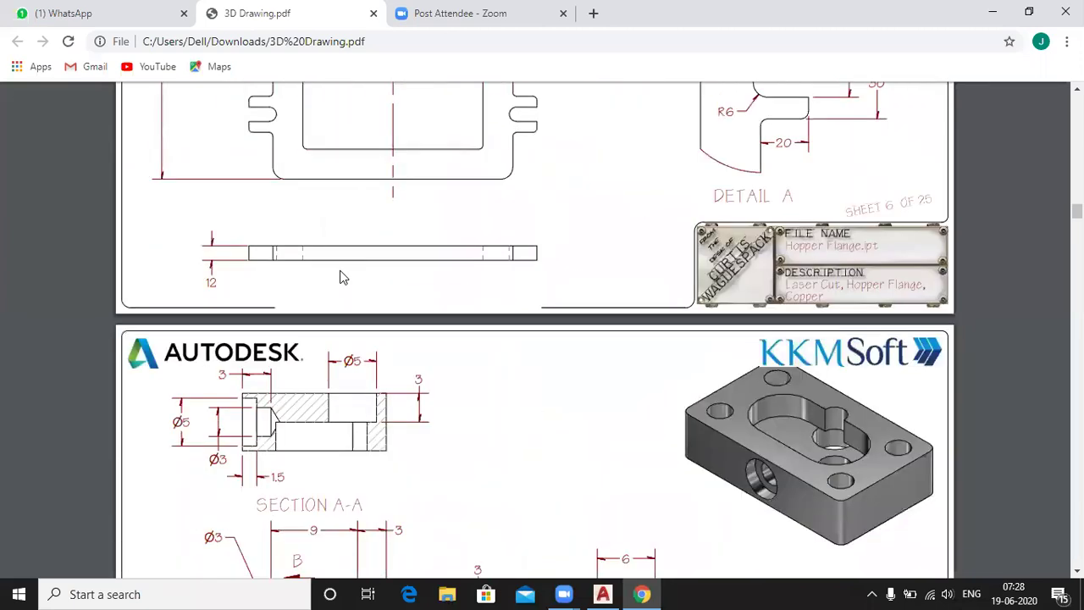
pyautogui.scroll(-15, 343, 277)
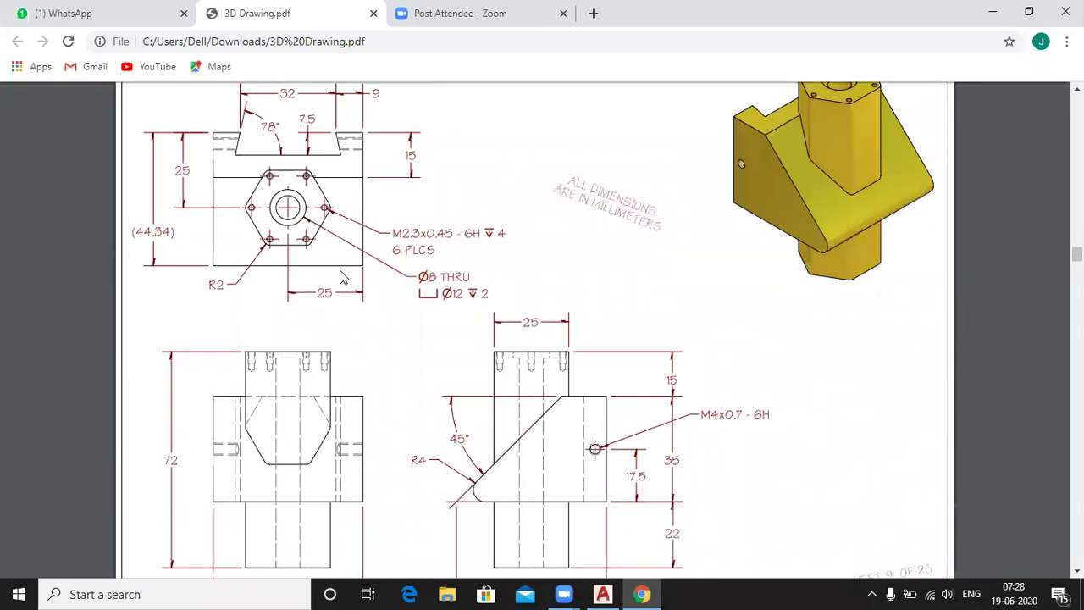
pyautogui.scroll(-20, 343, 278)
pyautogui.scroll(-6, 343, 278)
pyautogui.scroll(6, 343, 278)
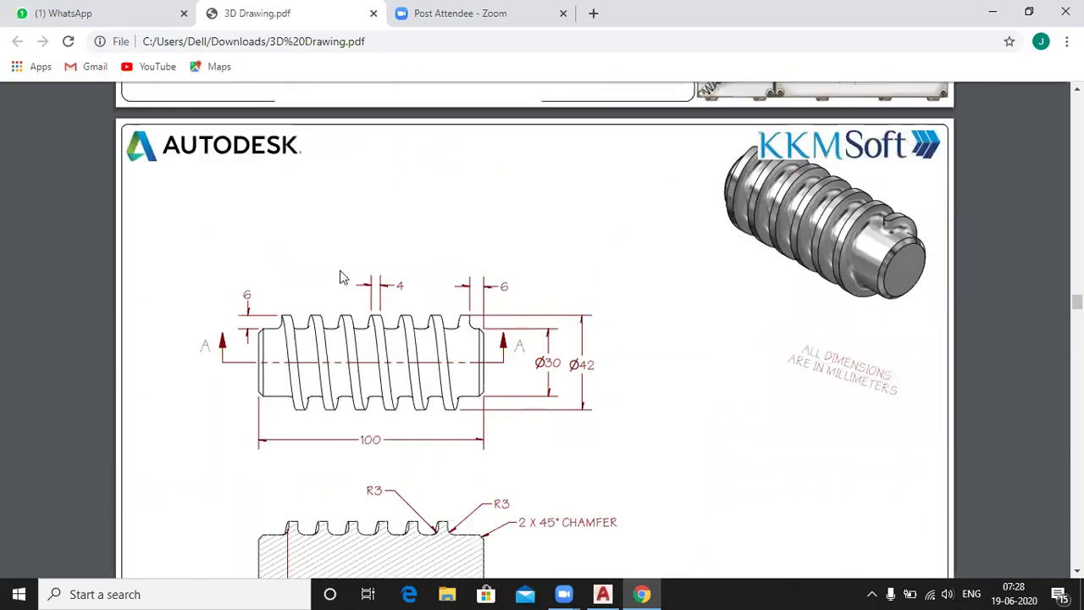
pyautogui.scroll(5, 343, 278)
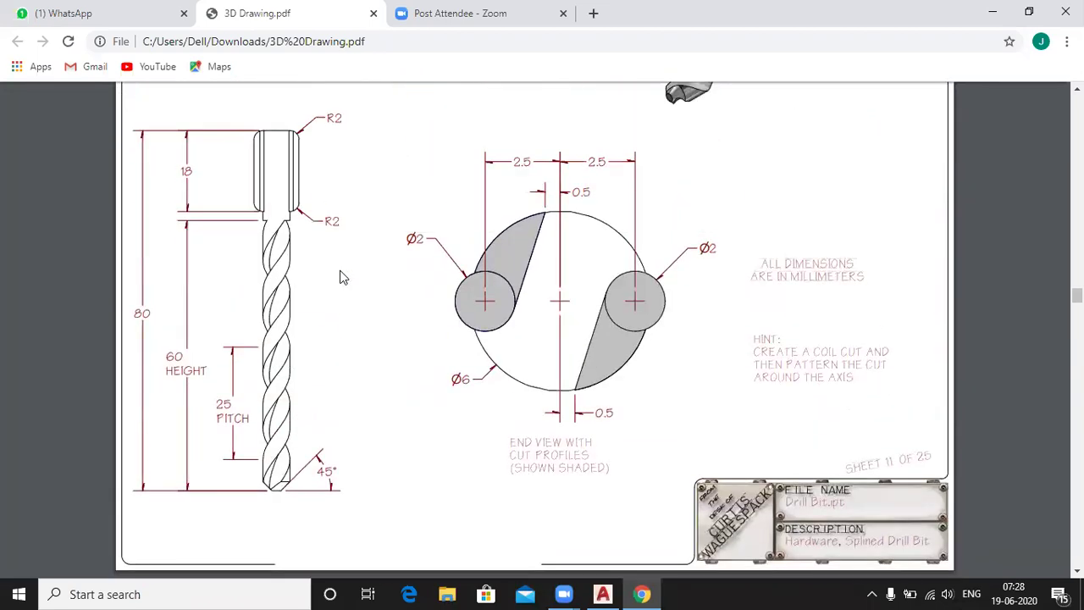
pyautogui.scroll(-10, 343, 278)
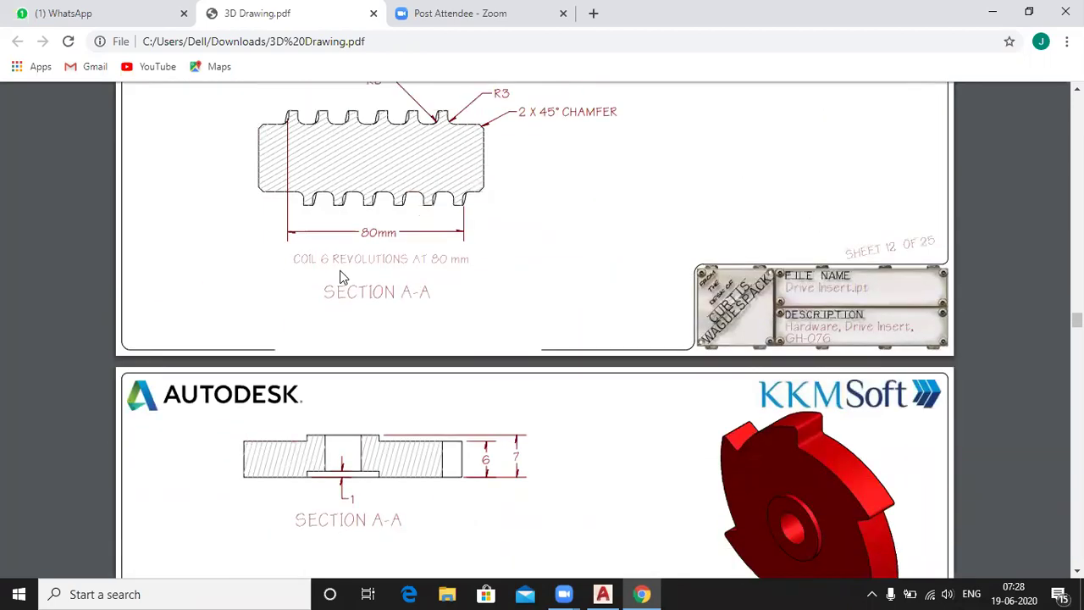
pyautogui.scroll(-6, 343, 278)
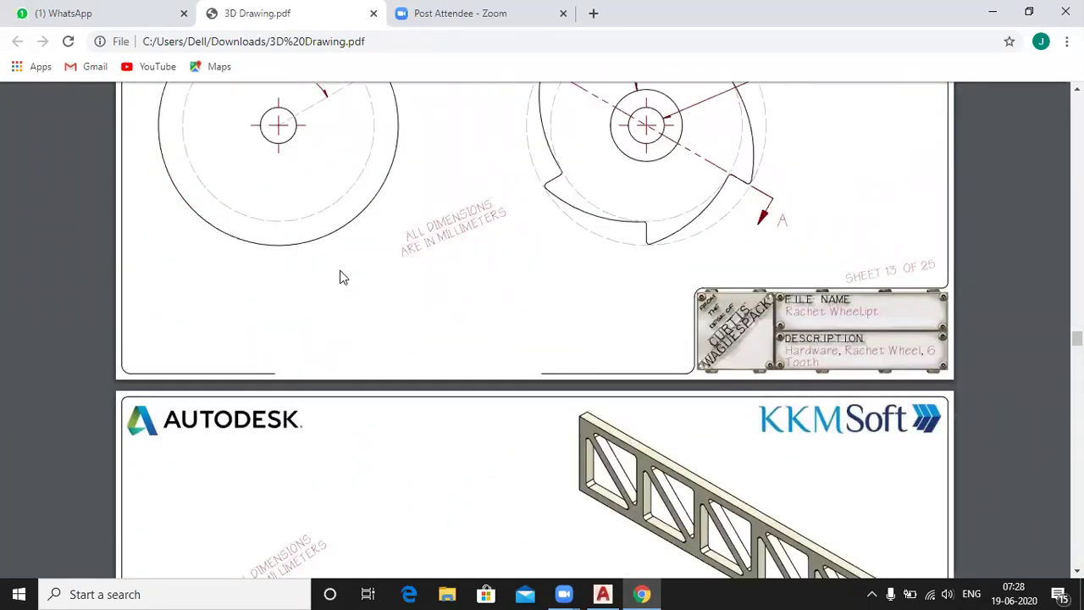
pyautogui.scroll(-7, 343, 278)
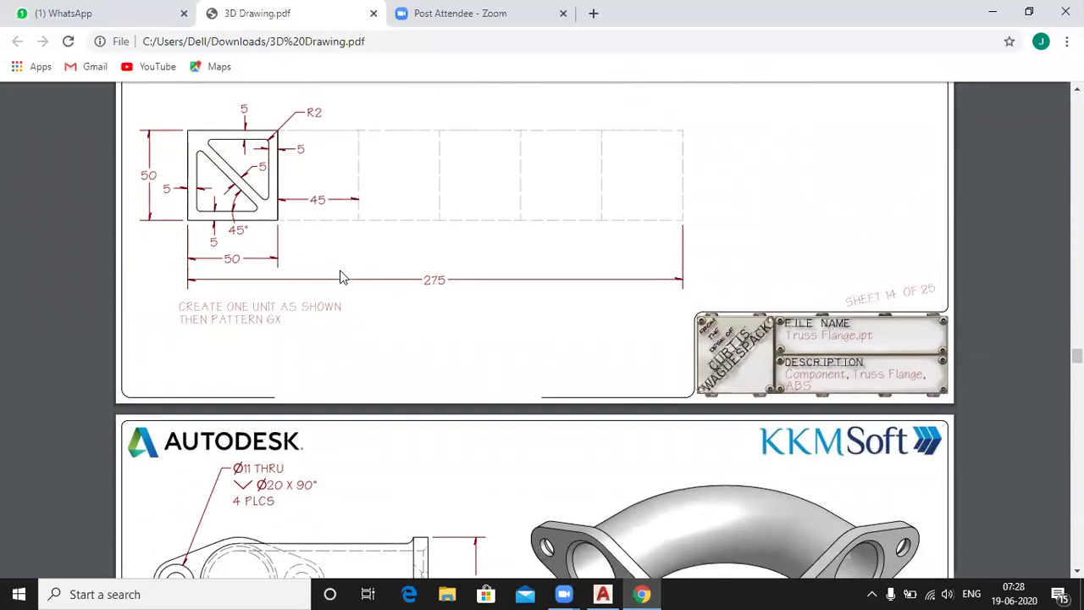
pyautogui.scroll(-6, 343, 278)
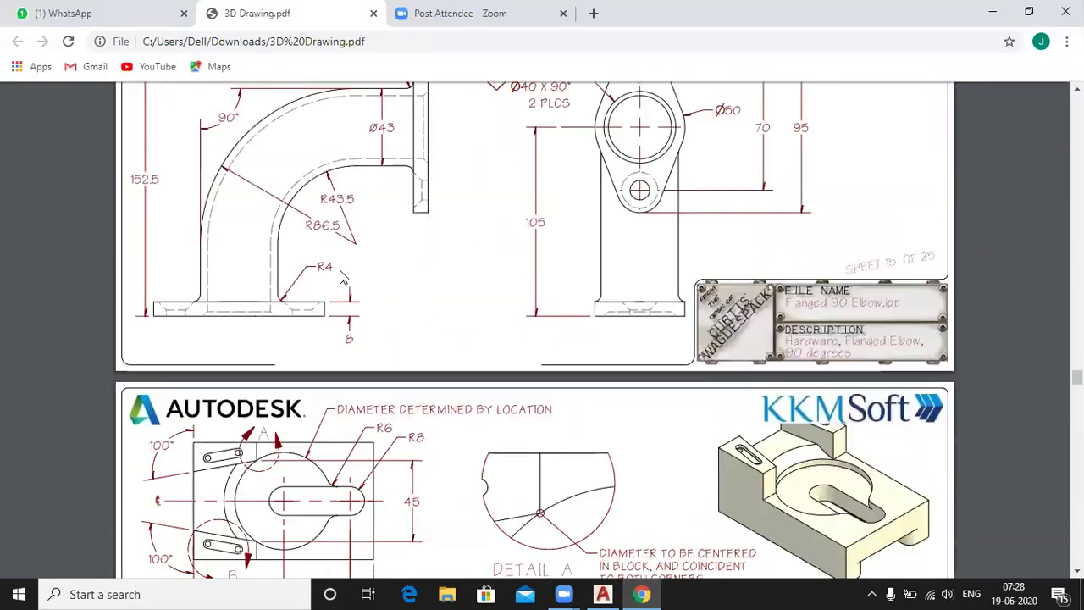
pyautogui.scroll(-6, 343, 278)
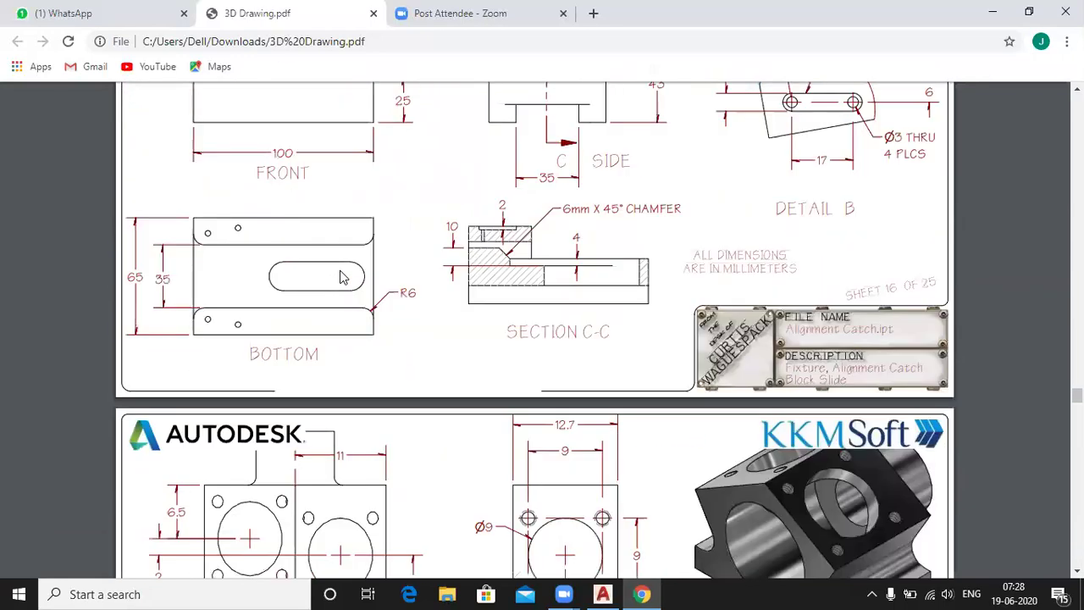
pyautogui.scroll(-6, 343, 278)
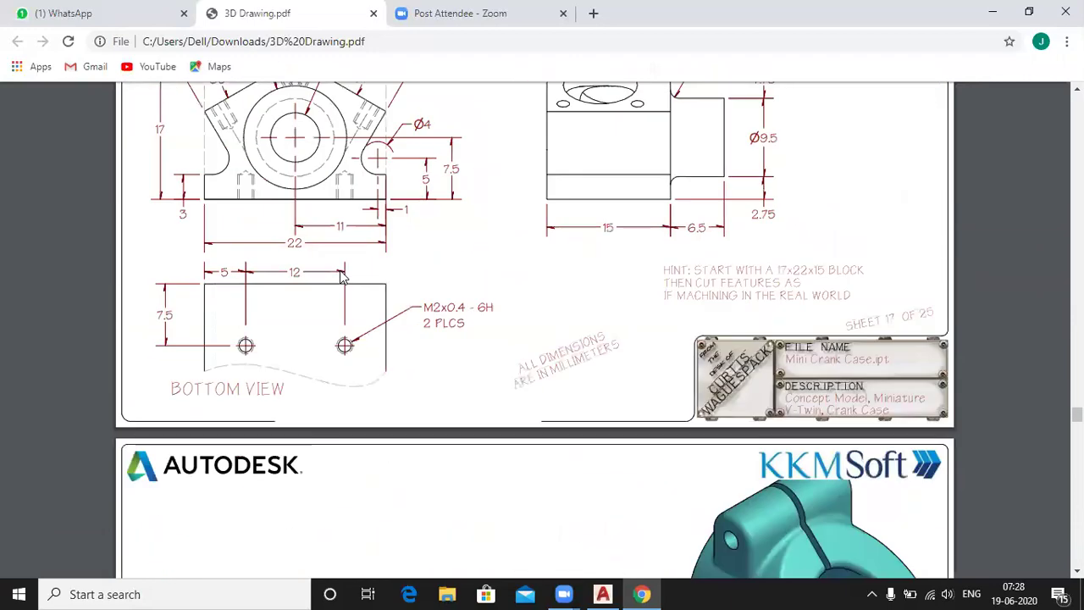
pyautogui.scroll(-8, 343, 278)
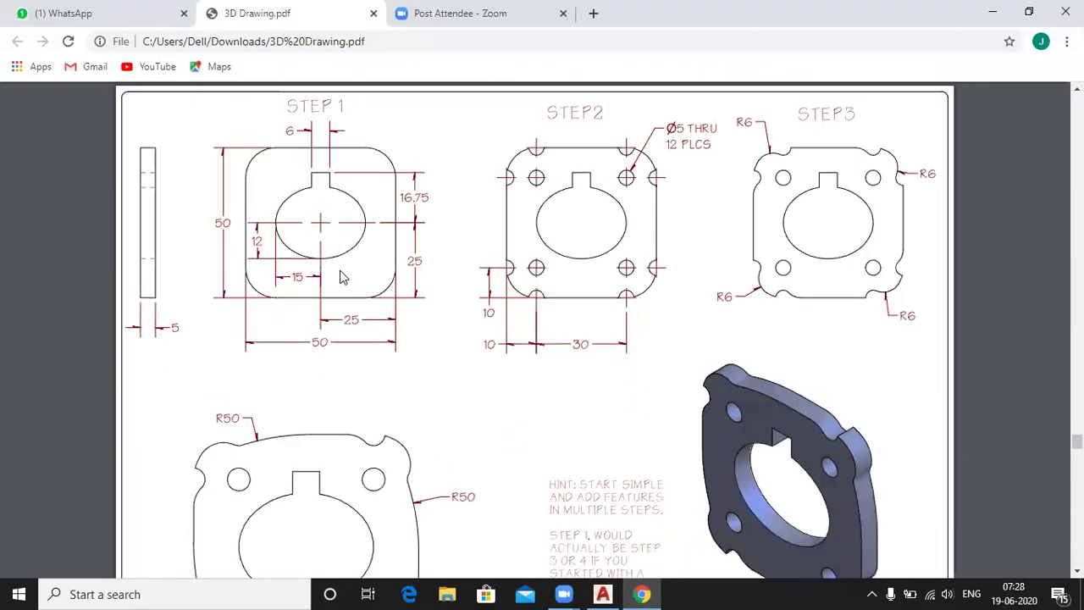
pyautogui.scroll(-10, 343, 277)
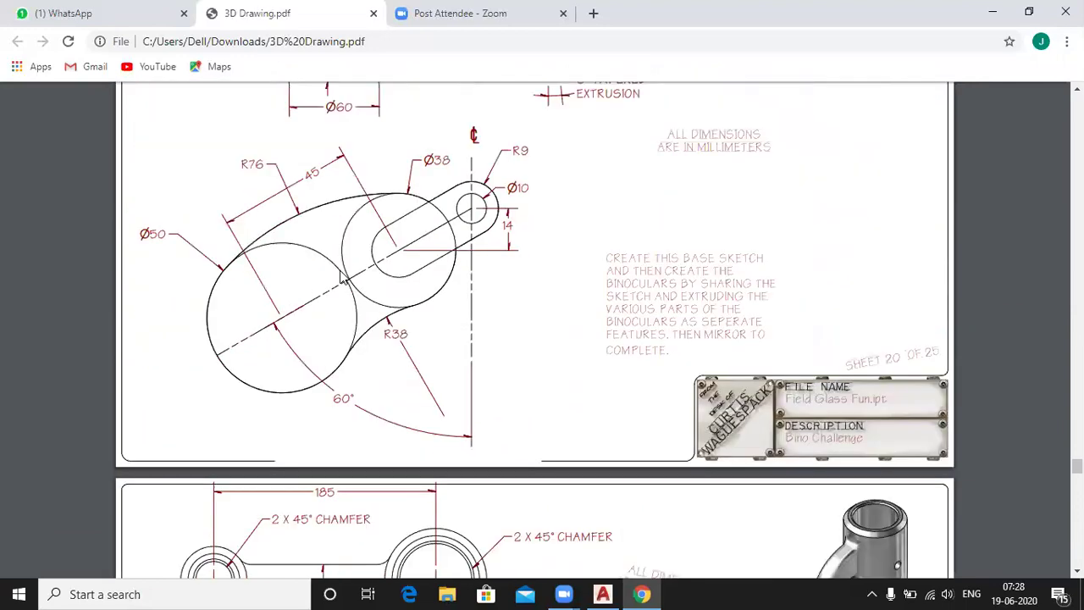
pyautogui.scroll(-10, 343, 278)
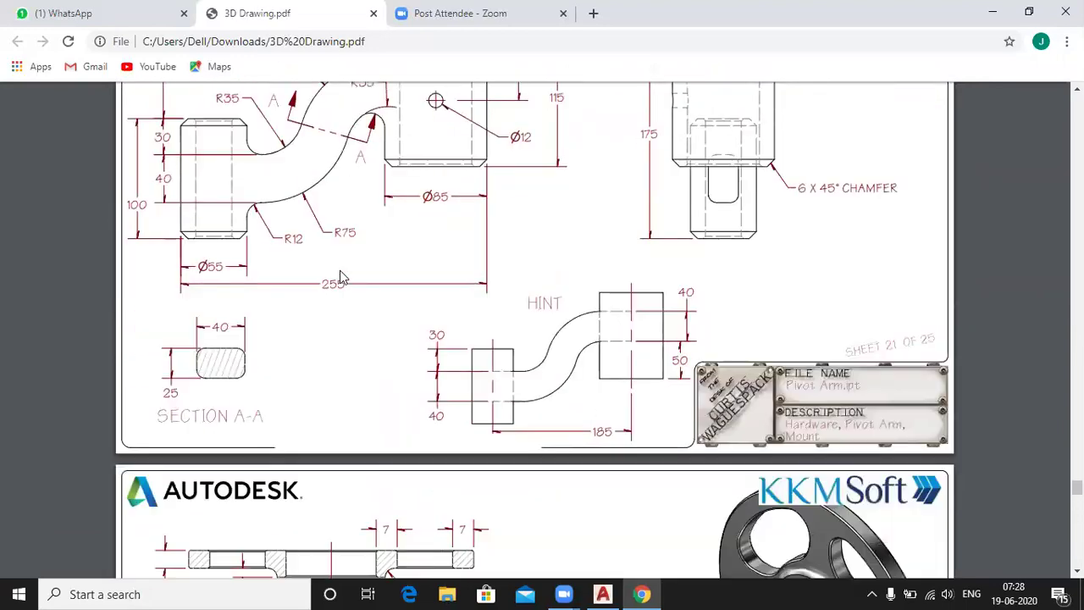
pyautogui.scroll(-10, 343, 278)
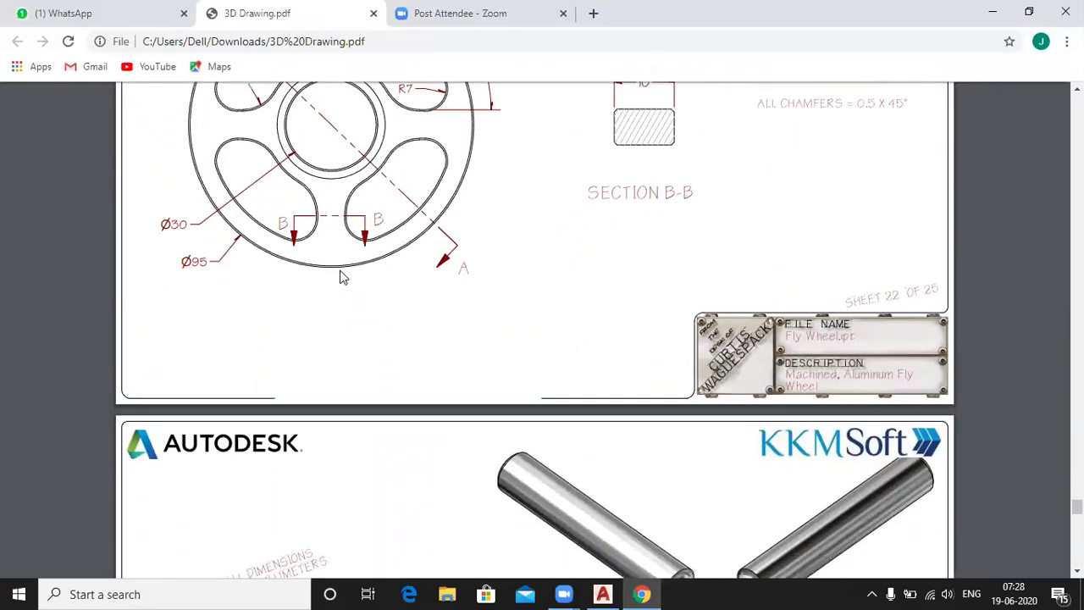
pyautogui.scroll(-10, 343, 278)
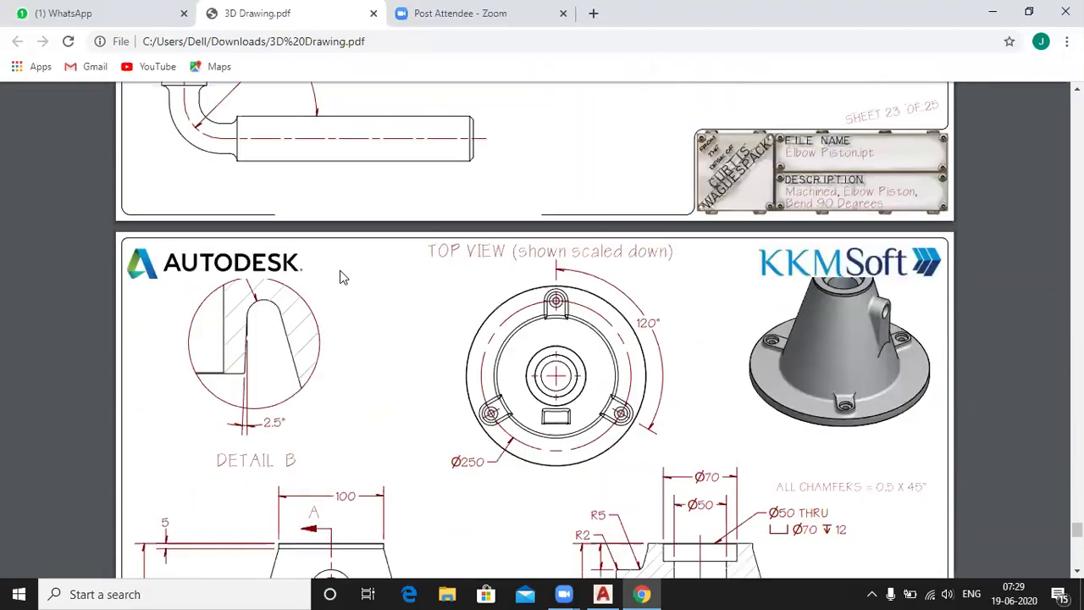
pyautogui.scroll(-10, 343, 277)
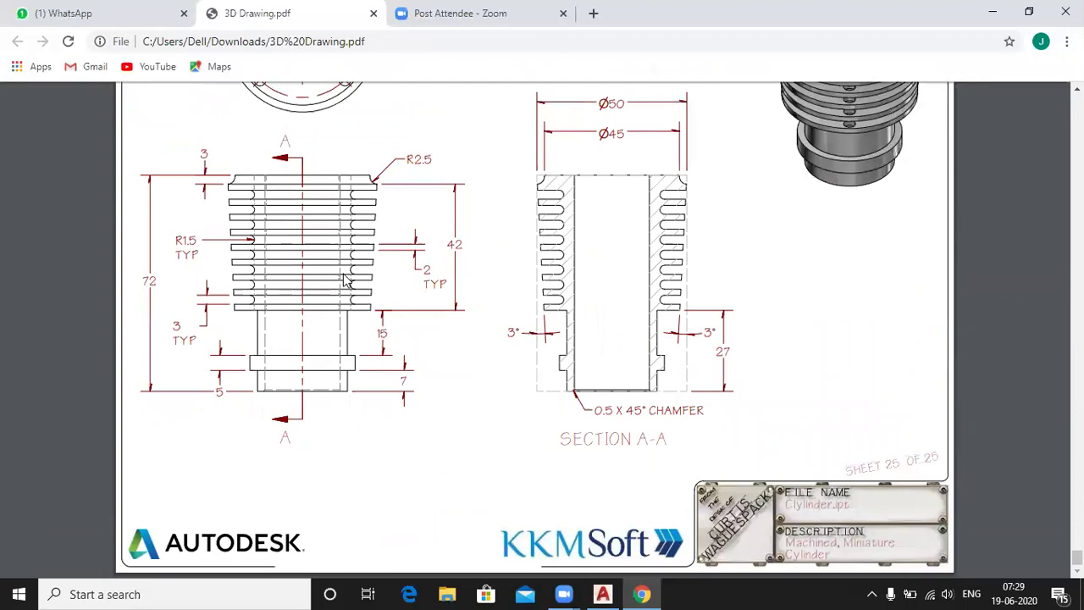
# Step: Go back to the introduction page of the PDF and return to the bracket and block models in AutoCAD
pyautogui.scroll(20, 346, 281)
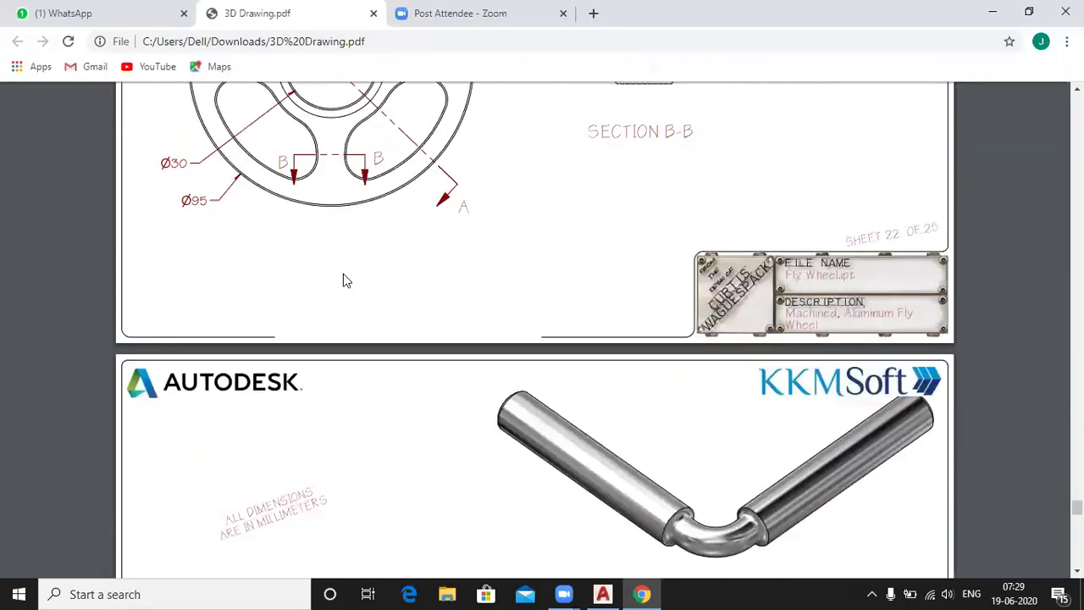
pyautogui.scroll(20, 346, 281)
pyautogui.scroll(20, 346, 281)
pyautogui.scroll(20, 346, 281)
pyautogui.scroll(20, 345, 281)
pyautogui.scroll(20, 346, 281)
pyautogui.scroll(20, 345, 282)
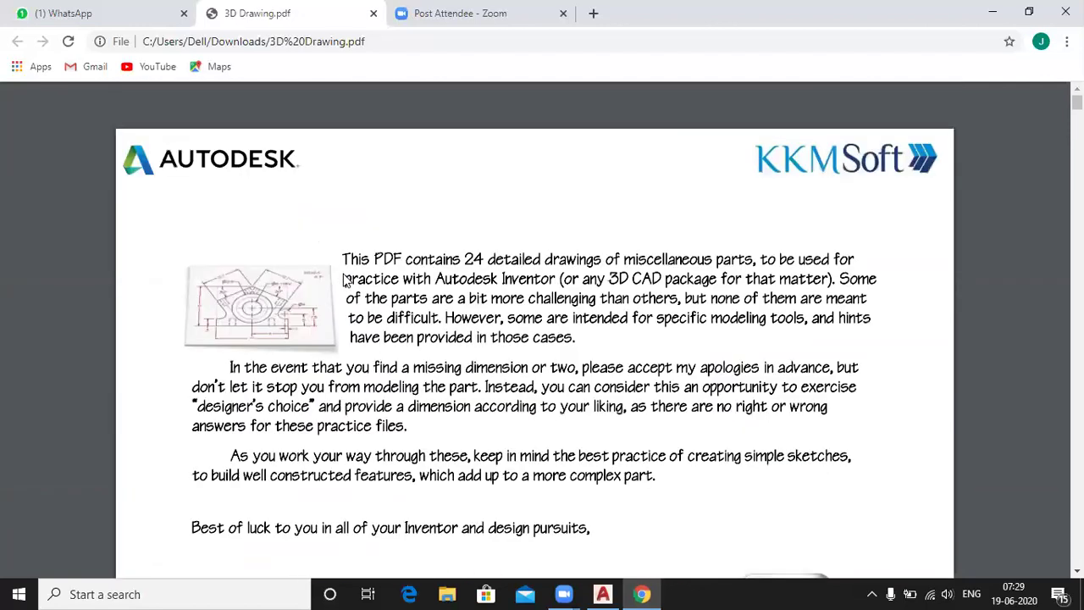
pyautogui.click(996, 12)
pyautogui.moveTo(435, 431); pyautogui.dragTo(606, 351, button='middle')
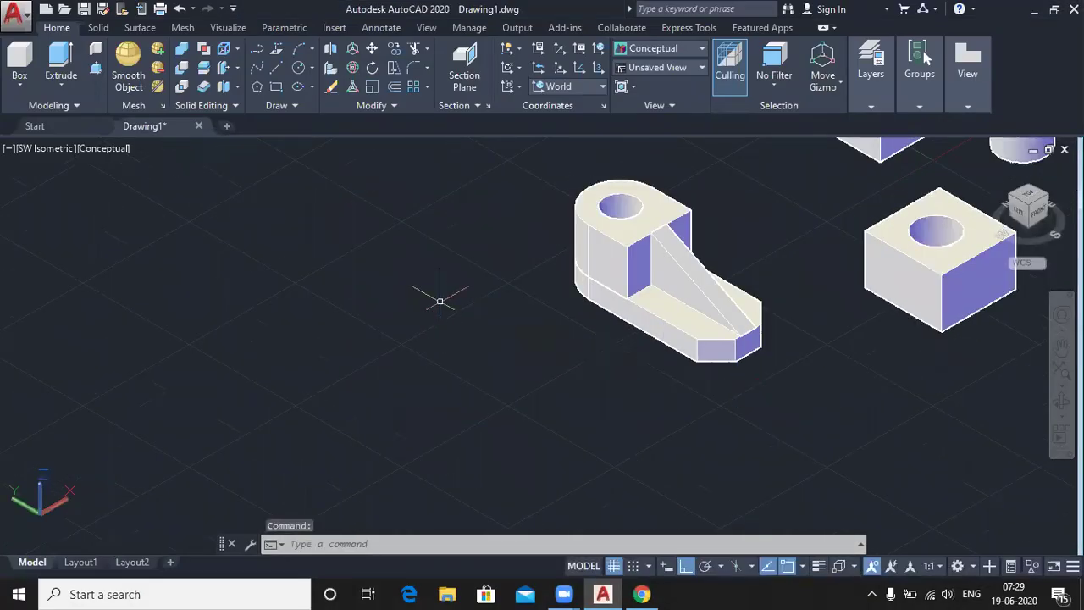
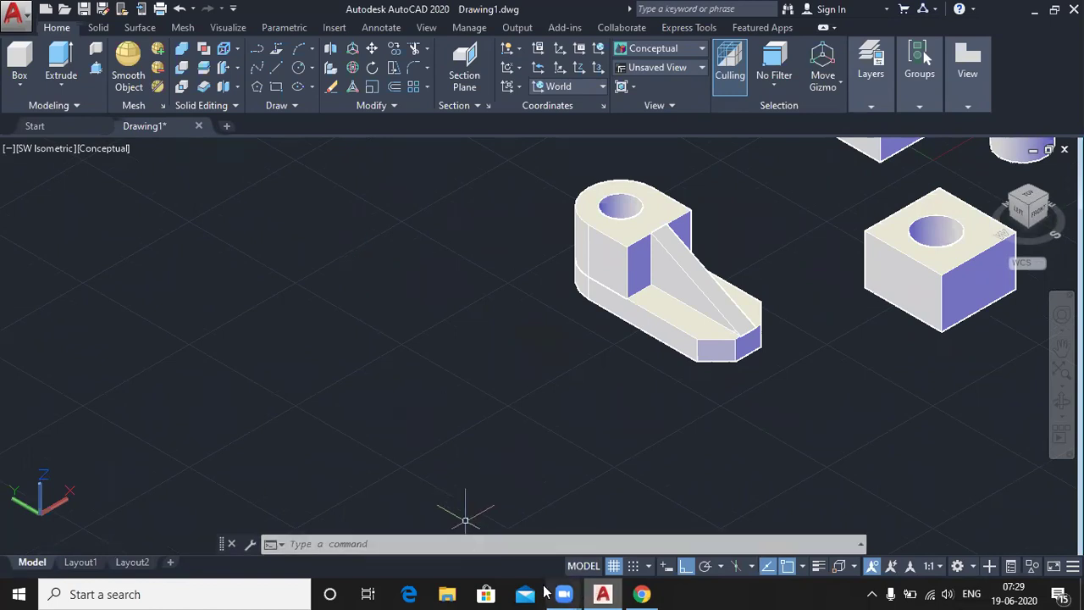
pyautogui.click(204, 593)
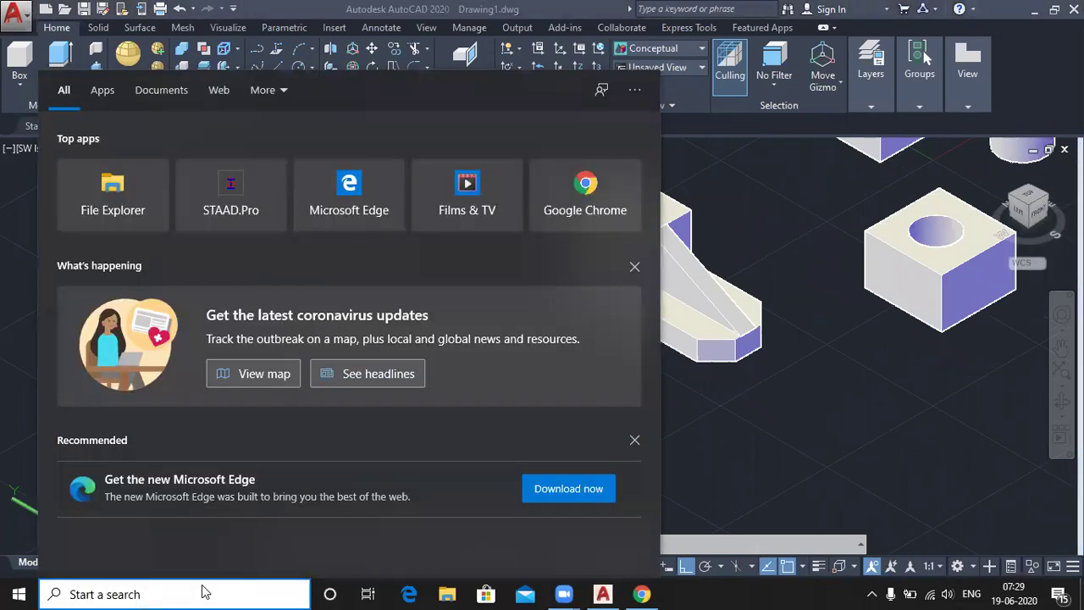
pyautogui.write('paint')
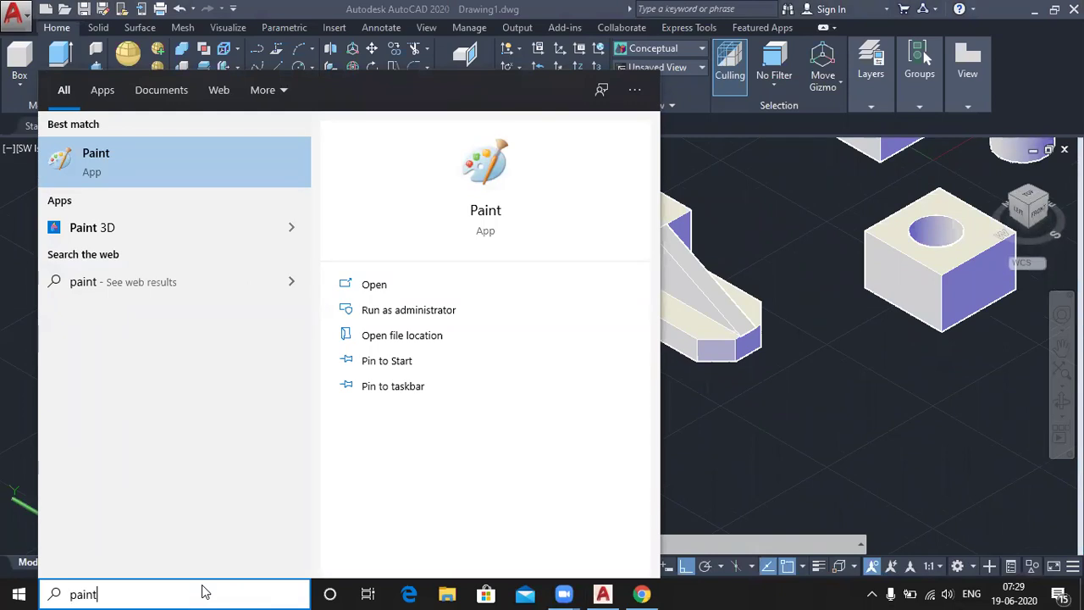
pyautogui.press('Return')
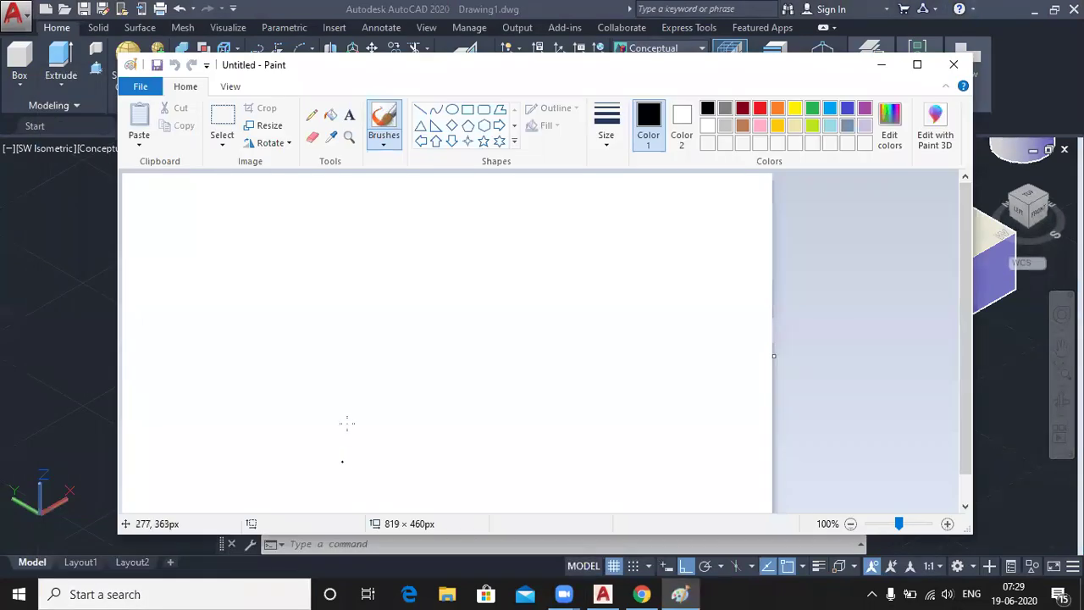
pyautogui.click(418, 111)
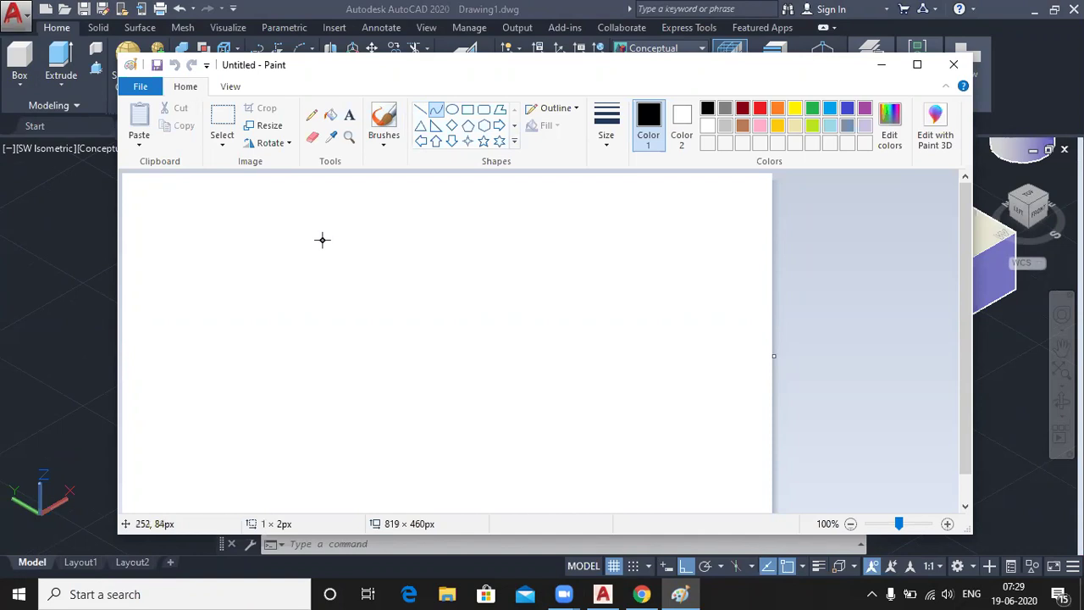
pyautogui.moveTo(320, 239)
pyautogui.mouseDown()
pyautogui.moveTo(352, 326)
pyautogui.moveTo(412, 288)
pyautogui.moveTo(520, 332)
pyautogui.moveTo(515, 416)
pyautogui.moveTo(457, 448)
pyautogui.moveTo(322, 411)
pyautogui.moveTo(269, 445)
pyautogui.mouseUp()
pyautogui.hotkey('ctrl', 'z')
pyautogui.moveTo(282, 211); pyautogui.dragTo(396, 349)
pyautogui.hotkey('ctrl', 'z')
pyautogui.click(222, 118)
pyautogui.moveTo(254, 219); pyautogui.dragTo(412, 361)
pyautogui.press('Delete')
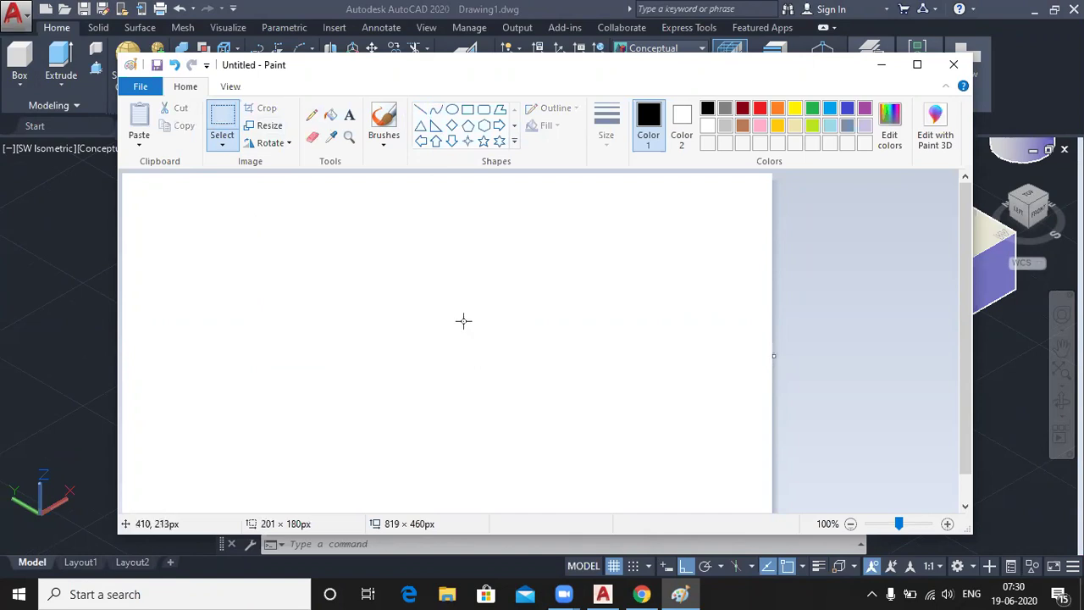
pyautogui.click(881, 66)
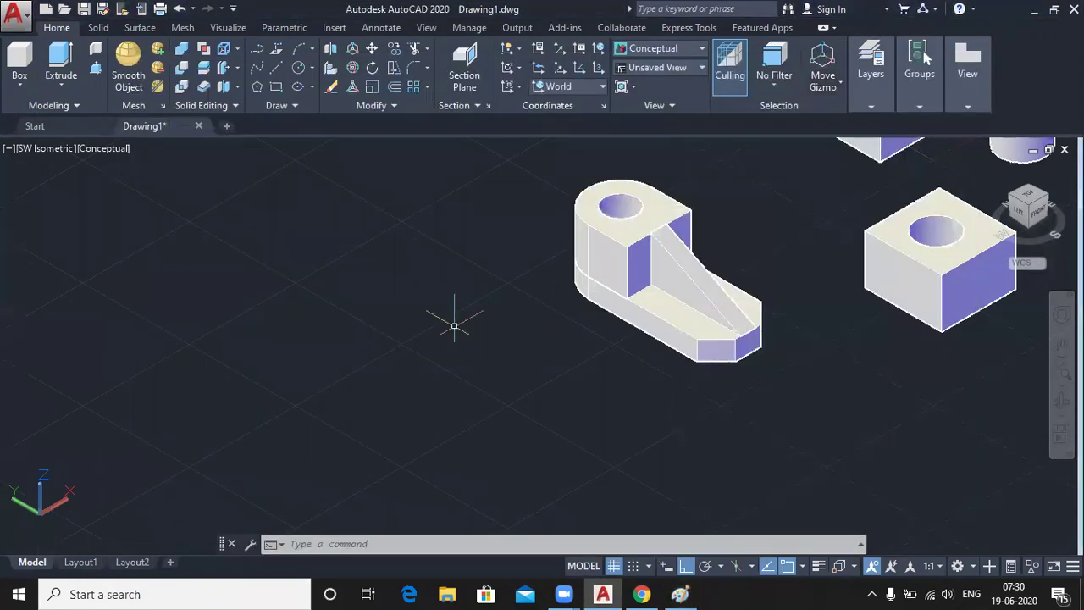
# Step: Draw a long straight baseline parallel to the Y axis in the empty area beside the bracket
pyautogui.moveTo(414, 313); pyautogui.dragTo(497, 313, button='middle')
pyautogui.press('Escape')
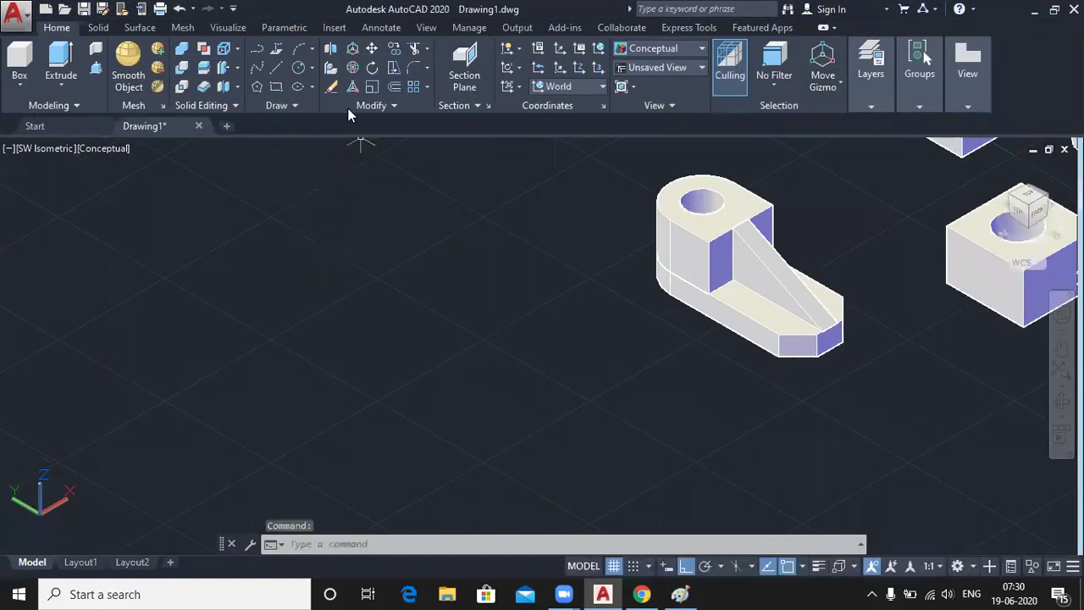
pyautogui.click(277, 66)
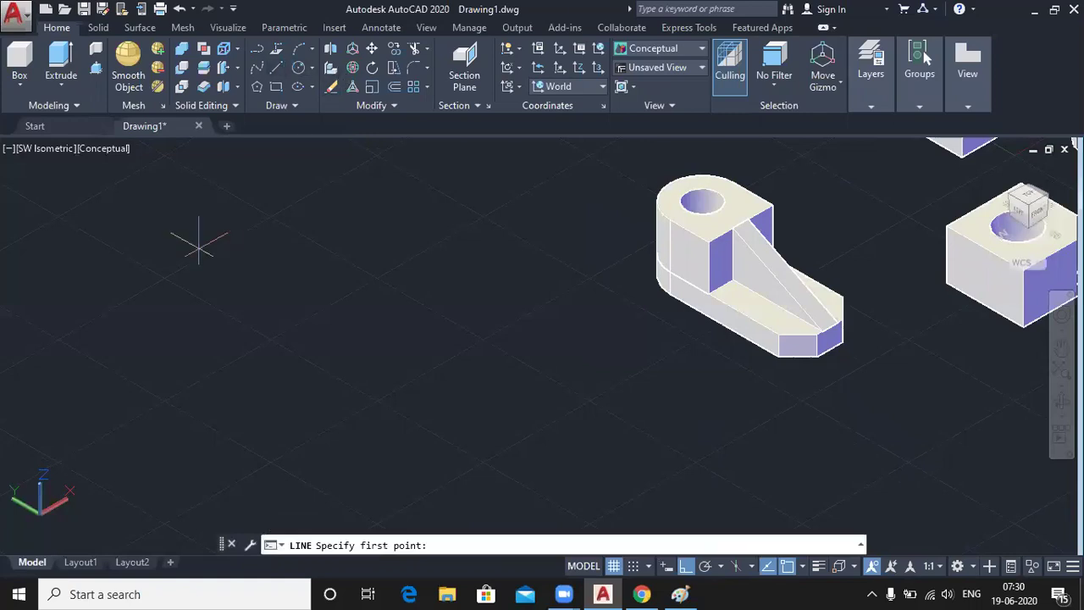
pyautogui.click(142, 283)
pyautogui.click(411, 439)
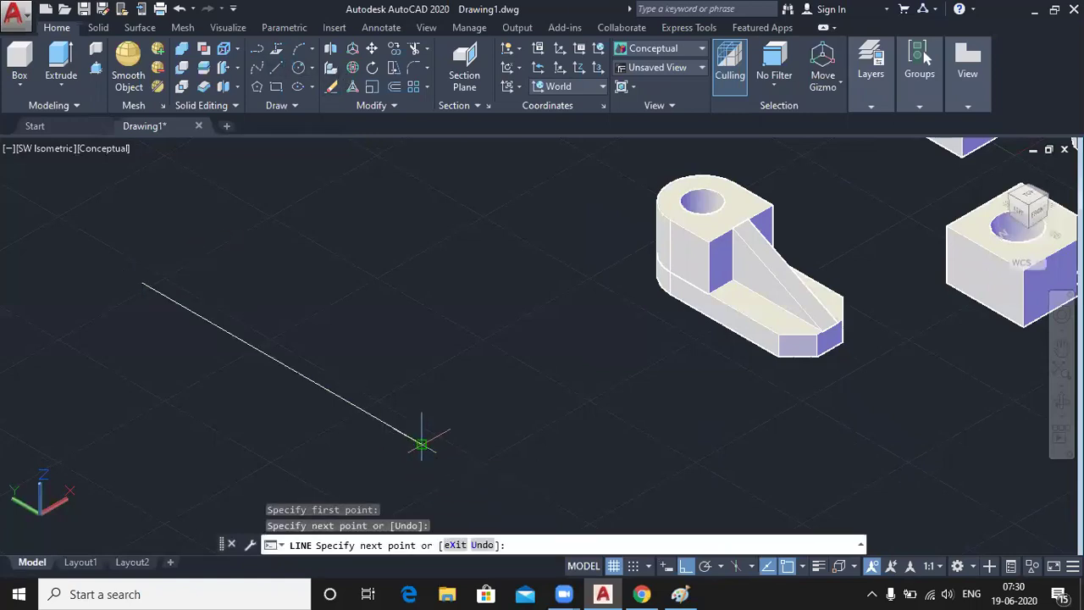
pyautogui.press('Return')
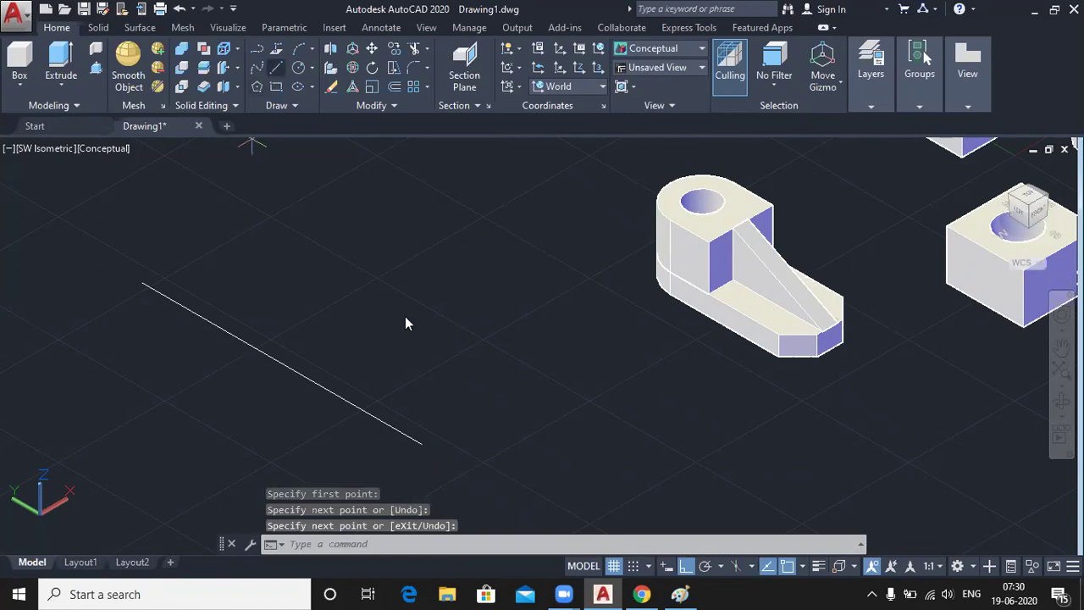
# Step: Draw a shorter line in the X direction from the baseline's end nearest the viewer
pyautogui.press('Return')
pyautogui.click(421, 442)
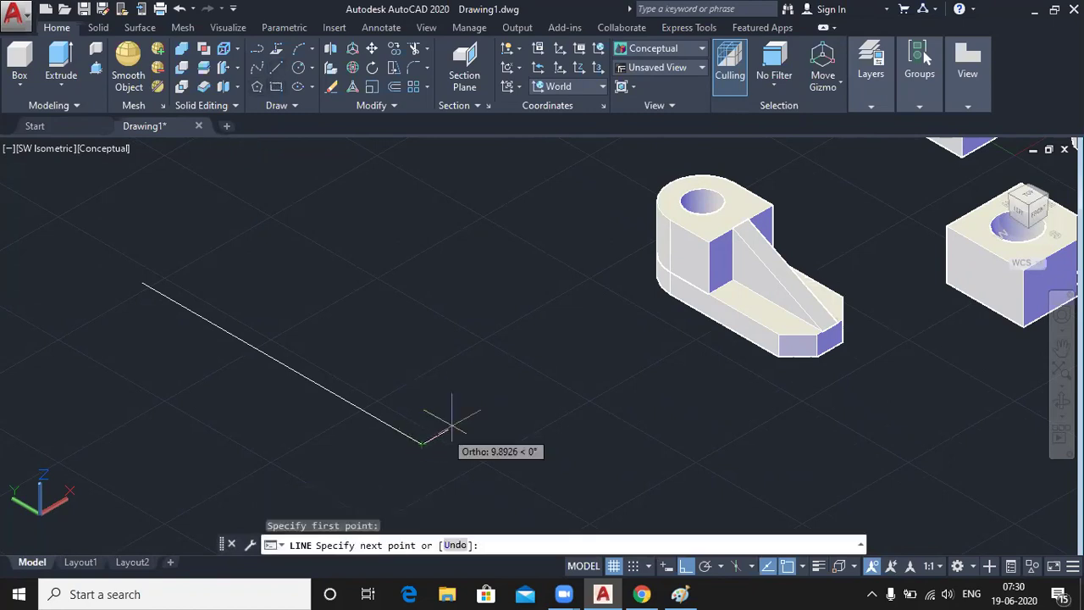
pyautogui.click(494, 403)
pyautogui.press('Return')
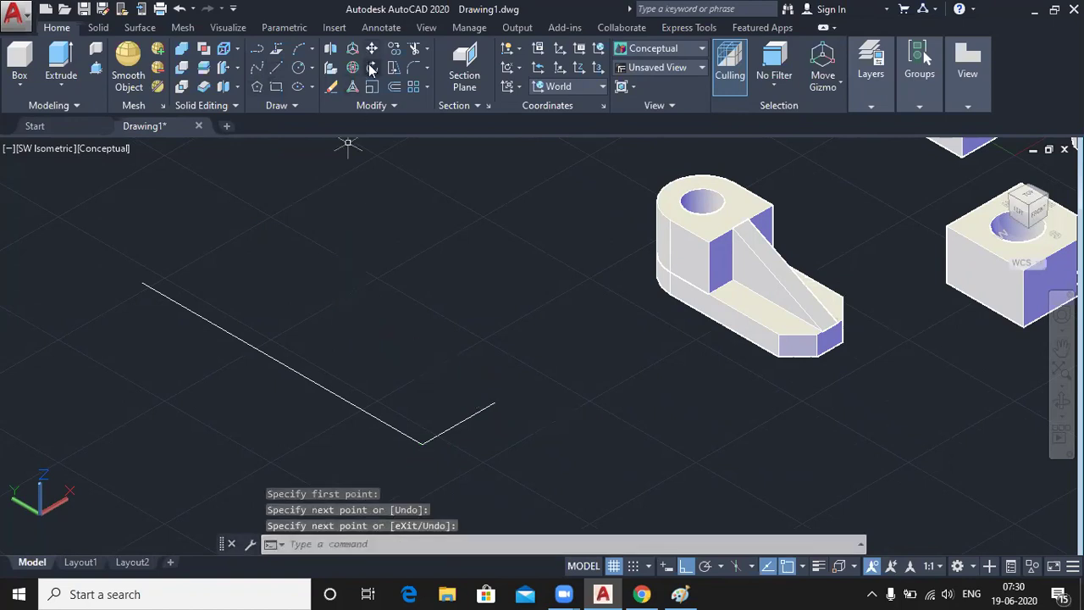
# Step: Draw two more X-direction lines from the baseline, a short one near the first cross line and a longer one at the baseline's middle
pyautogui.click(281, 68)
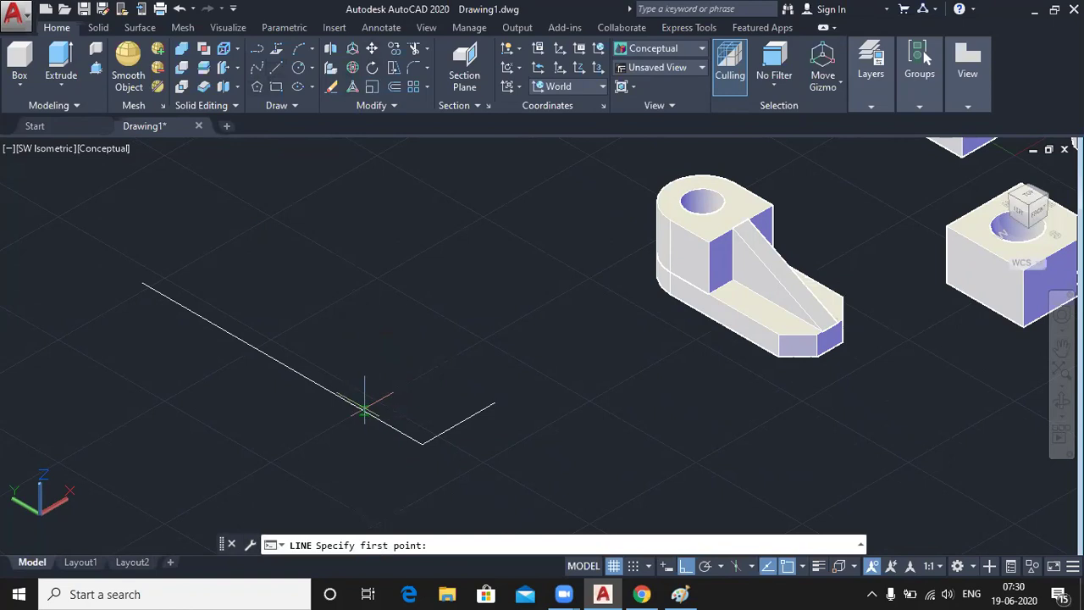
pyautogui.click(355, 405)
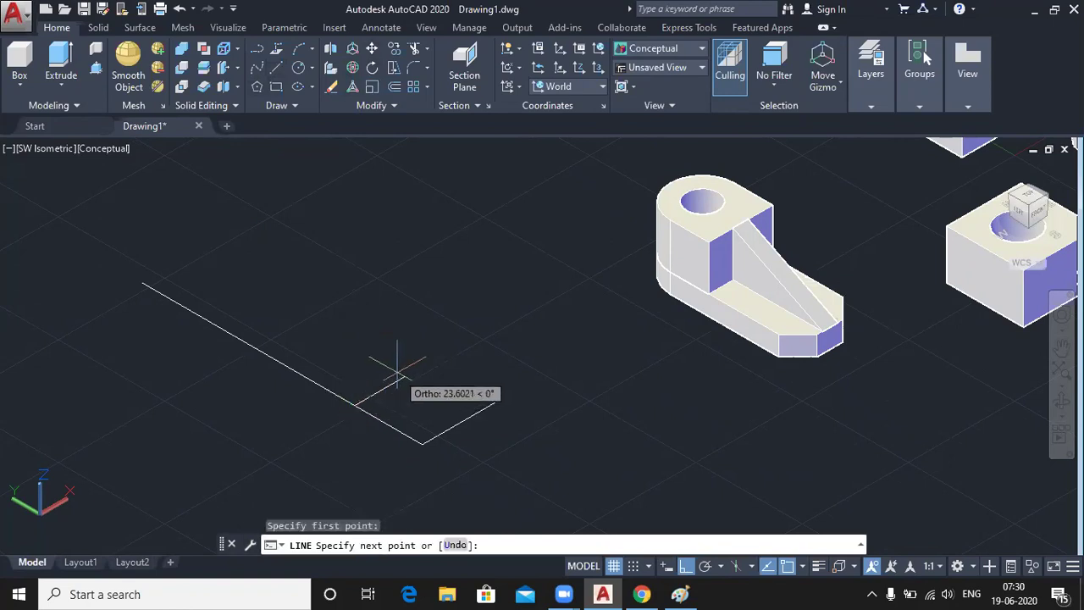
pyautogui.click(404, 377)
pyautogui.press('Return')
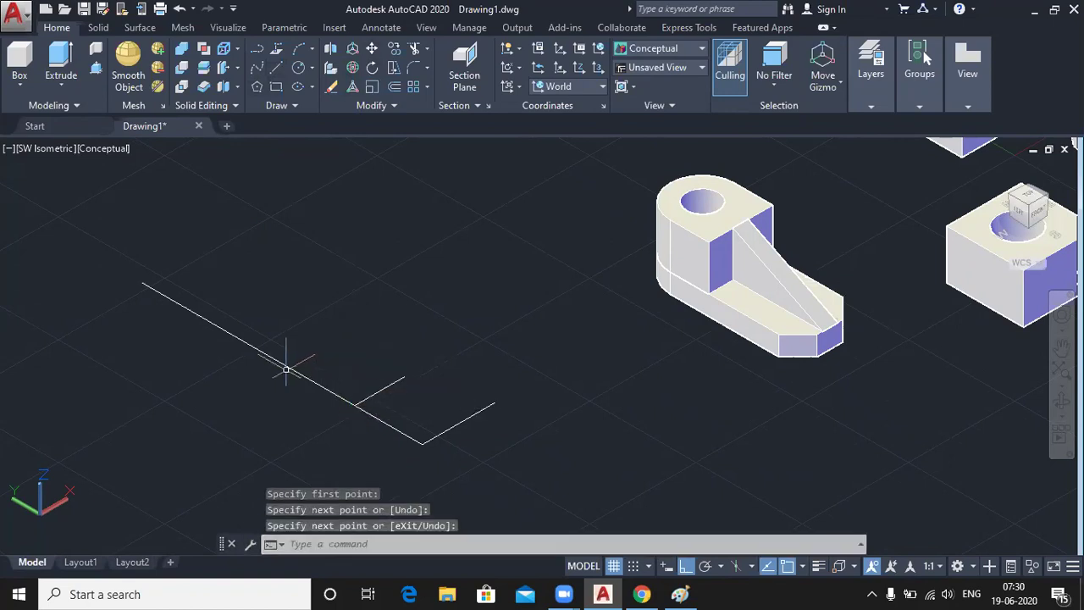
pyautogui.press('Return')
pyautogui.click(284, 364)
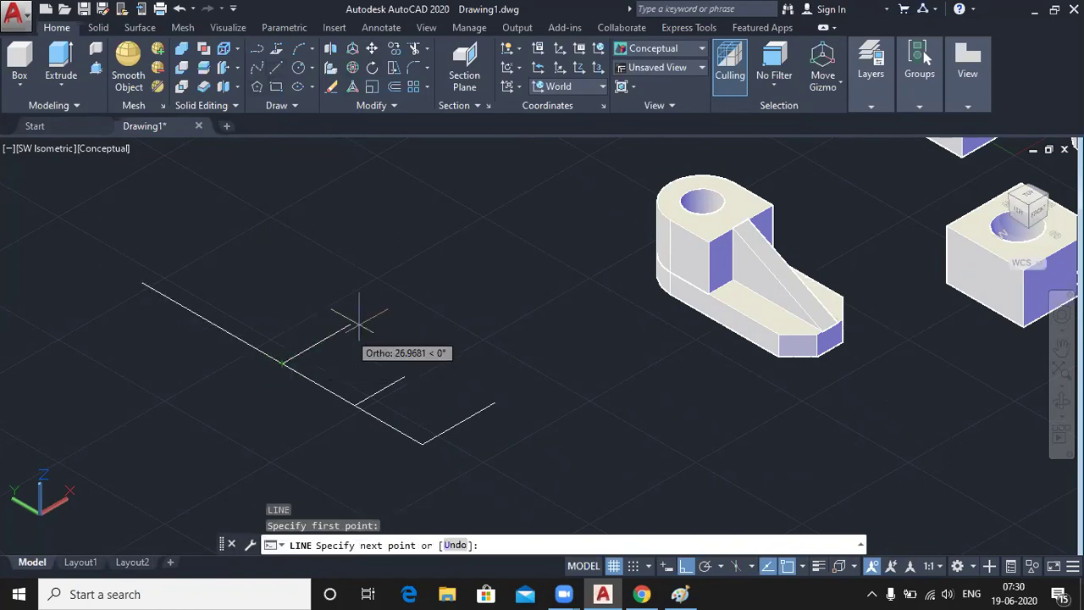
pyautogui.click(397, 296)
pyautogui.press('Return')
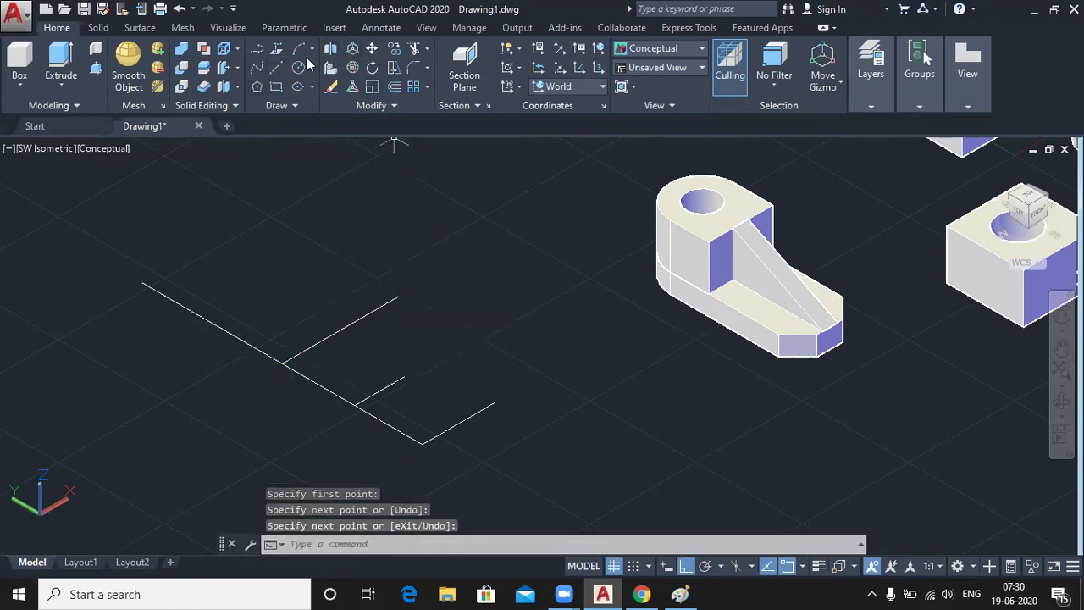
# Step: Draw a spline through the free ends of the three cross lines, starting from the longest one
pyautogui.click(397, 297)
pyautogui.click(405, 376)
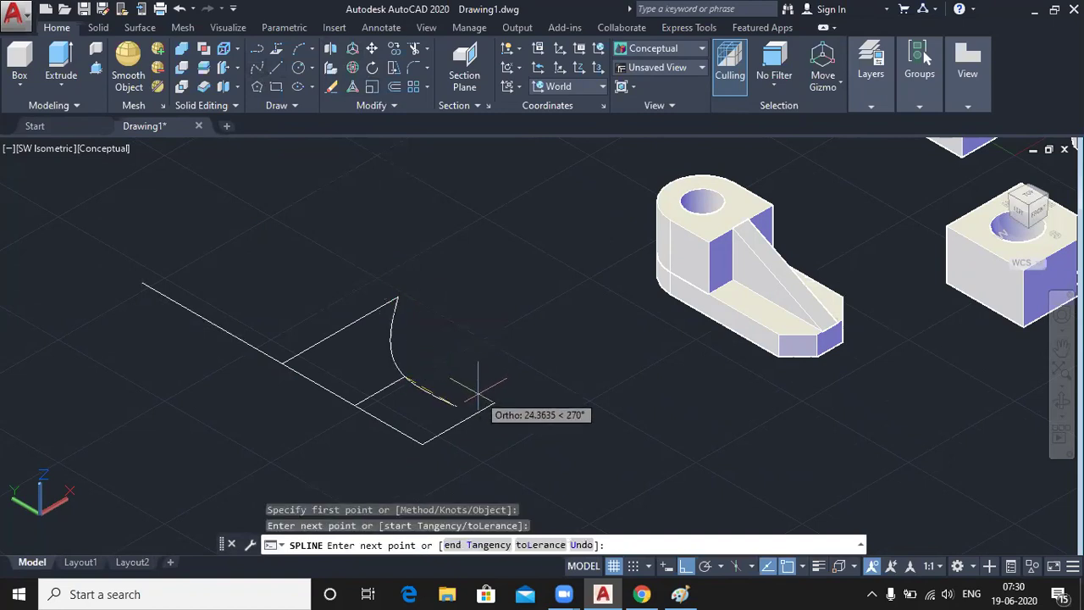
pyautogui.click(495, 398)
pyautogui.press('Return')
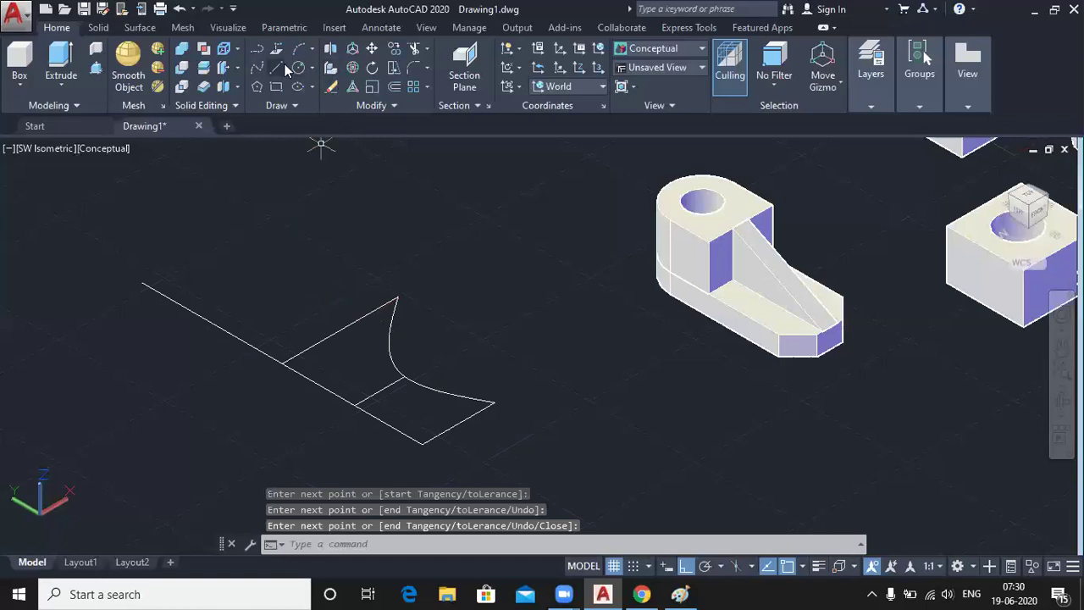
# Step: Draw a short X-direction line from the baseline between its middle and its far end
pyautogui.write('l')
pyautogui.press('Return')
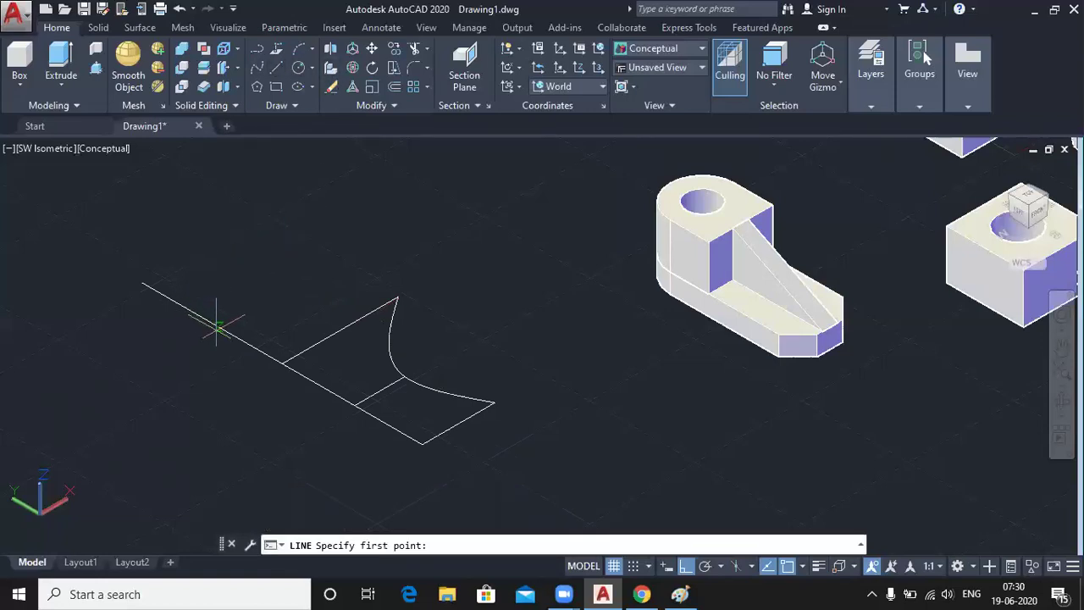
pyautogui.click(218, 326)
pyautogui.click(267, 298)
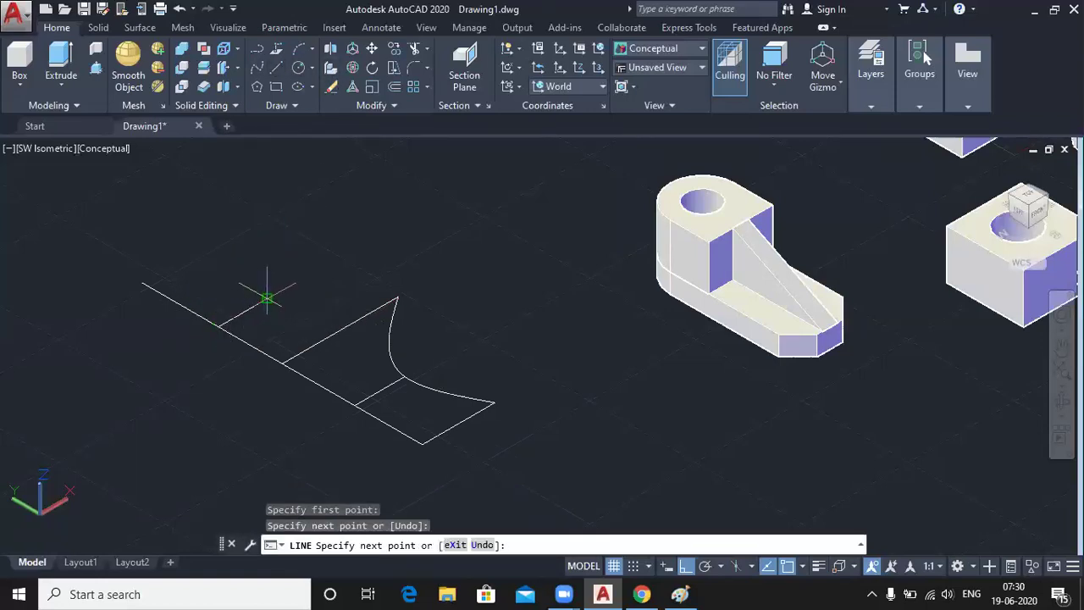
pyautogui.press('Return')
# Step: Add two more short X-direction lines, one near the baseline's far end and one exactly at that end
pyautogui.press('Return')
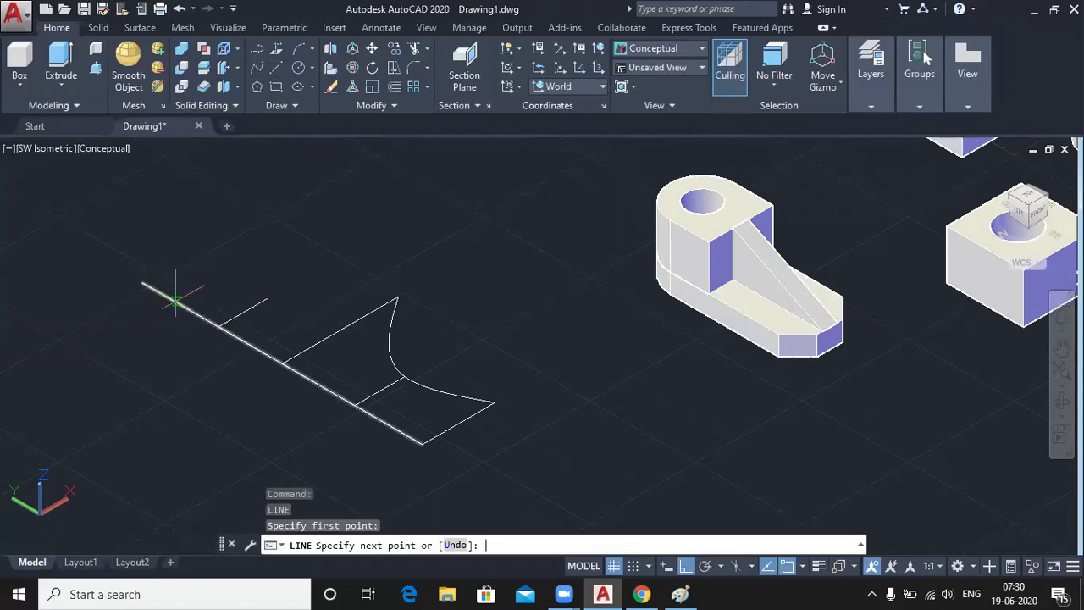
pyautogui.click(184, 303)
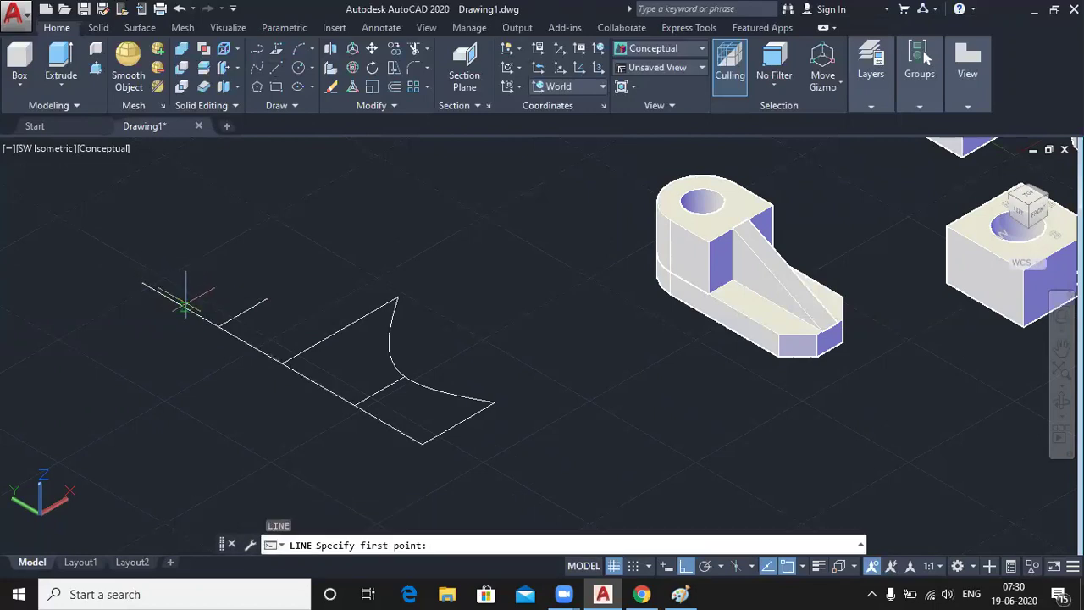
pyautogui.click(218, 276)
pyautogui.press('Return')
pyautogui.press('Return')
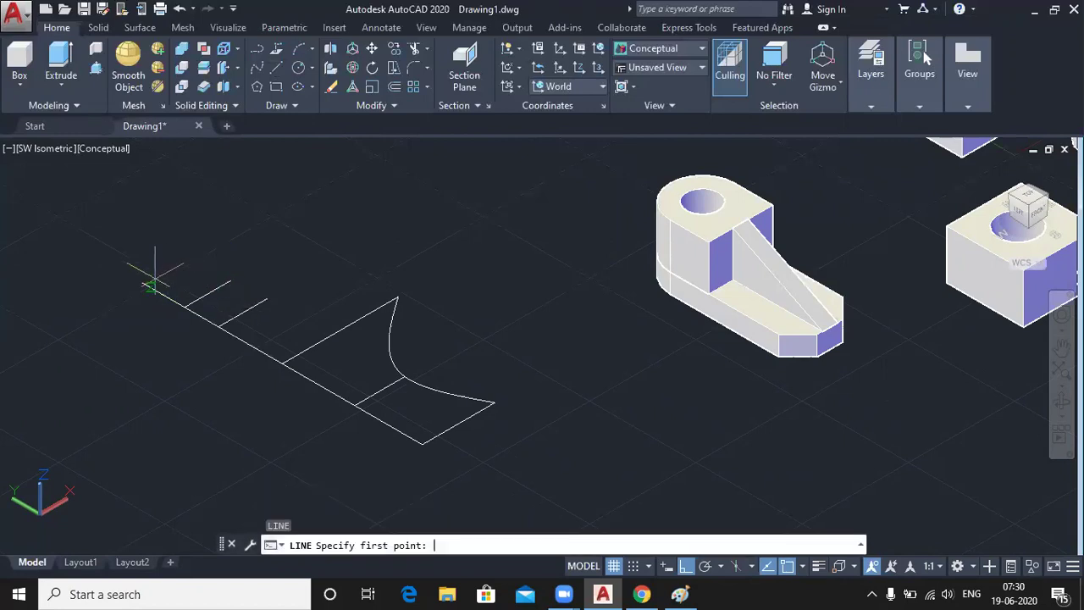
pyautogui.click(142, 282)
pyautogui.click(193, 253)
pyautogui.press('Return')
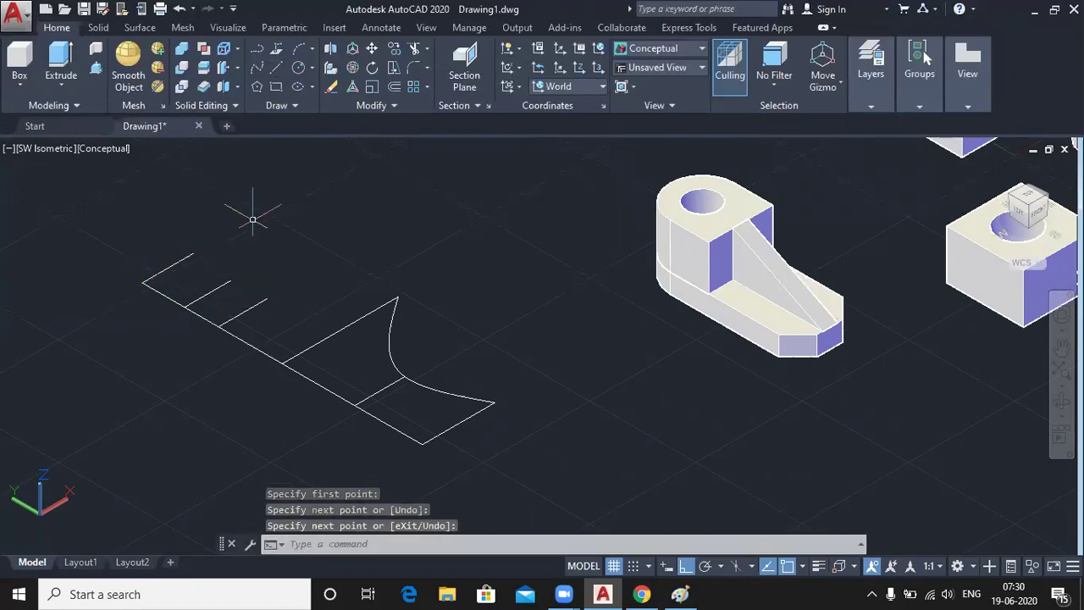
pyautogui.click(262, 70)
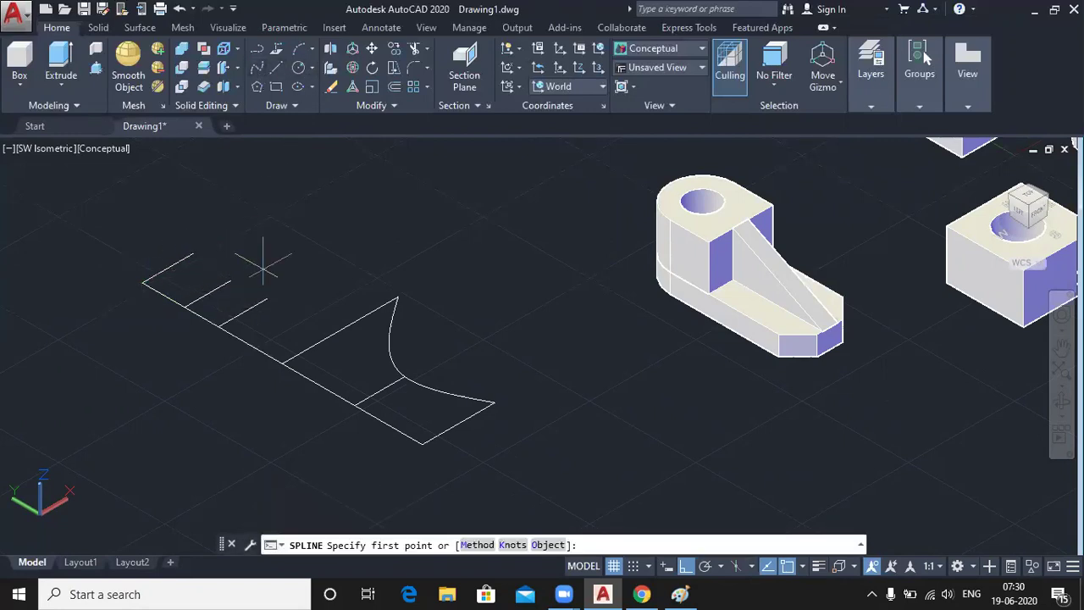
pyautogui.click(398, 295)
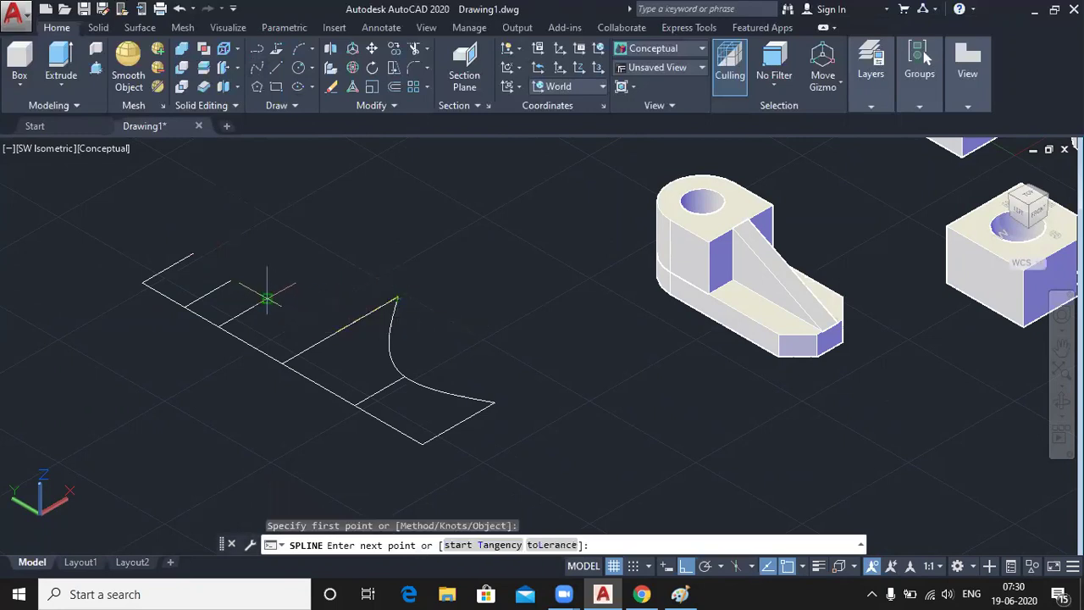
pyautogui.click(263, 297)
pyautogui.click(231, 279)
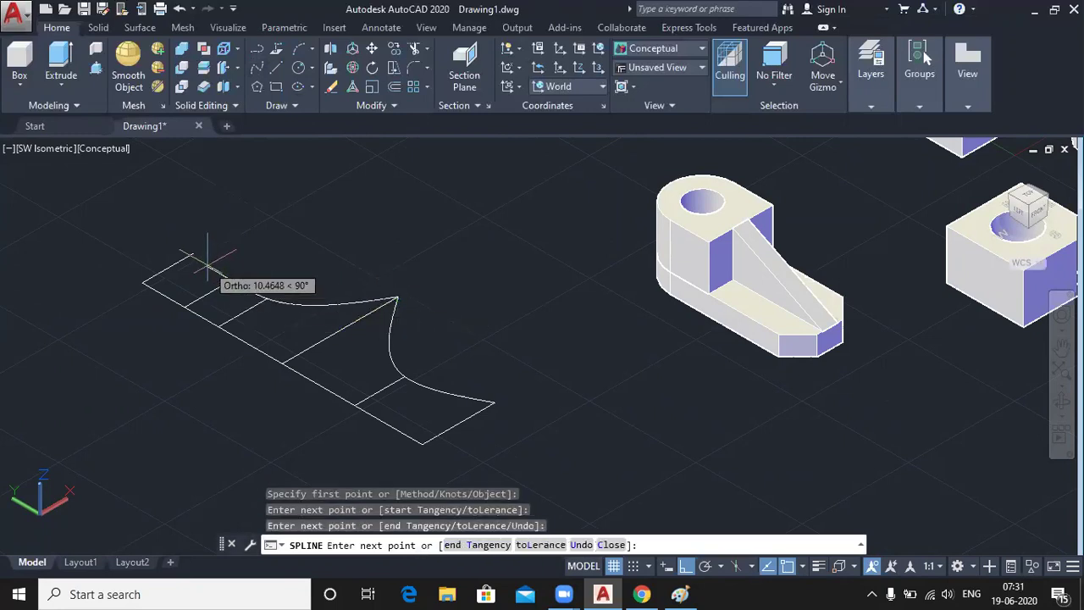
pyautogui.click(192, 251)
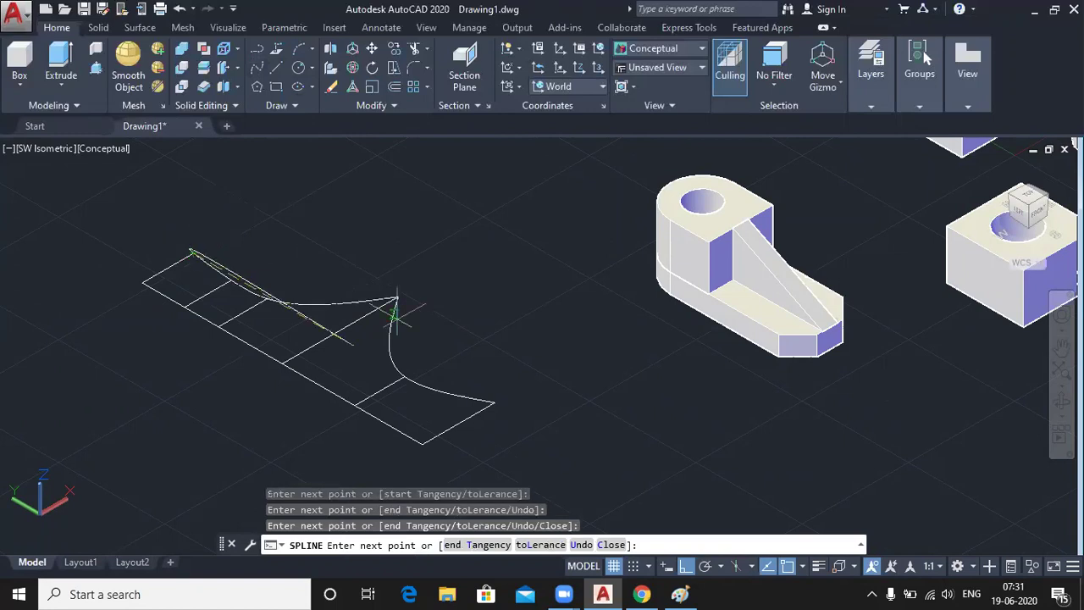
pyautogui.press('Escape')
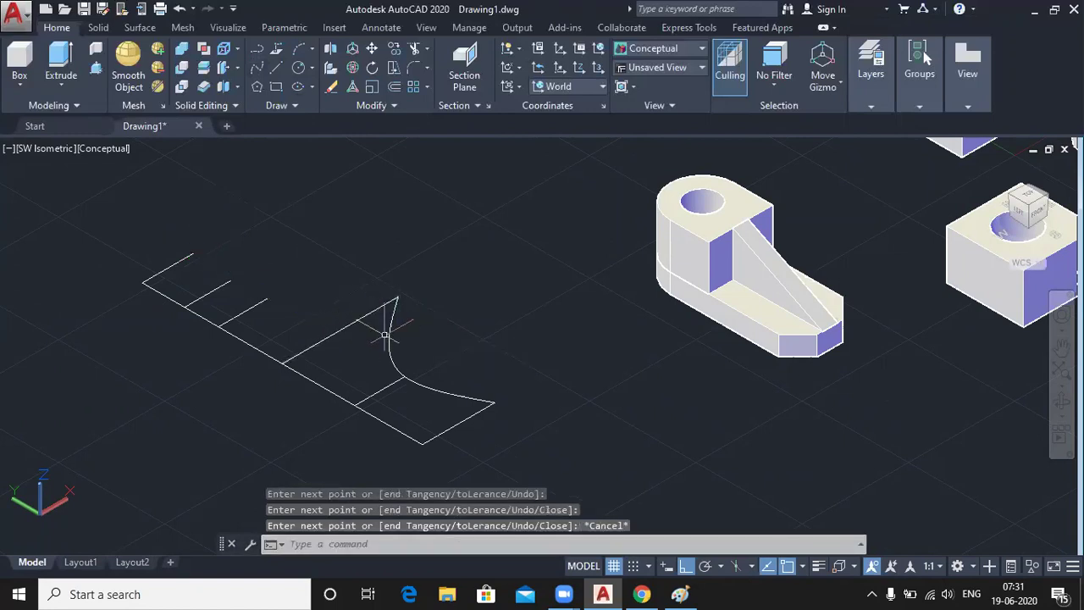
# Step: Erase the spline that joins the free ends of the first three cross lines
pyautogui.click(388, 337)
pyautogui.press('Delete')
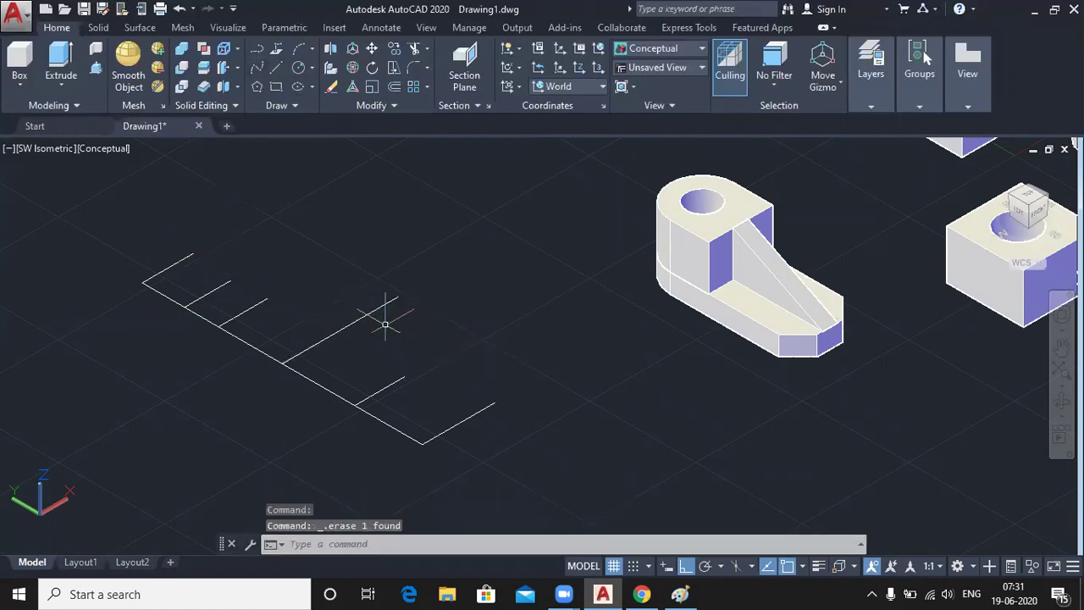
# Step: Draw one continuous spline through the free ends of all six cross lines, starting at the baseline's far end
pyautogui.click(271, 73)
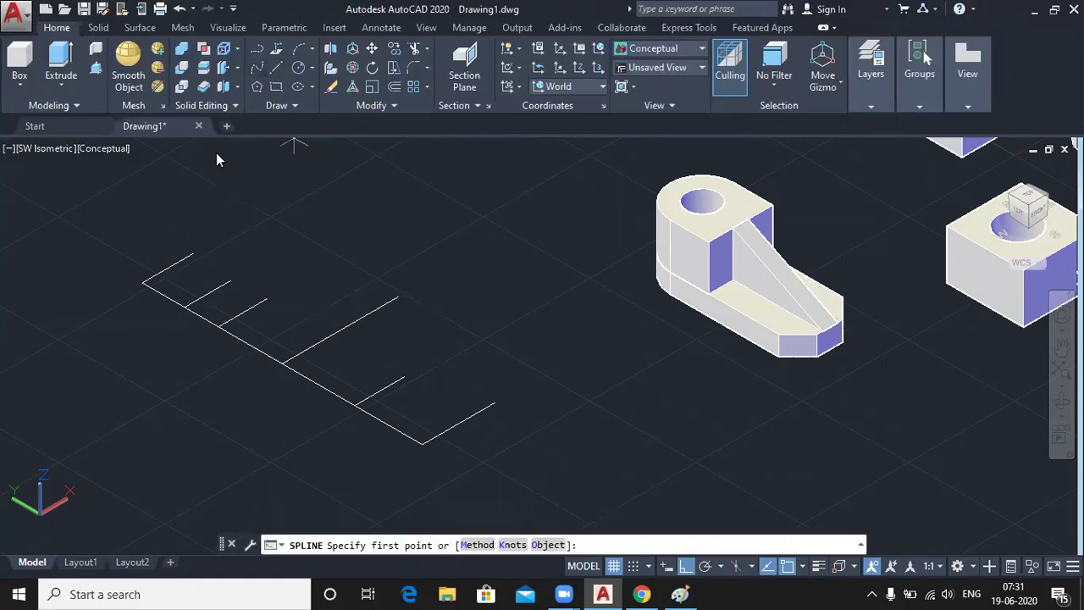
pyautogui.click(194, 254)
pyautogui.click(230, 280)
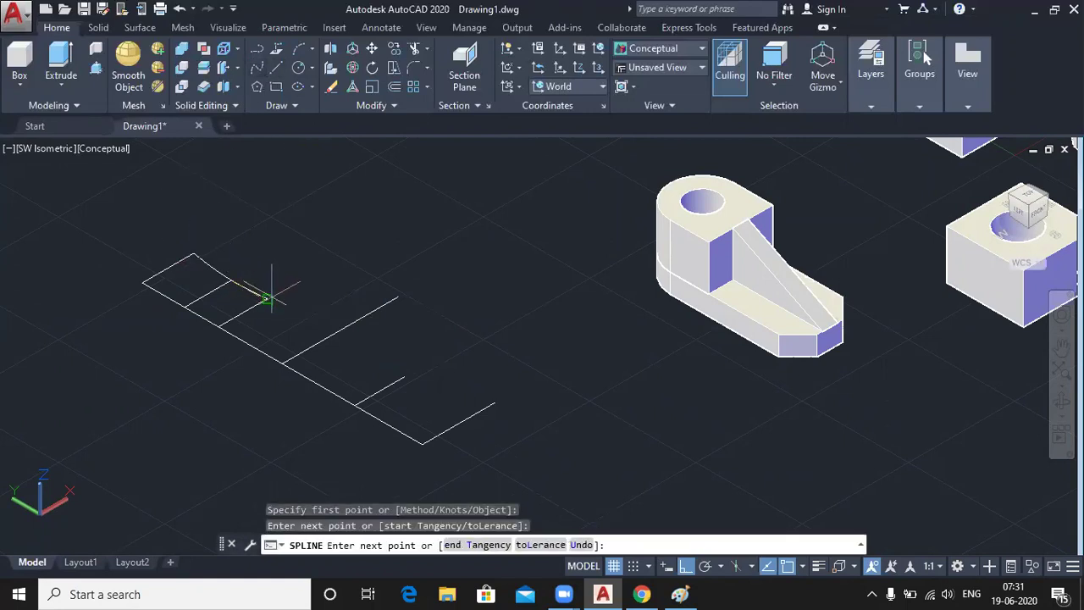
pyautogui.click(267, 299)
pyautogui.click(398, 296)
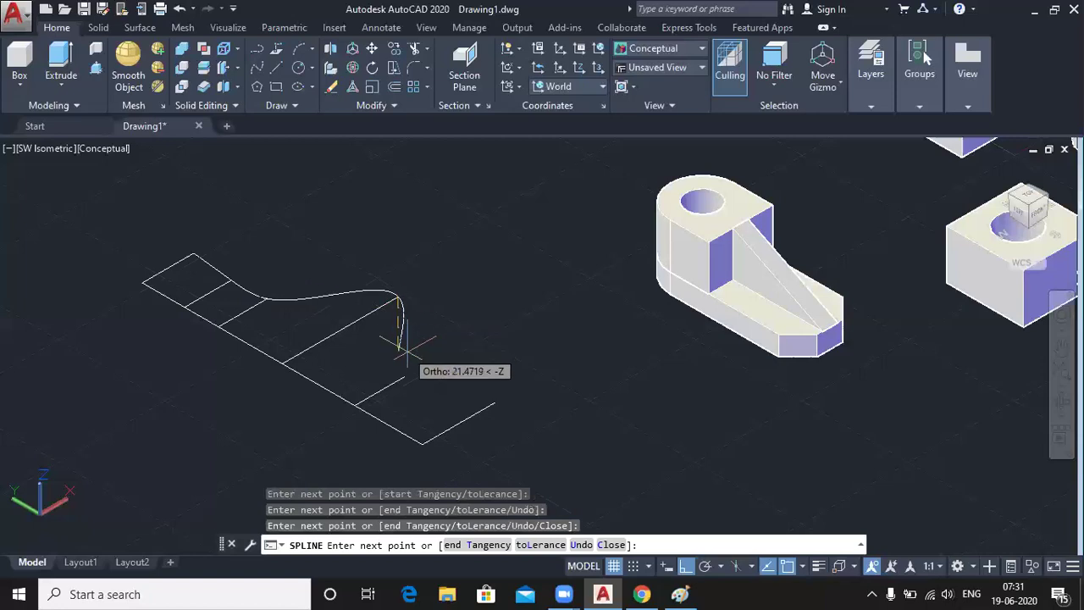
pyautogui.click(405, 376)
pyautogui.click(495, 402)
pyautogui.press('Return')
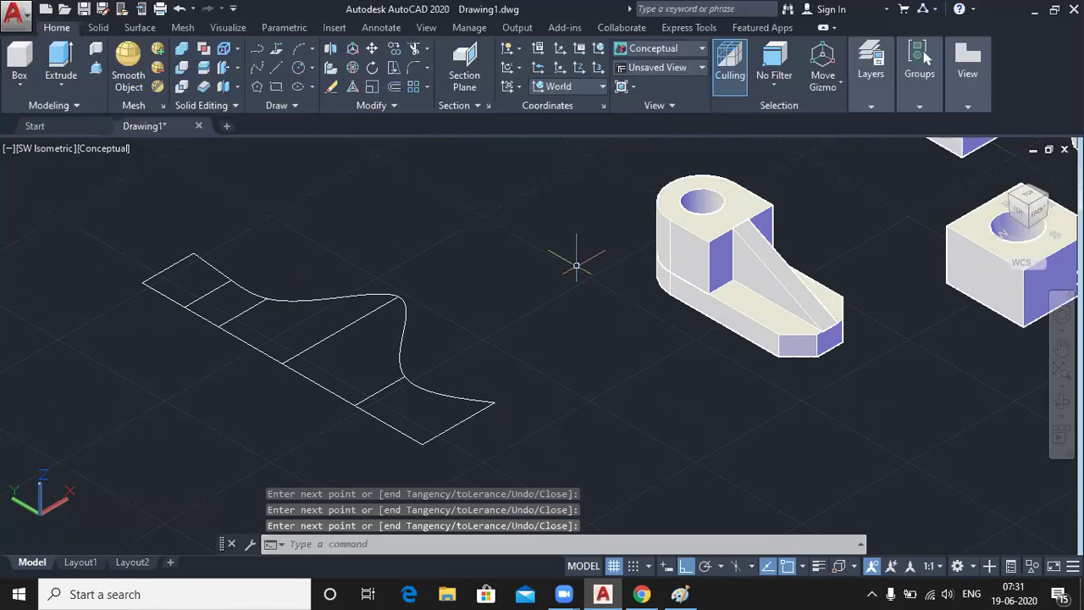
pyautogui.click(386, 407)
pyautogui.click(362, 361)
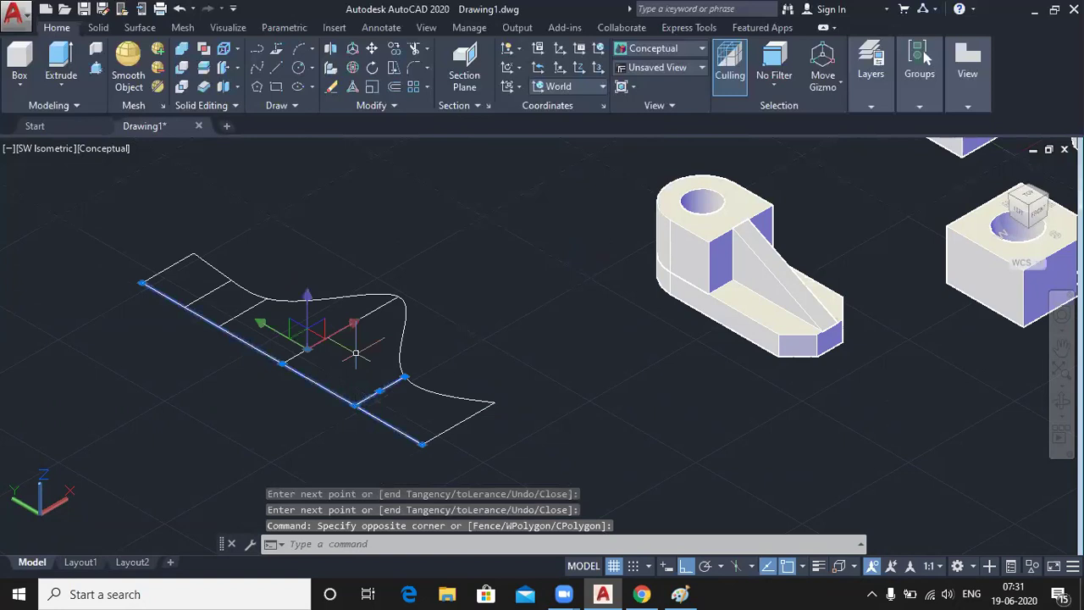
pyautogui.press('Escape')
# Step: Erase the four inner cross lines, keeping the closed outline of baseline, two end lines and spline
pyautogui.click(398, 392)
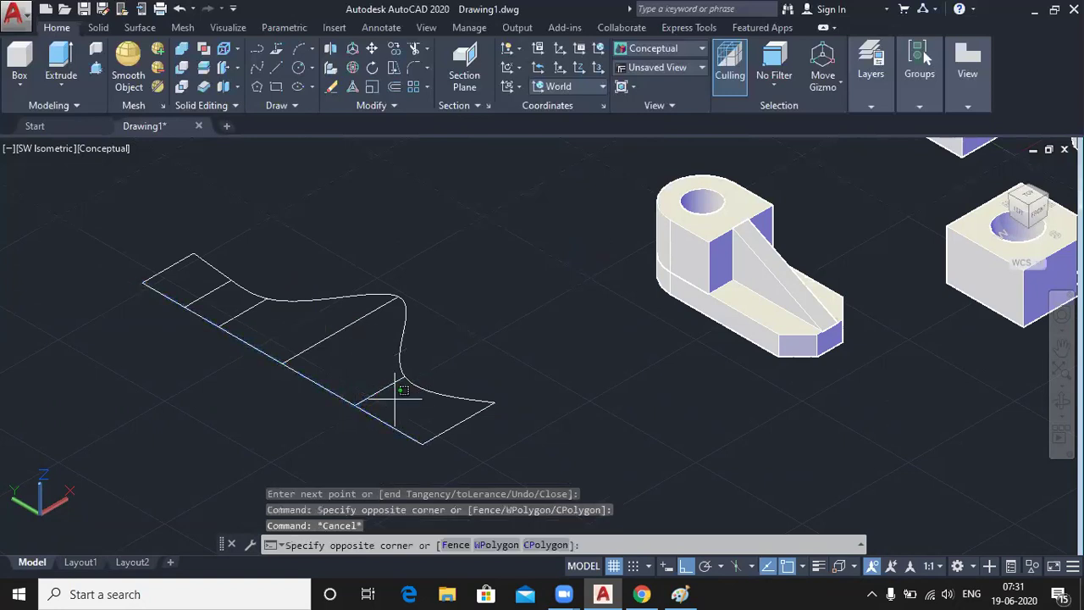
pyautogui.click(352, 350)
pyautogui.click(352, 348)
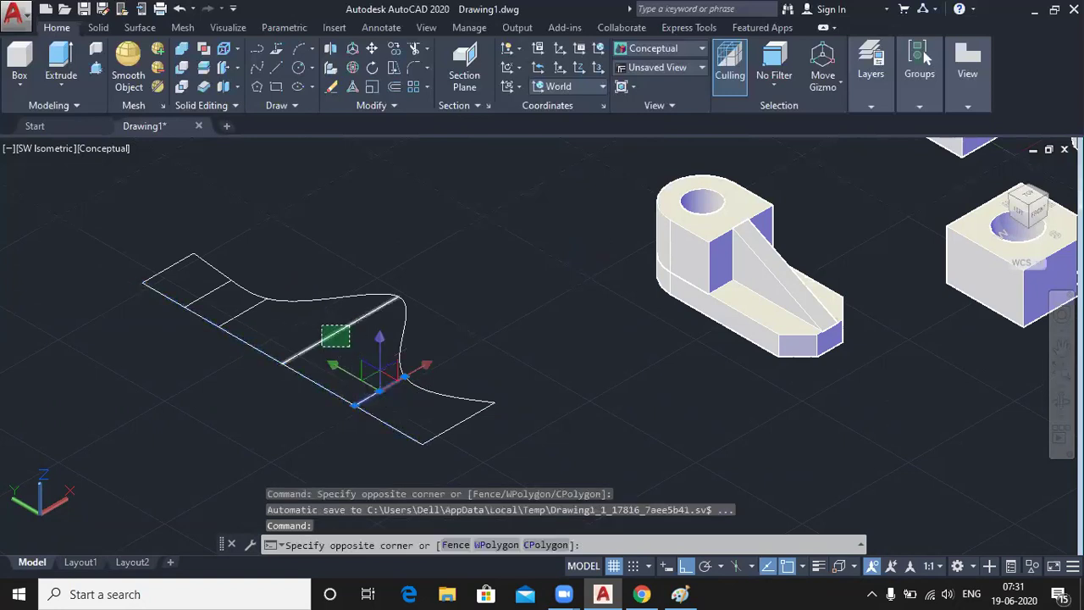
pyautogui.click(321, 325)
pyautogui.click(253, 313)
pyautogui.click(235, 307)
pyautogui.click(218, 301)
pyautogui.click(170, 262)
pyautogui.click(165, 249)
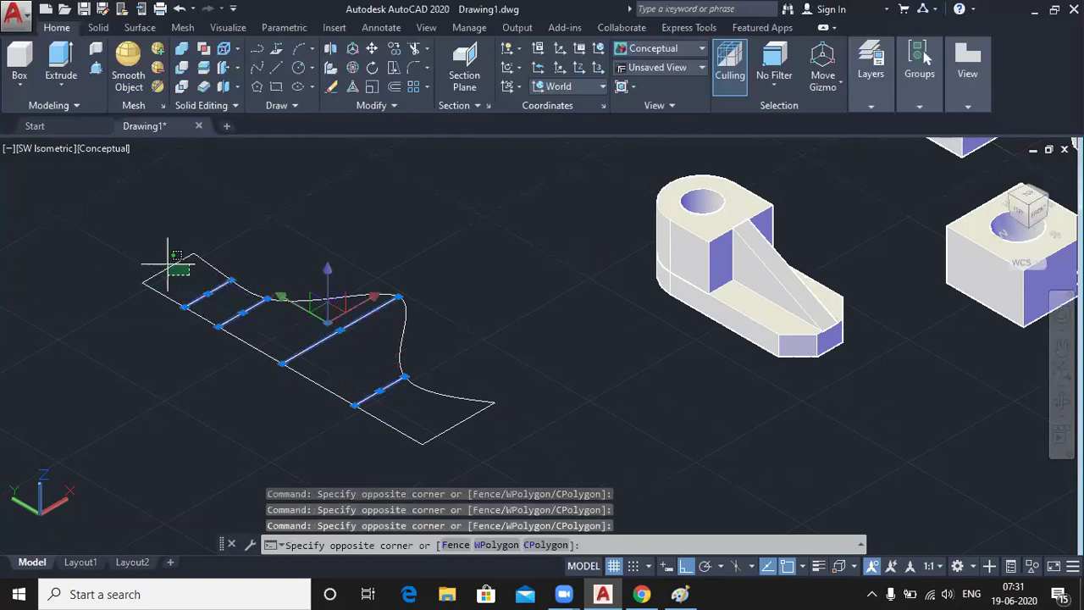
pyautogui.click(202, 280)
pyautogui.press('Delete')
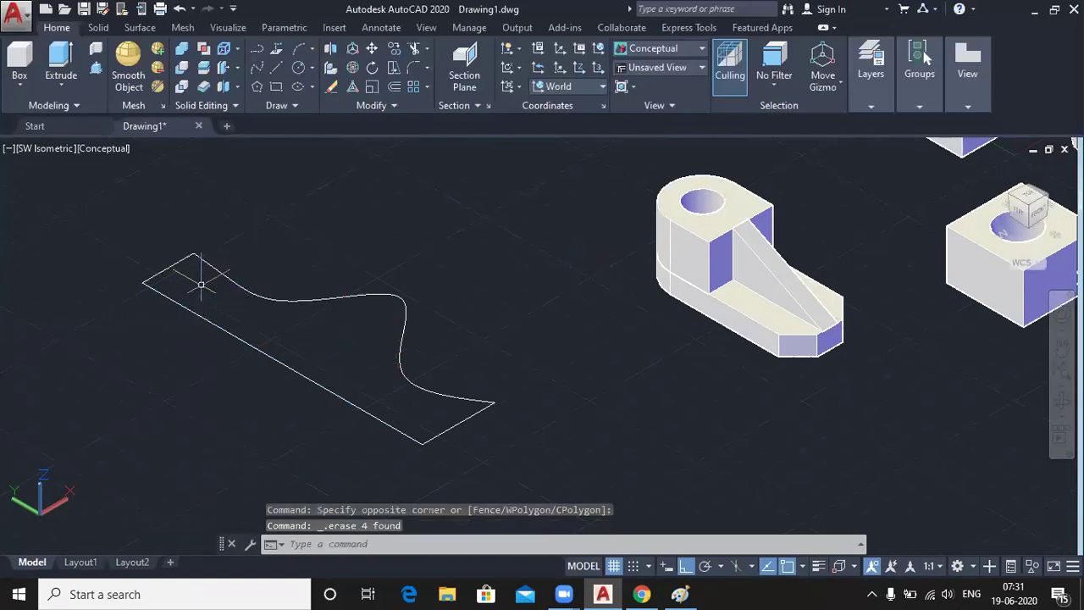
# Step: Draw a circle of radius 40 in the empty area beside the spline-edged profile
pyautogui.moveTo(472, 237); pyautogui.dragTo(629, 212, button='middle')
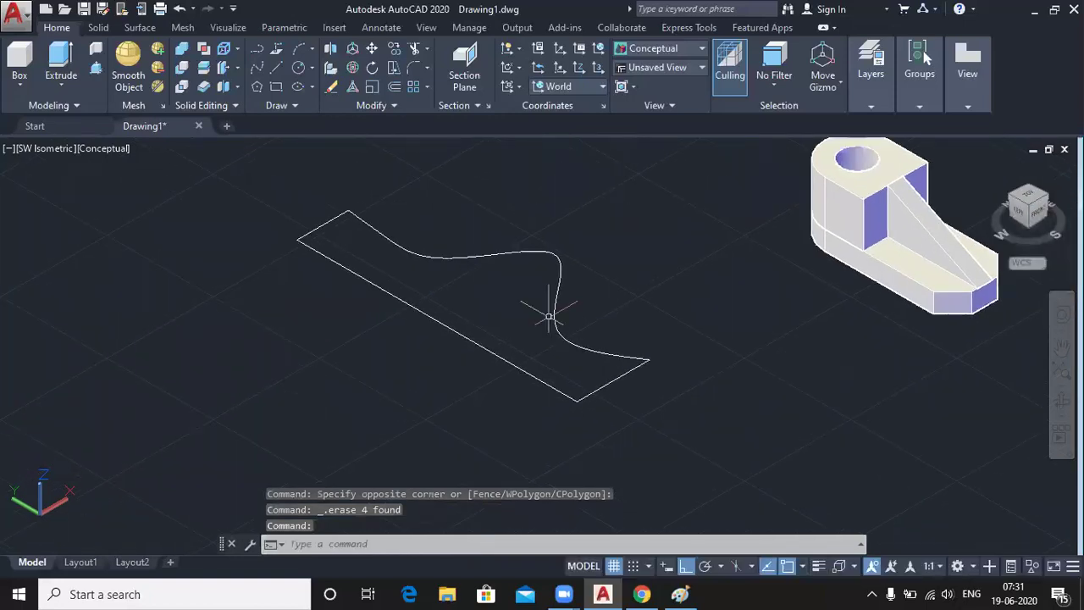
pyautogui.moveTo(548, 317); pyautogui.dragTo(684, 222, button='middle')
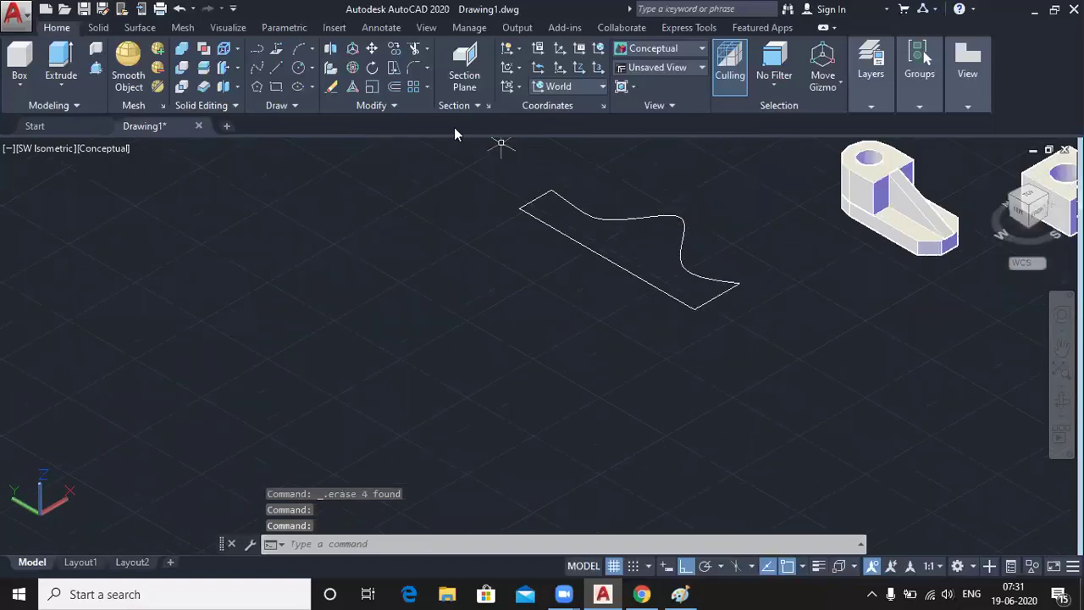
pyautogui.click(297, 69)
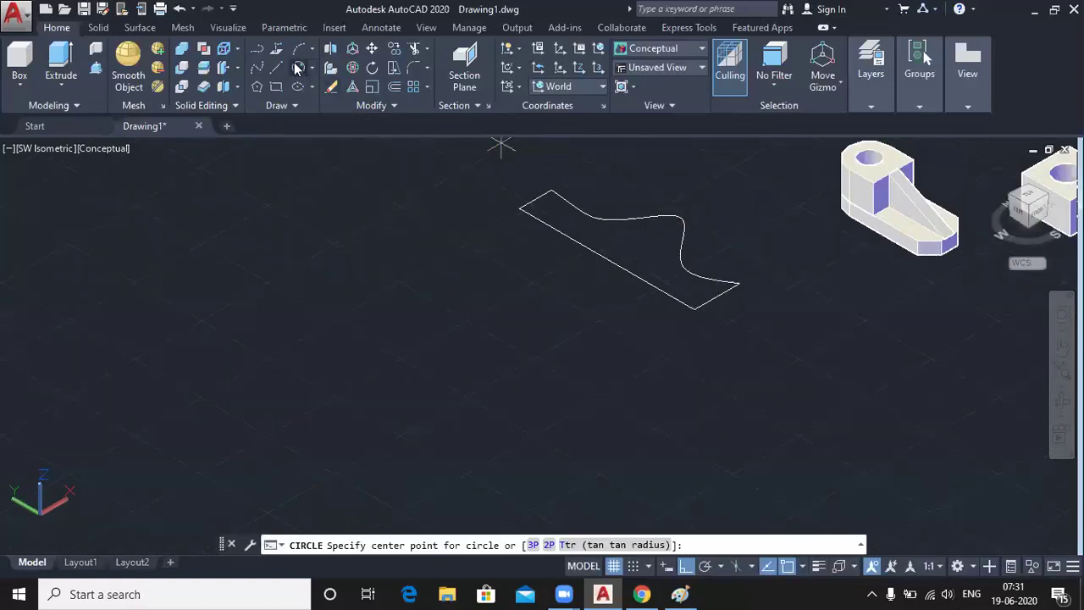
pyautogui.click(236, 350)
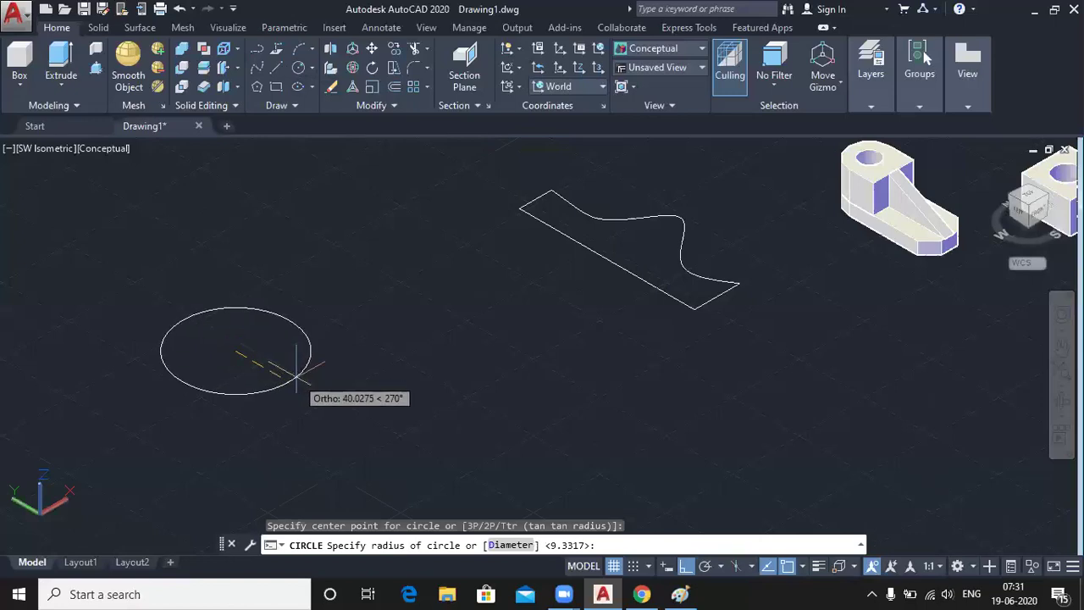
pyautogui.press('Return')
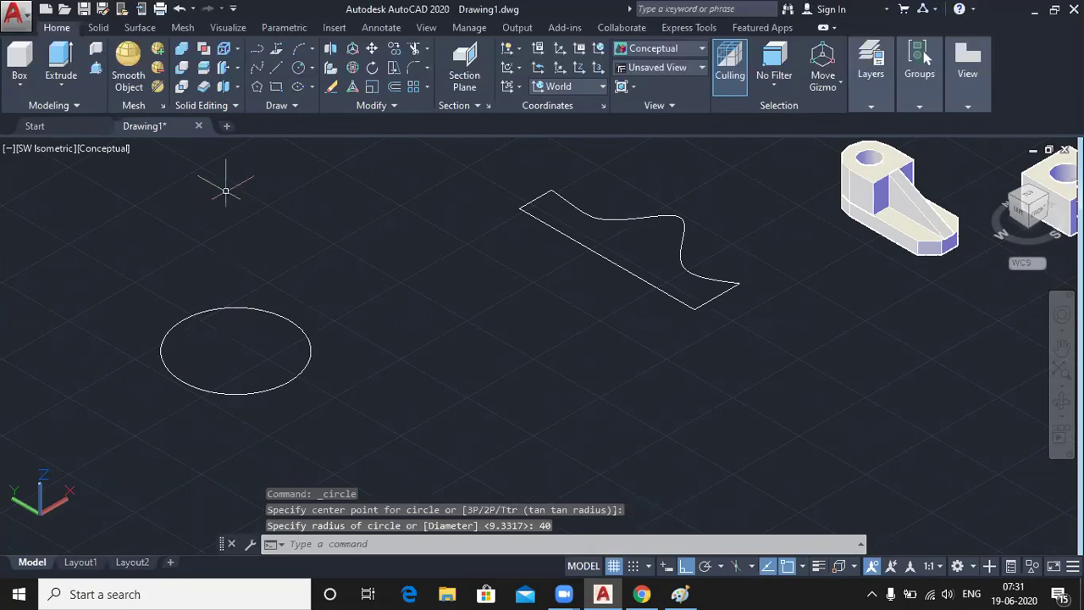
# Step: Draw a concentric circle of radius 38 from the centre of the radius 40 circle
pyautogui.click(298, 67)
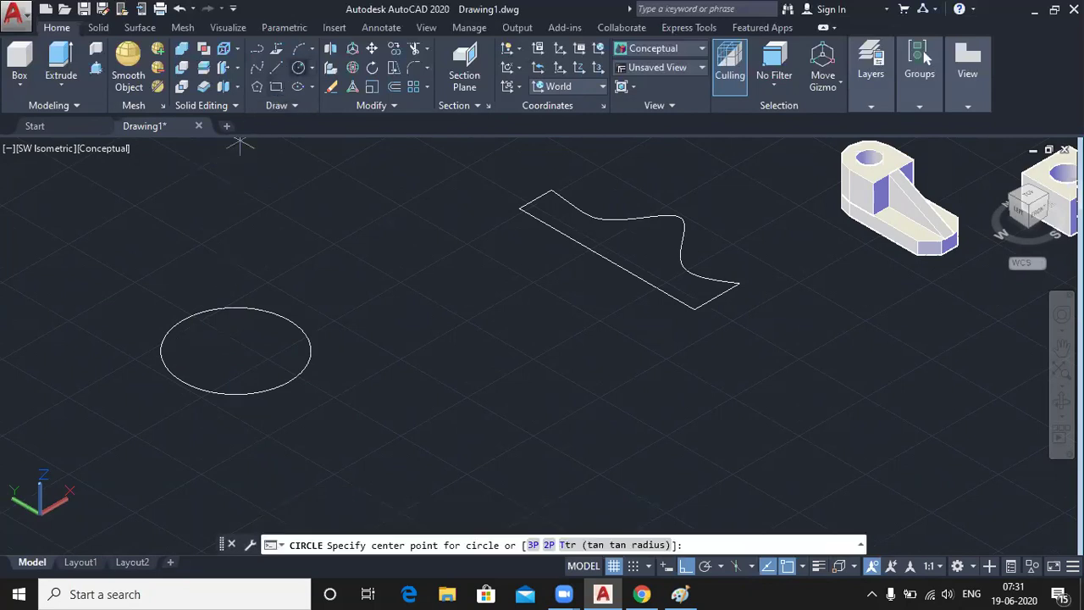
pyautogui.click(236, 350)
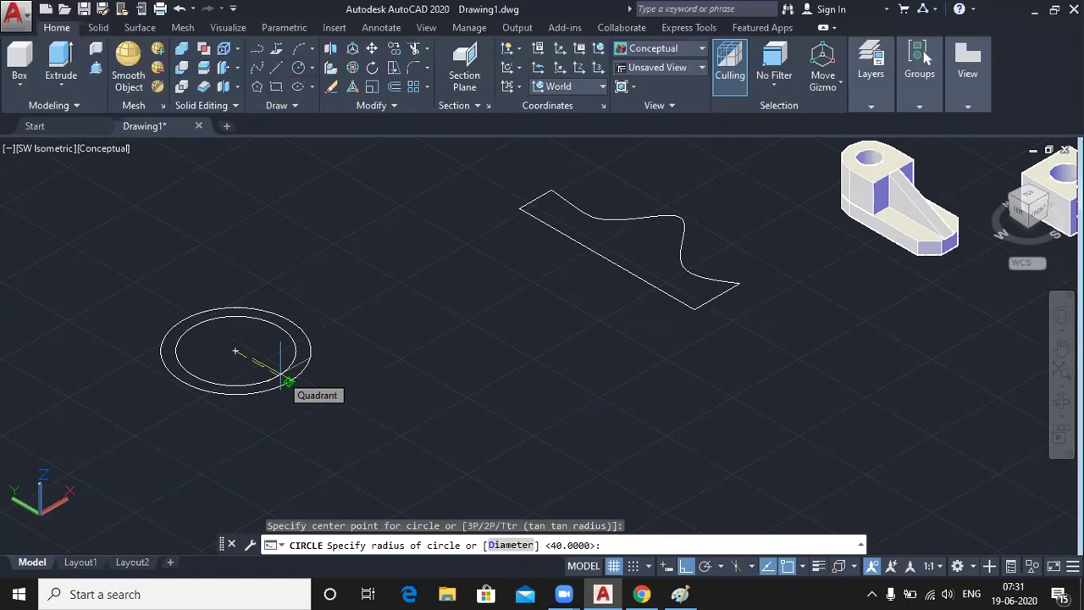
pyautogui.write('38')
pyautogui.press('Return')
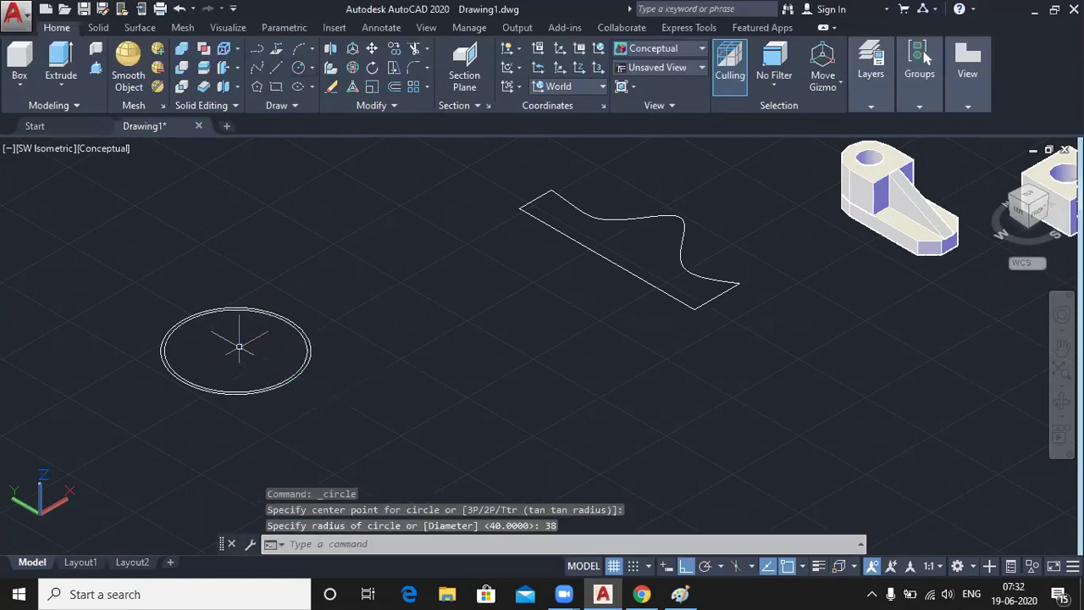
# Step: Move the radius 38 circle 30 units straight up along Z
pyautogui.click(305, 357)
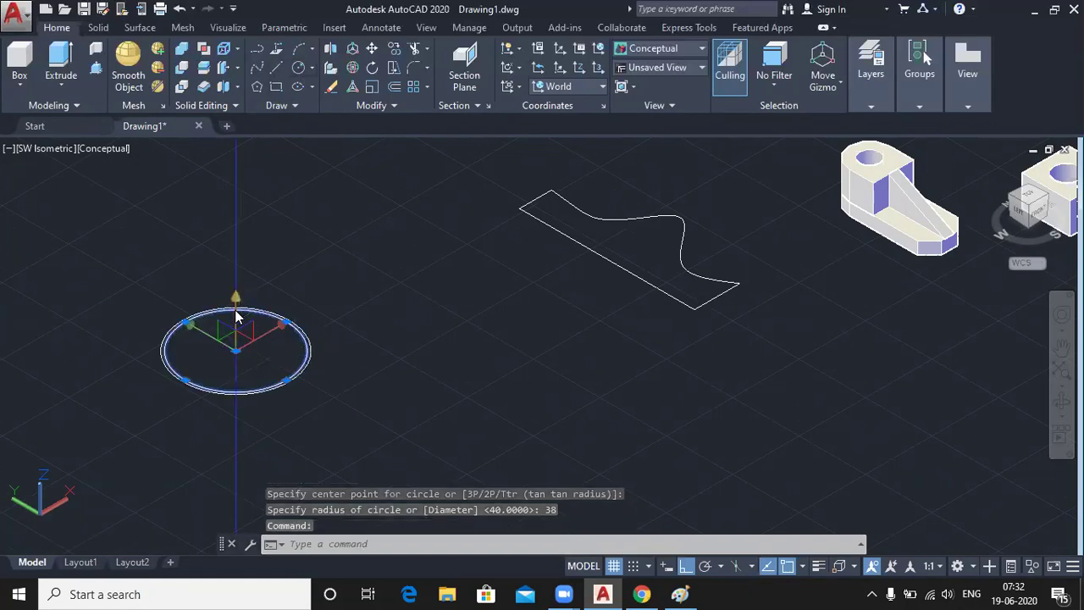
pyautogui.click(235, 349)
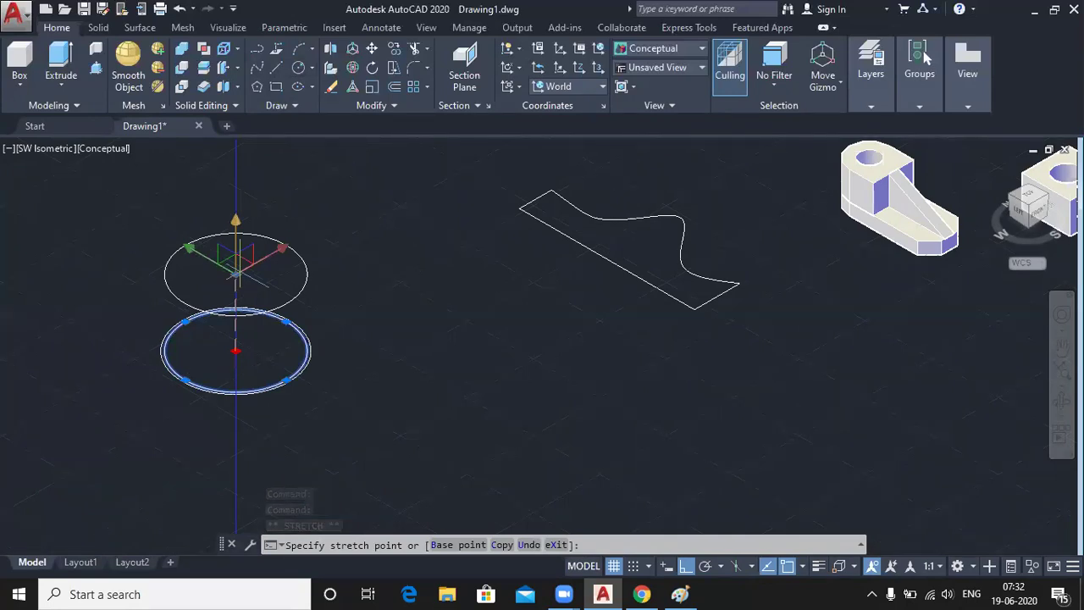
pyautogui.write('30')
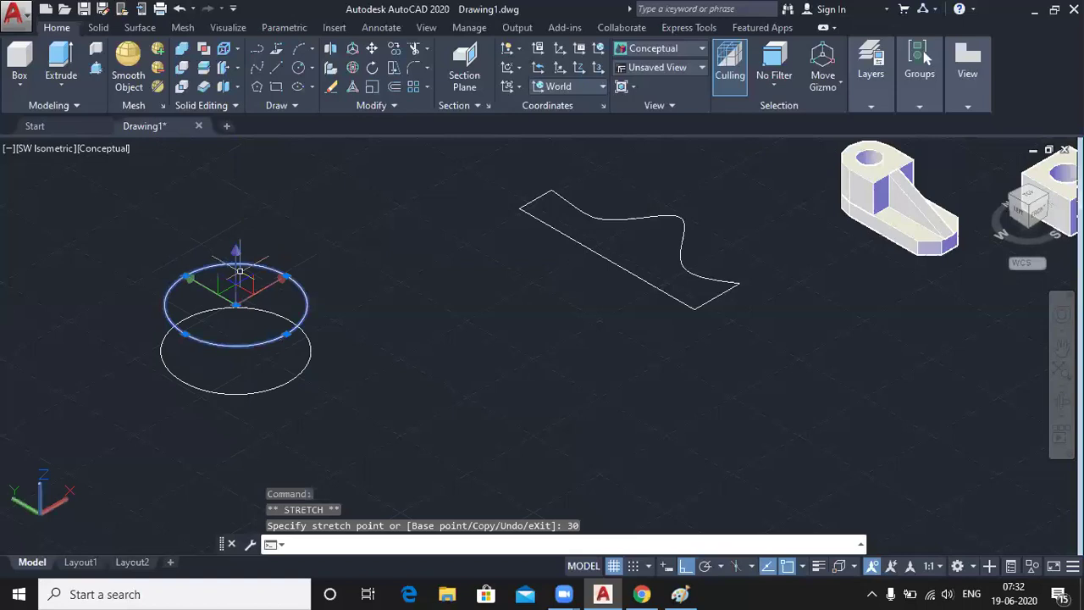
pyautogui.press('Return')
pyautogui.scroll(-2, 242, 273)
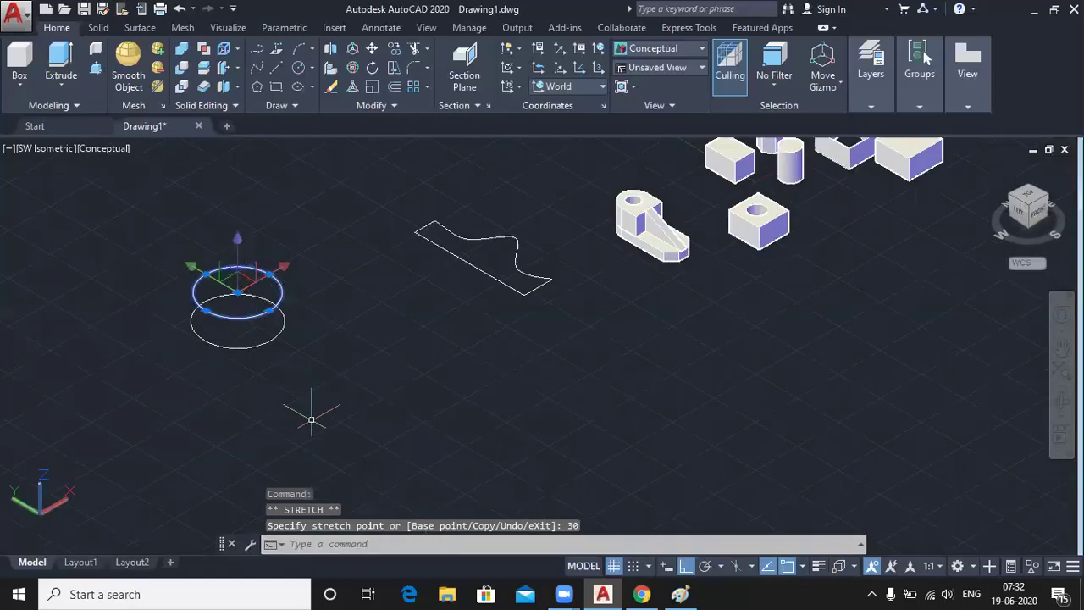
pyautogui.press('Escape')
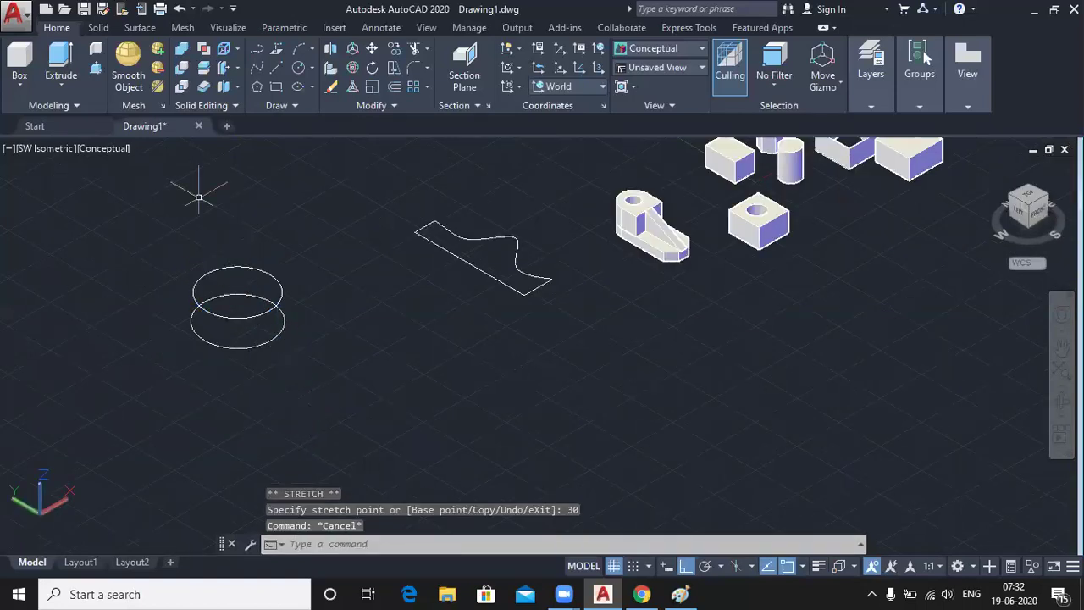
# Step: Draw a circle of radius 20 at the centre of the raised radius 38 circle
pyautogui.click(298, 69)
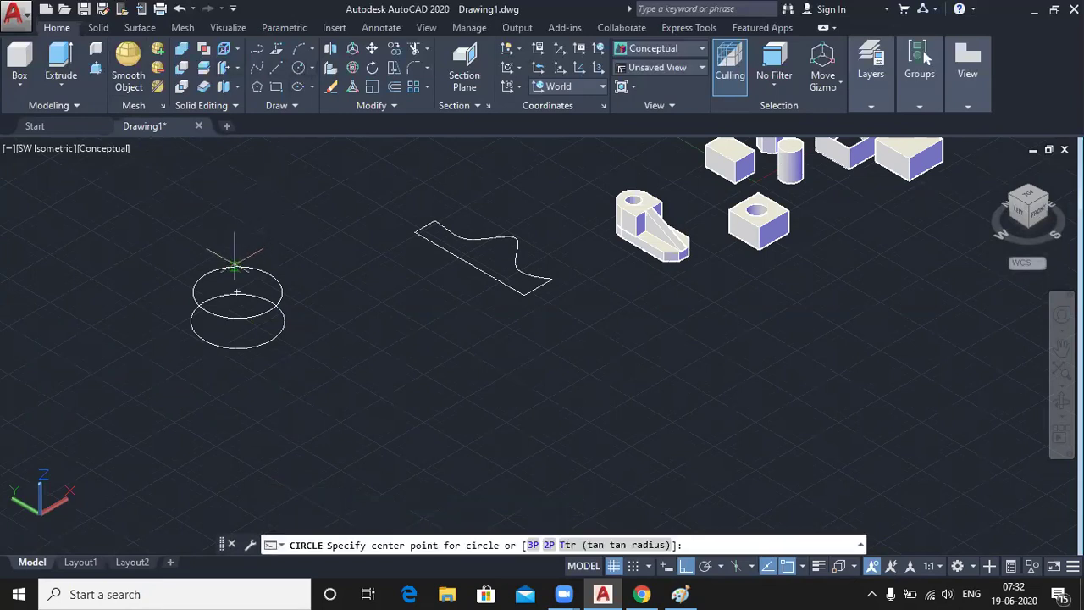
pyautogui.click(237, 292)
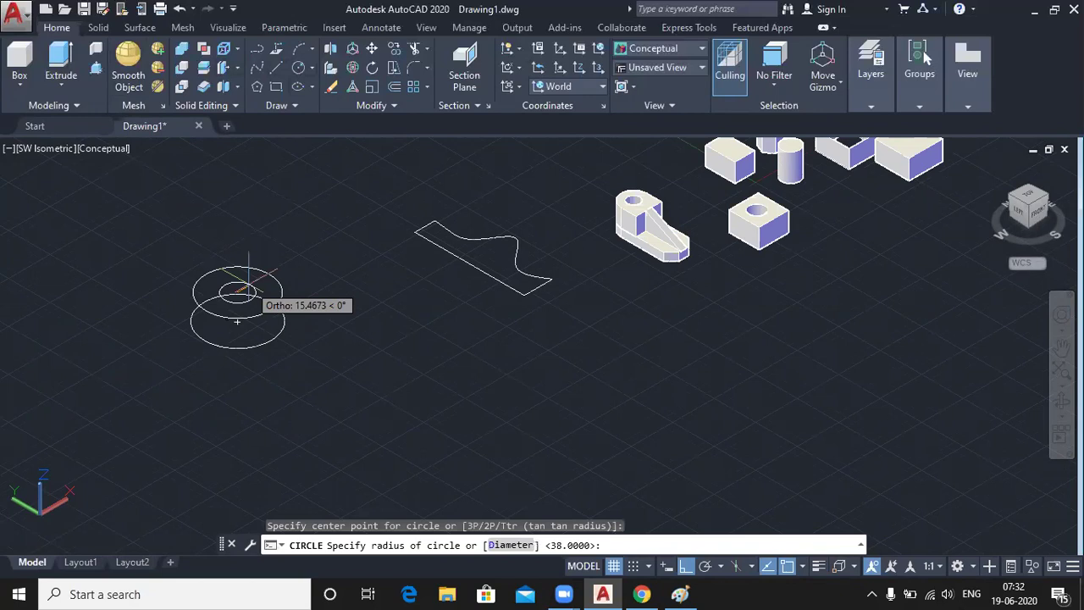
pyautogui.write('20')
pyautogui.press('Return')
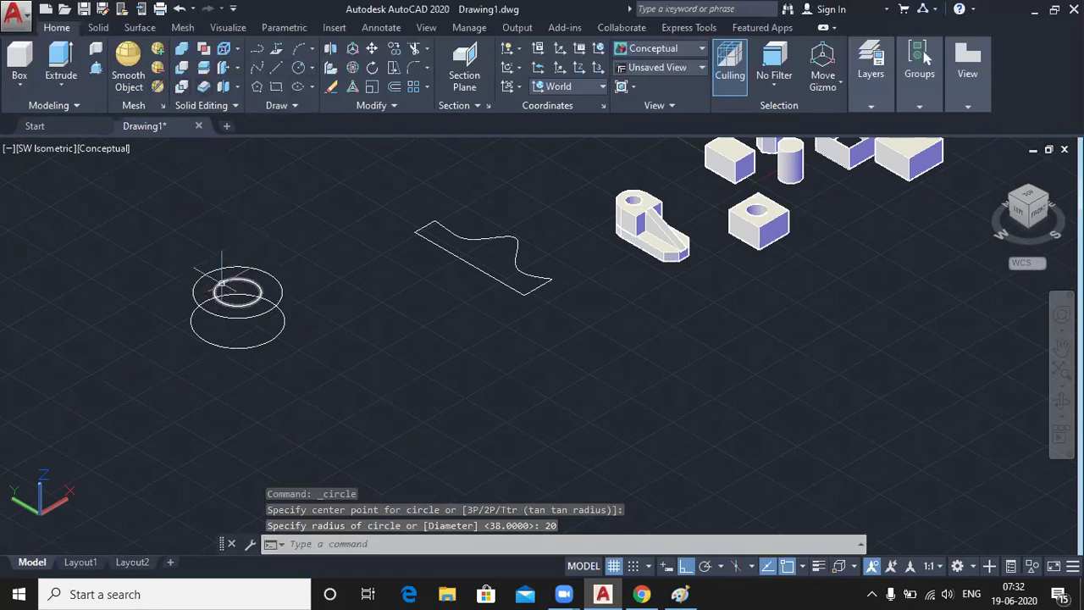
# Step: Raise the radius 20 circle 30 units along Z above the radius 38 circle
pyautogui.click(214, 292)
pyautogui.click(237, 243)
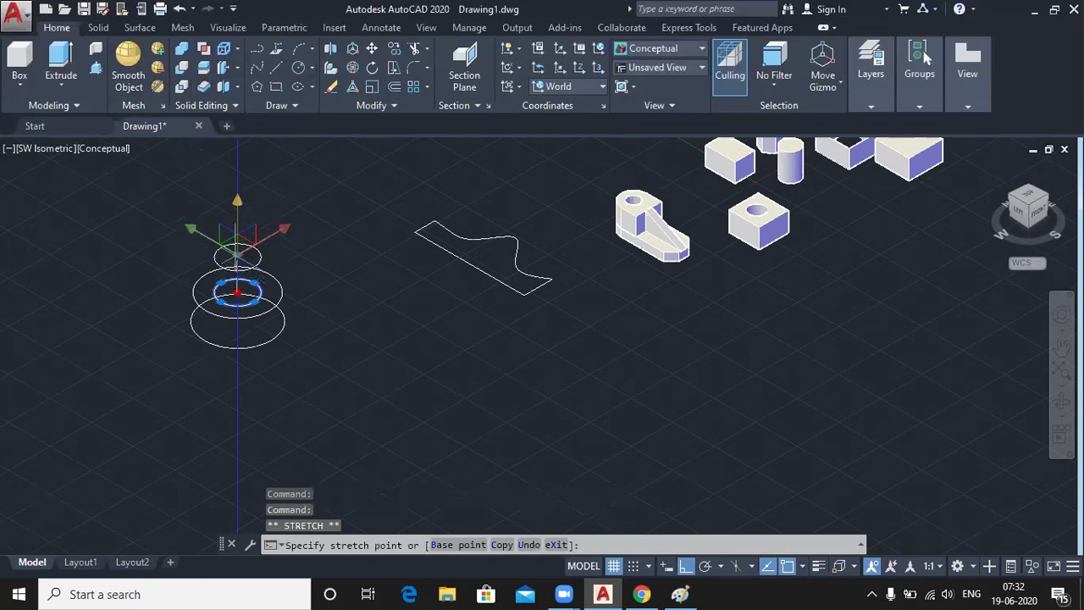
pyautogui.write('30')
pyautogui.press('Return')
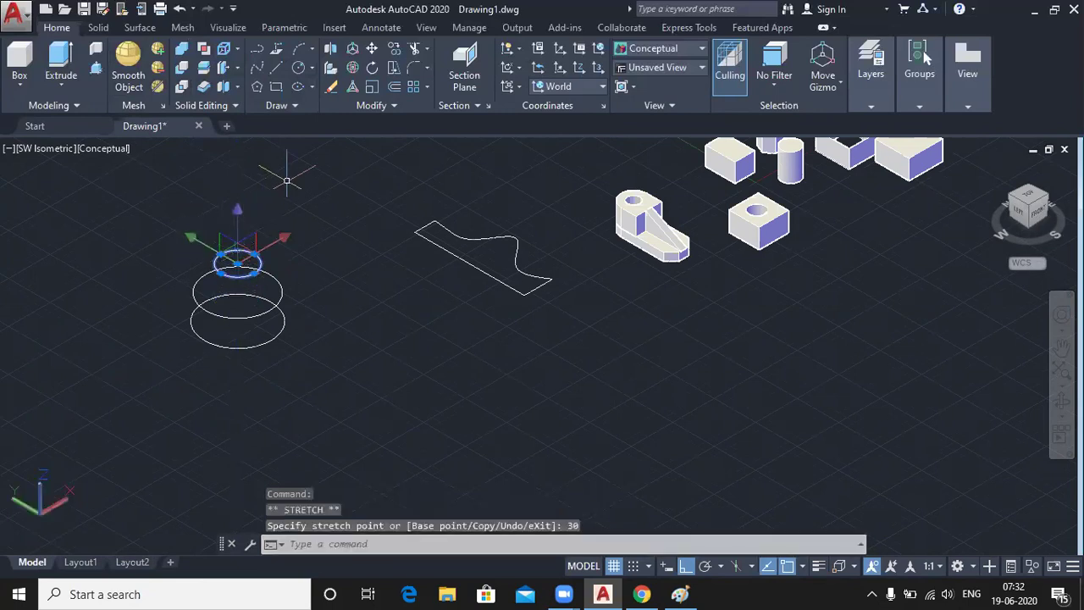
pyautogui.press('Escape')
# Step: Copy the radius 38 circle from its centre to 60 units above it along Z
pyautogui.click(284, 271)
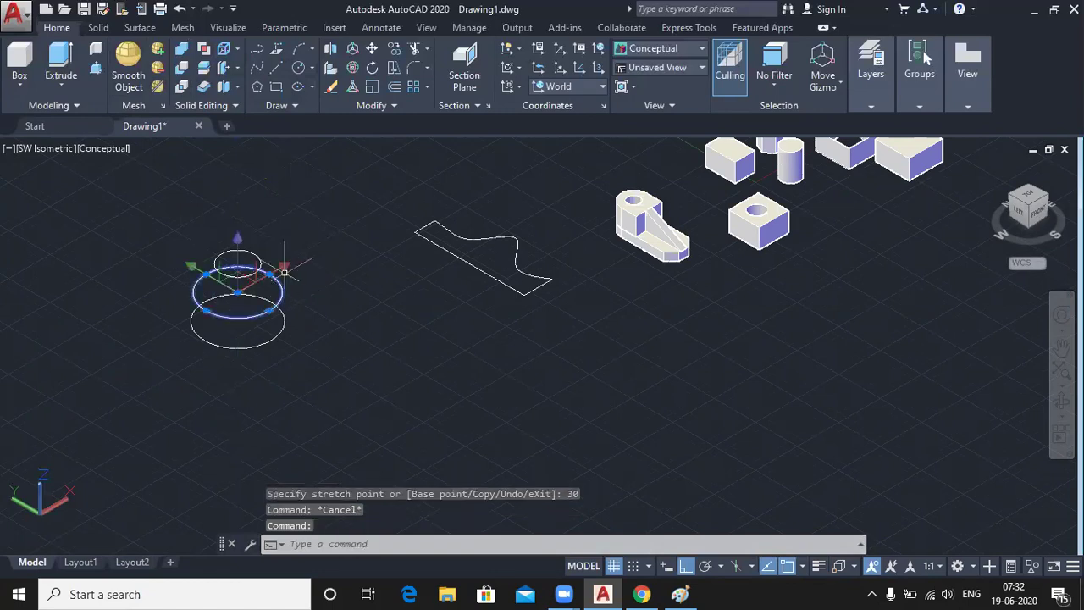
pyautogui.write('Co')
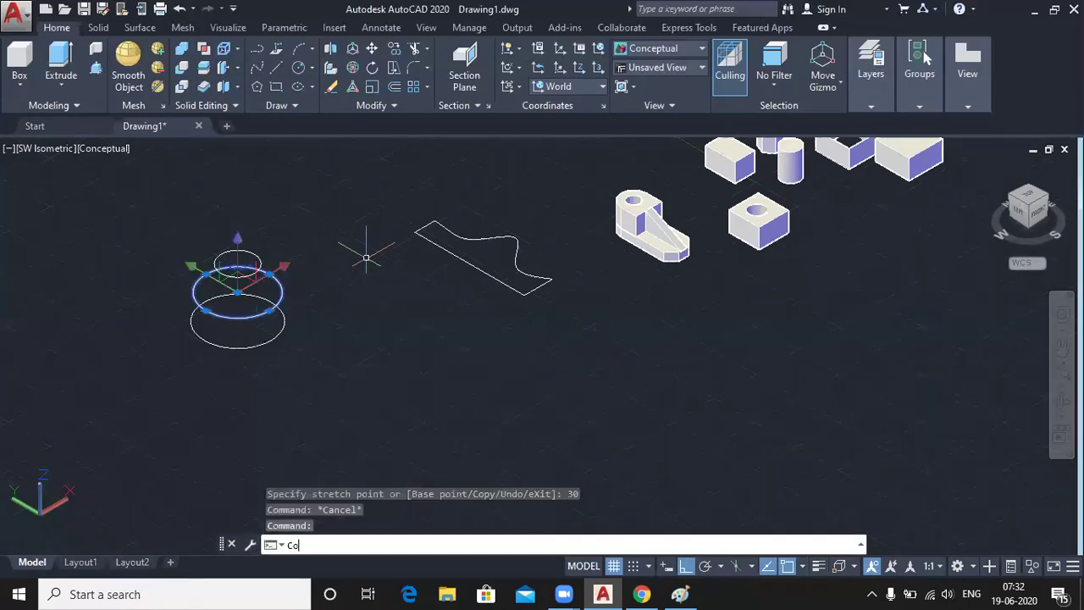
pyautogui.press('Return')
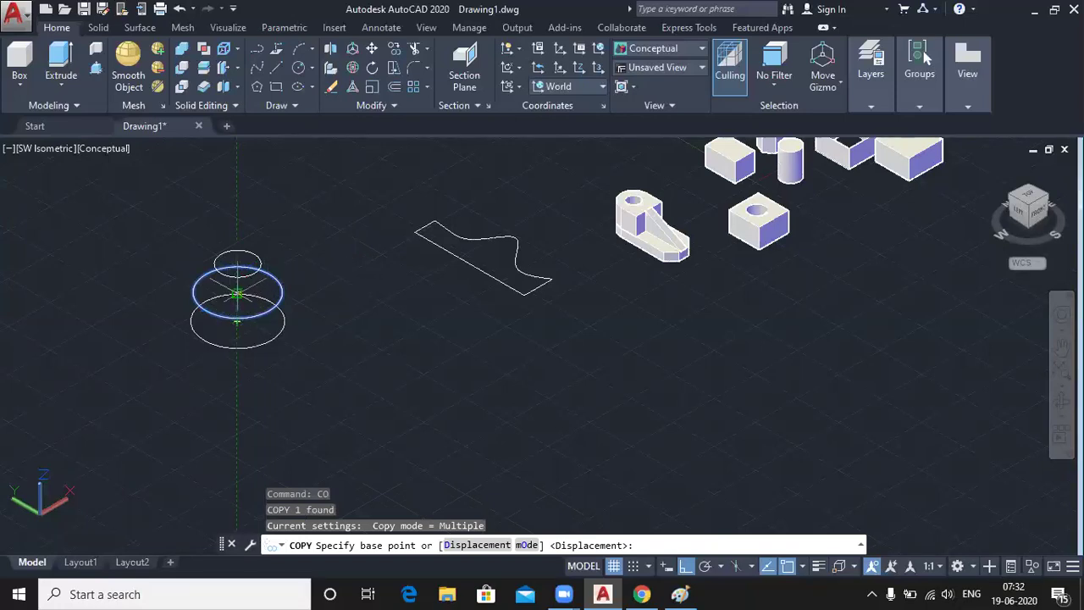
pyautogui.click(237, 294)
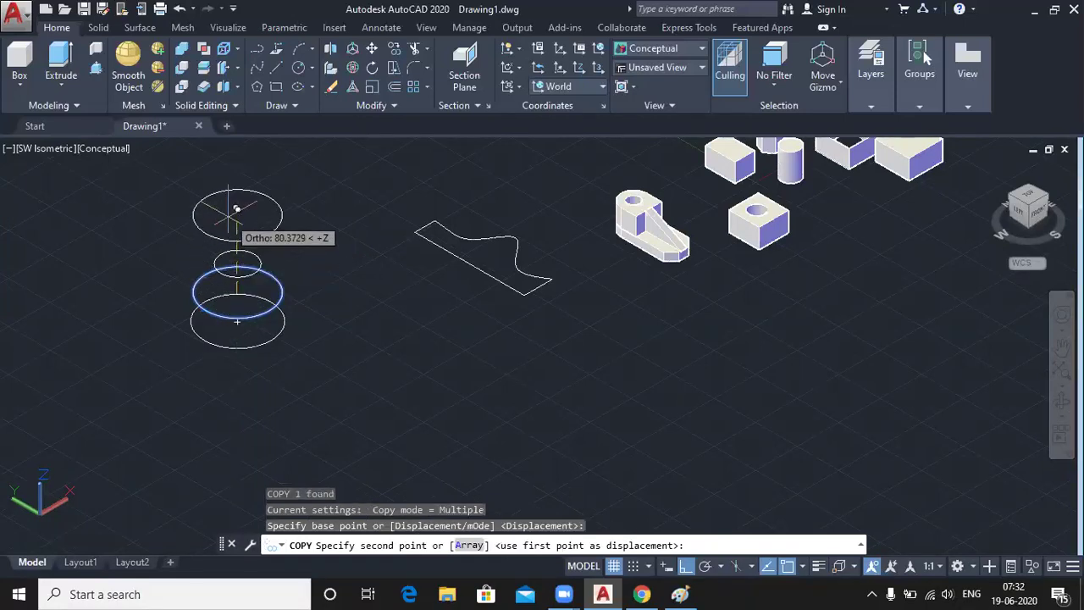
pyautogui.write('60')
pyautogui.press('Return')
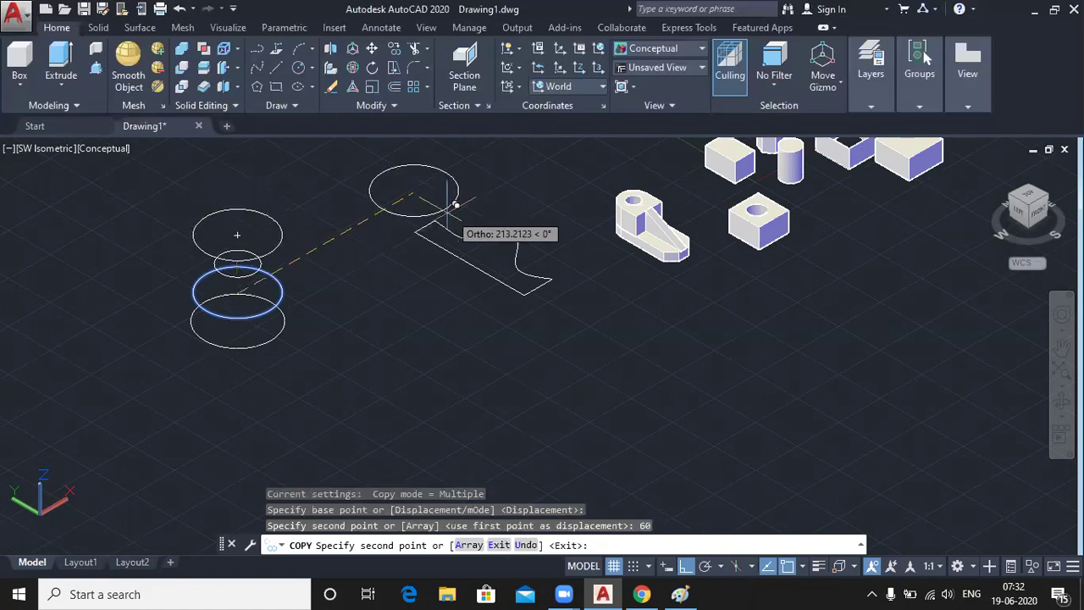
pyautogui.press('Escape')
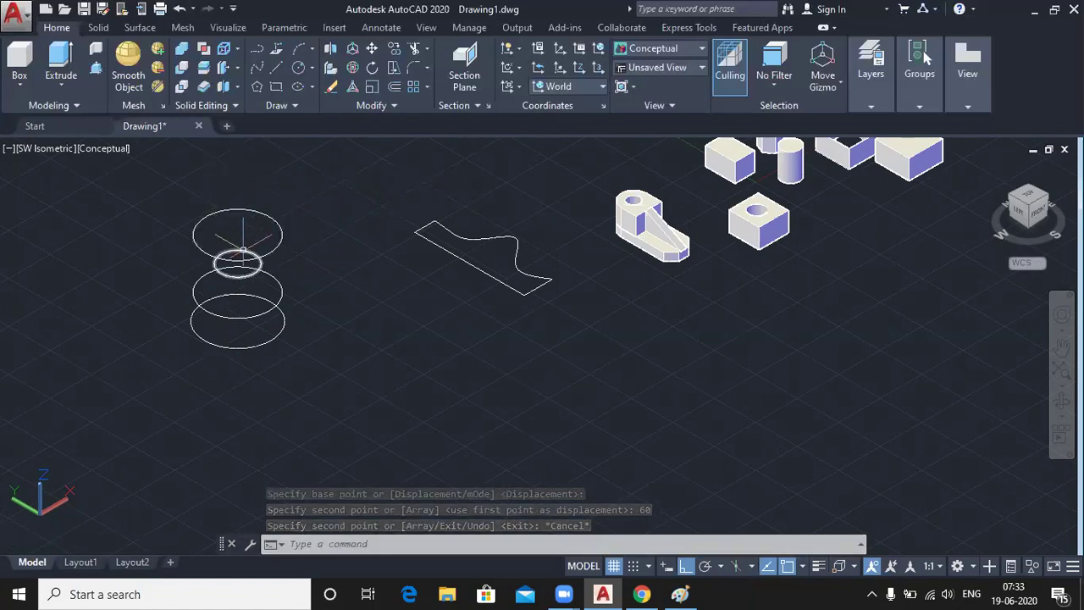
# Step: Copy the radius 20 circle from its centre to 60 units above it along Z
pyautogui.click(238, 253)
pyautogui.write('co')
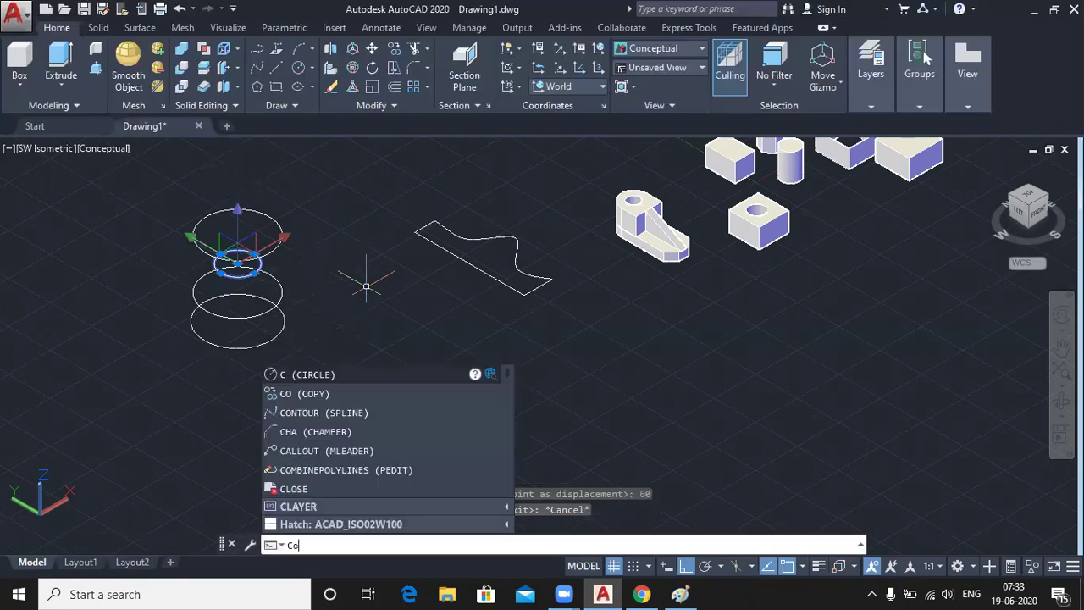
pyautogui.press('Return')
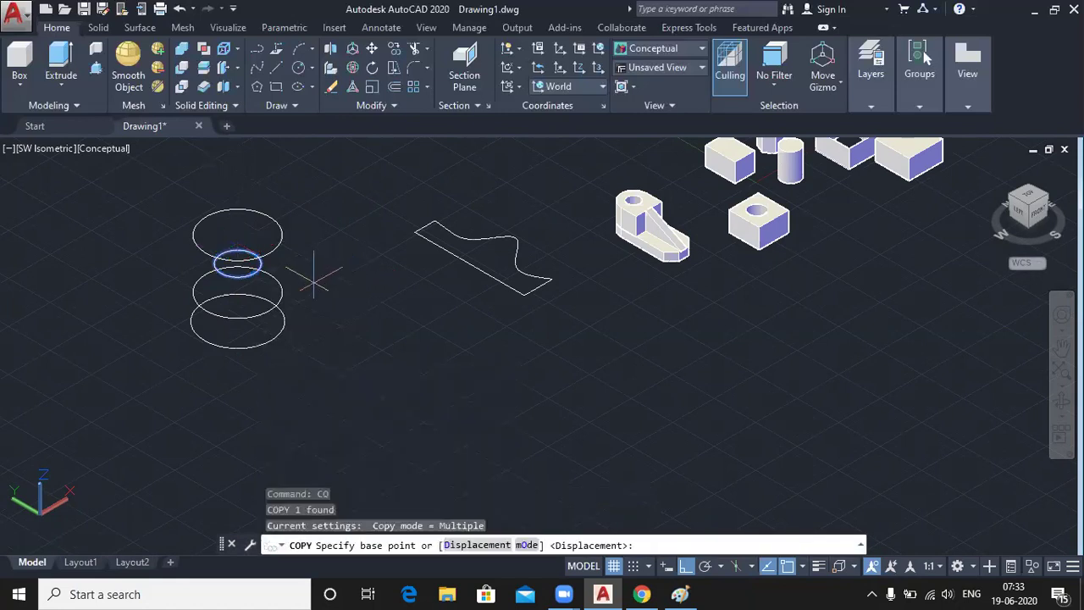
pyautogui.scroll(2, 237, 263)
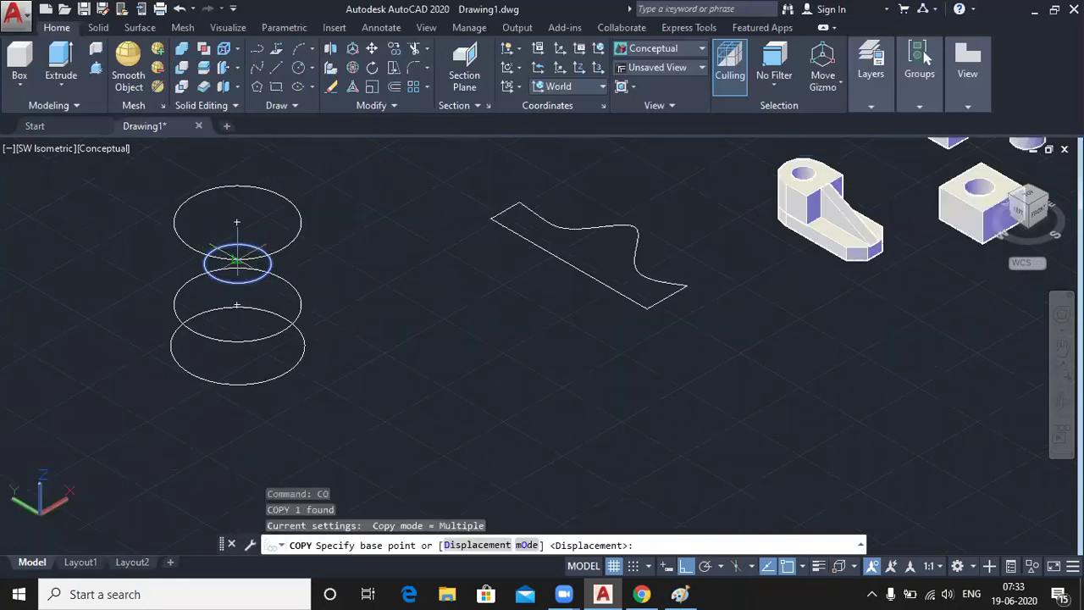
pyautogui.click(238, 260)
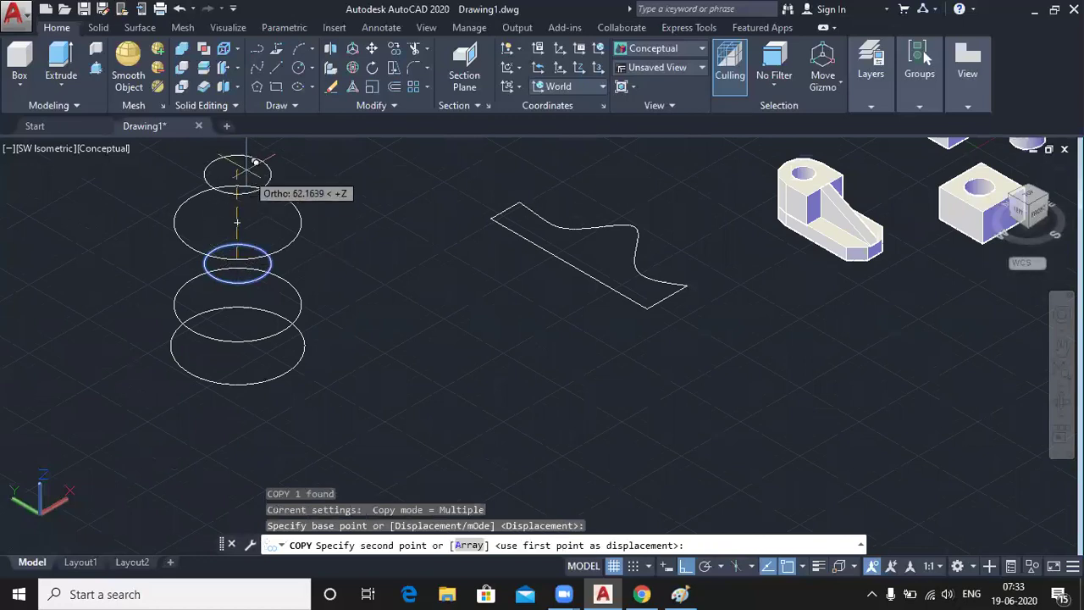
pyautogui.write('6')
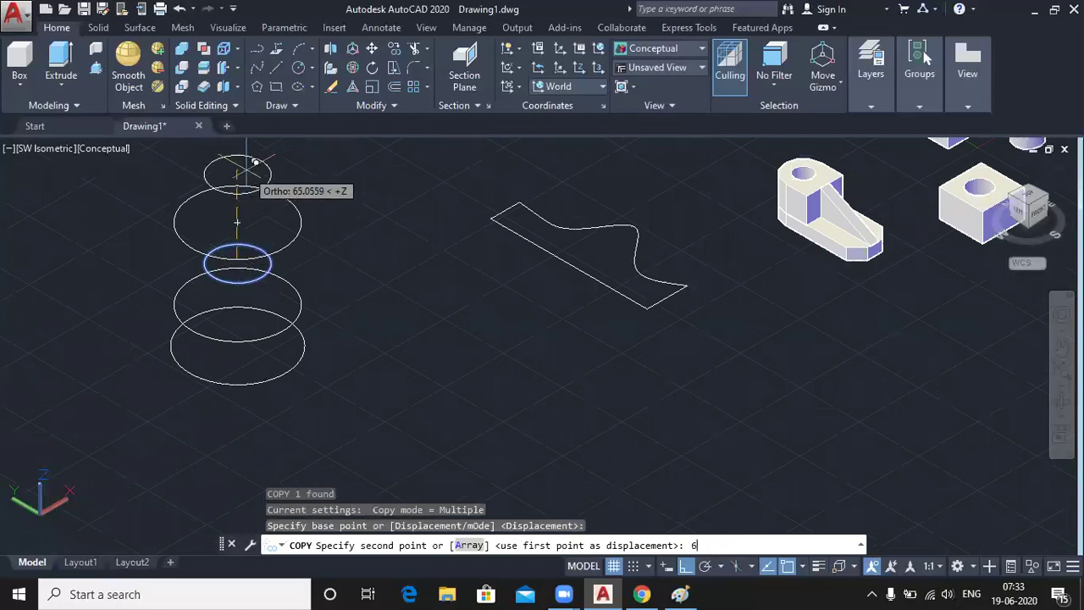
pyautogui.write('0')
pyautogui.press('Return')
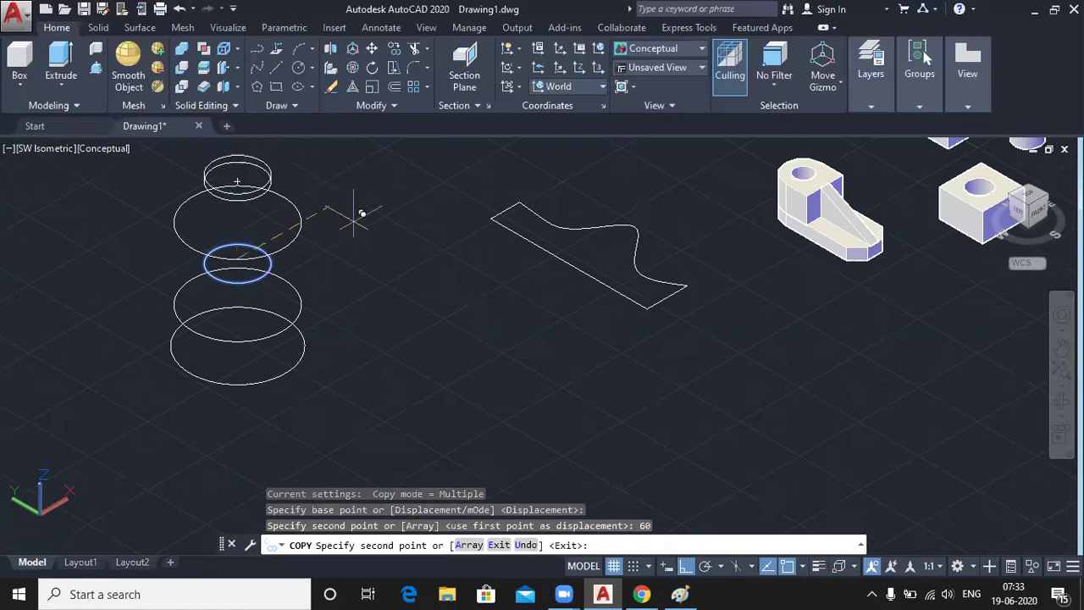
# Step: Copy the radius 20 circle from its centre to 90 units above it along Z and finish copying
pyautogui.moveTo(273, 172); pyautogui.dragTo(302, 277, button='middle')
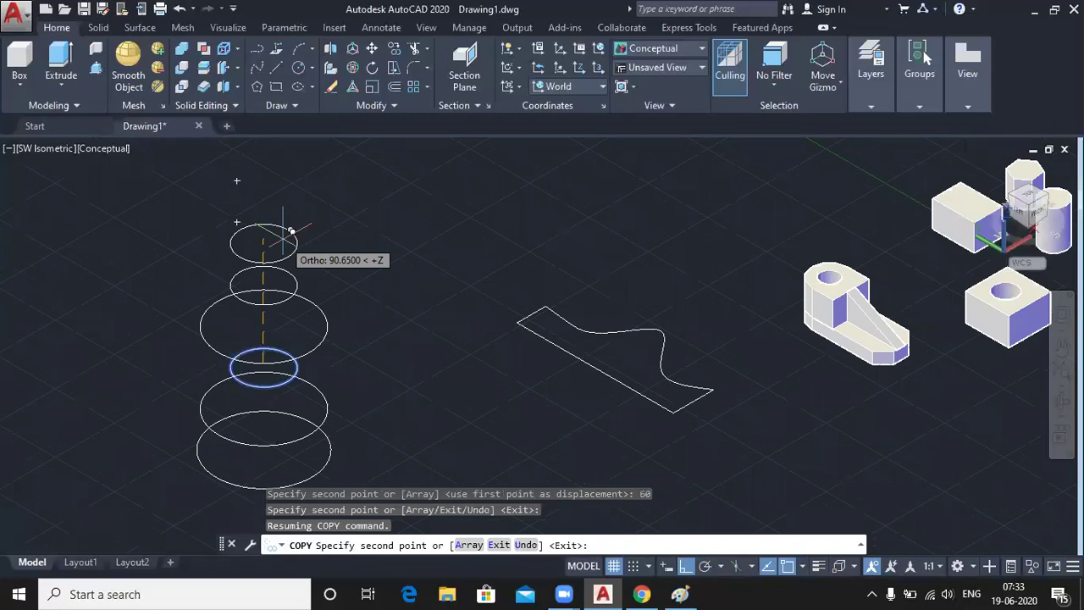
pyautogui.write('90')
pyautogui.press('Return')
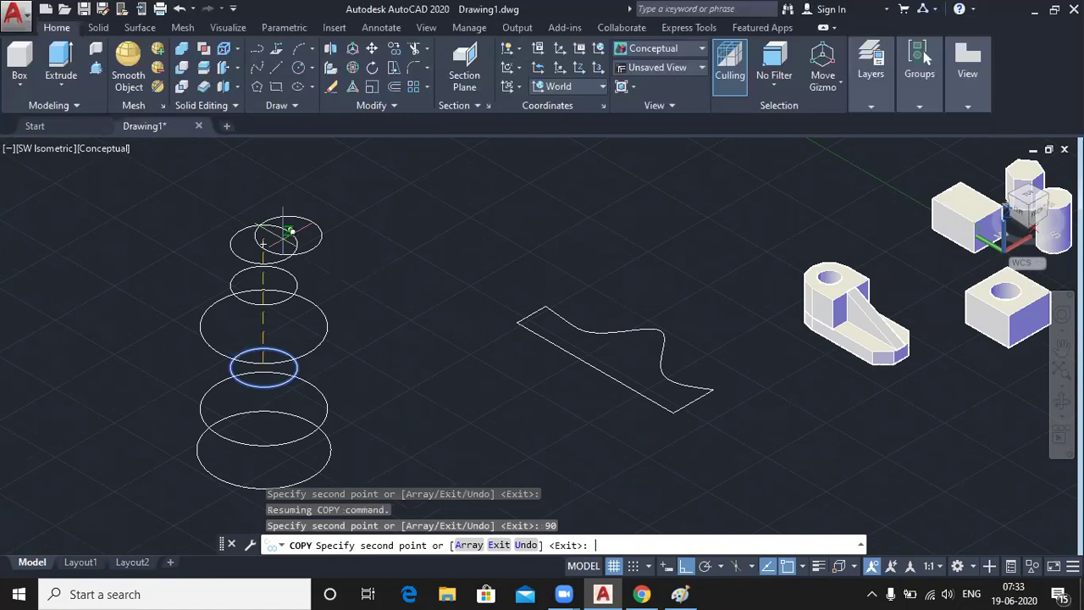
pyautogui.press('Return')
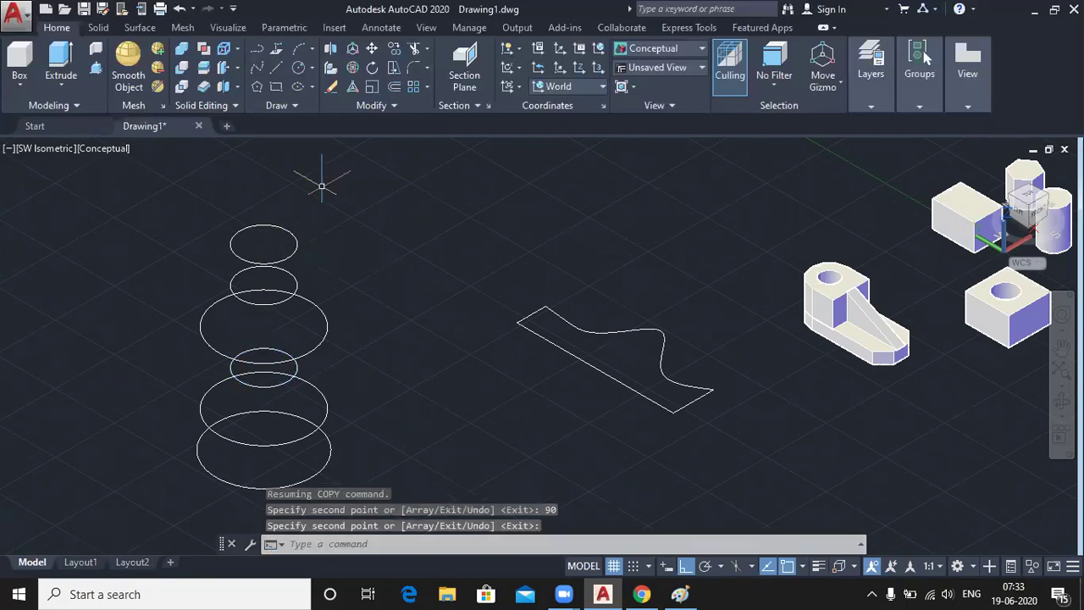
# Step: Examine the stacked circles from the top view in the 2D Wireframe visual style
pyautogui.scroll(-2, 391, 201)
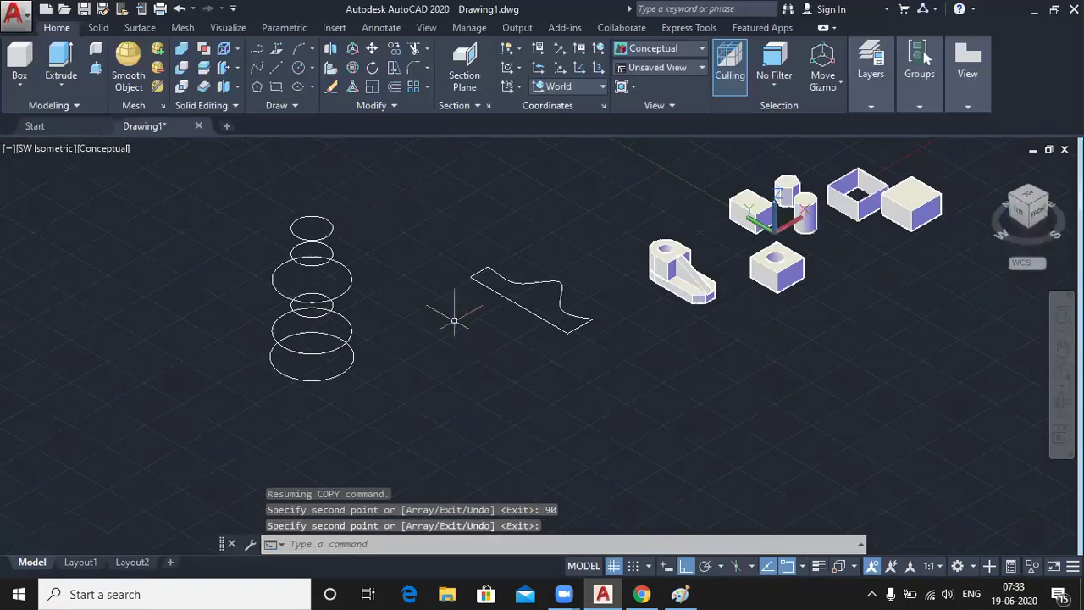
pyautogui.moveTo(441, 395)
pyautogui.mouseDown(button='middle')
pyautogui.moveTo(440, 359)
pyautogui.moveTo(456, 381)
pyautogui.mouseUp(button='middle')
pyautogui.press('Return')
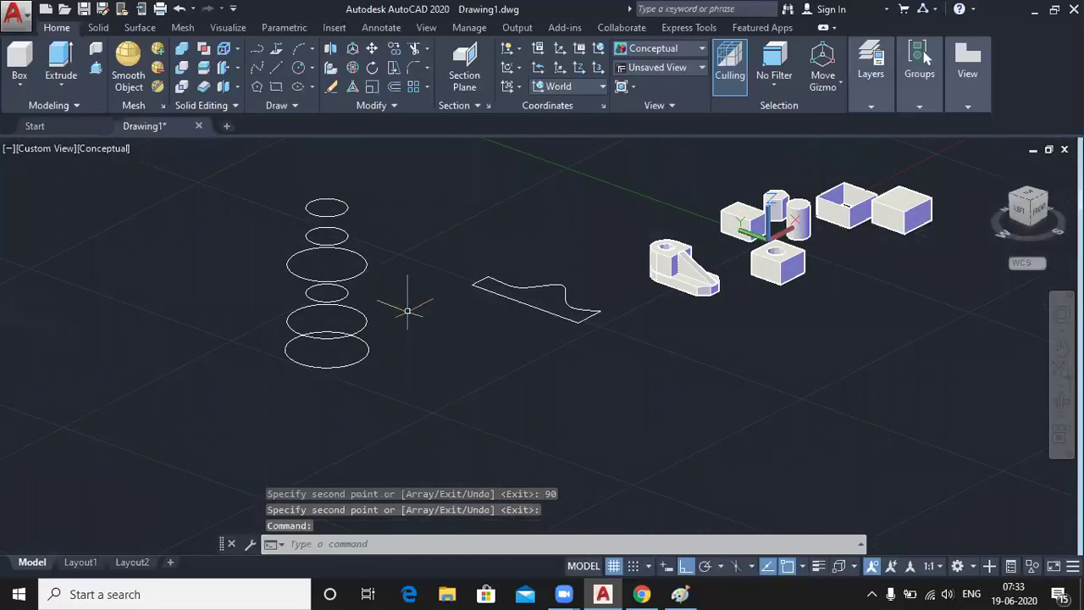
pyautogui.scroll(3, 412, 302)
pyautogui.scroll(-4, 412, 302)
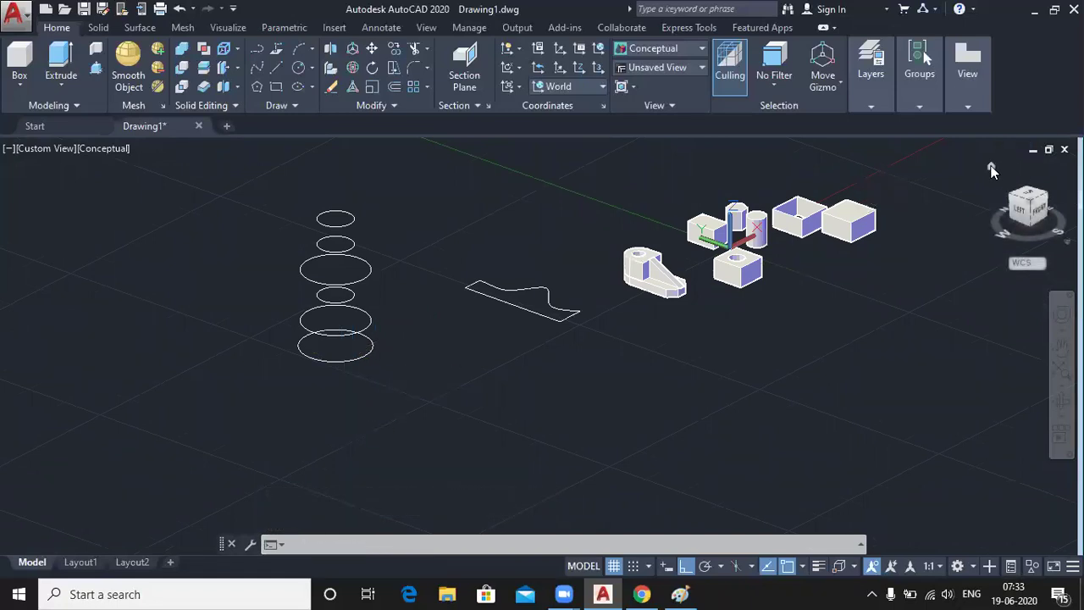
pyautogui.click(1022, 202)
pyautogui.click(1025, 199)
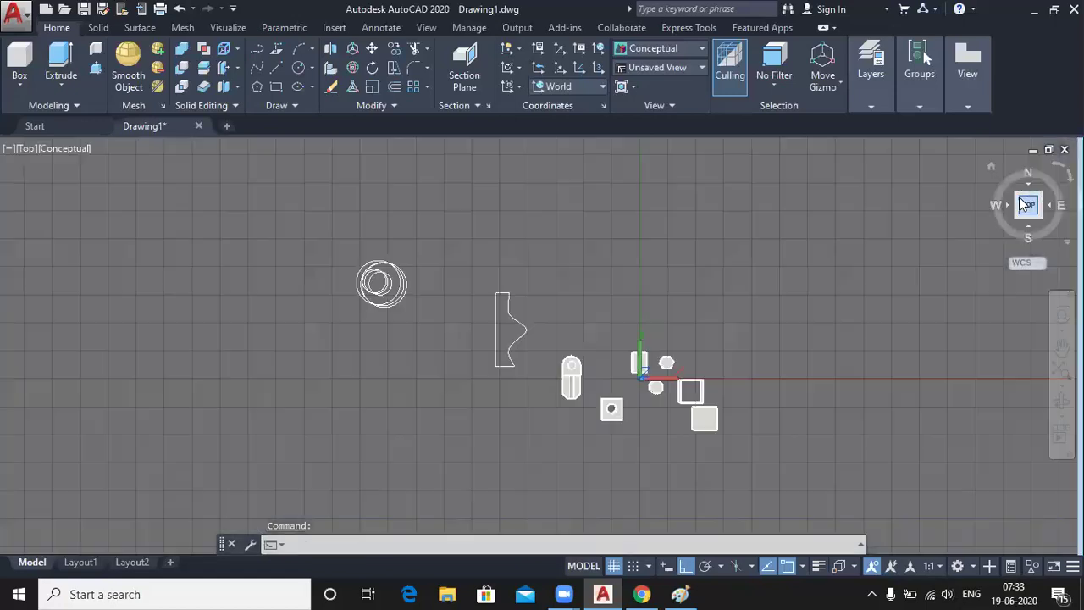
pyautogui.click(57, 149)
pyautogui.click(94, 188)
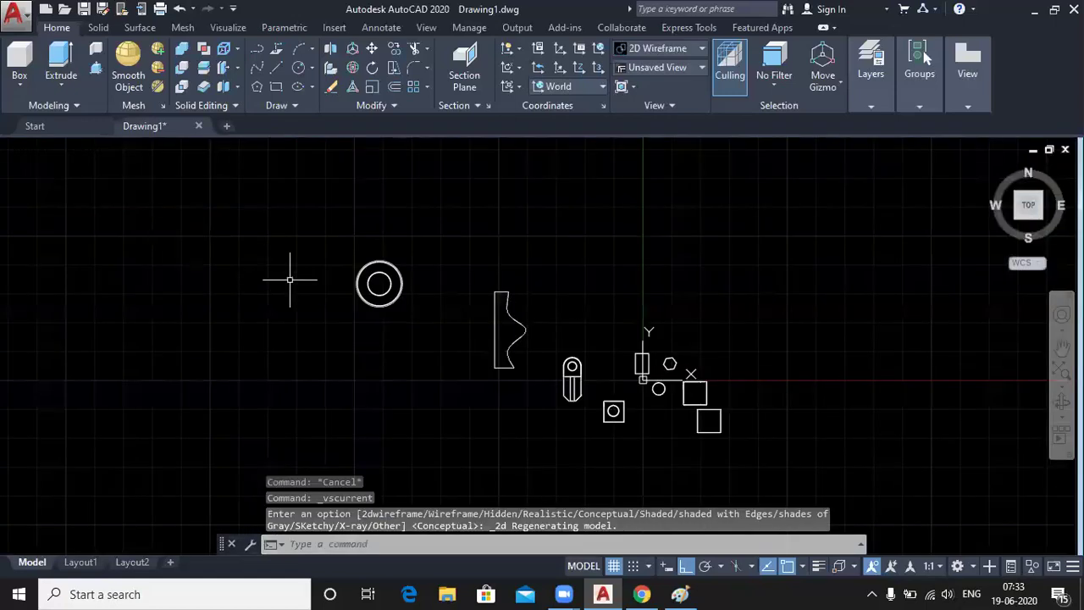
pyautogui.scroll(4, 383, 288)
pyautogui.scroll(2, 383, 288)
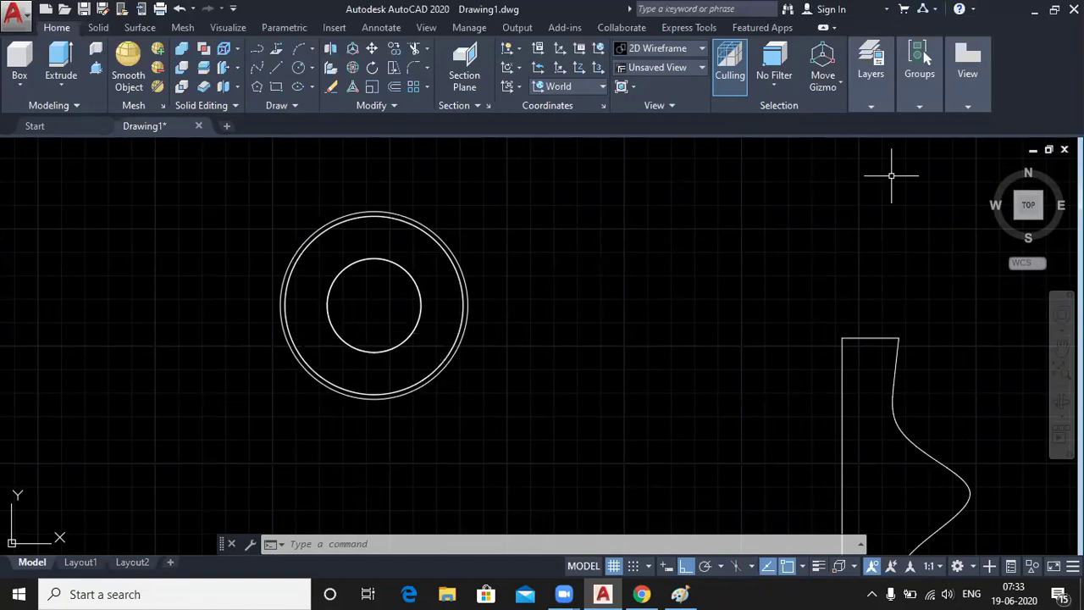
# Step: Return to the home isometric view and restore the Conceptual visual style
pyautogui.click(992, 171)
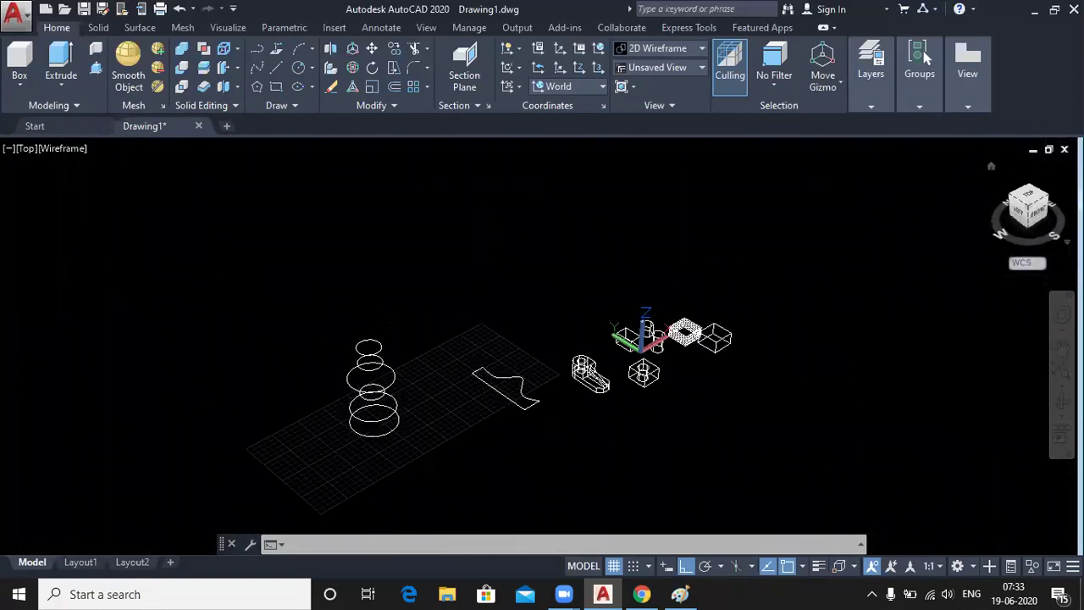
pyautogui.scroll(2, 409, 438)
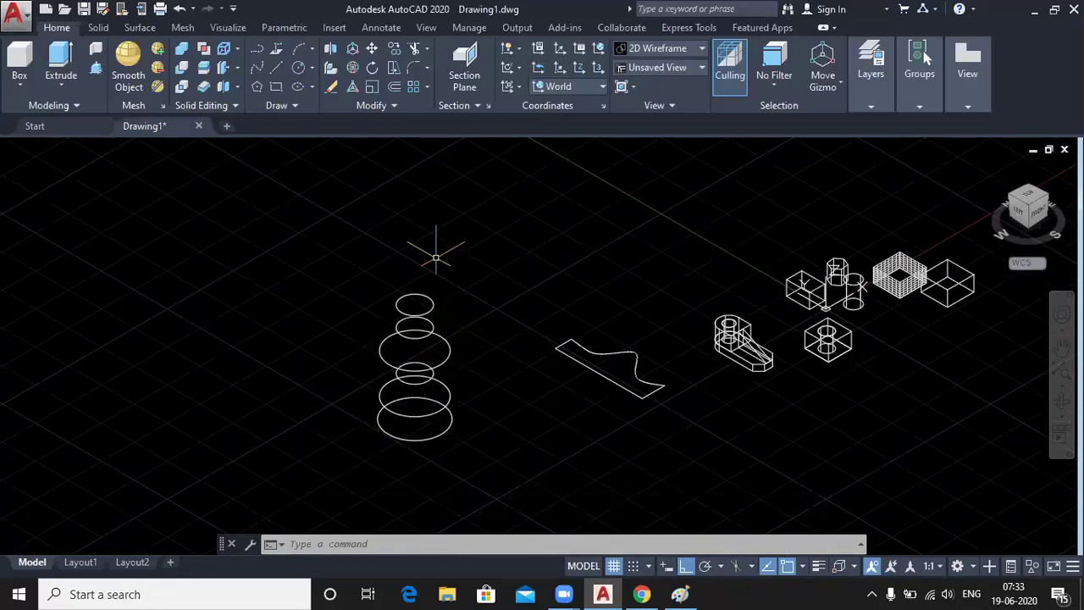
pyautogui.click(98, 149)
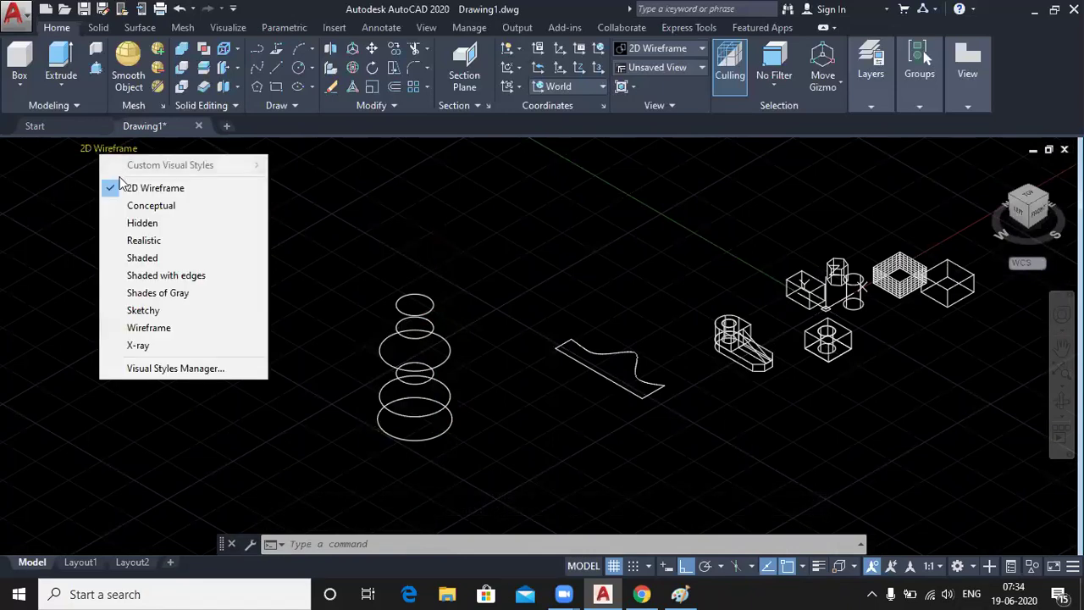
pyautogui.click(141, 206)
# Step: Loft a solid through the six stacked circles, taking the cross sections in order from the lowest to the highest
pyautogui.click(71, 85)
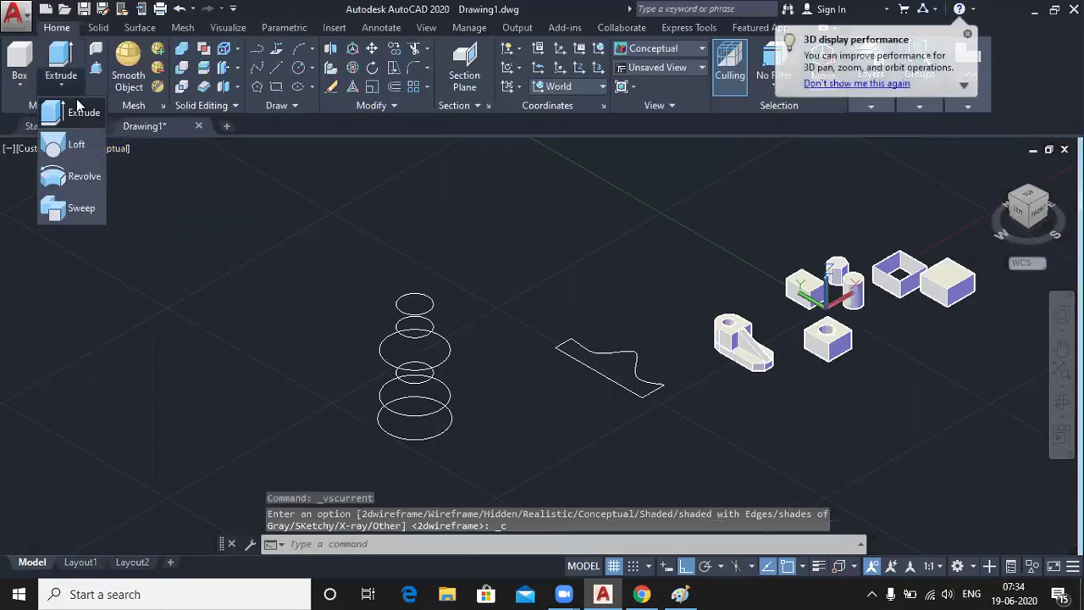
pyautogui.click(83, 142)
pyautogui.scroll(2, 450, 412)
pyautogui.click(450, 412)
pyautogui.click(450, 387)
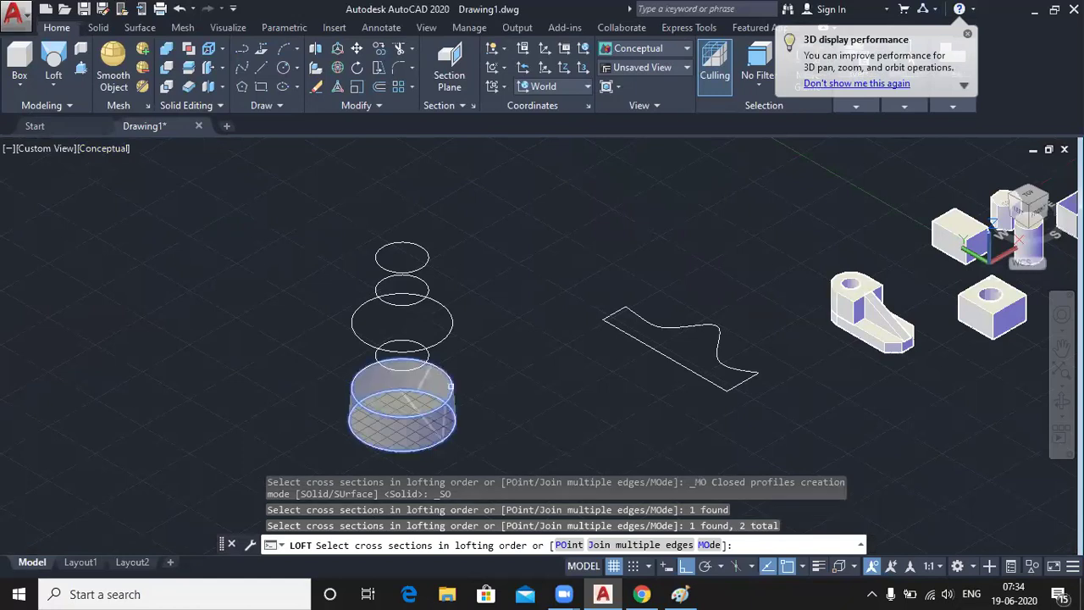
pyautogui.click(435, 344)
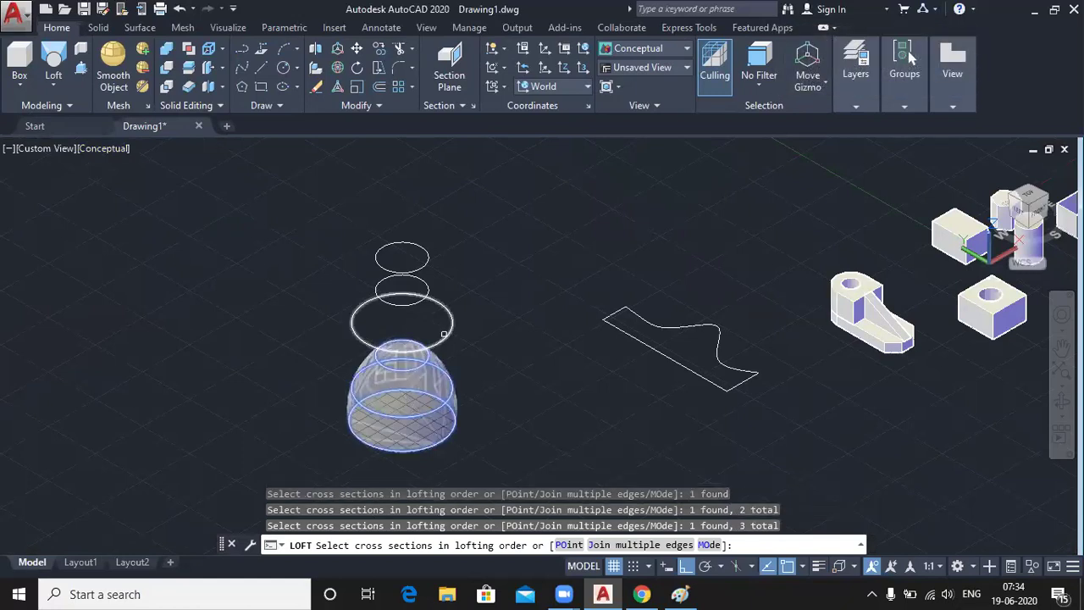
pyautogui.click(429, 289)
pyautogui.click(429, 289)
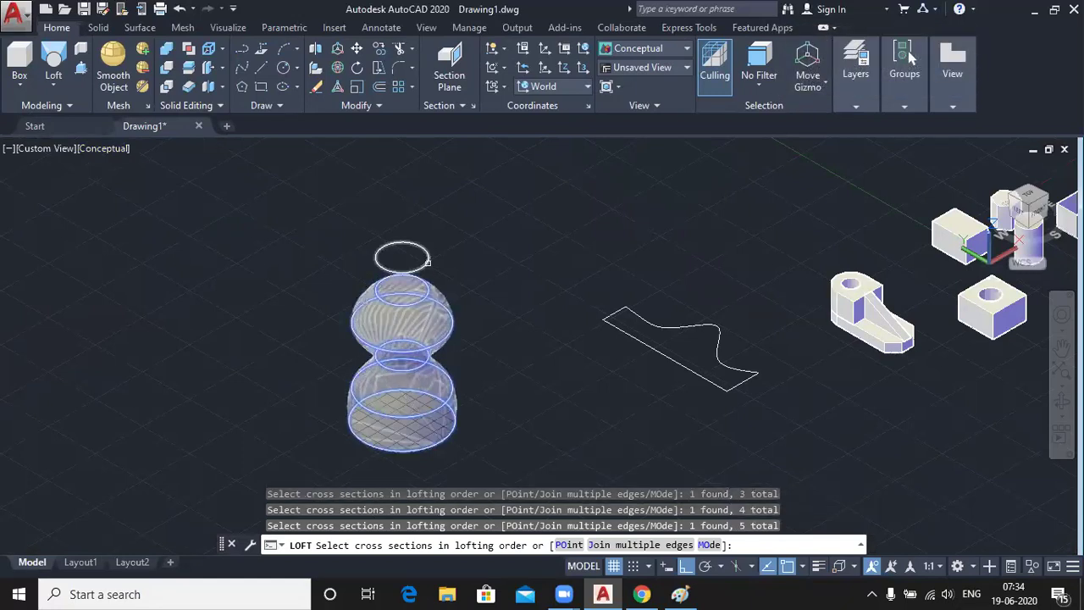
pyautogui.click(429, 257)
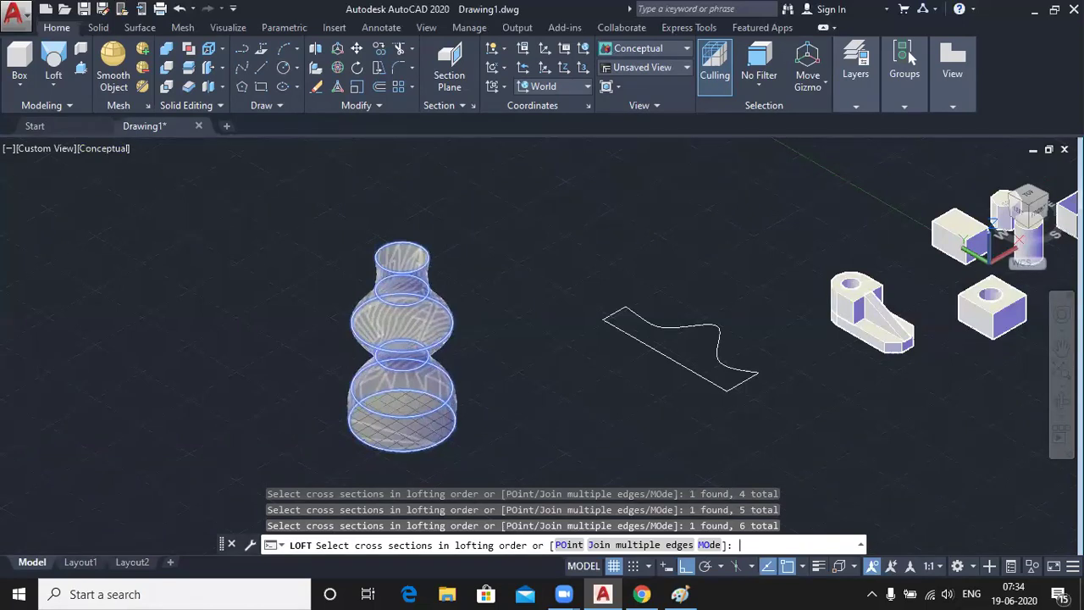
pyautogui.press('Return')
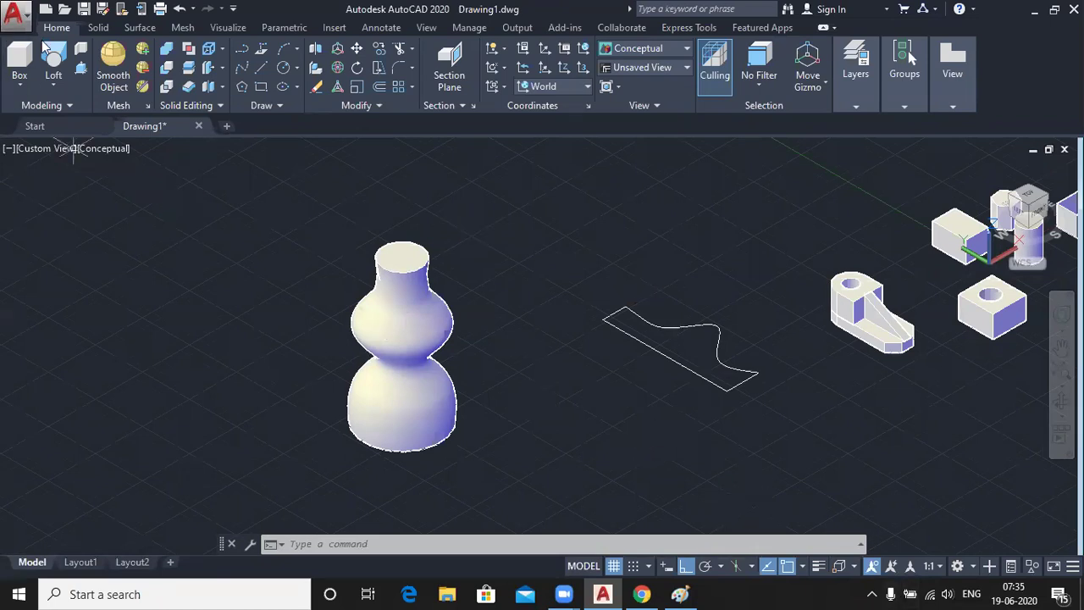
# Step: Draw a large rectangle on the ground plane on the free side of the lofted solid, away from the spline profile
pyautogui.click(54, 81)
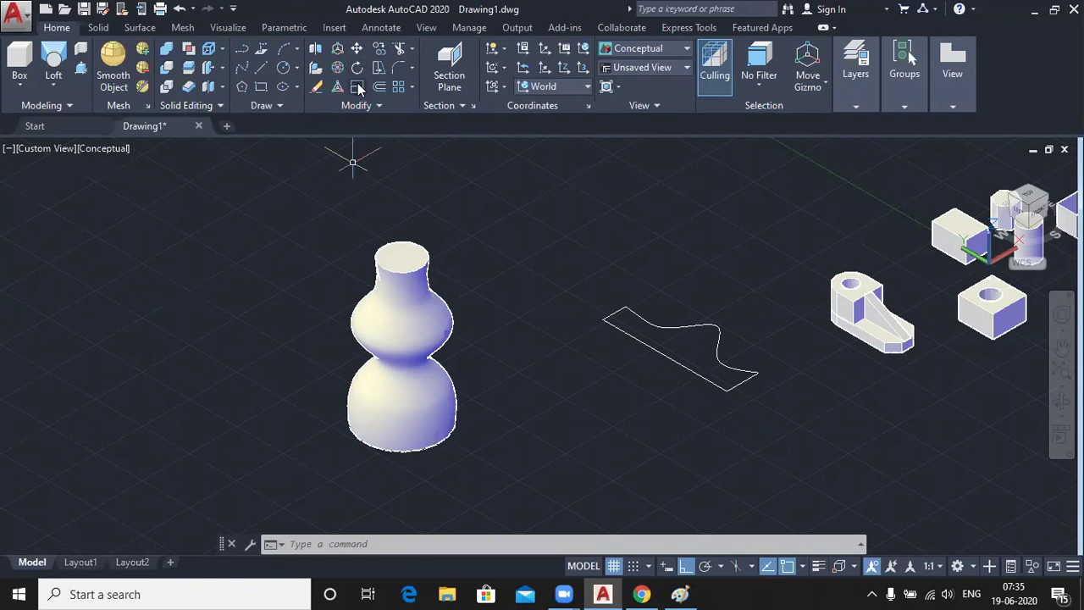
pyautogui.click(260, 86)
pyautogui.click(117, 255)
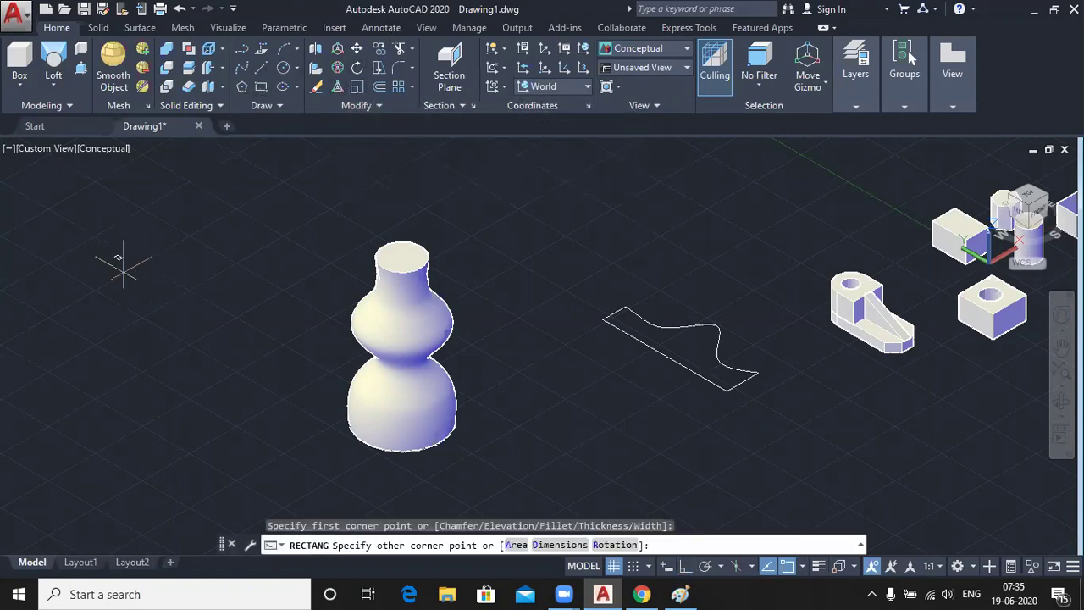
pyautogui.click(149, 439)
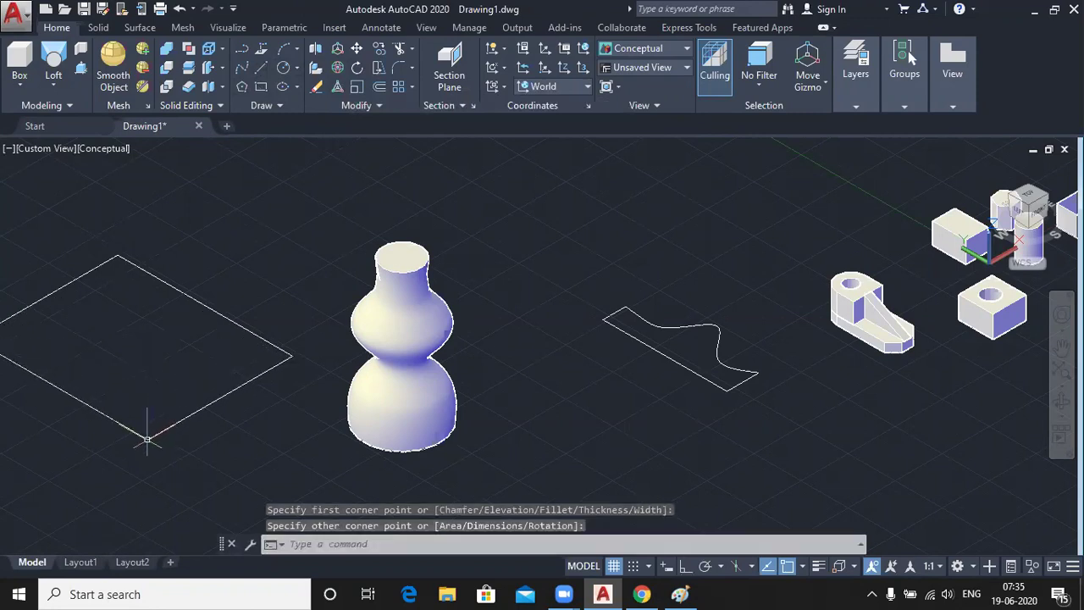
# Step: Offset the large rectangle inward by a small distance picked with two points near its corner
pyautogui.click(379, 87)
pyautogui.click(292, 356)
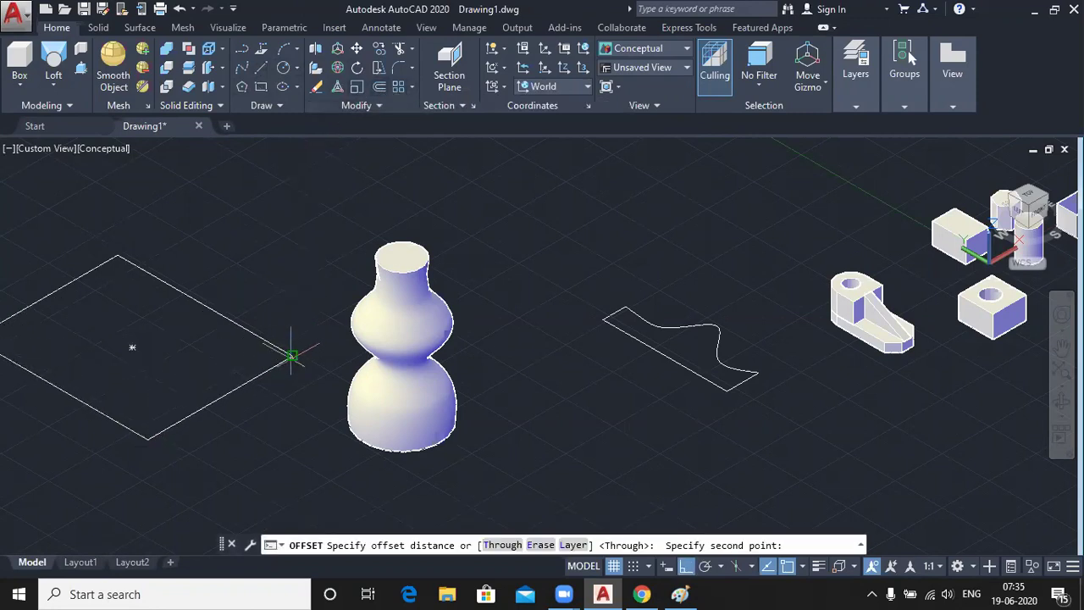
pyautogui.click(281, 360)
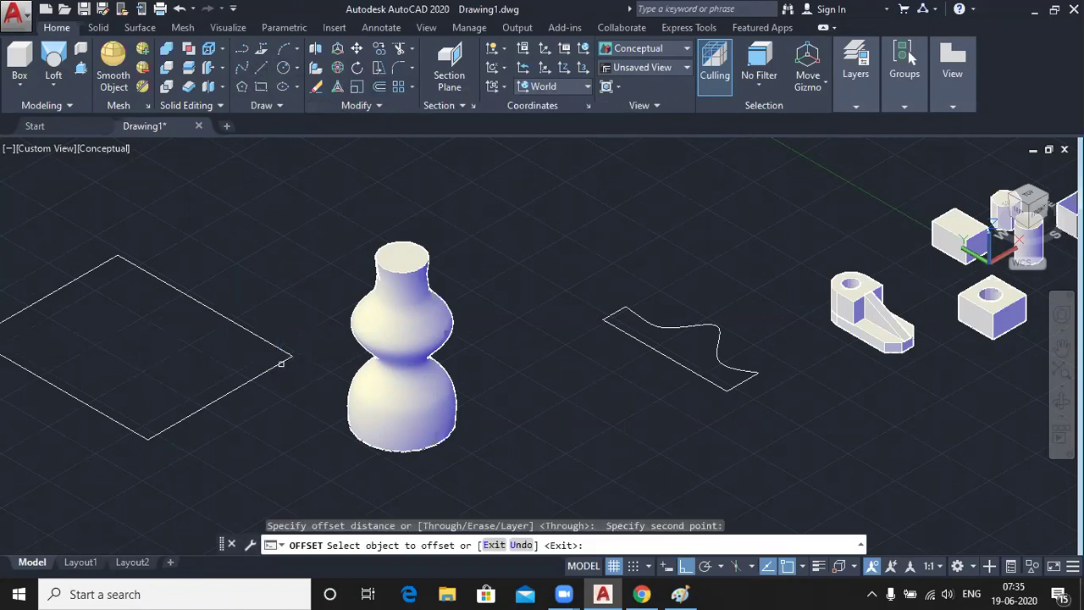
pyautogui.click(241, 329)
pyautogui.click(211, 331)
pyautogui.moveTo(241, 253); pyautogui.dragTo(389, 232, button='middle')
pyautogui.rightClick(382, 197)
pyautogui.click(414, 217)
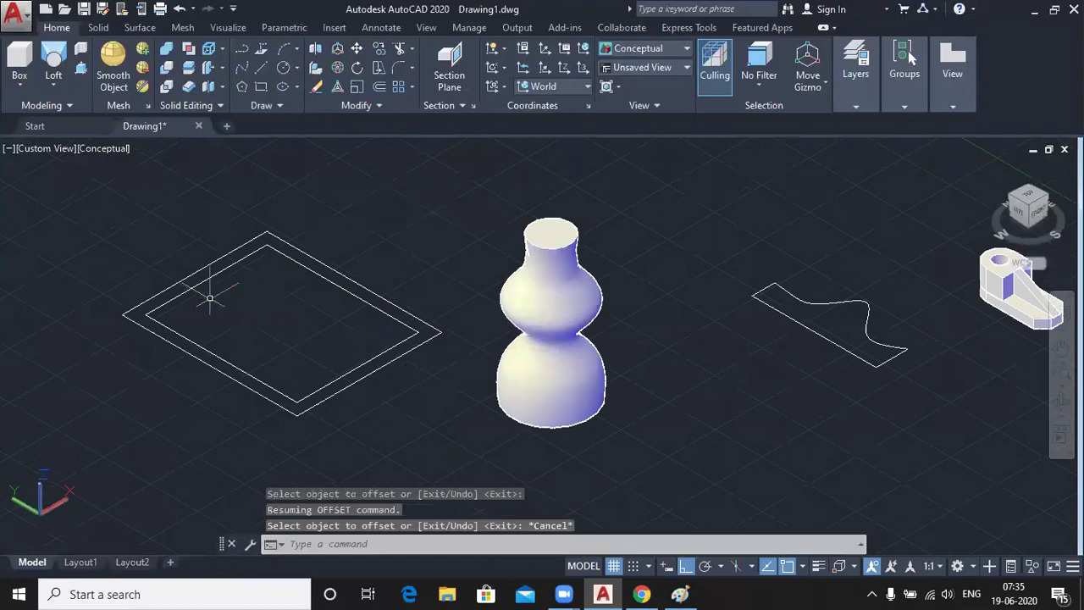
# Step: Presspull the band between the two rectangles upward to form a tall hollow box with four walls
pyautogui.click(81, 68)
pyautogui.scroll(2, 78, 306)
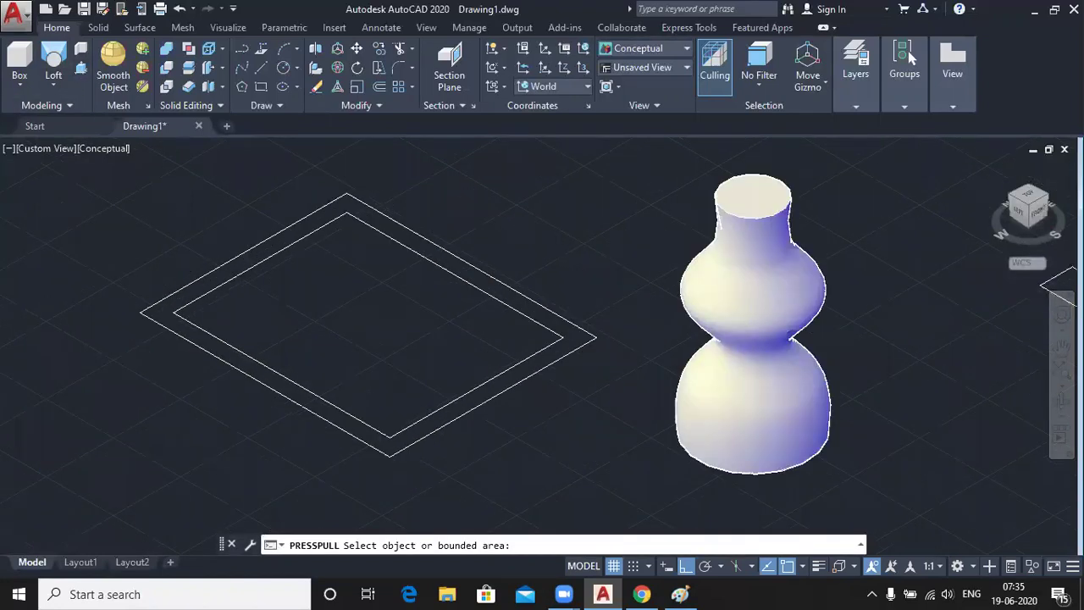
pyautogui.scroll(2, 87, 324)
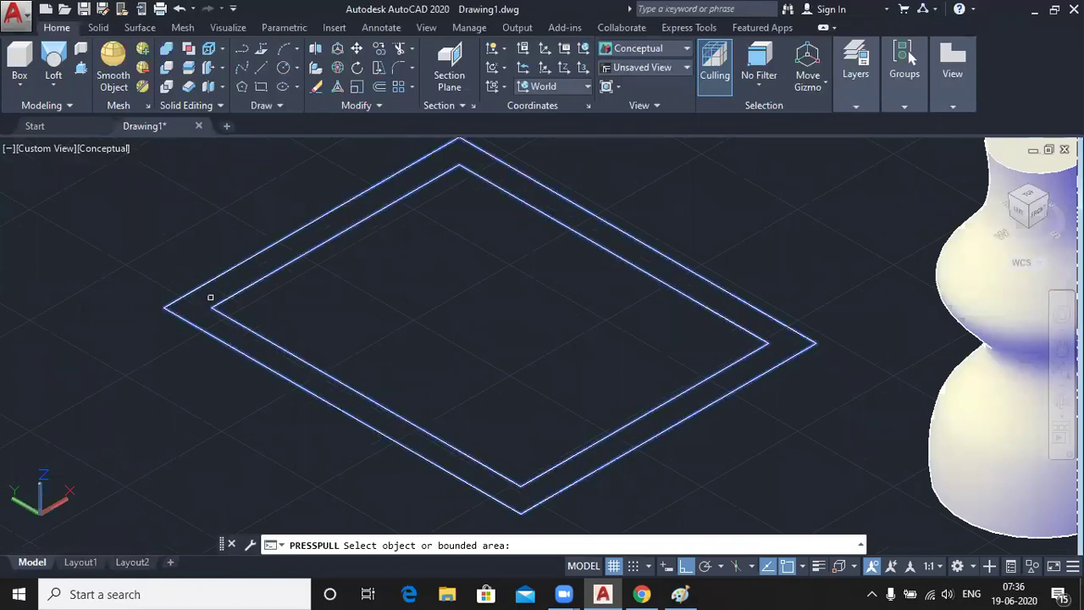
pyautogui.click(210, 297)
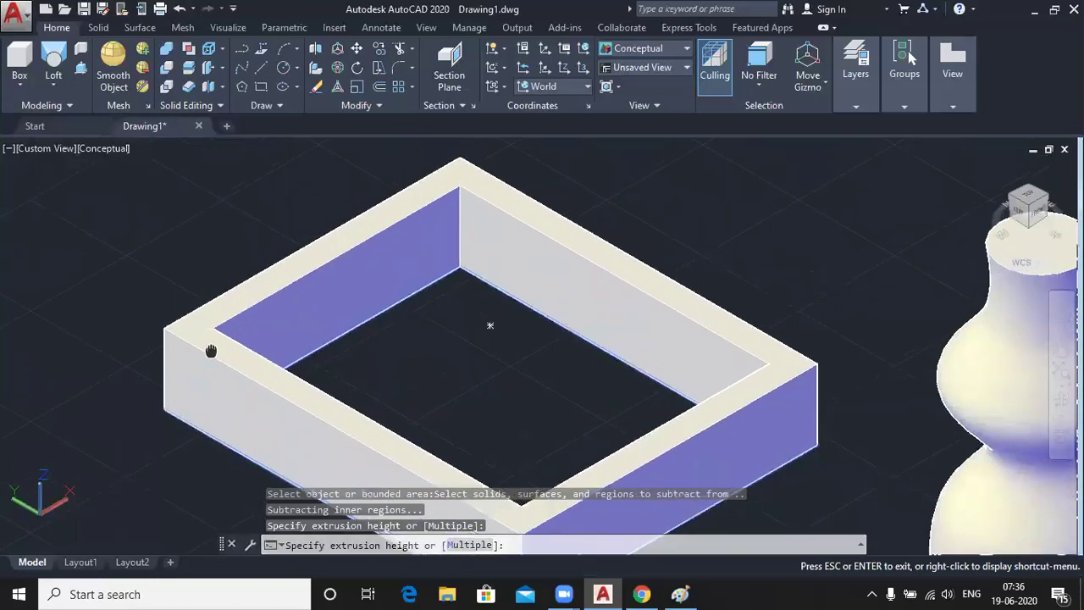
pyautogui.scroll(-2, 213, 254)
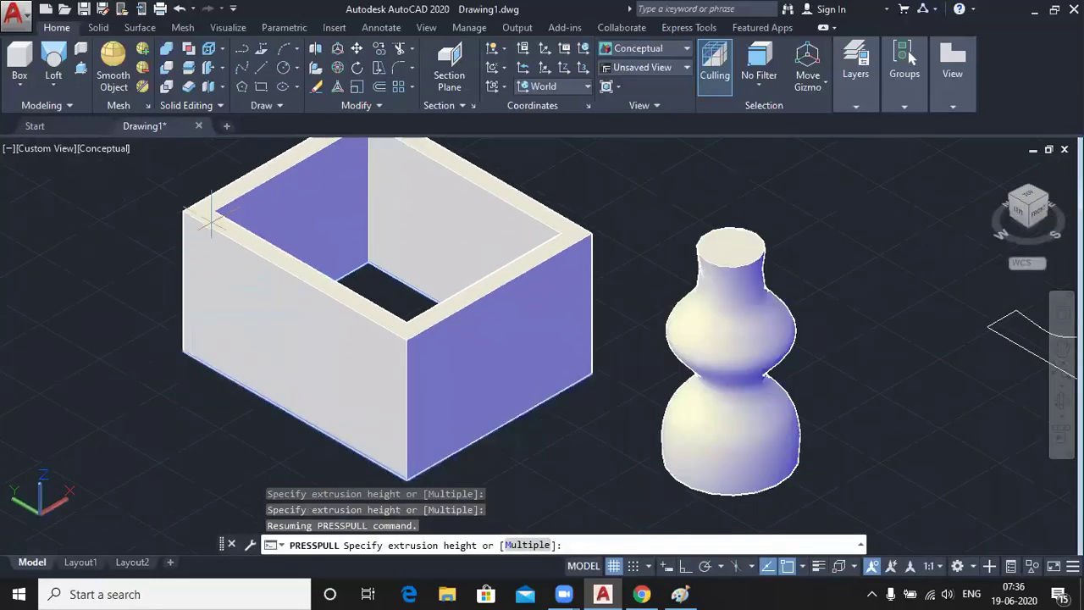
pyautogui.click(213, 218)
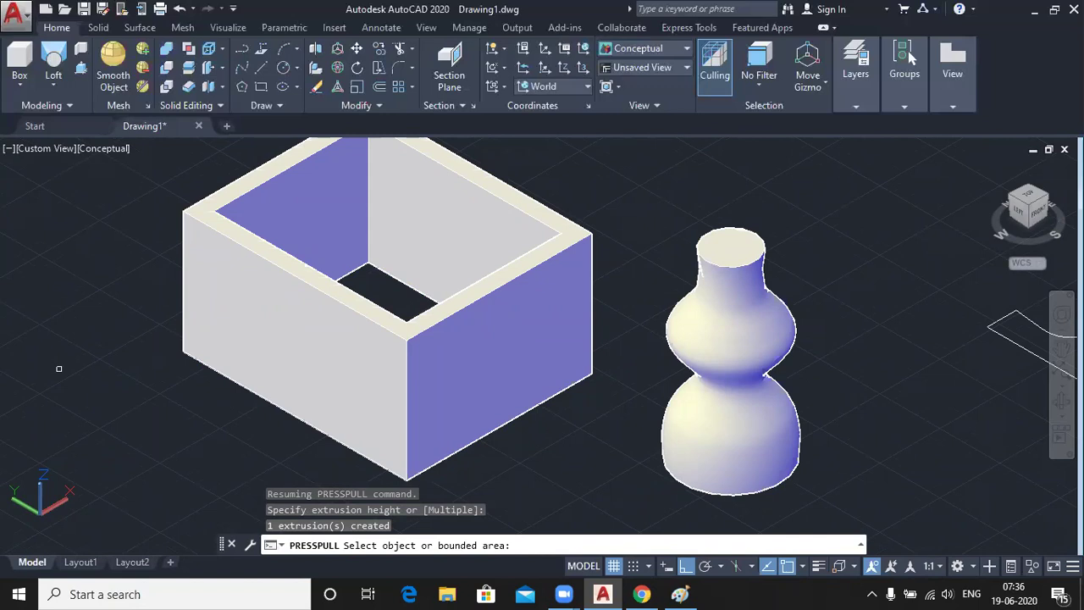
# Step: Draw a small rectangle near the middle of the outer front face of the hollow box
pyautogui.click(258, 86)
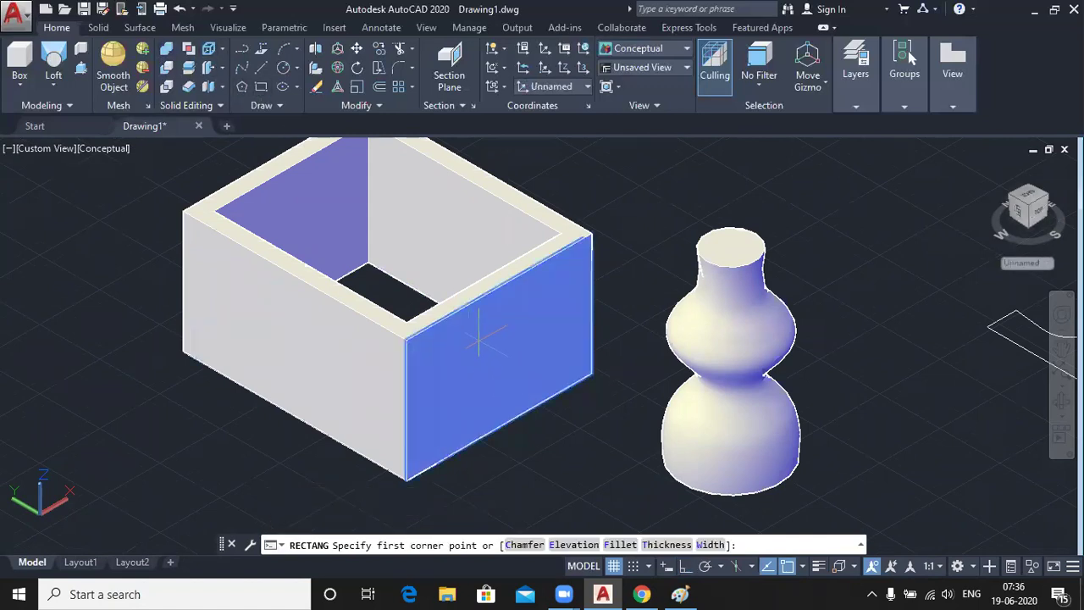
pyautogui.click(477, 339)
pyautogui.click(542, 348)
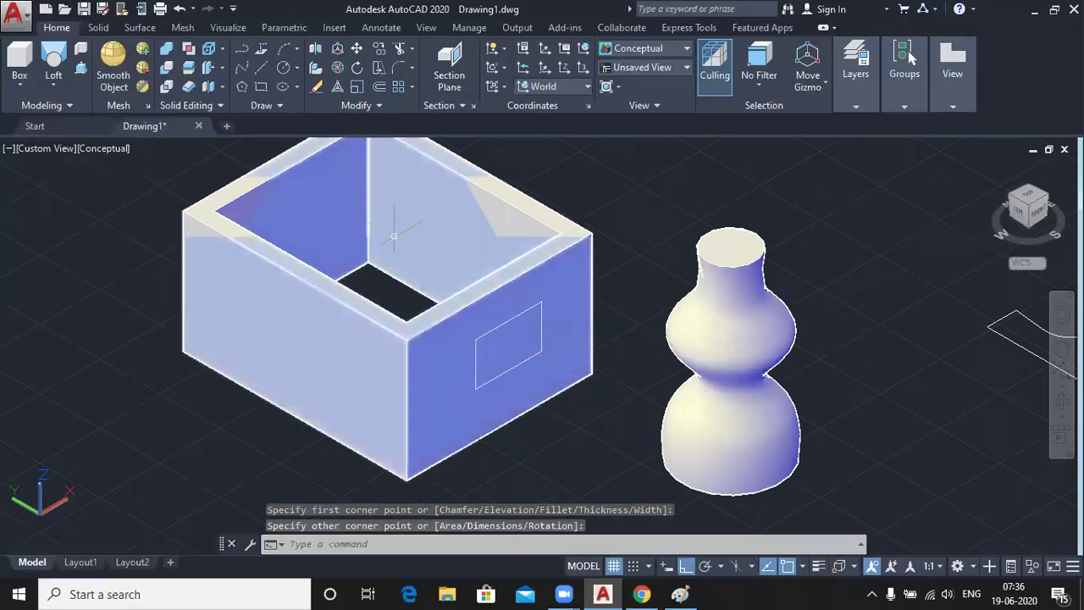
# Step: Presspull the small rectangle inward through the front wall to cut a window opening, and end the command
pyautogui.click(82, 72)
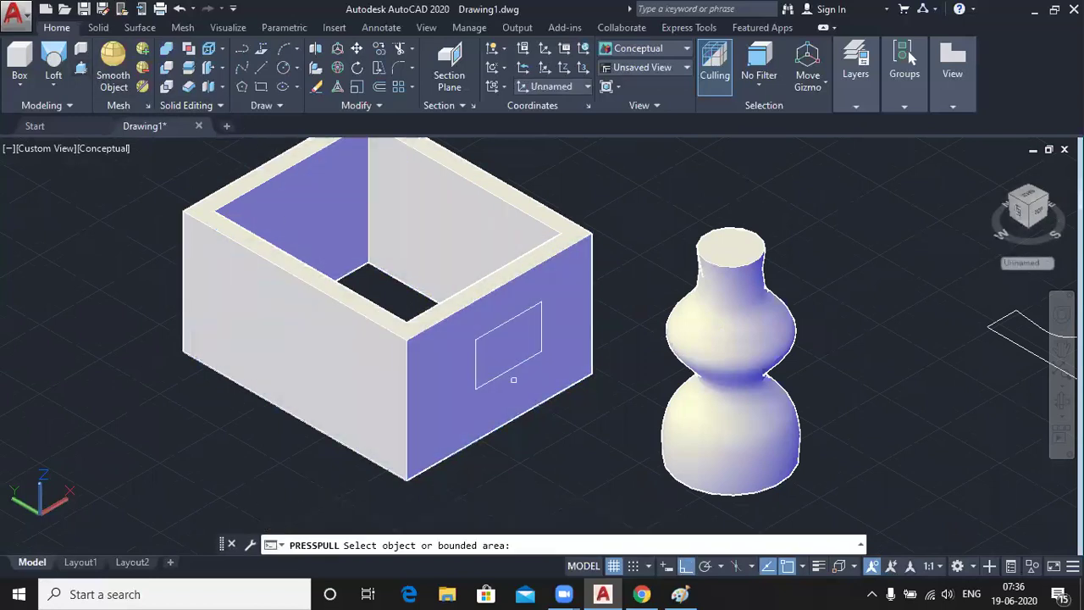
pyautogui.click(496, 348)
pyautogui.click(432, 281)
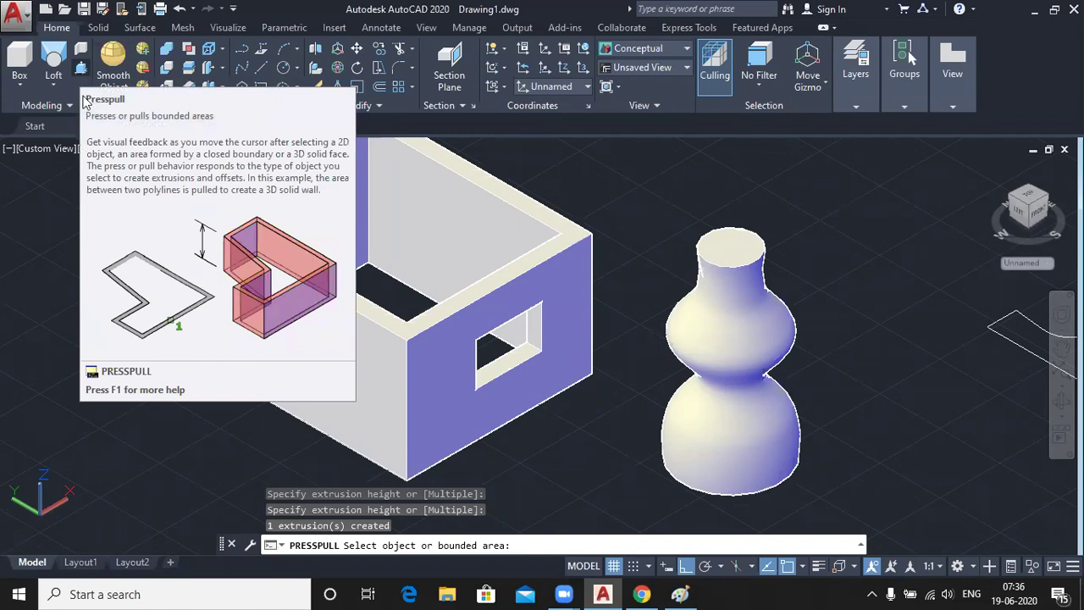
pyautogui.scroll(-3, 131, 300)
pyautogui.moveTo(165, 404); pyautogui.dragTo(358, 389, button='middle')
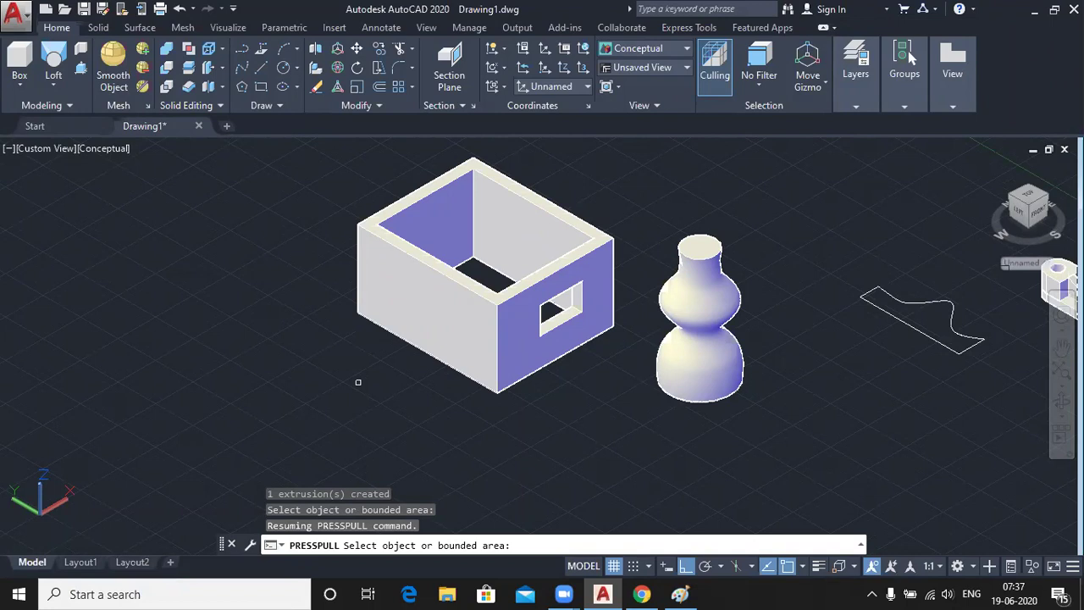
pyautogui.press('Return')
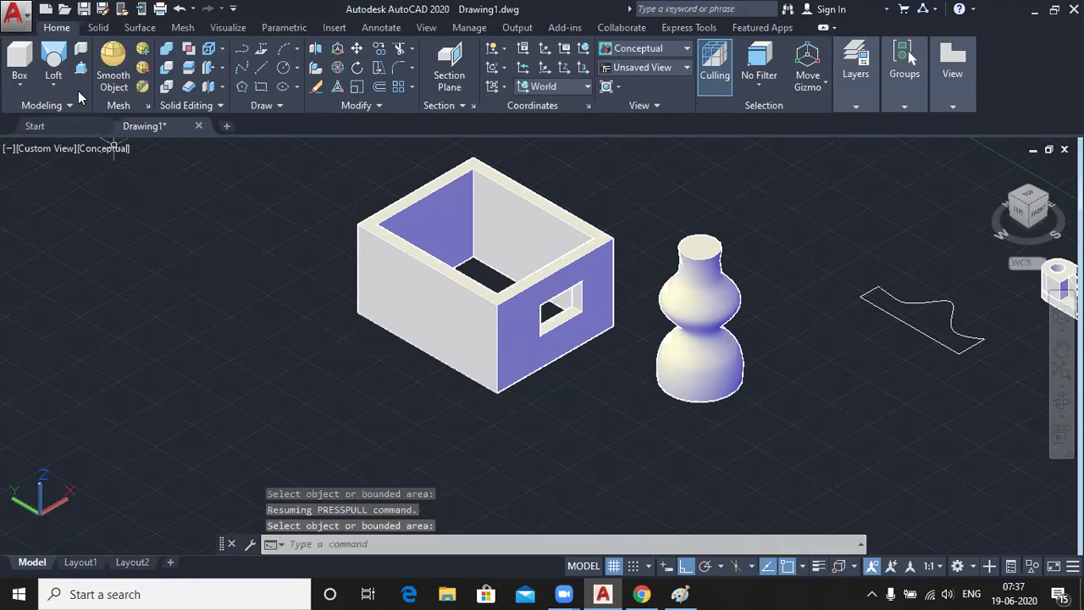
pyautogui.click(54, 84)
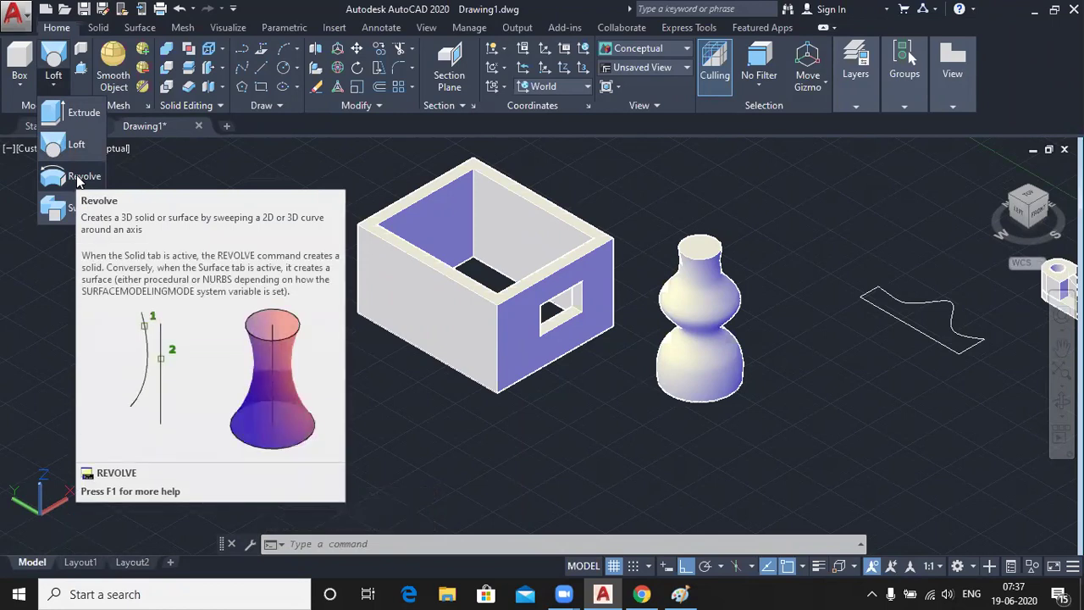
pyautogui.click(81, 177)
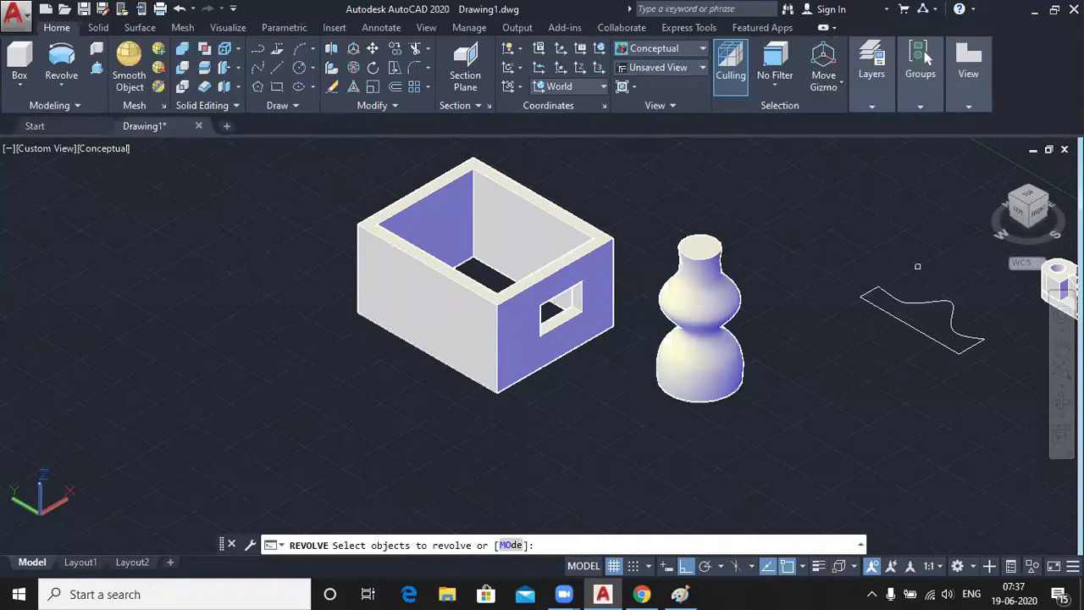
pyautogui.scroll(4, 879, 289)
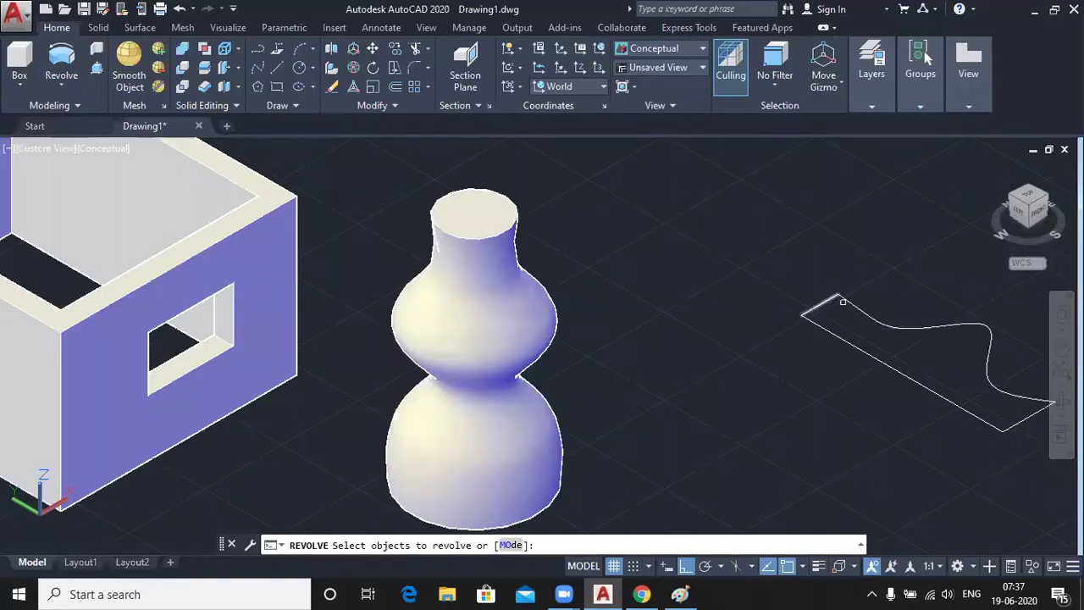
pyautogui.scroll(-2, 899, 319)
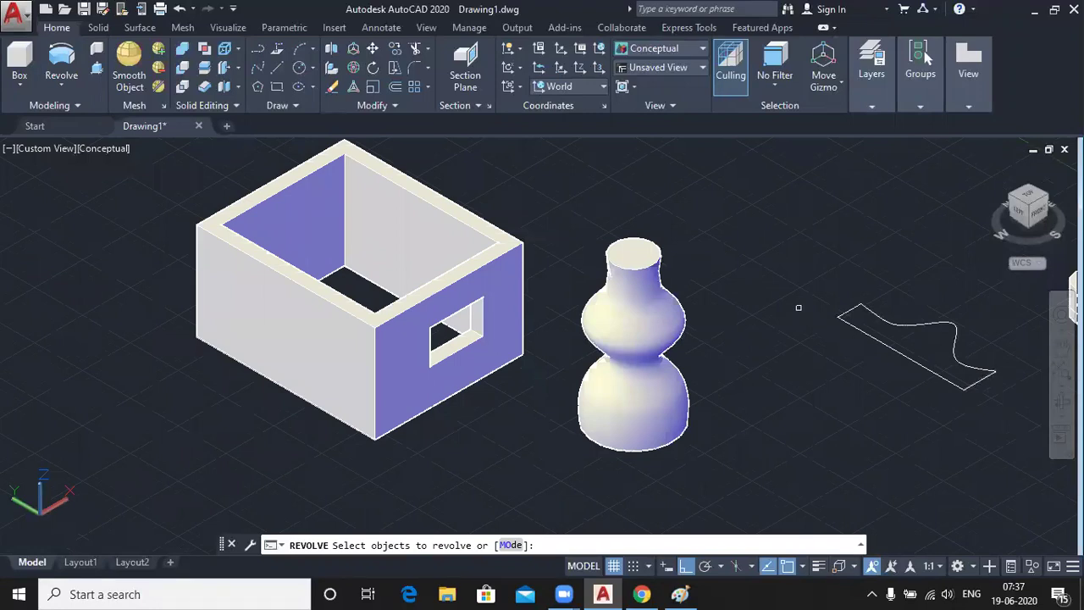
pyautogui.press('Escape')
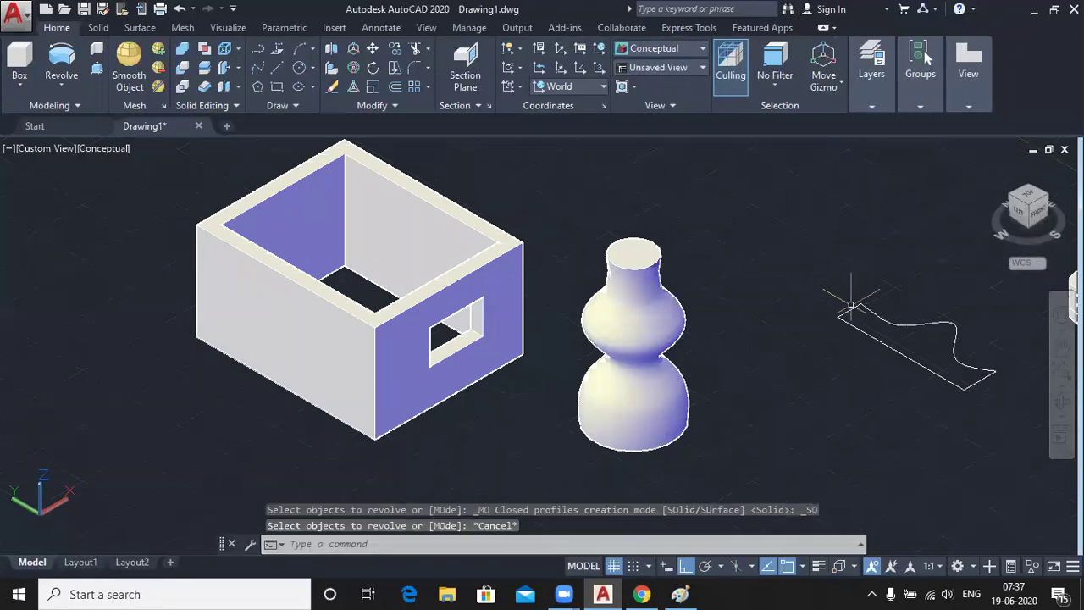
# Step: Join the wavy curve and the three straight lines of the open profile into one closed object
pyautogui.write('j')
pyautogui.press('Return')
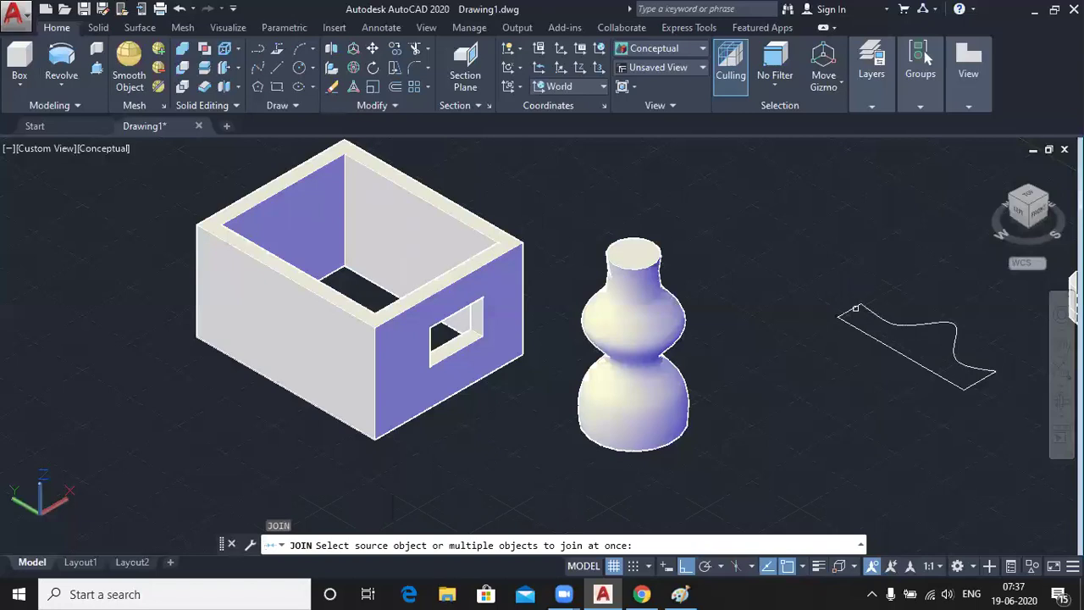
pyautogui.click(856, 309)
pyautogui.click(883, 320)
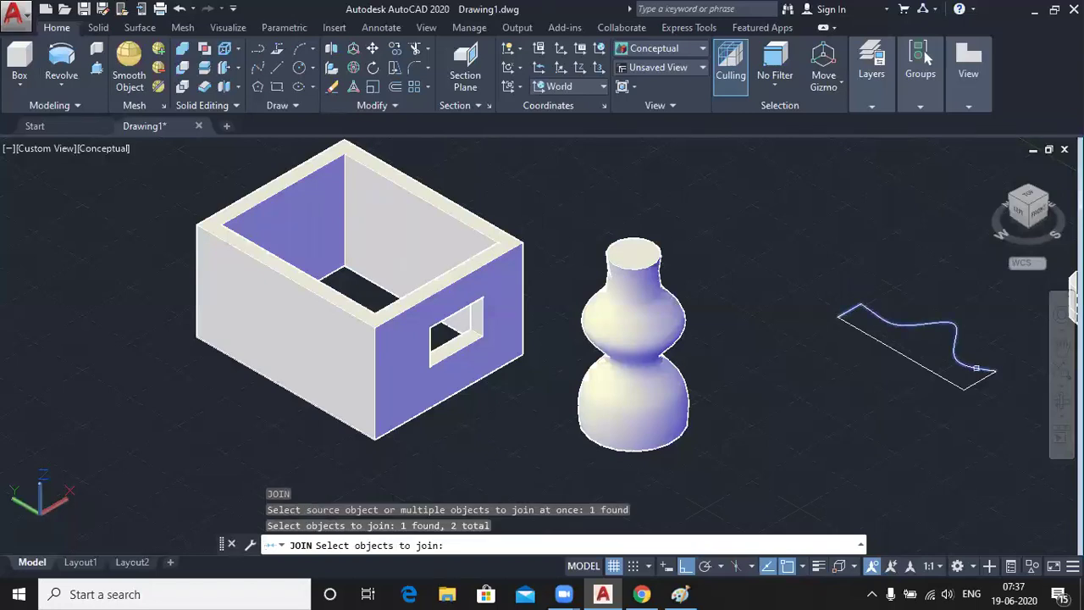
pyautogui.click(980, 376)
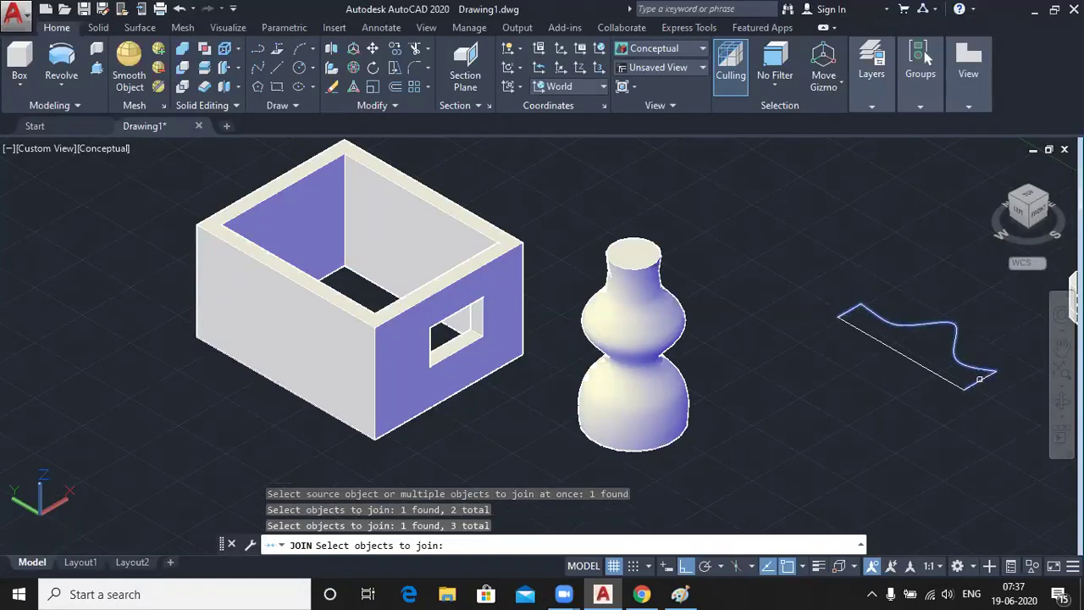
pyautogui.click(931, 374)
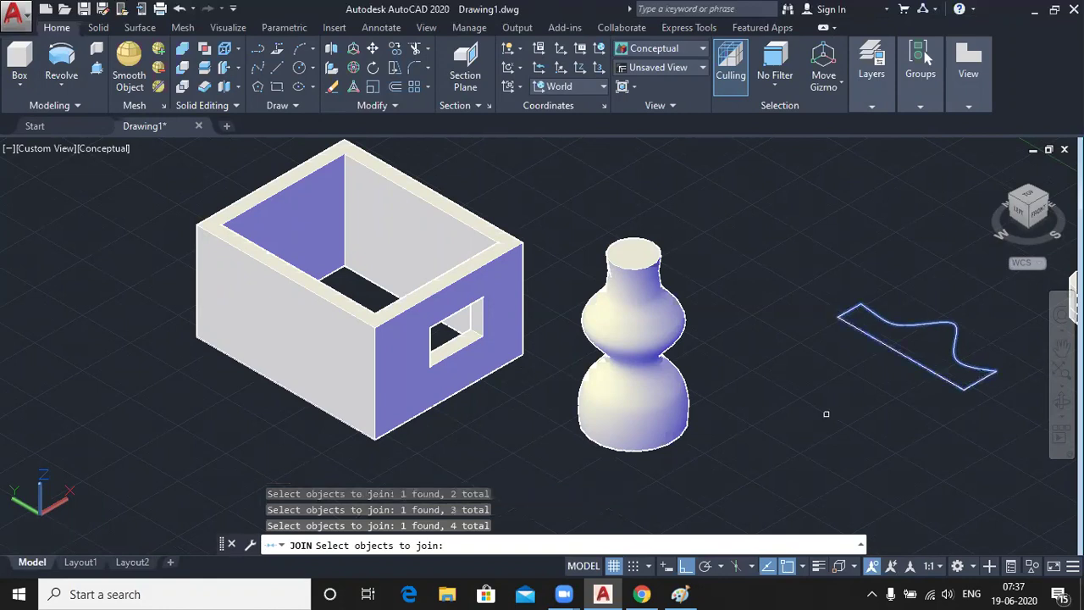
pyautogui.press('Return')
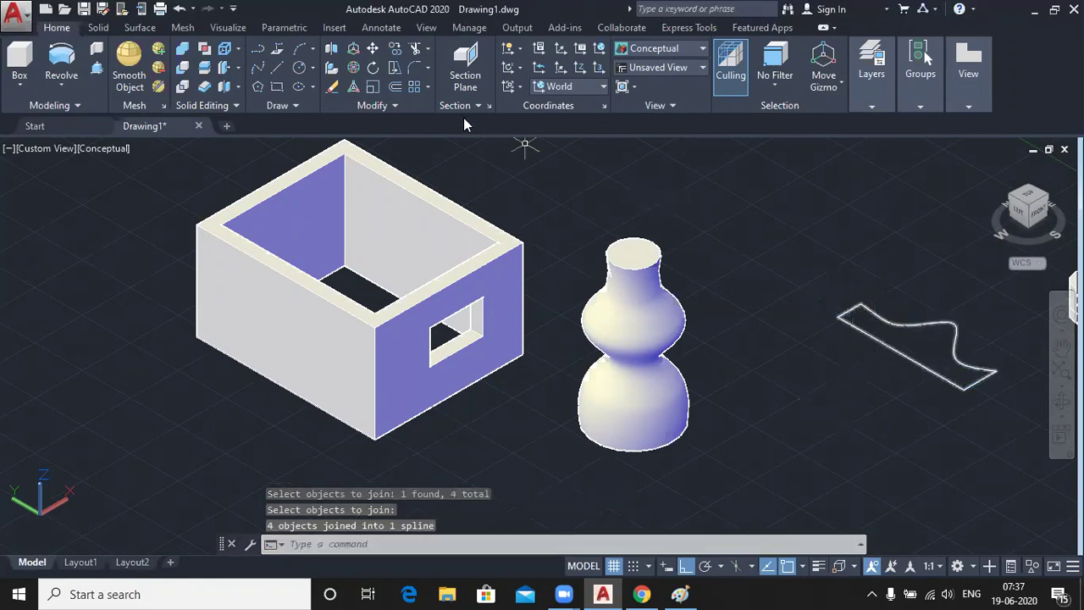
# Step: Try to revolve the joined profile about its long straight edge, using the edge's two endpoints as the axis
pyautogui.click(61, 61)
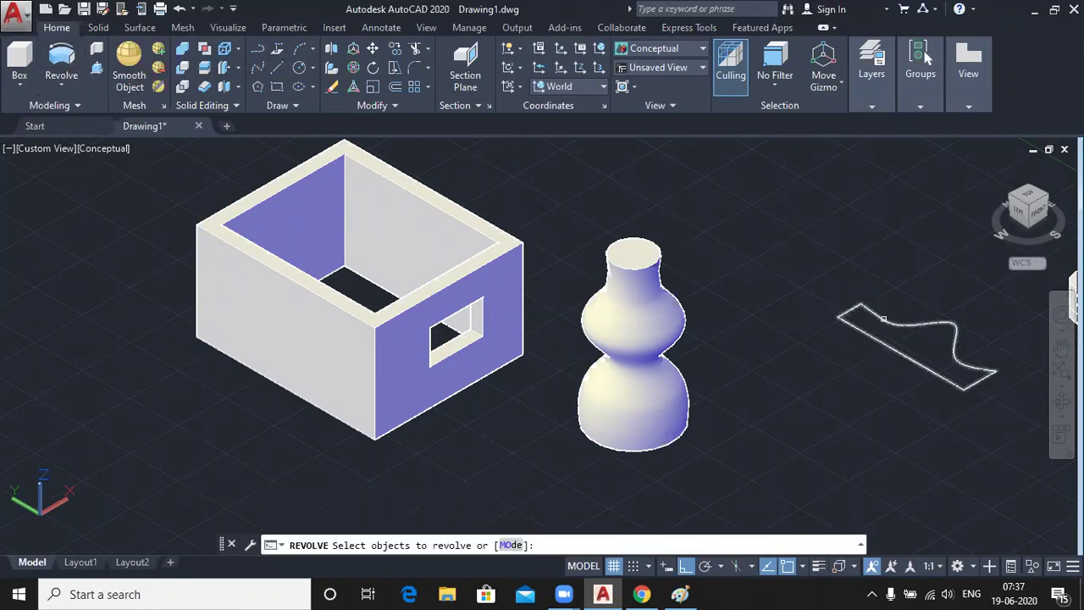
pyautogui.click(883, 318)
pyautogui.press('Return')
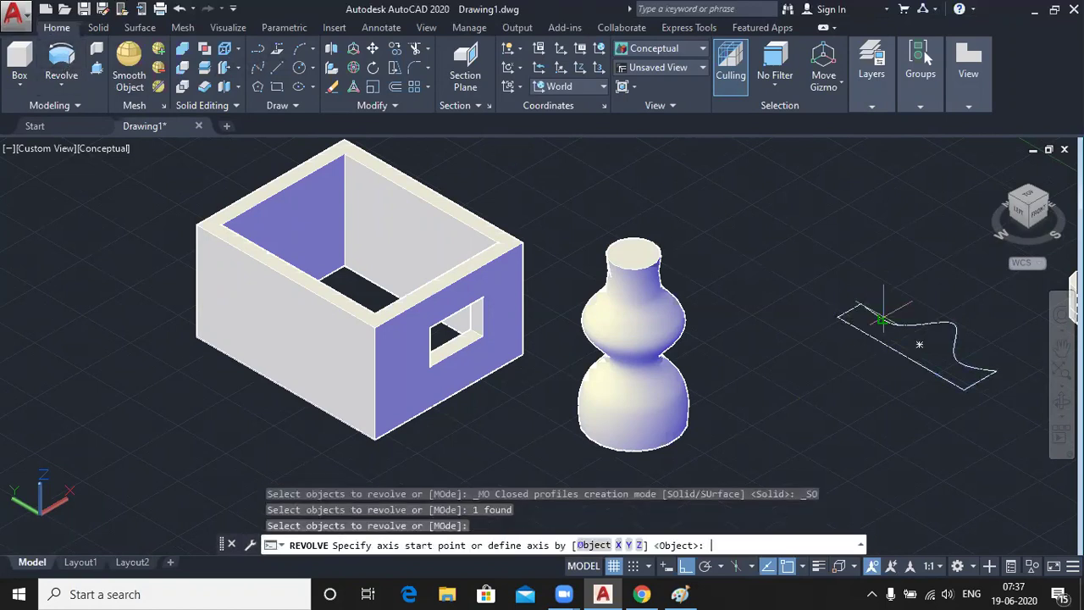
pyautogui.click(838, 316)
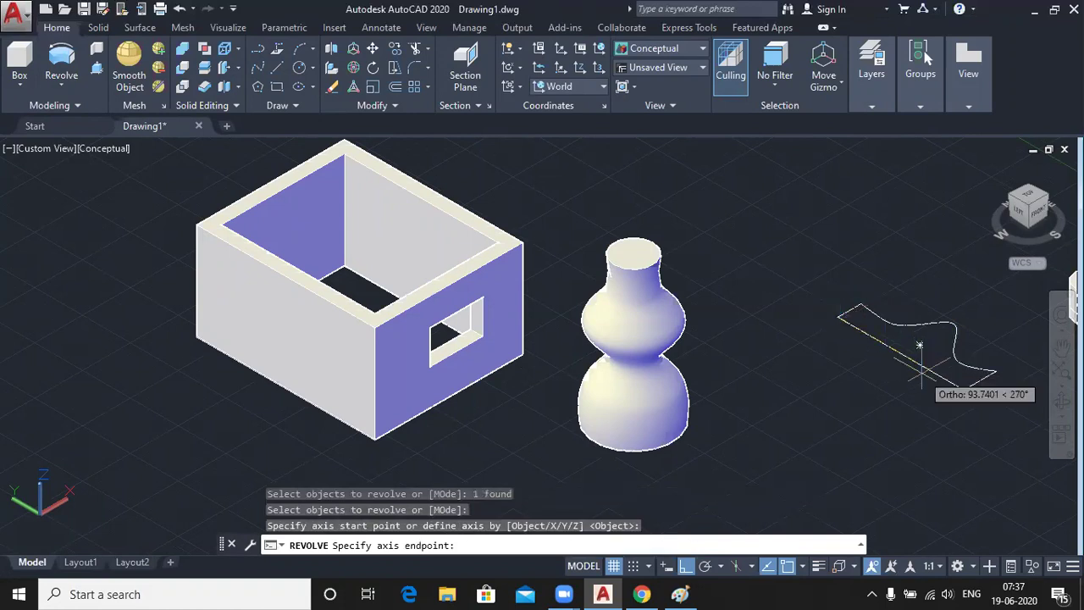
pyautogui.click(964, 390)
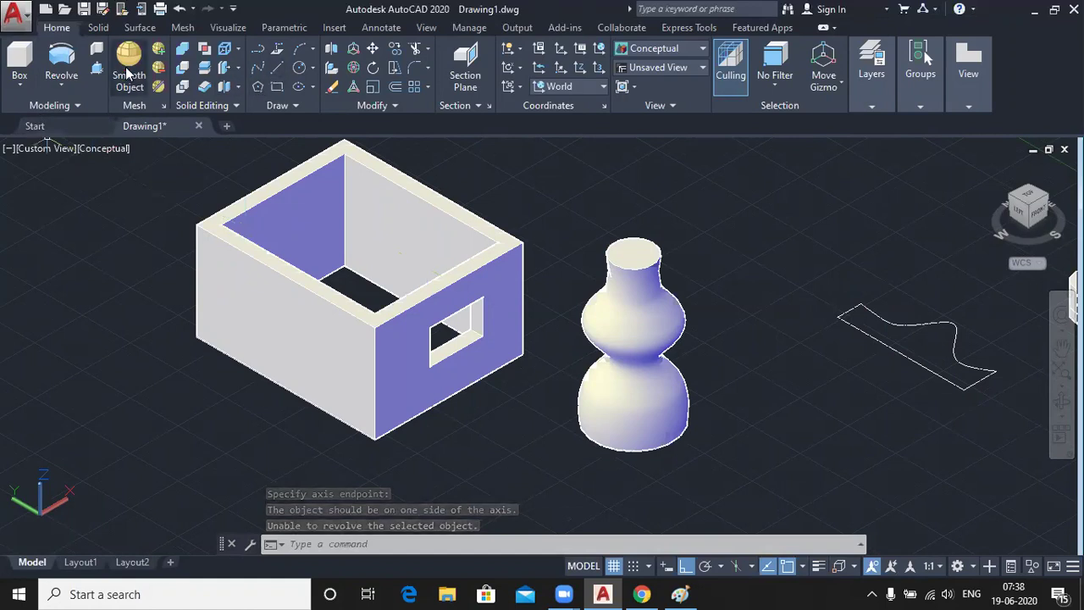
# Step: Revolve the joined profile 360 degrees about an axis picked close alongside its long straight edge
pyautogui.click(61, 58)
pyautogui.click(806, 275)
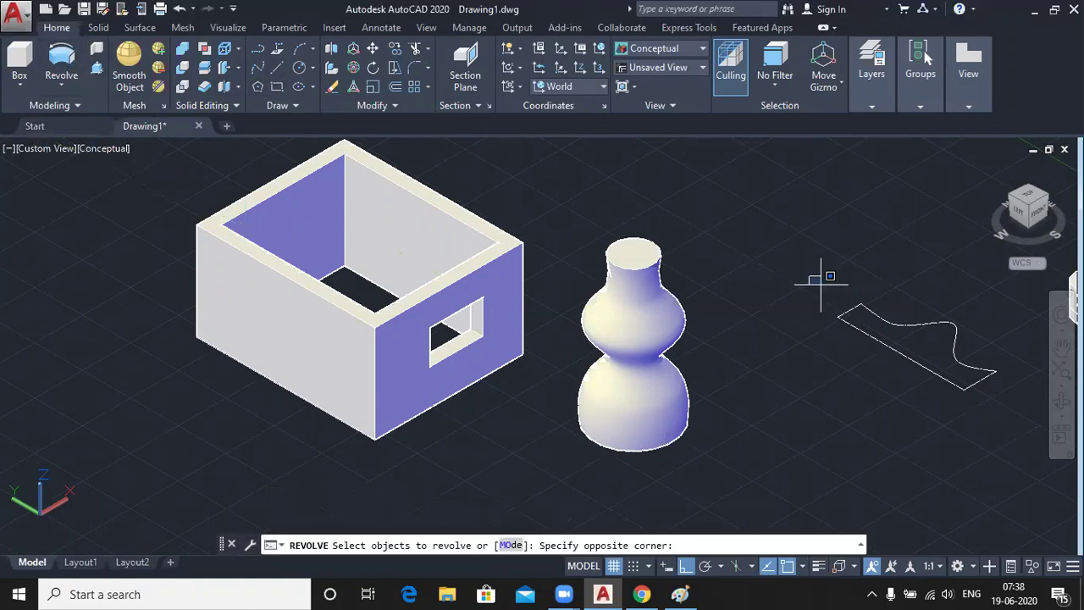
pyautogui.click(1018, 446)
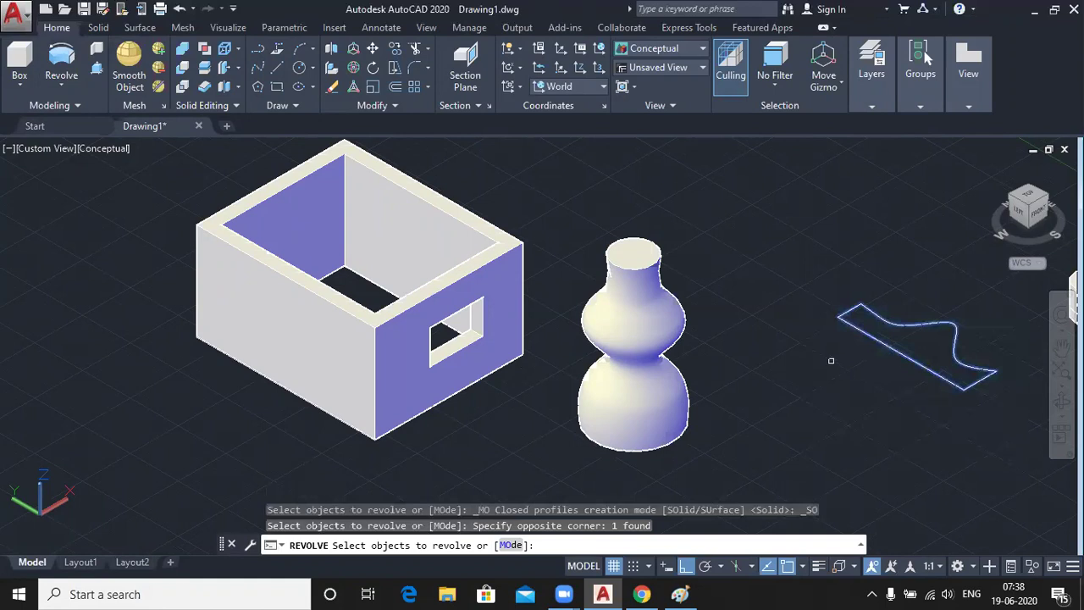
pyautogui.rightClick(831, 361)
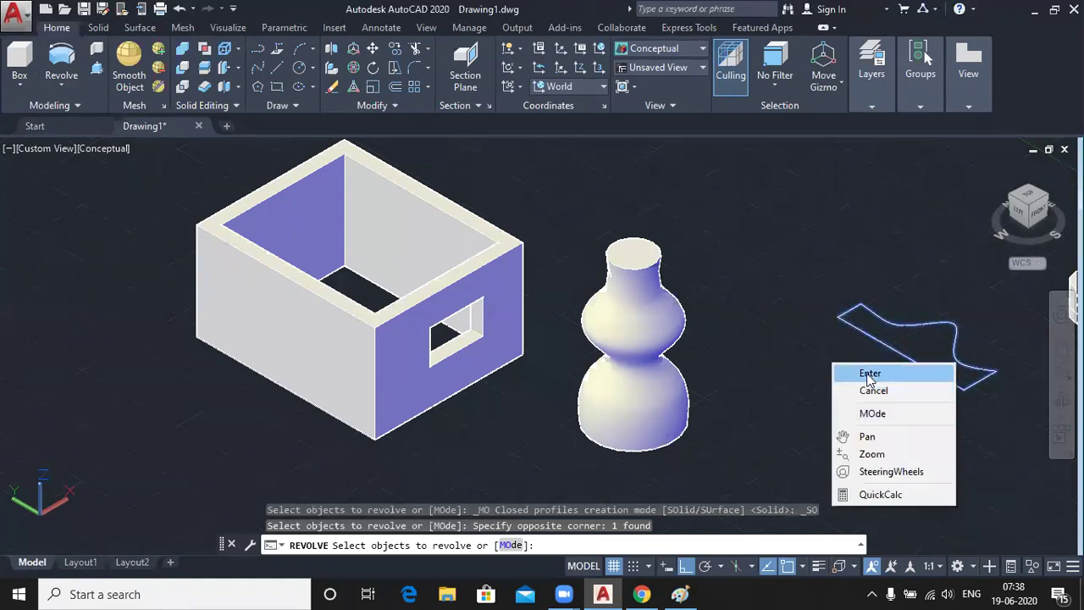
pyautogui.click(868, 371)
pyautogui.scroll(3, 847, 343)
pyautogui.scroll(2, 847, 343)
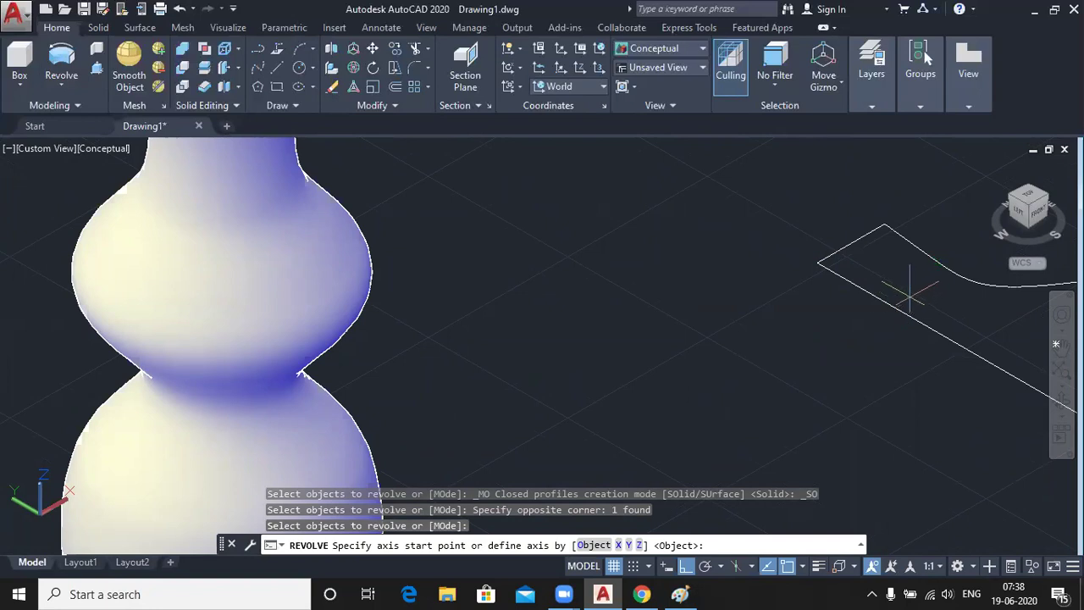
pyautogui.scroll(1, 838, 281)
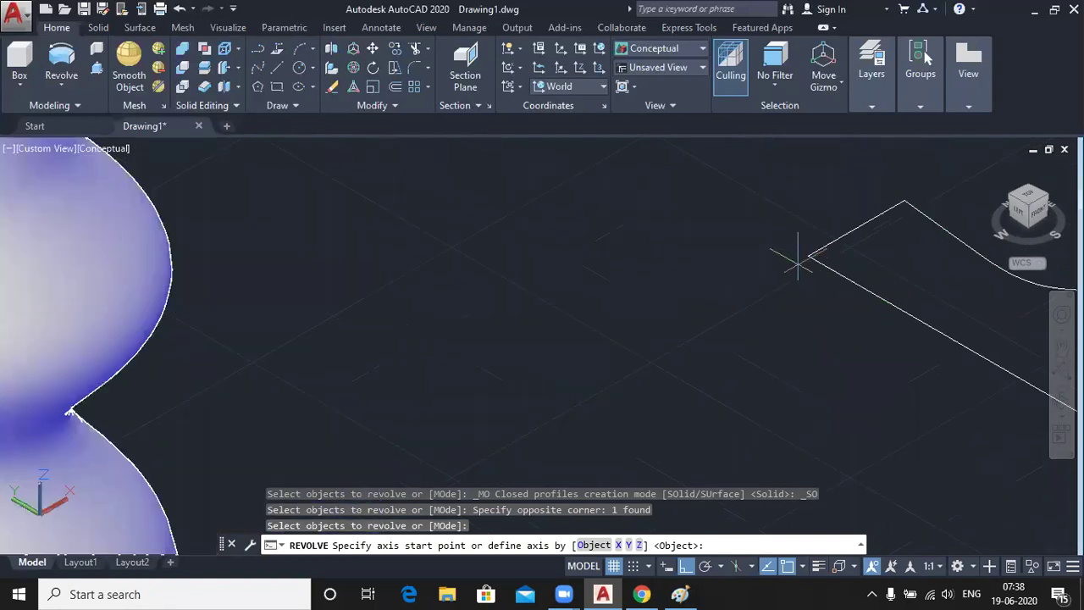
pyautogui.scroll(1, 807, 250)
pyautogui.click(818, 247)
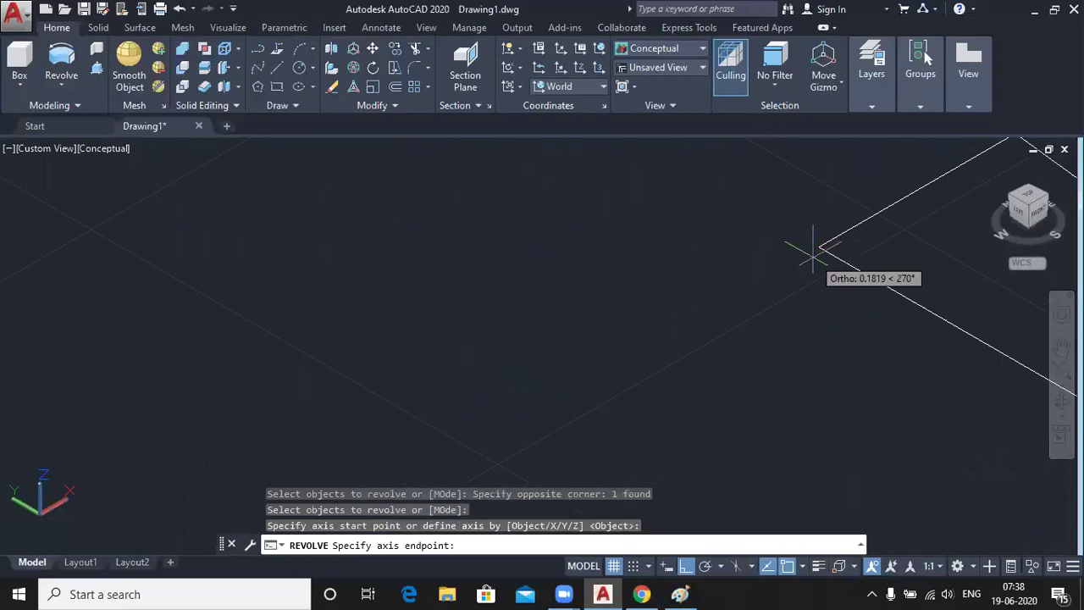
pyautogui.scroll(-5, 904, 349)
pyautogui.moveTo(967, 398); pyautogui.dragTo(737, 298, button='middle')
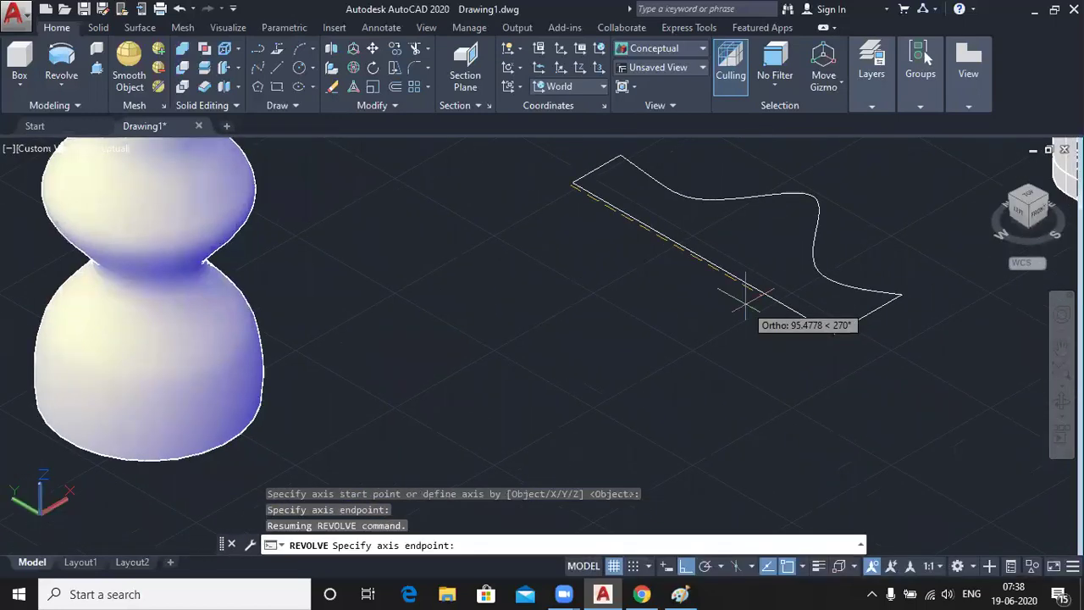
pyautogui.click(830, 337)
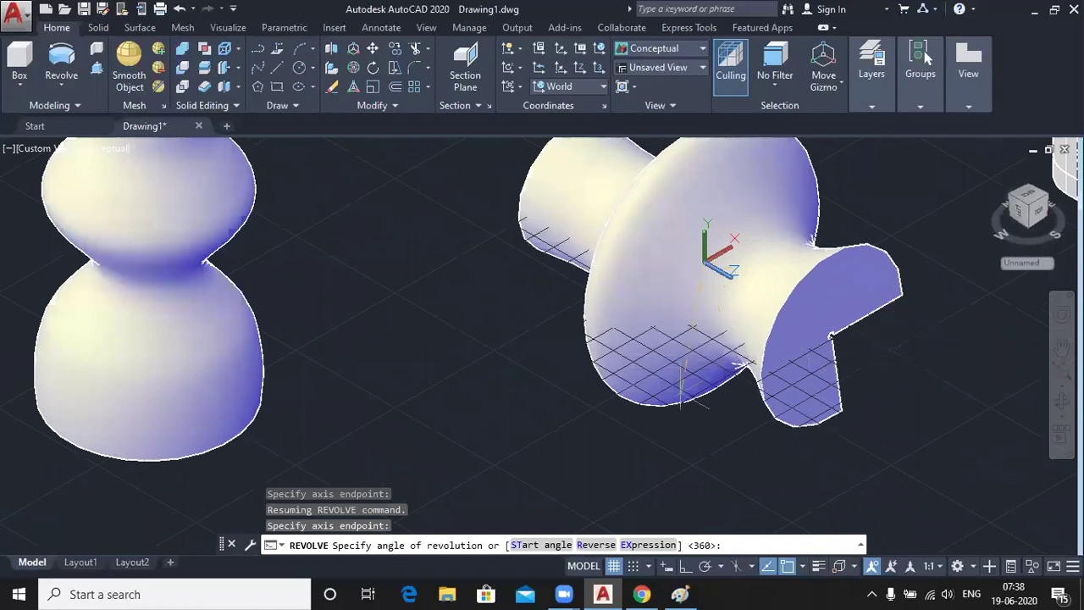
pyautogui.write('360')
pyautogui.press('Return')
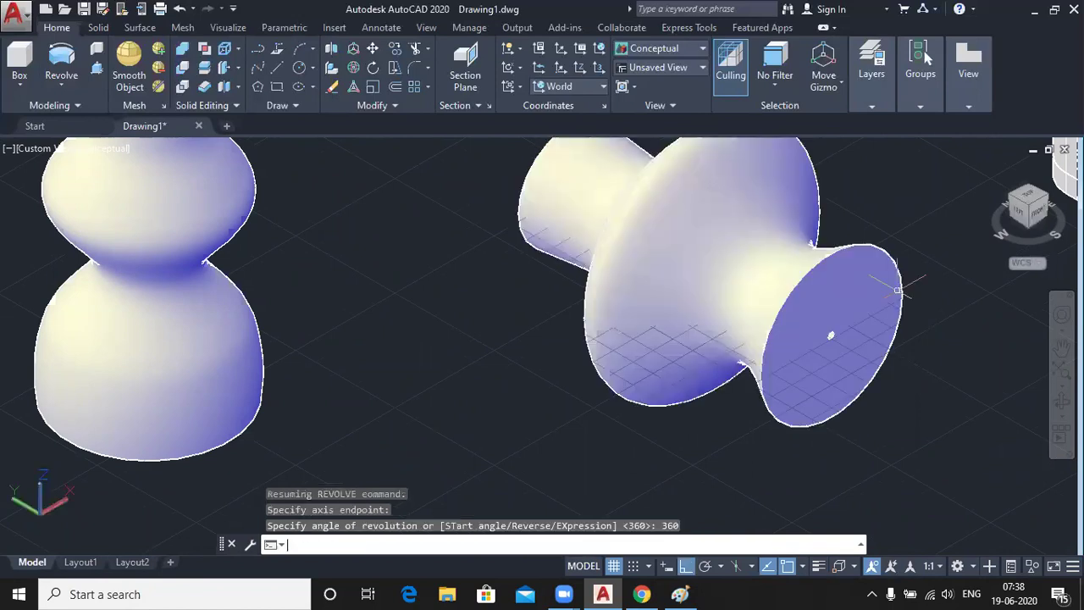
# Step: Examine the revolved solid's end face and its outer shape up close and from a lower viewing angle
pyautogui.scroll(2, 841, 327)
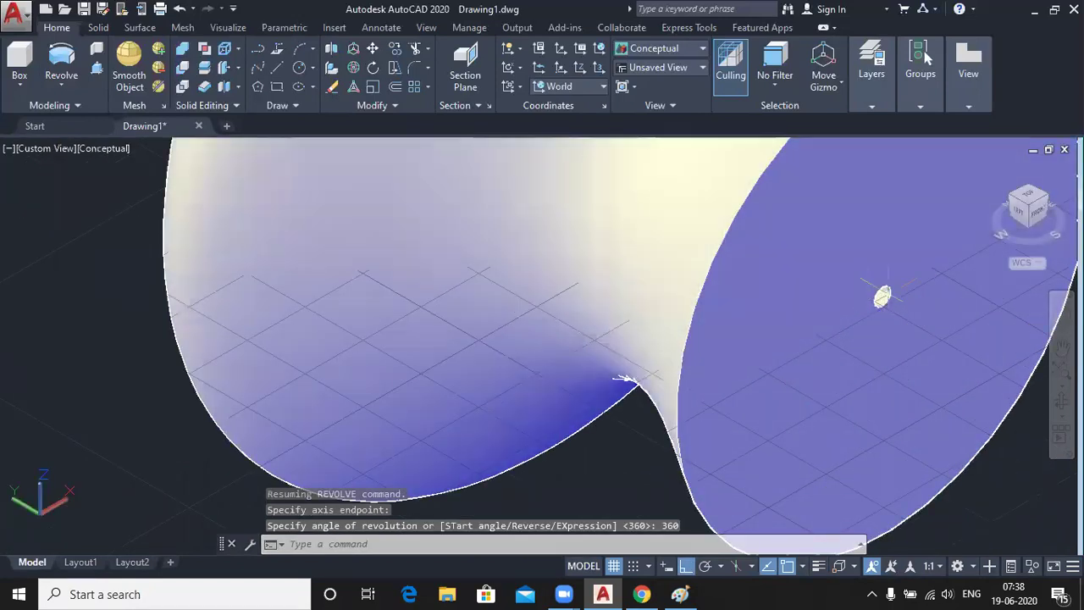
pyautogui.scroll(-3, 883, 296)
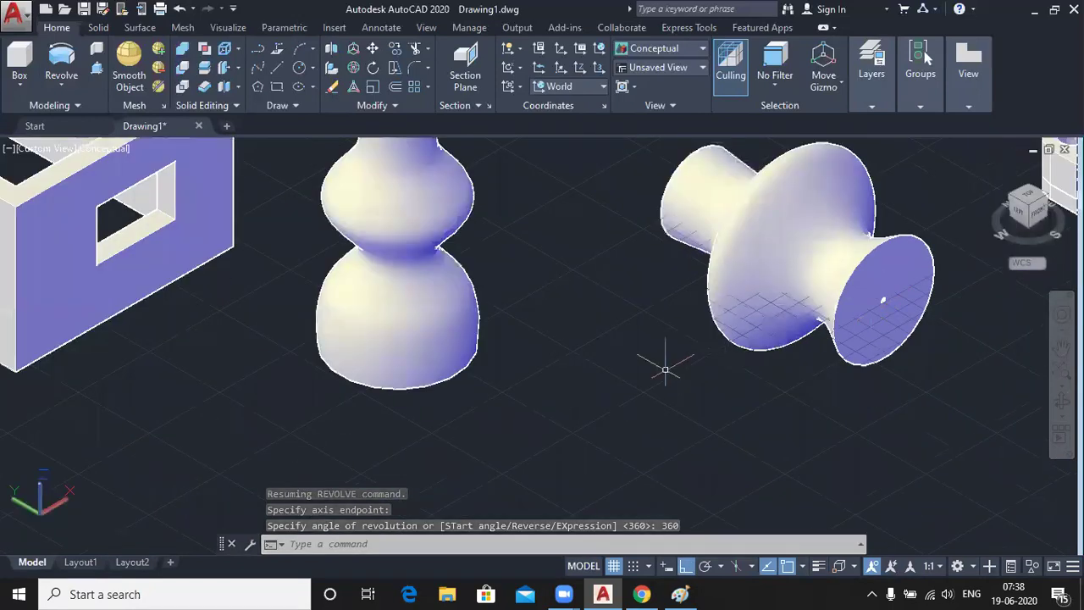
pyautogui.moveTo(670, 375); pyautogui.dragTo(700, 255, button='middle')
pyautogui.scroll(-3, 700, 256)
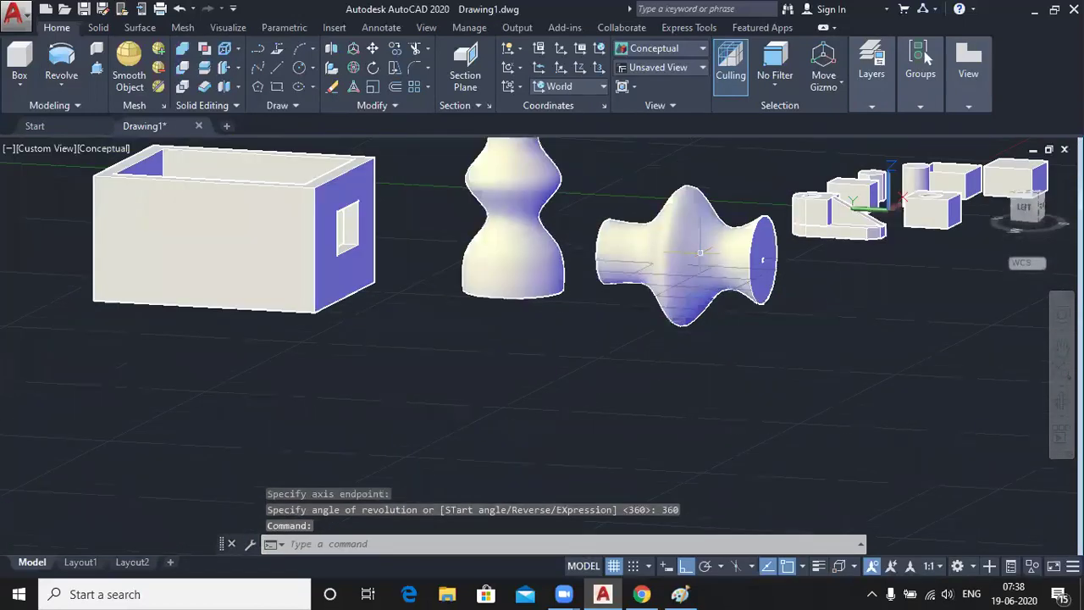
pyautogui.scroll(5, 819, 395)
pyautogui.moveTo(818, 395); pyautogui.dragTo(773, 421, button='middle')
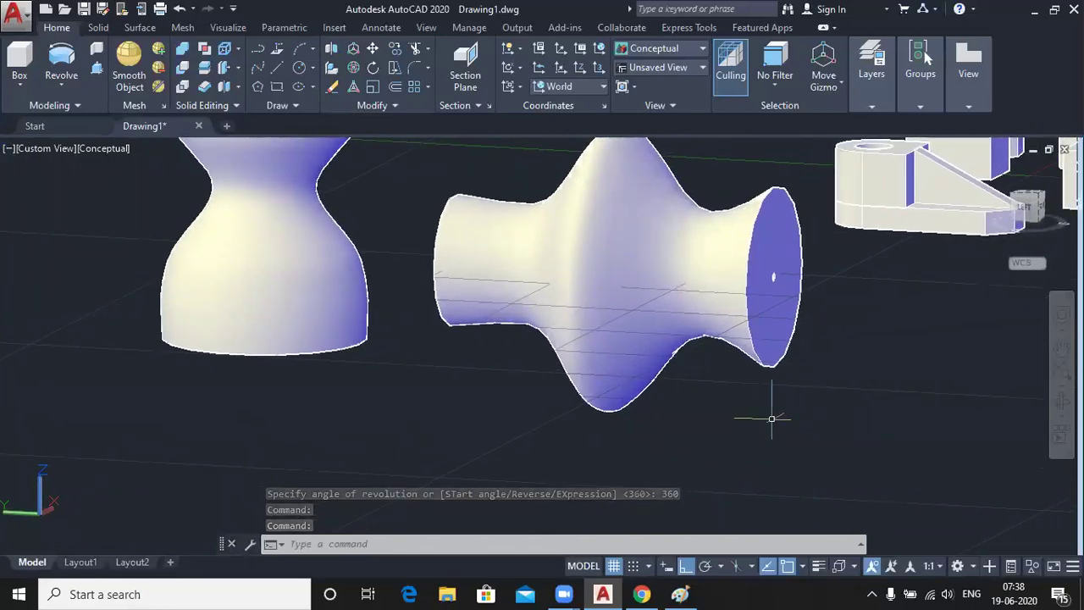
# Step: Switch to 3D Drawing.pdf in Chrome, examine the dimensioned round pin with Section A-A, and return to AutoCAD
pyautogui.click(645, 593)
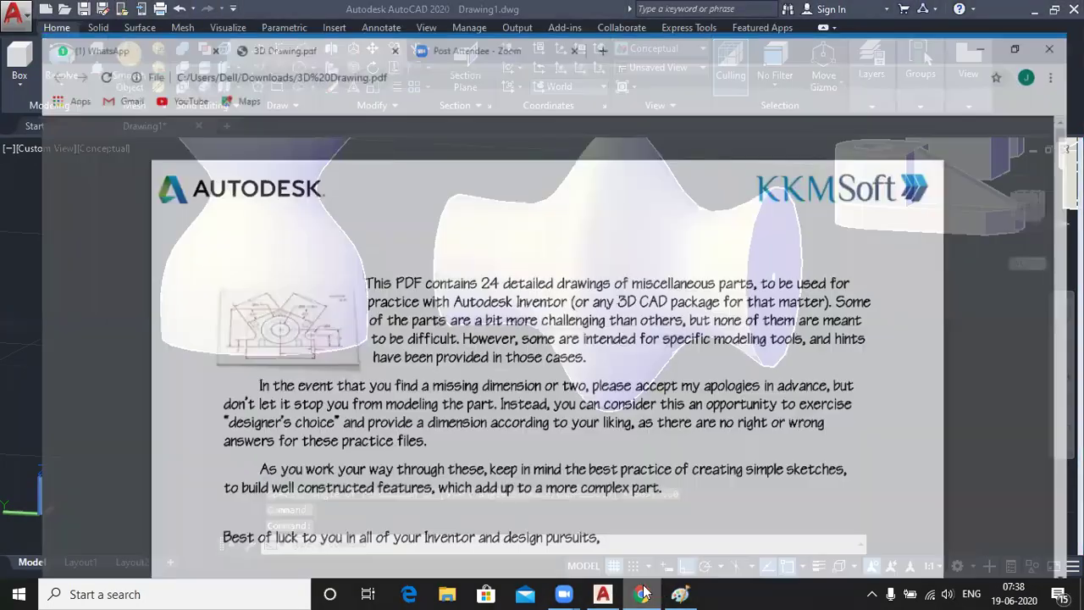
pyautogui.scroll(-5, 452, 344)
pyautogui.scroll(-15, 452, 344)
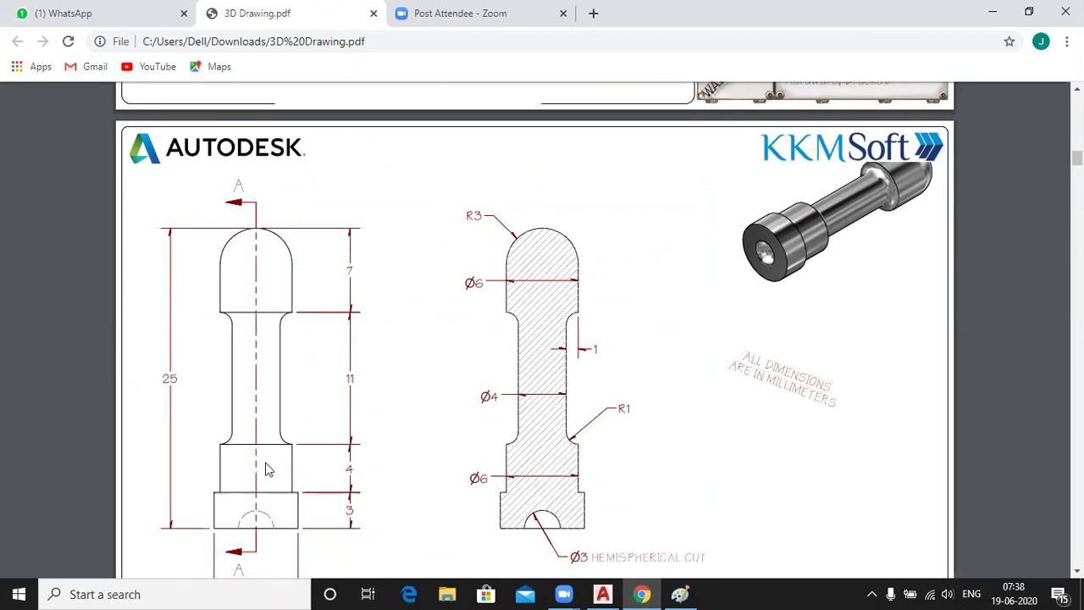
pyautogui.scroll(1, 278, 405)
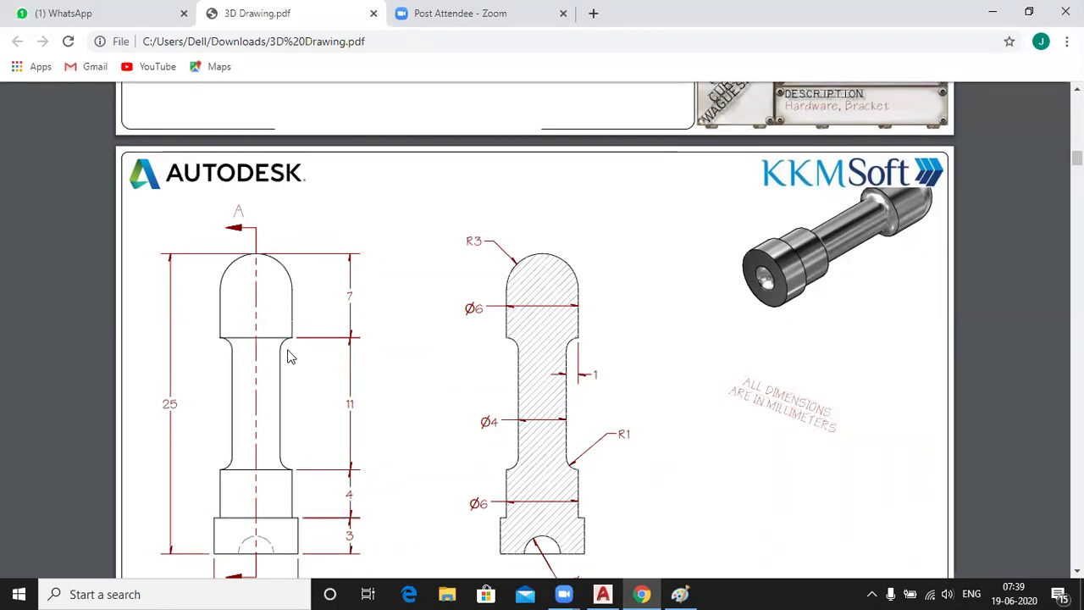
pyautogui.scroll(-1, 288, 357)
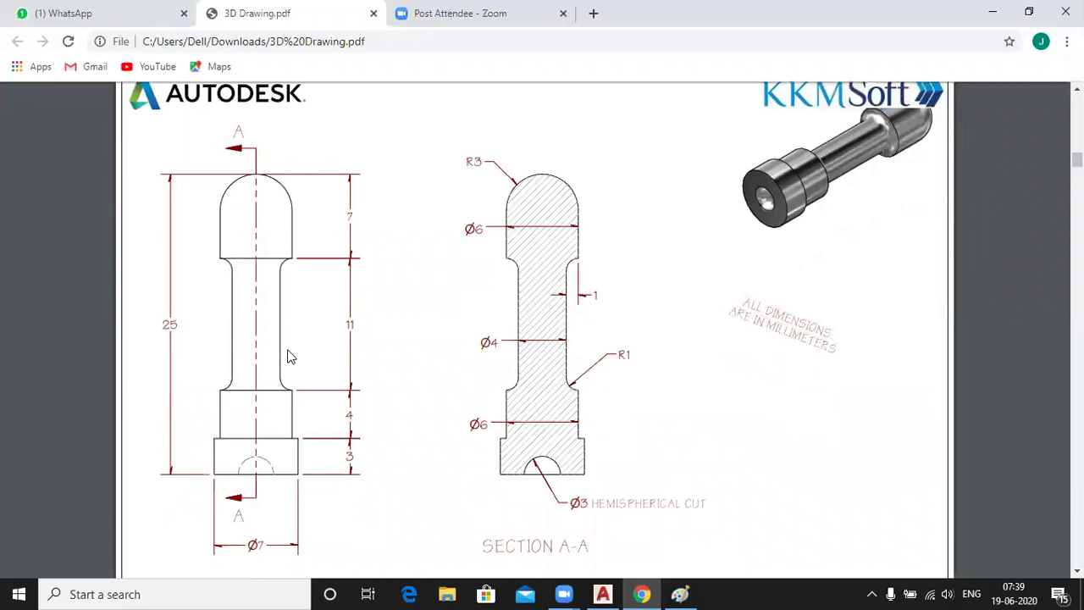
pyautogui.click(993, 16)
pyautogui.scroll(-3, 206, 404)
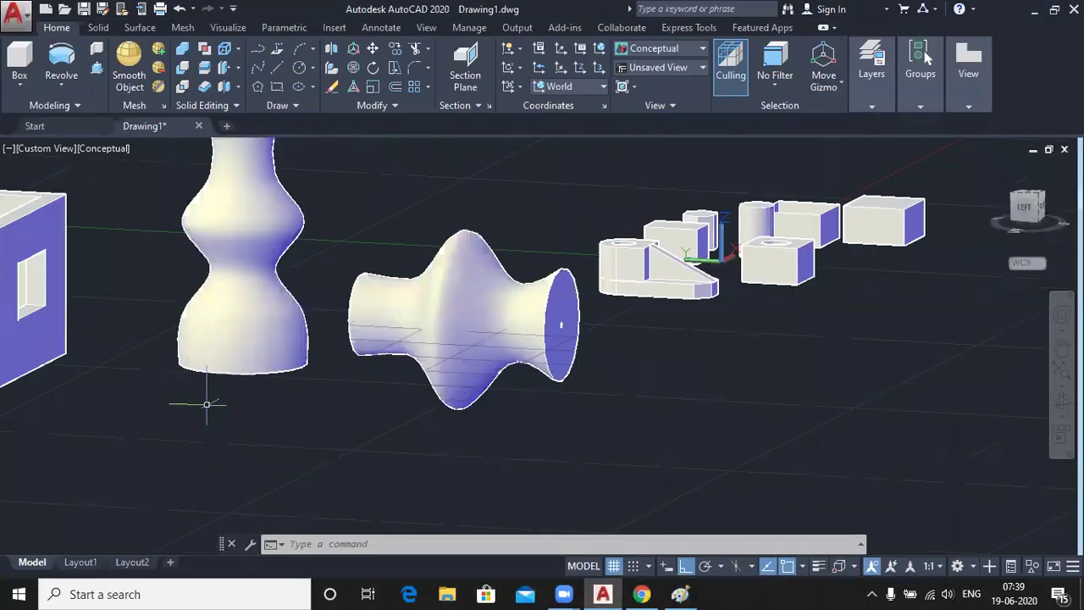
pyautogui.scroll(-2, 205, 404)
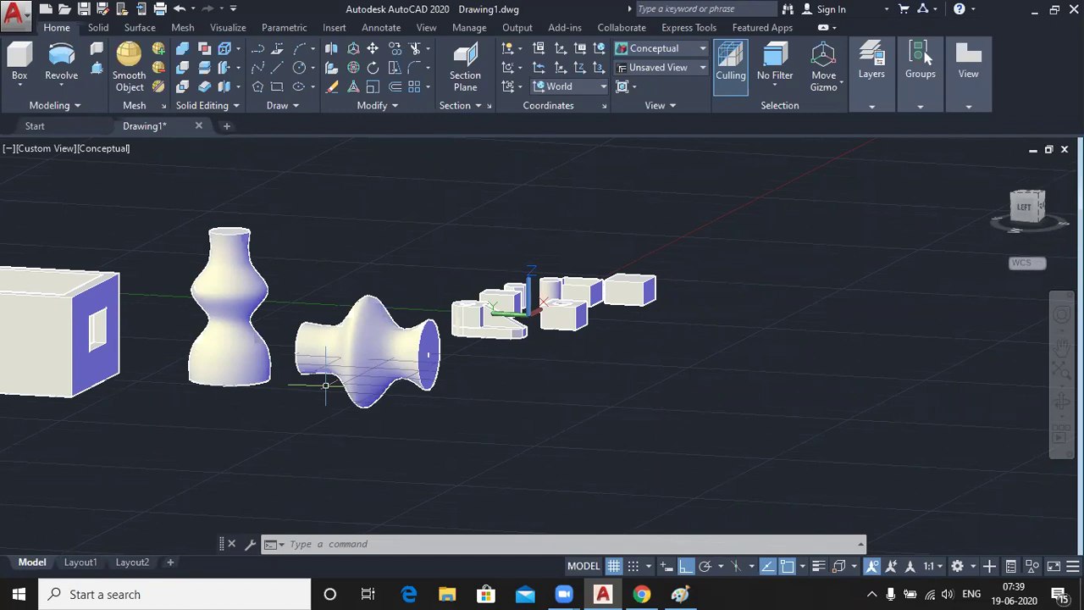
pyautogui.click(56, 91)
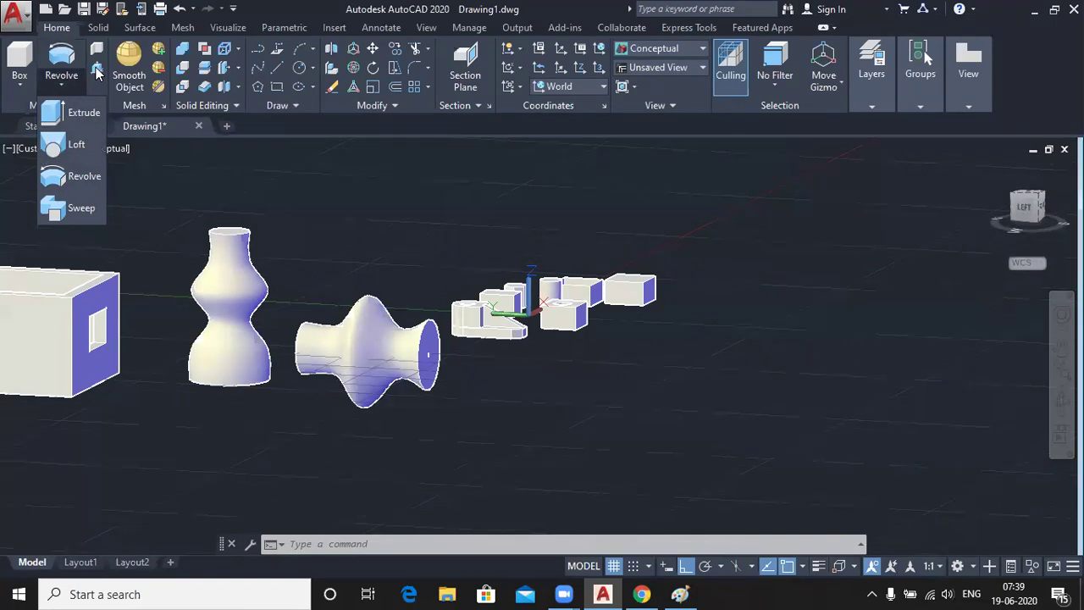
pyautogui.click(337, 222)
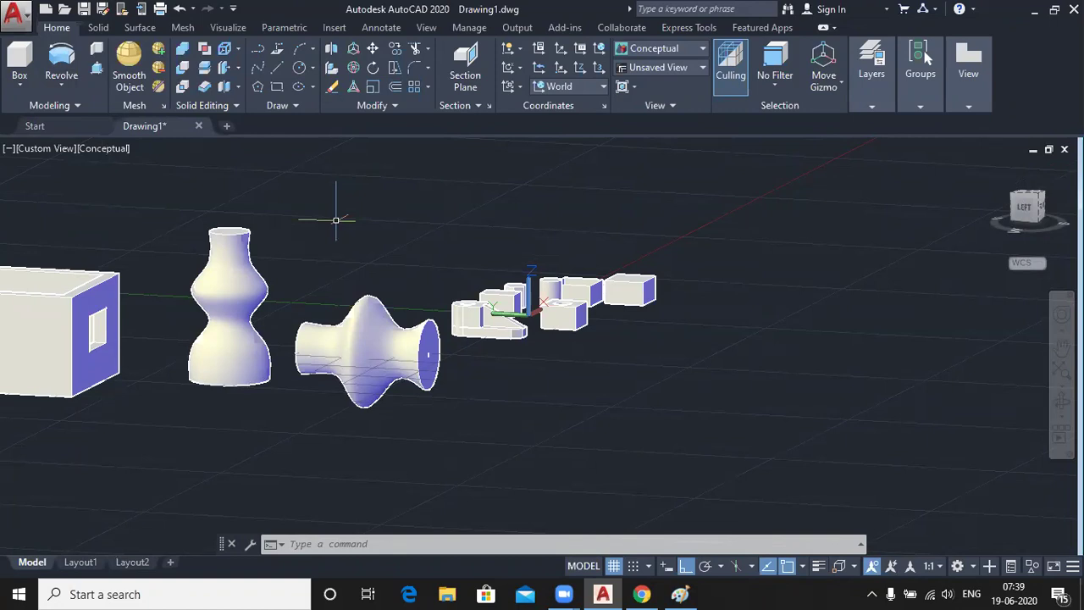
# Step: Draw a wavy spline through four fit points in the empty area beside the hollow box, viewed from the home orientation
pyautogui.click(69, 86)
pyautogui.scroll(-4, 377, 199)
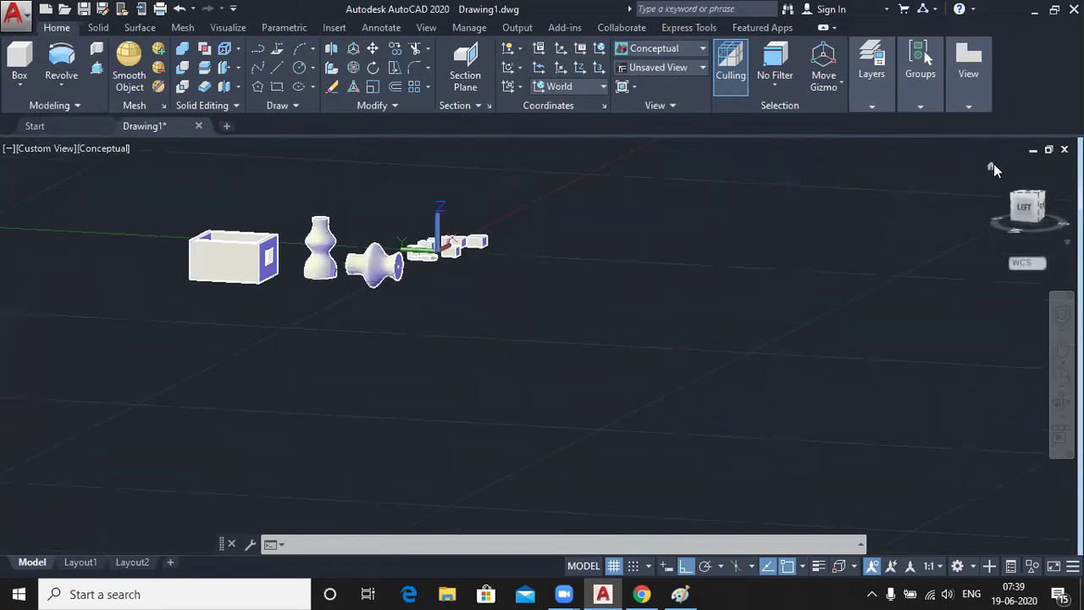
pyautogui.click(990, 166)
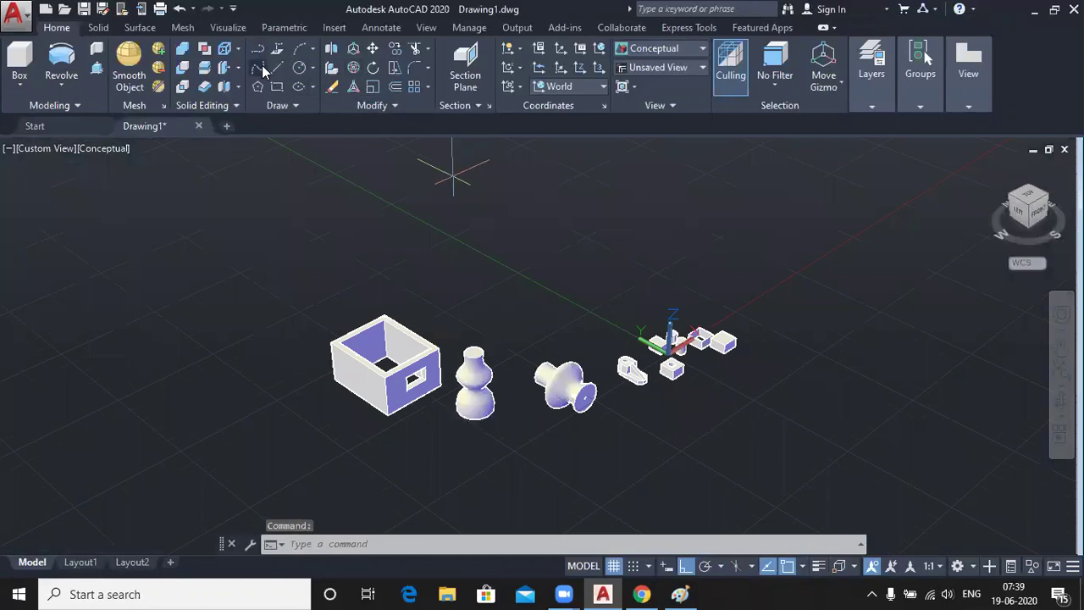
pyautogui.click(262, 72)
pyautogui.moveTo(242, 230); pyautogui.dragTo(516, 218, button='middle')
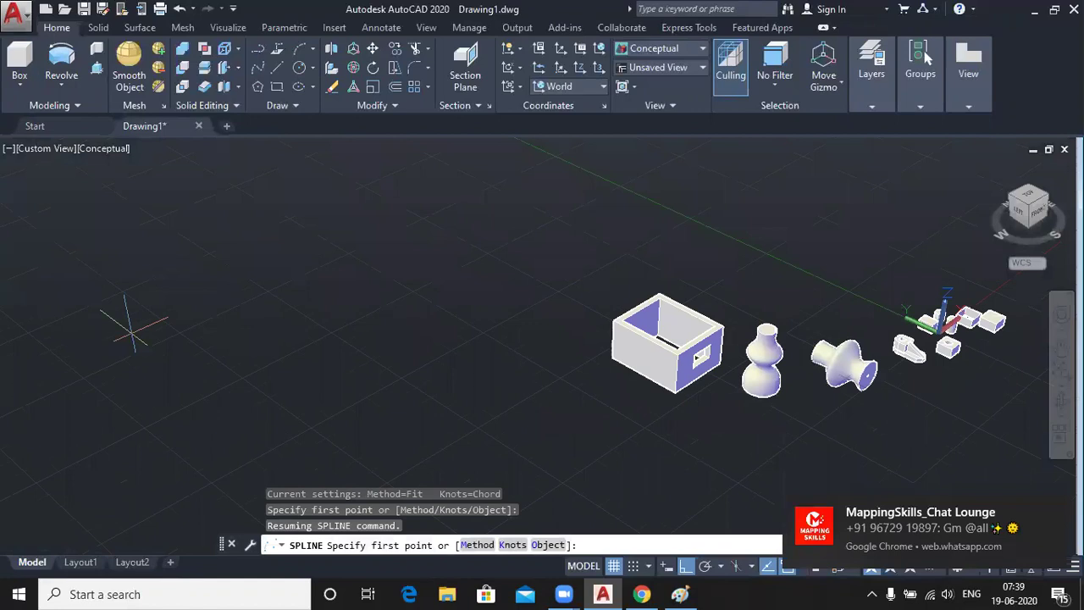
pyautogui.click(137, 341)
pyautogui.click(257, 290)
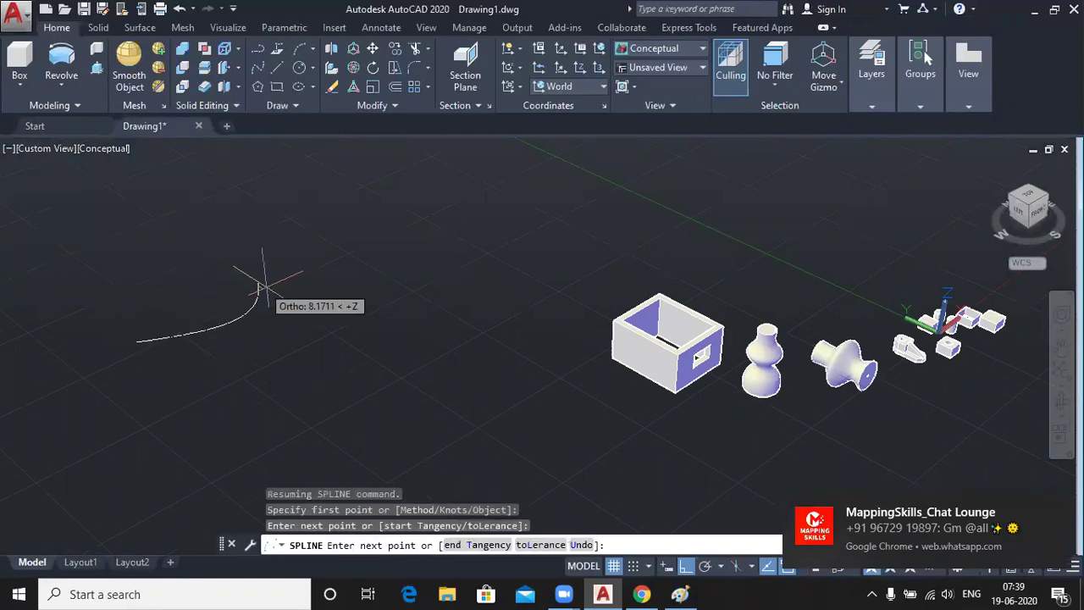
pyautogui.click(373, 356)
pyautogui.click(511, 282)
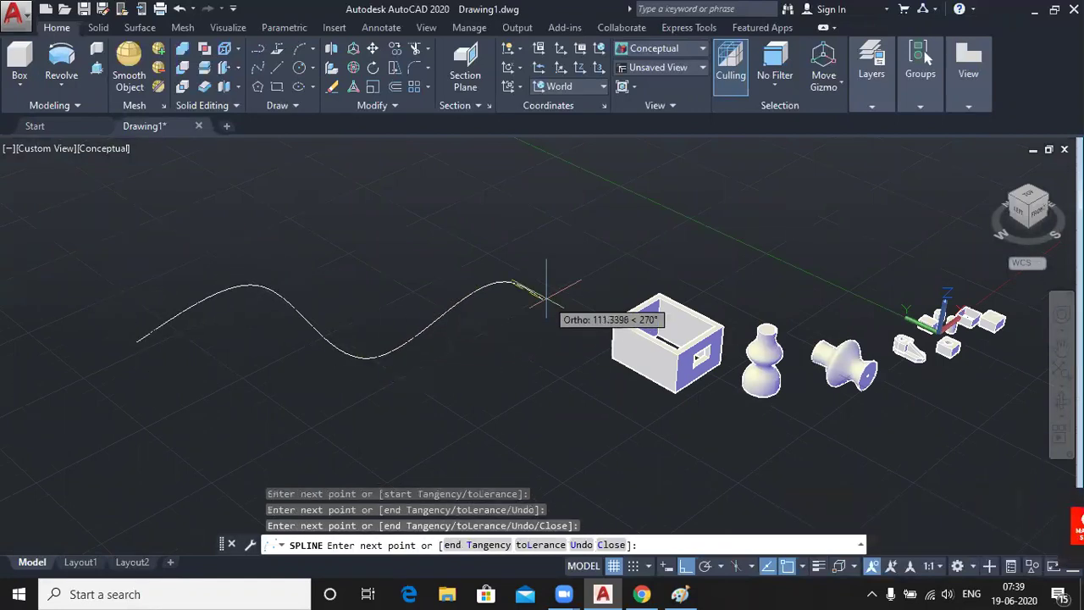
pyautogui.press('Return')
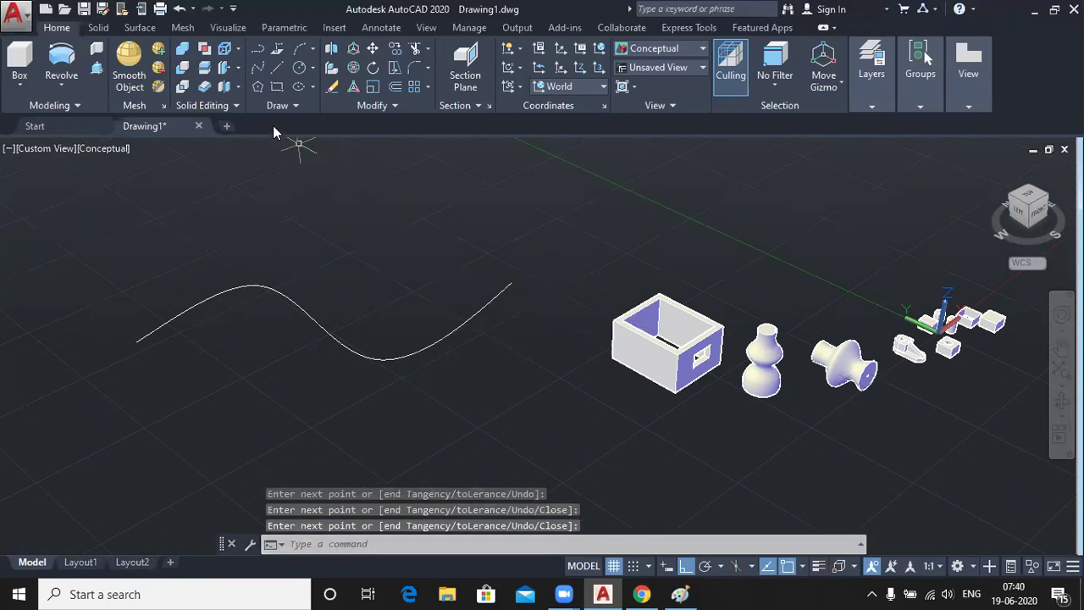
# Step: Draw a circle of about 63 units radius in the empty area near the spline's starting end
pyautogui.click(298, 73)
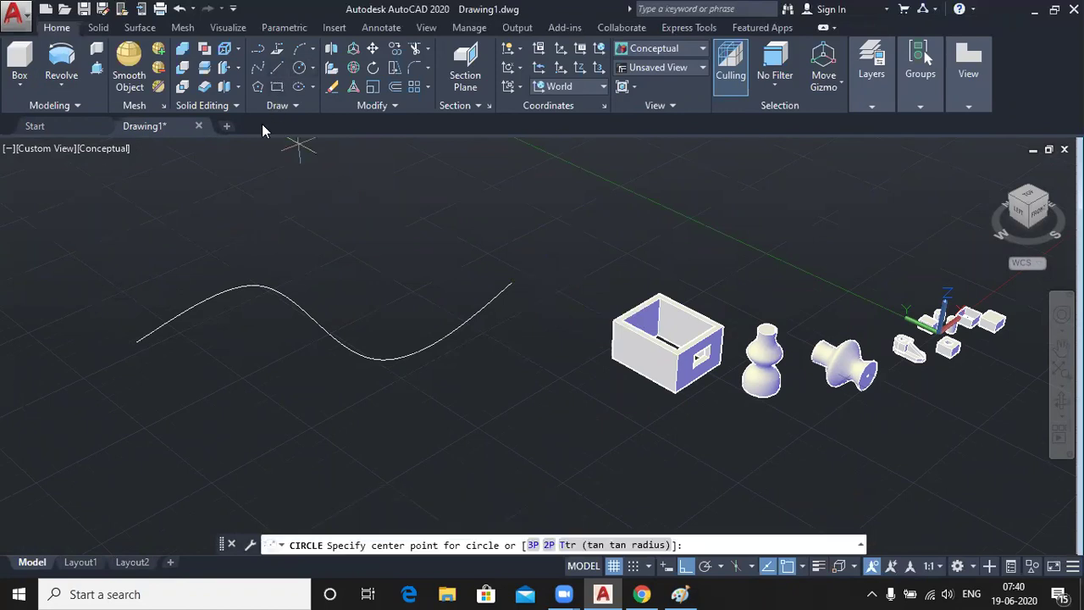
pyautogui.click(94, 434)
pyautogui.click(94, 449)
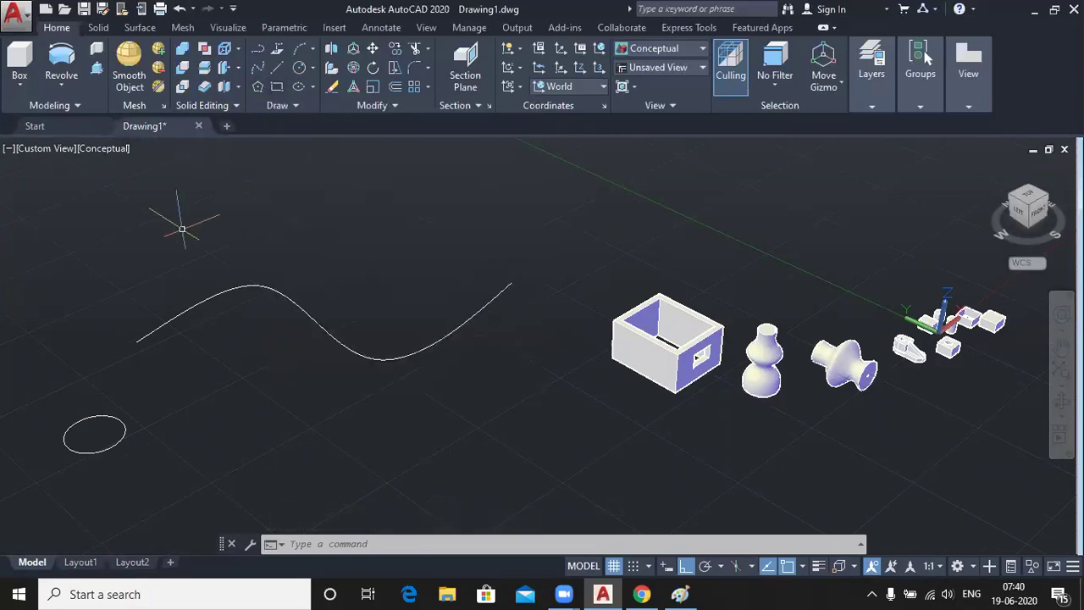
# Step: Sweep the circle along the wavy spline to form a solid curved rod
pyautogui.click(63, 84)
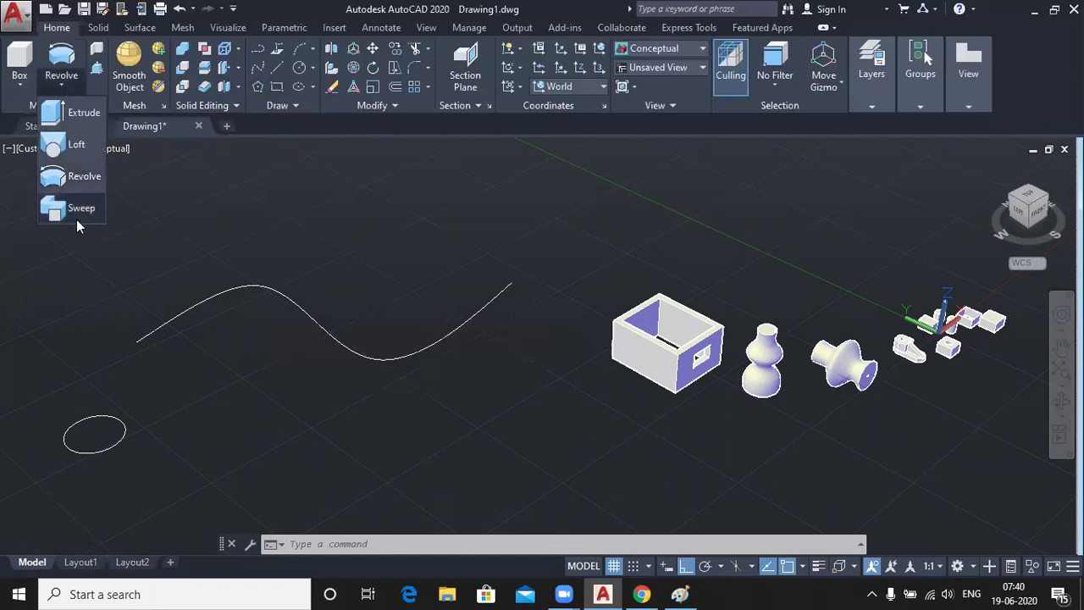
pyautogui.click(73, 207)
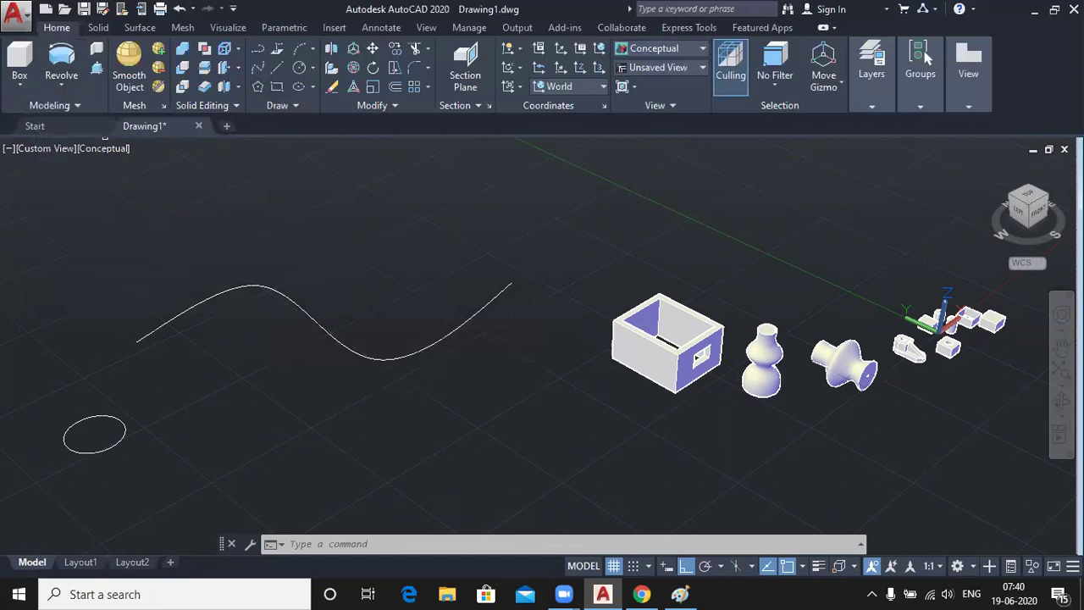
pyautogui.click(121, 437)
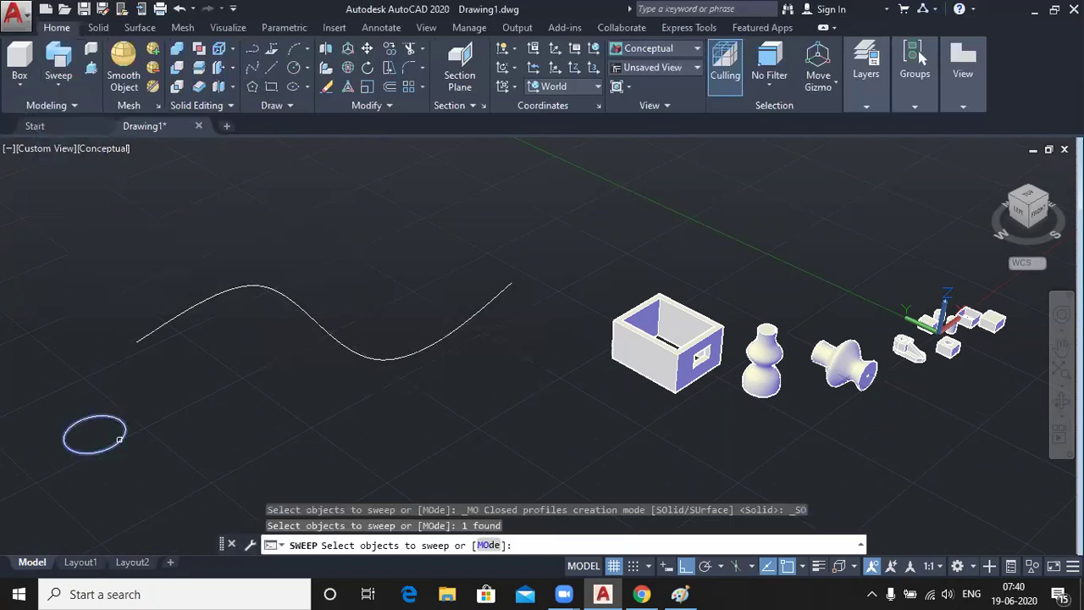
pyautogui.rightClick(177, 385)
pyautogui.click(203, 392)
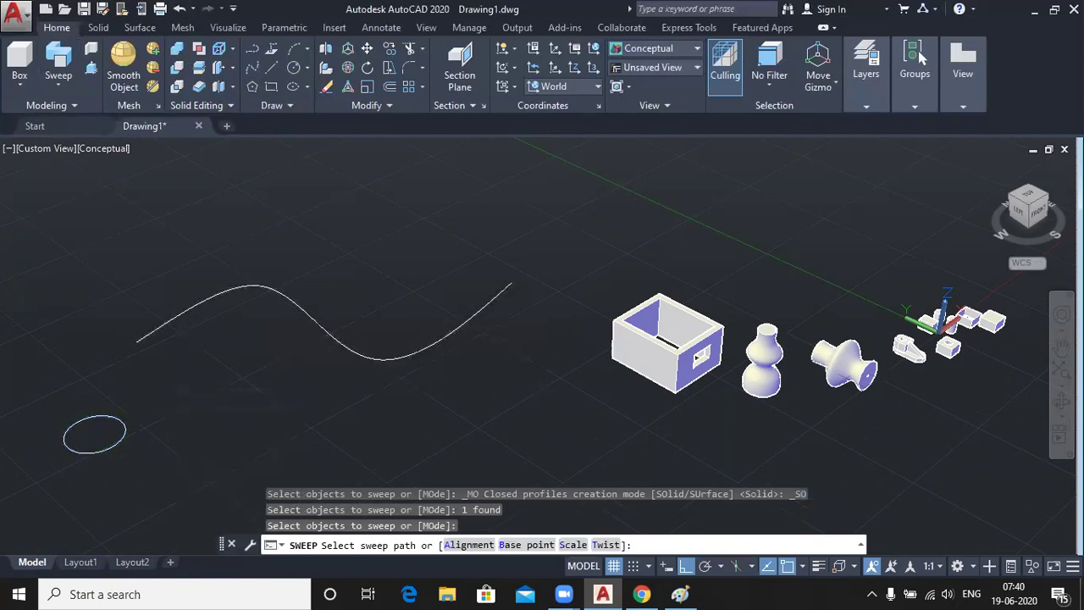
pyautogui.click(198, 304)
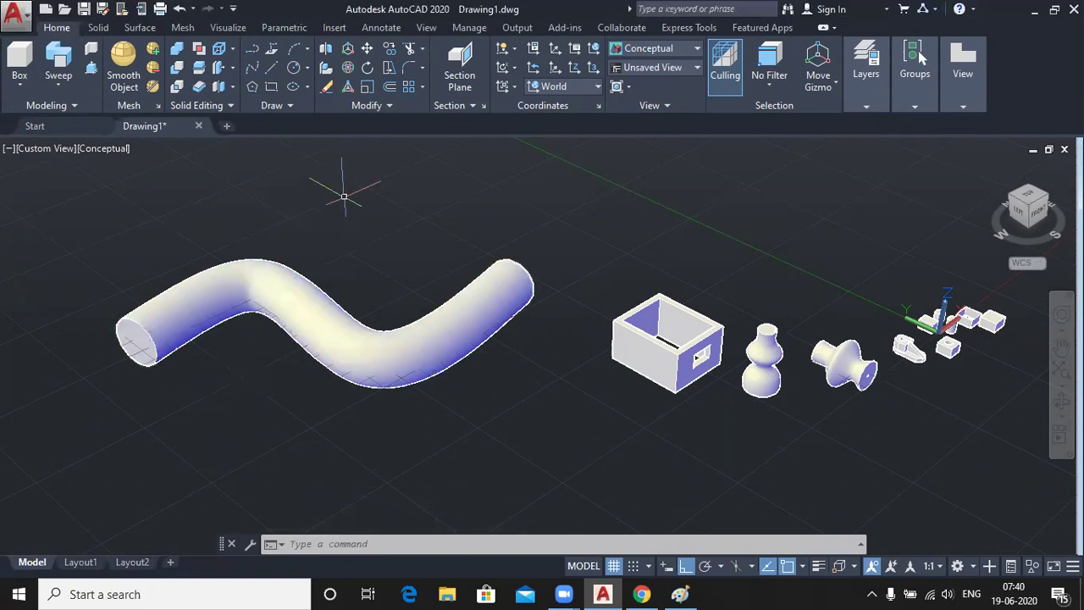
# Step: Start a helix in the empty area beside the swept rod with a base radius of 200 and a top radius of 400
pyautogui.click(288, 106)
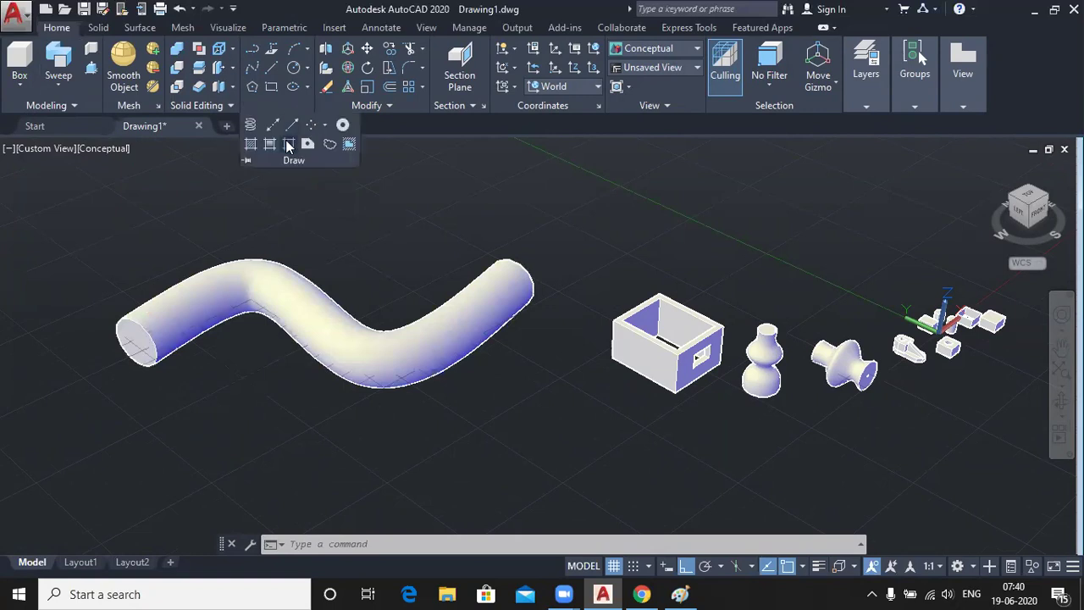
pyautogui.click(251, 126)
pyautogui.moveTo(426, 257); pyautogui.dragTo(637, 272, button='middle')
pyautogui.click(150, 347)
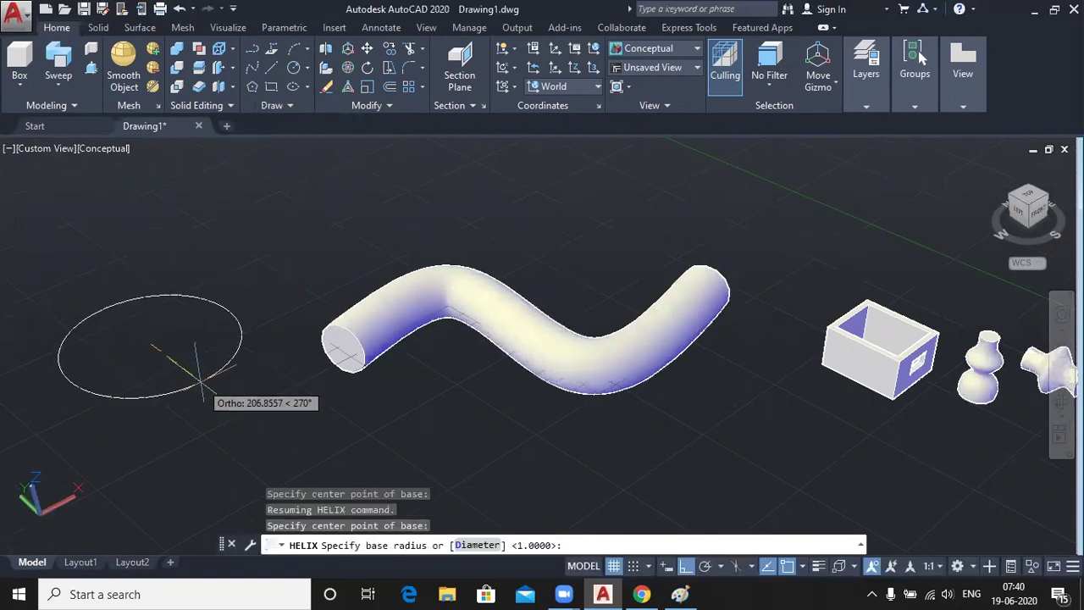
pyautogui.write('200')
pyautogui.press('Return')
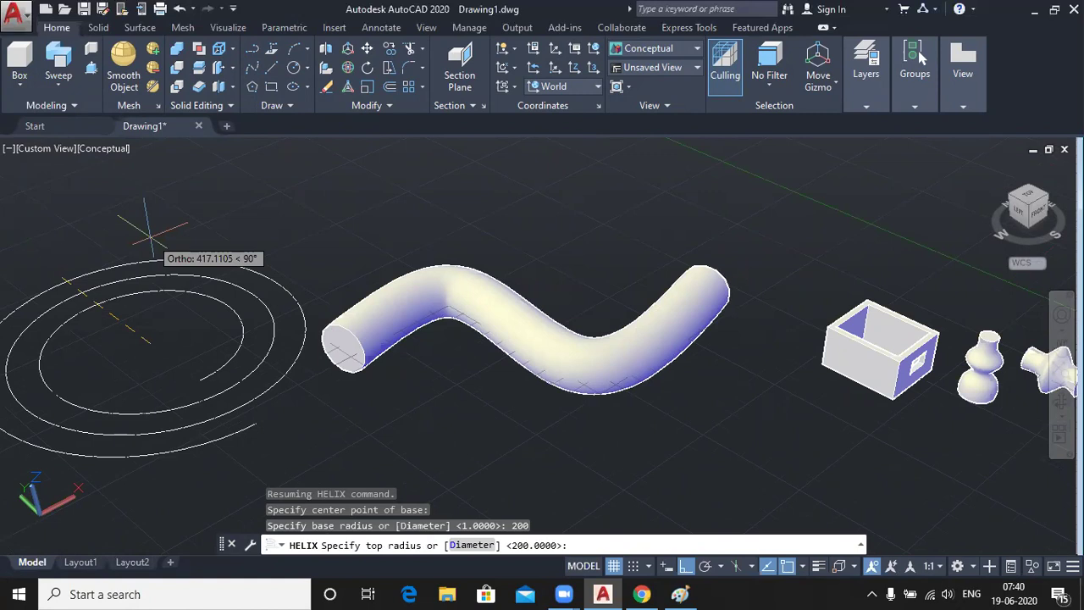
pyautogui.write('00')
pyautogui.press('Return')
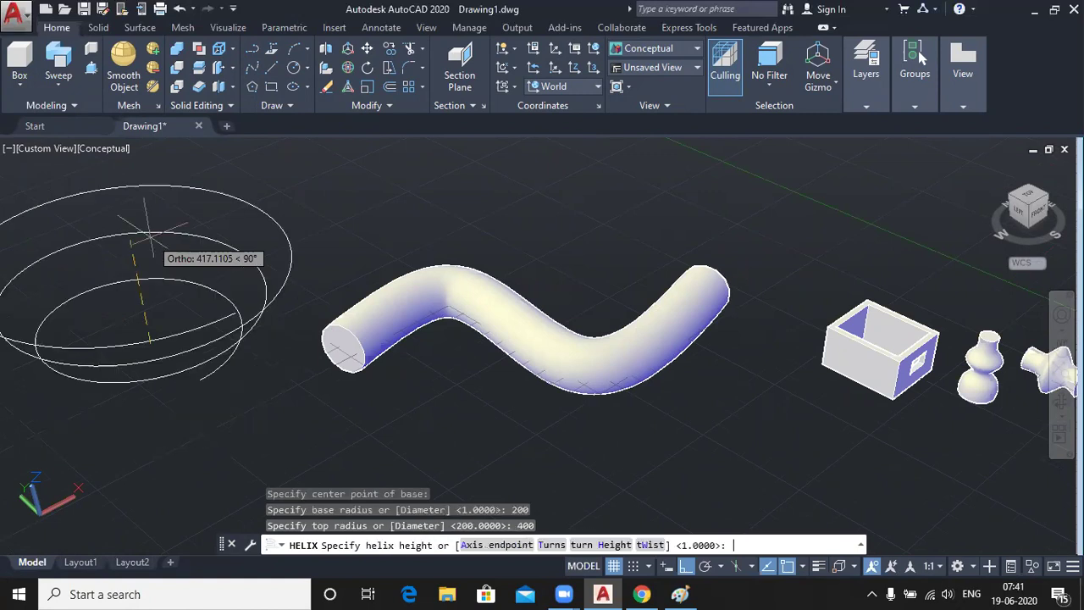
# Step: Give the helix 10 turns and a height of 1000
pyautogui.moveTo(230, 217); pyautogui.dragTo(281, 310, button='middle')
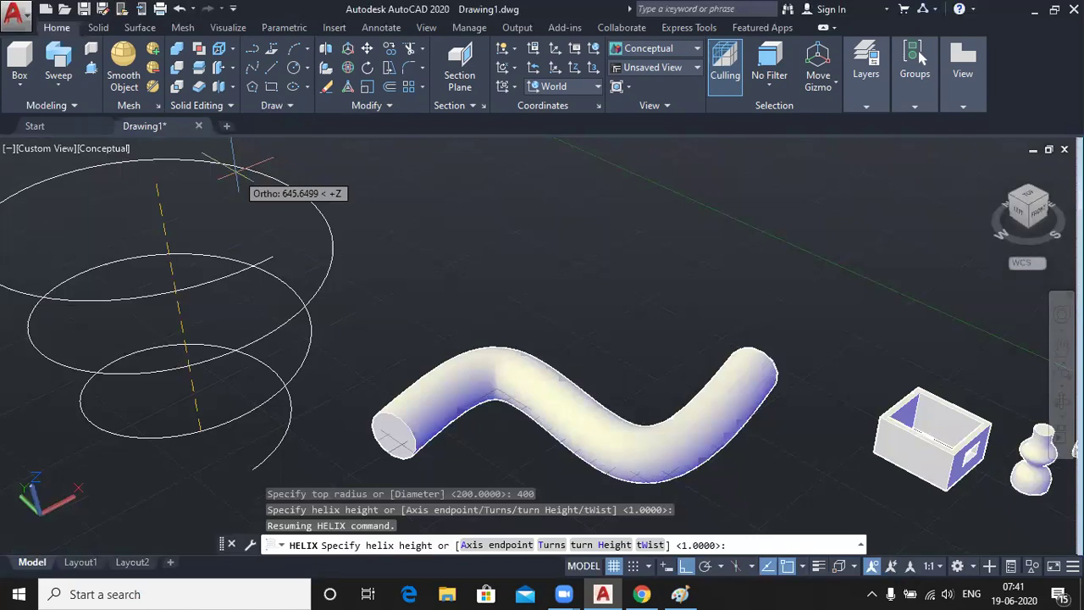
pyautogui.press('Return')
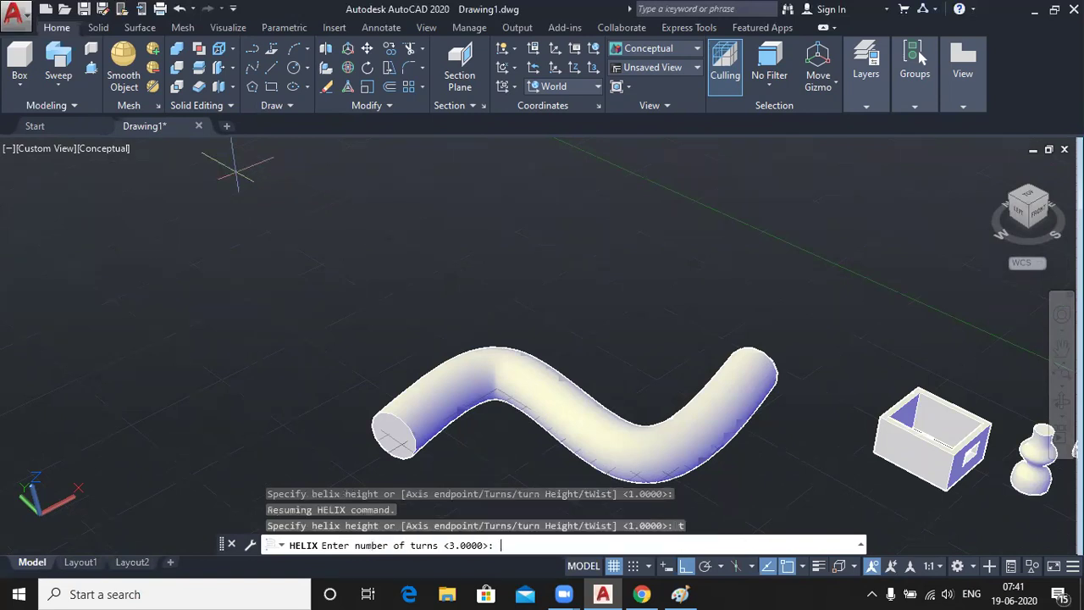
pyautogui.write('10')
pyautogui.press('Return')
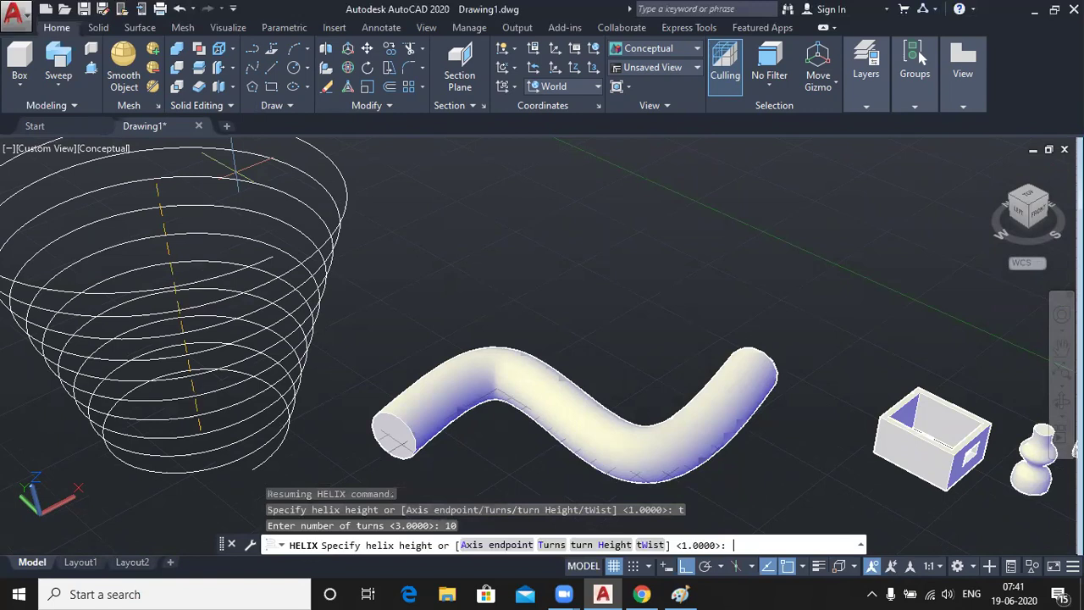
pyautogui.moveTo(260, 266); pyautogui.dragTo(287, 317, button='middle')
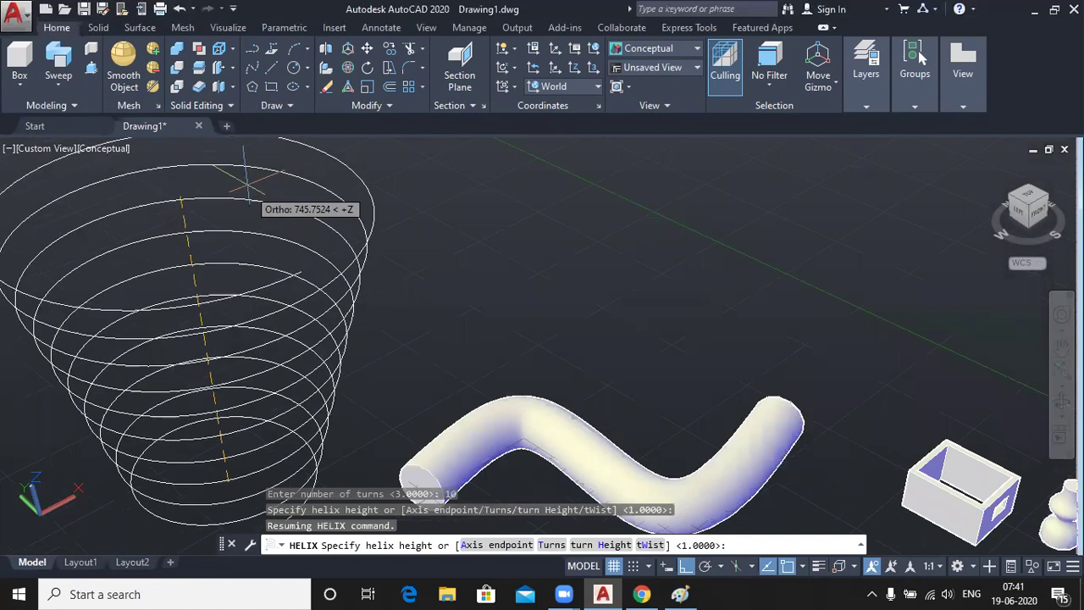
pyautogui.write('10')
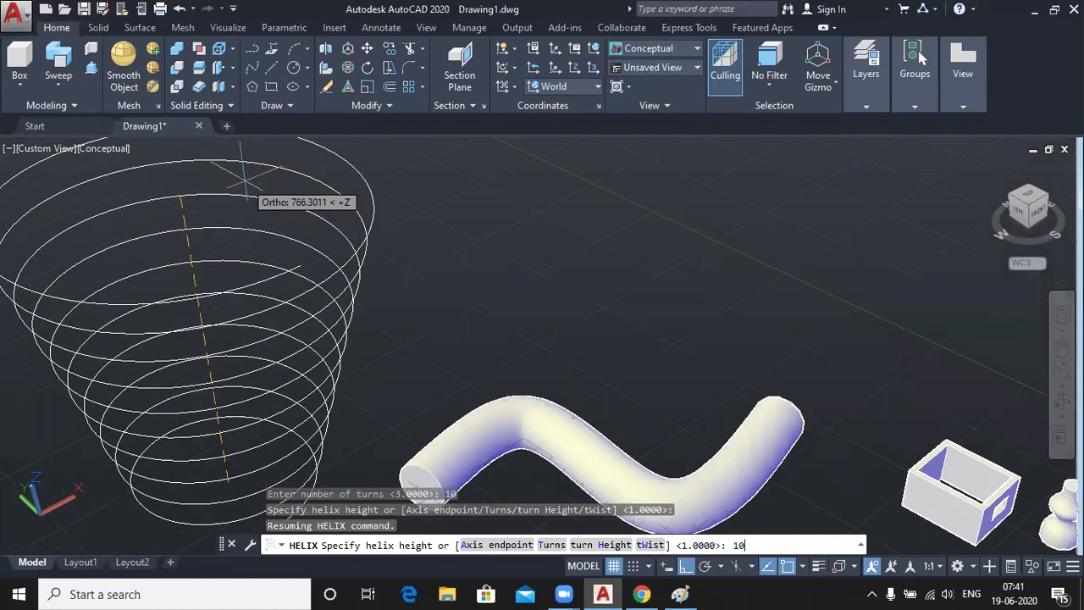
pyautogui.write('00')
pyautogui.press('Return')
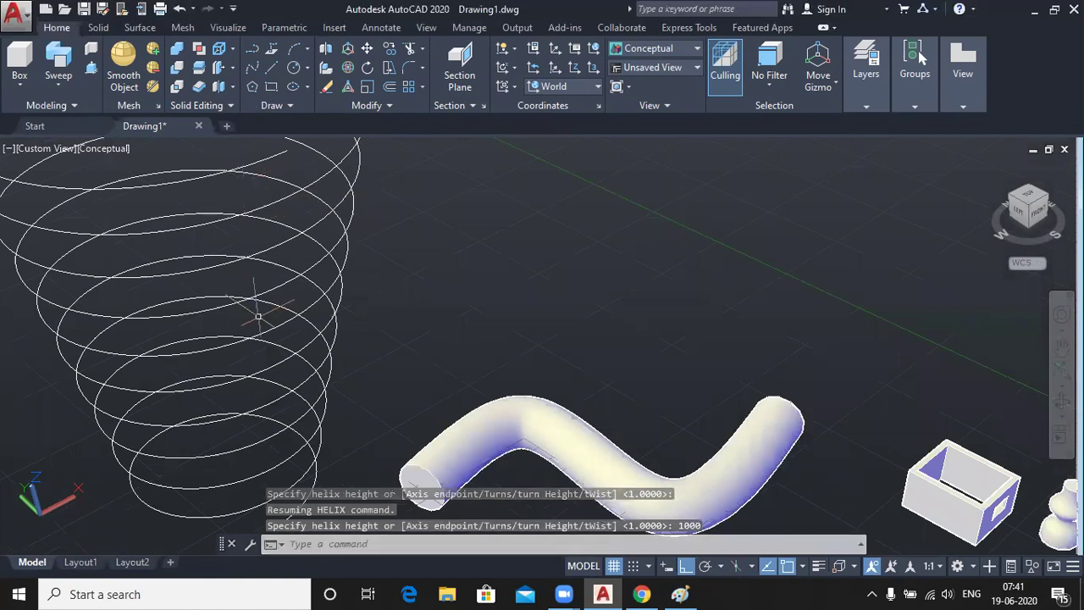
# Step: Draw a circle of radius 40 in the empty area beside the helix
pyautogui.scroll(-1, 245, 360)
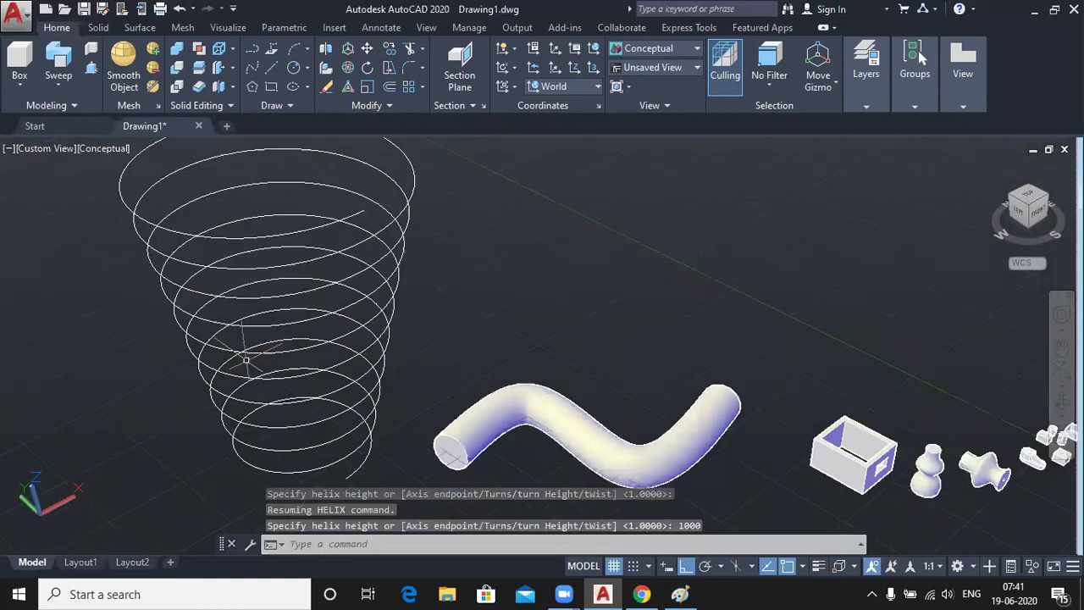
pyautogui.click(293, 68)
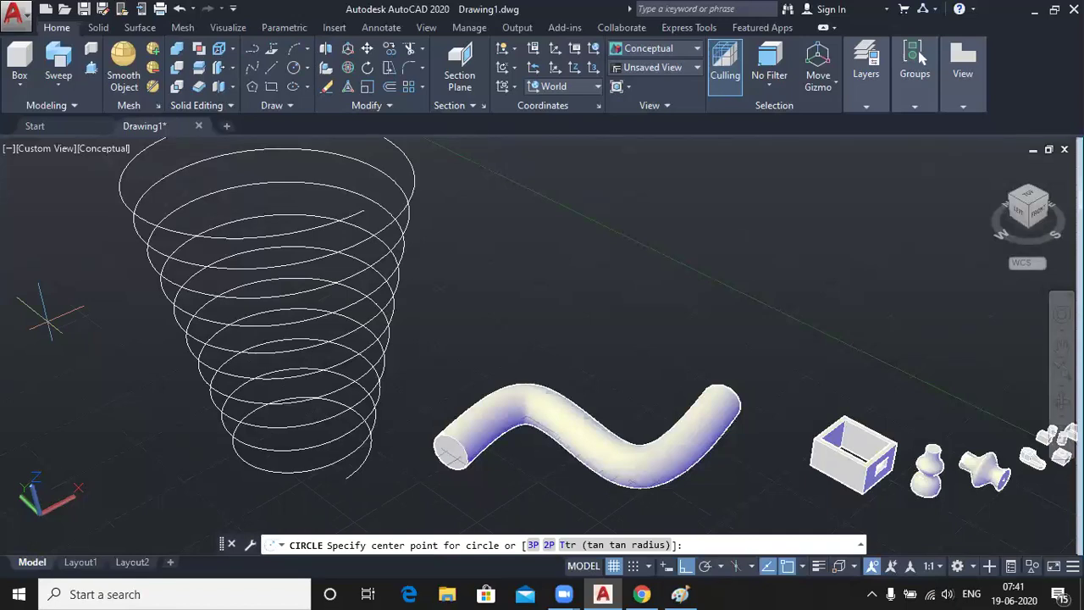
pyautogui.click(51, 321)
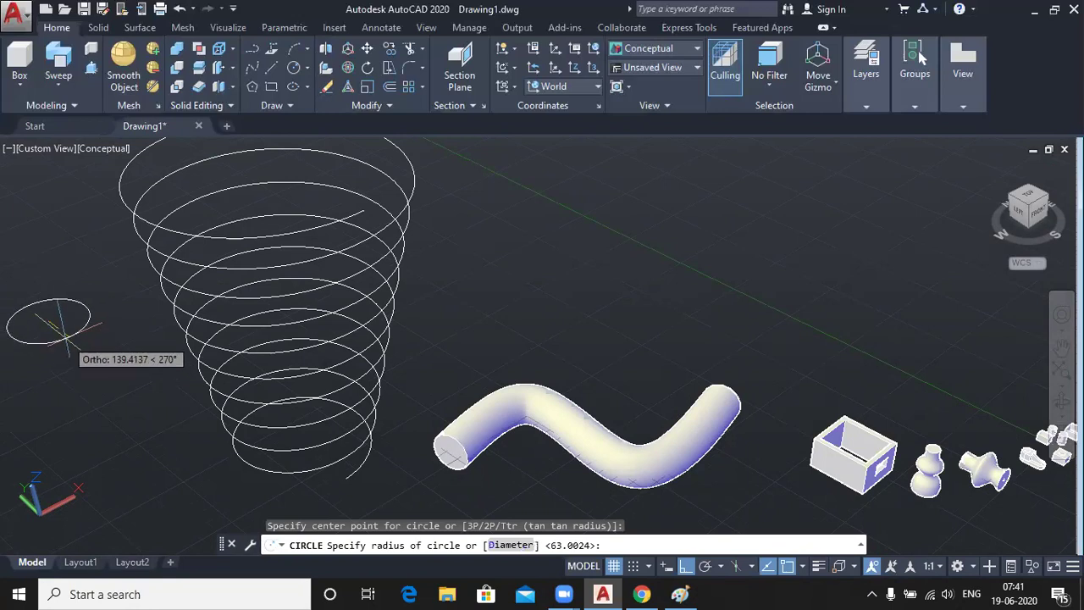
pyautogui.write('40')
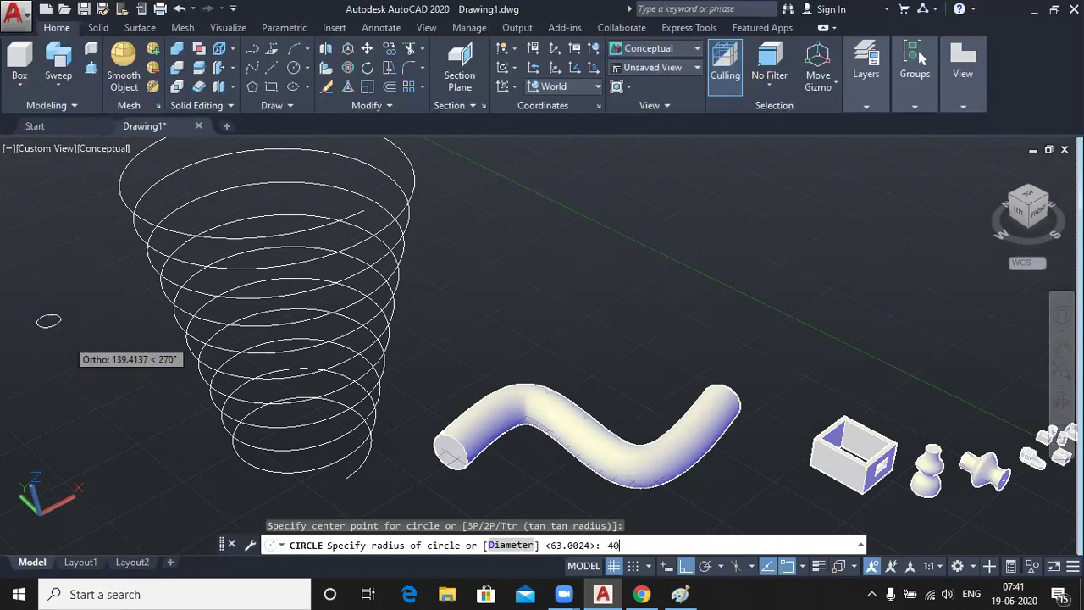
pyautogui.press('Return')
# Step: Sweep the radius 40 circle along the helix to form a solid conical spring
pyautogui.moveTo(65, 337); pyautogui.dragTo(146, 333, button='middle')
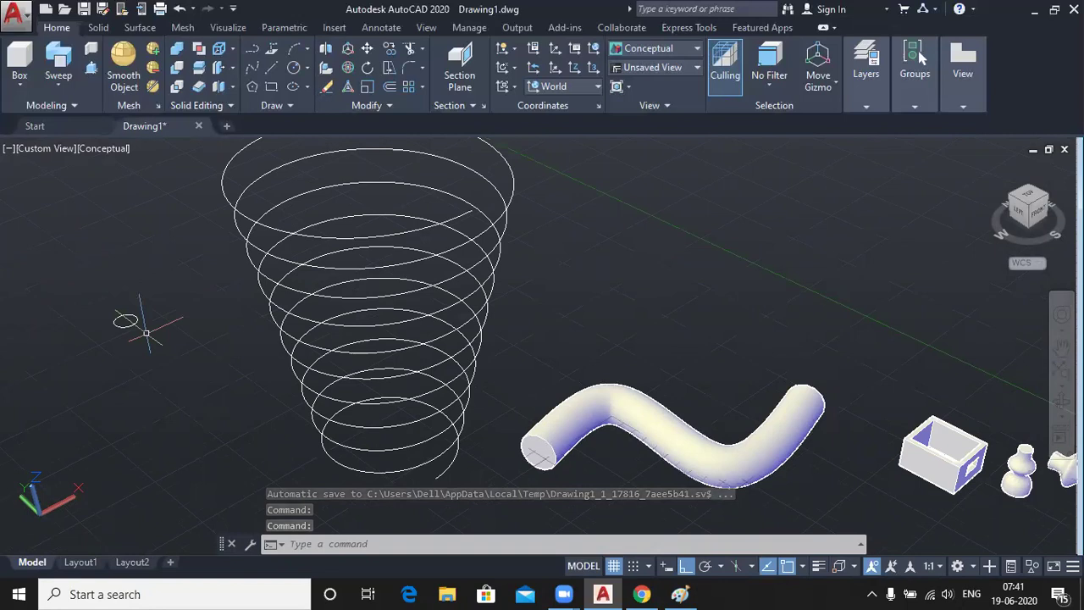
pyautogui.click(56, 65)
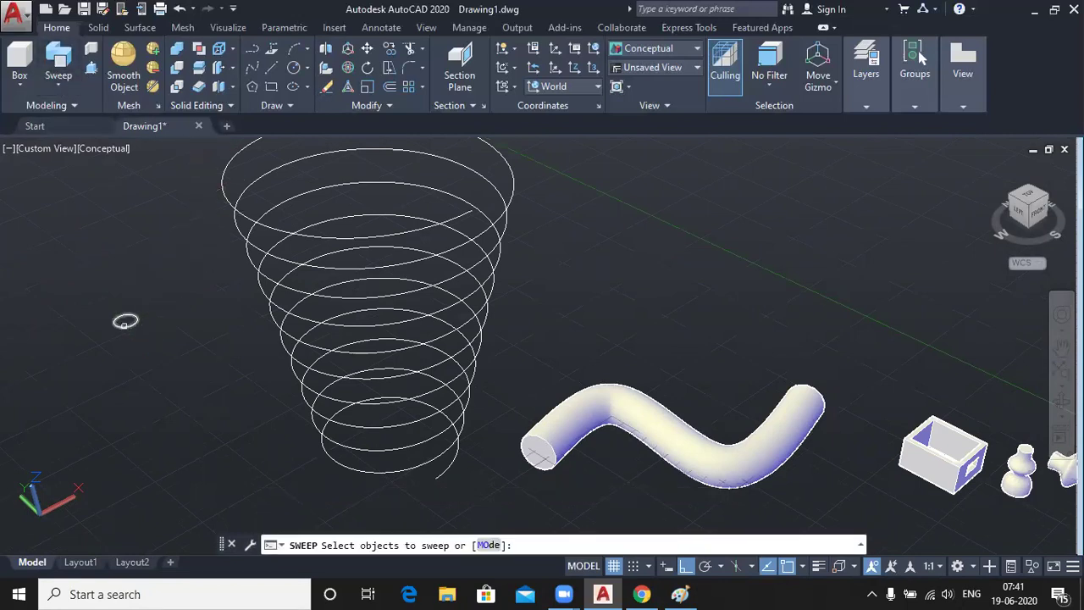
pyautogui.click(126, 322)
pyautogui.rightClick(158, 230)
pyautogui.click(196, 244)
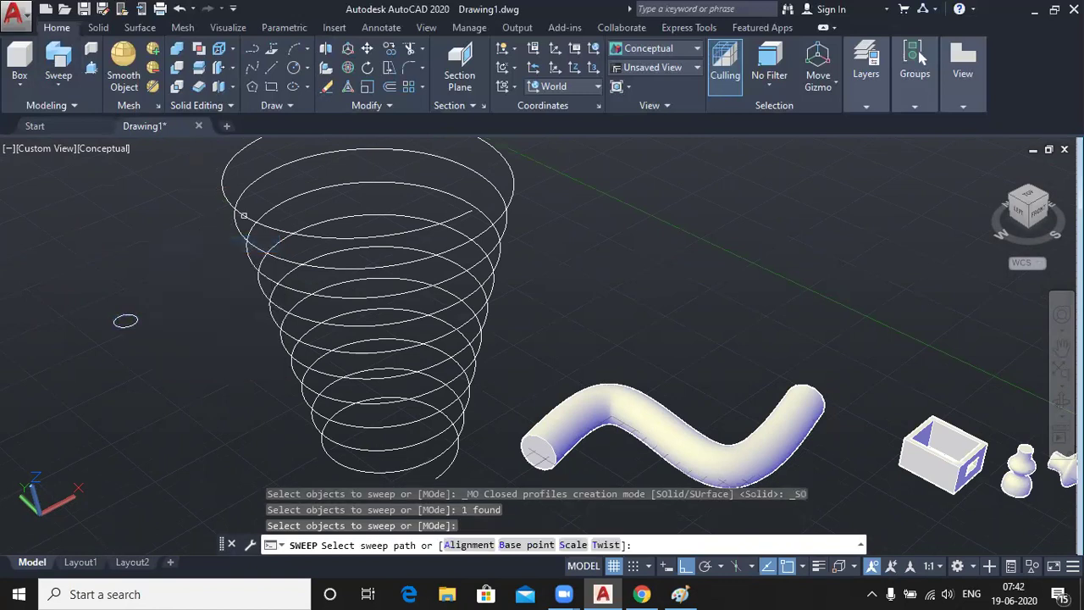
pyautogui.click(250, 213)
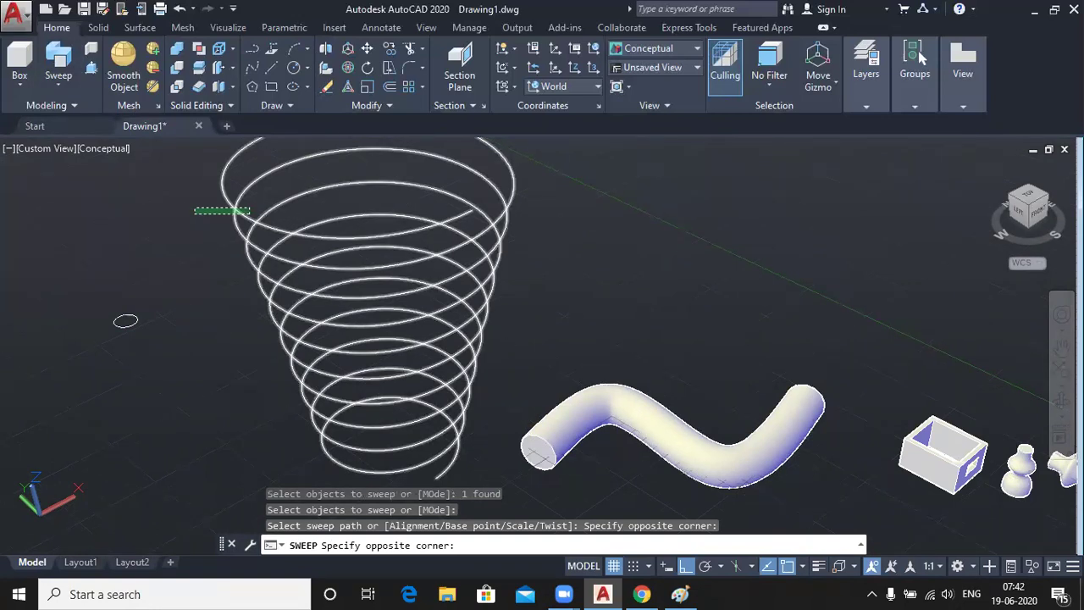
pyautogui.click(195, 207)
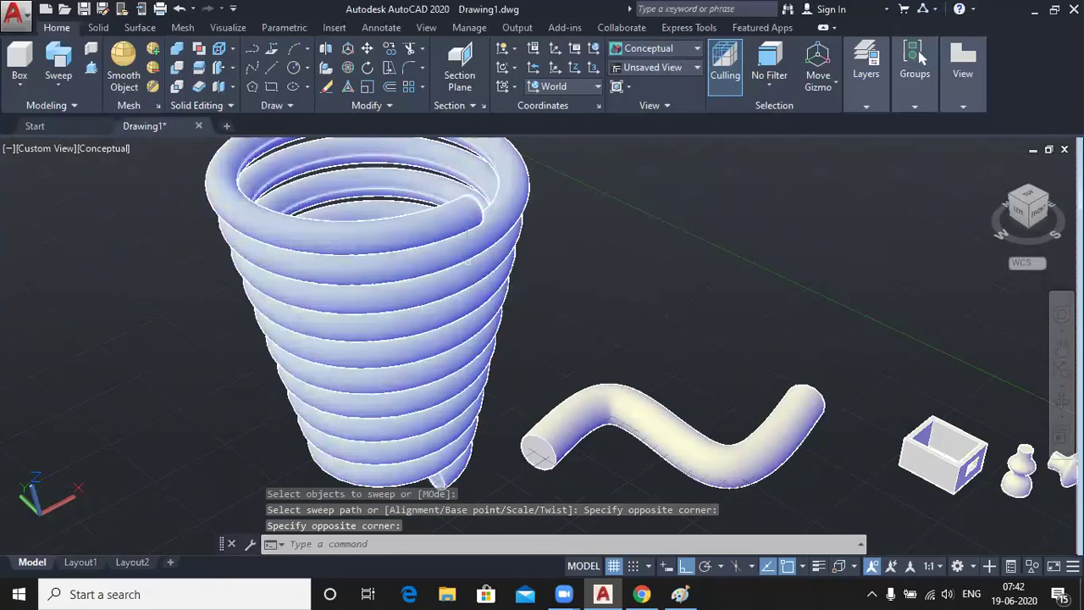
pyautogui.scroll(-2, 542, 279)
pyautogui.moveTo(638, 282)
pyautogui.keyDown('shift'); pyautogui.mouseDown(button='middle')
pyautogui.moveTo(634, 235)
pyautogui.moveTo(639, 289)
pyautogui.mouseUp(button='middle'); pyautogui.keyUp('shift')
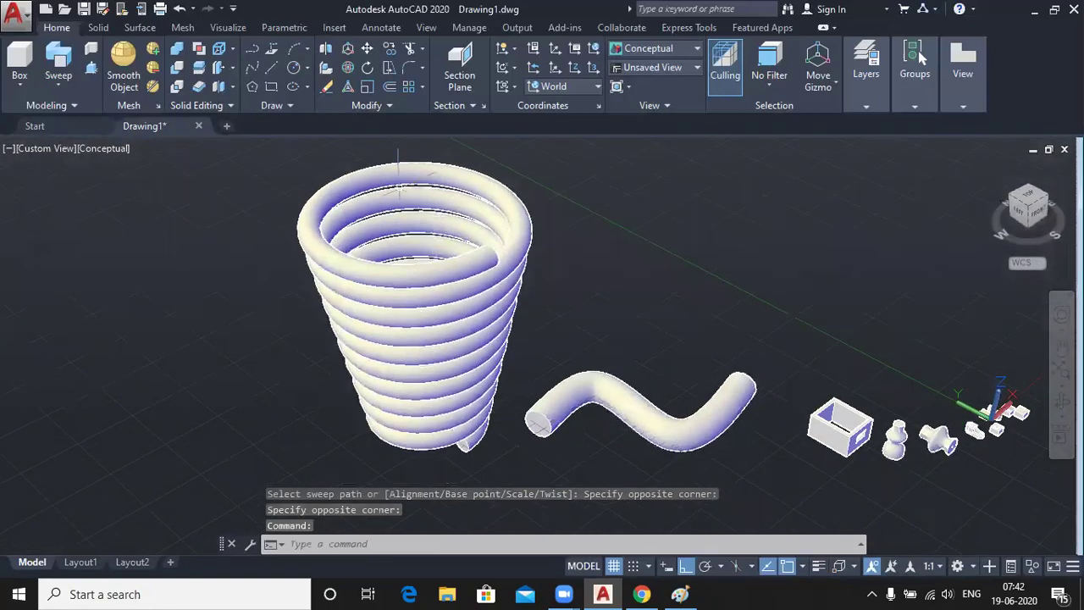
pyautogui.scroll(3, 400, 224)
pyautogui.scroll(-4, 399, 224)
pyautogui.moveTo(314, 363)
pyautogui.keyDown('shift'); pyautogui.mouseDown(button='middle')
pyautogui.moveTo(424, 303)
pyautogui.moveTo(418, 294)
pyautogui.moveTo(319, 348)
pyautogui.mouseUp(button='middle'); pyautogui.keyUp('shift')
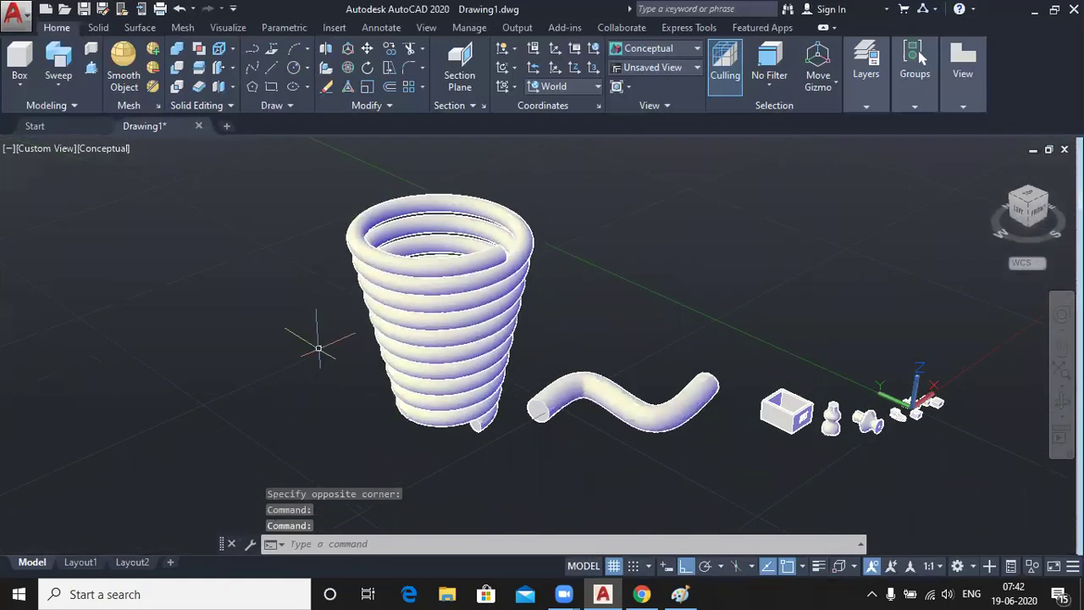